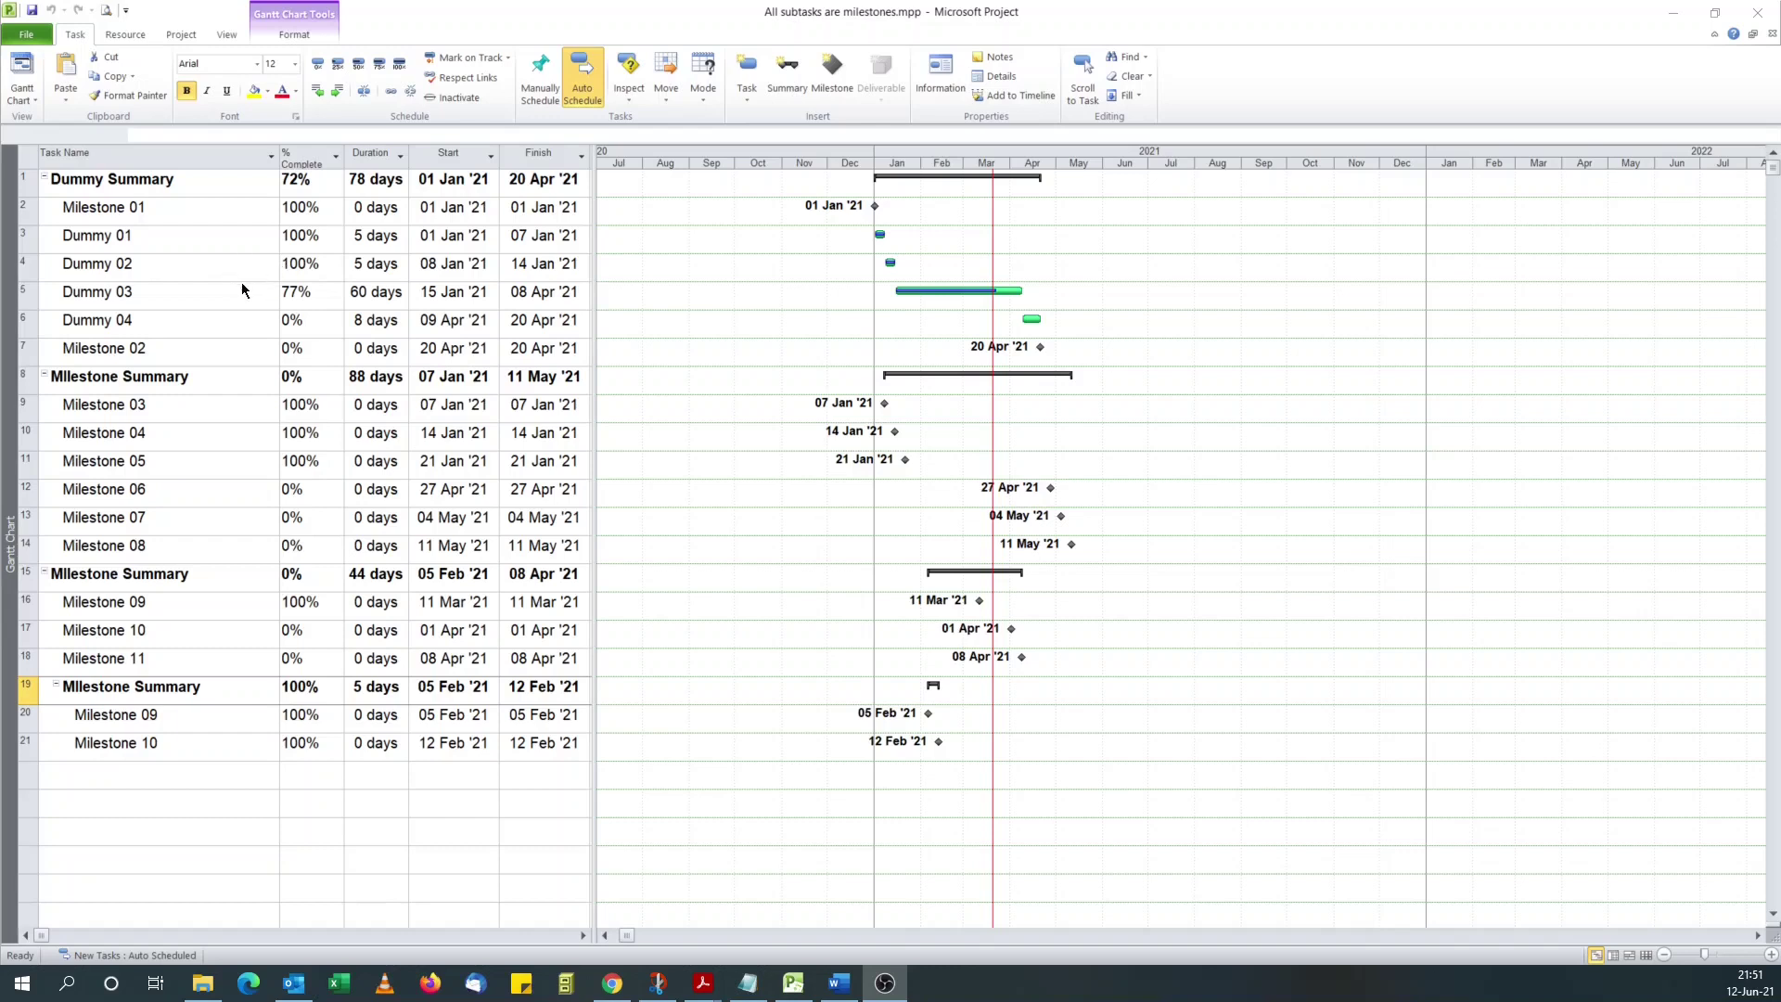
Step: Append 1 to row 8's name, making it Milestone Summary 1
click(129, 210)
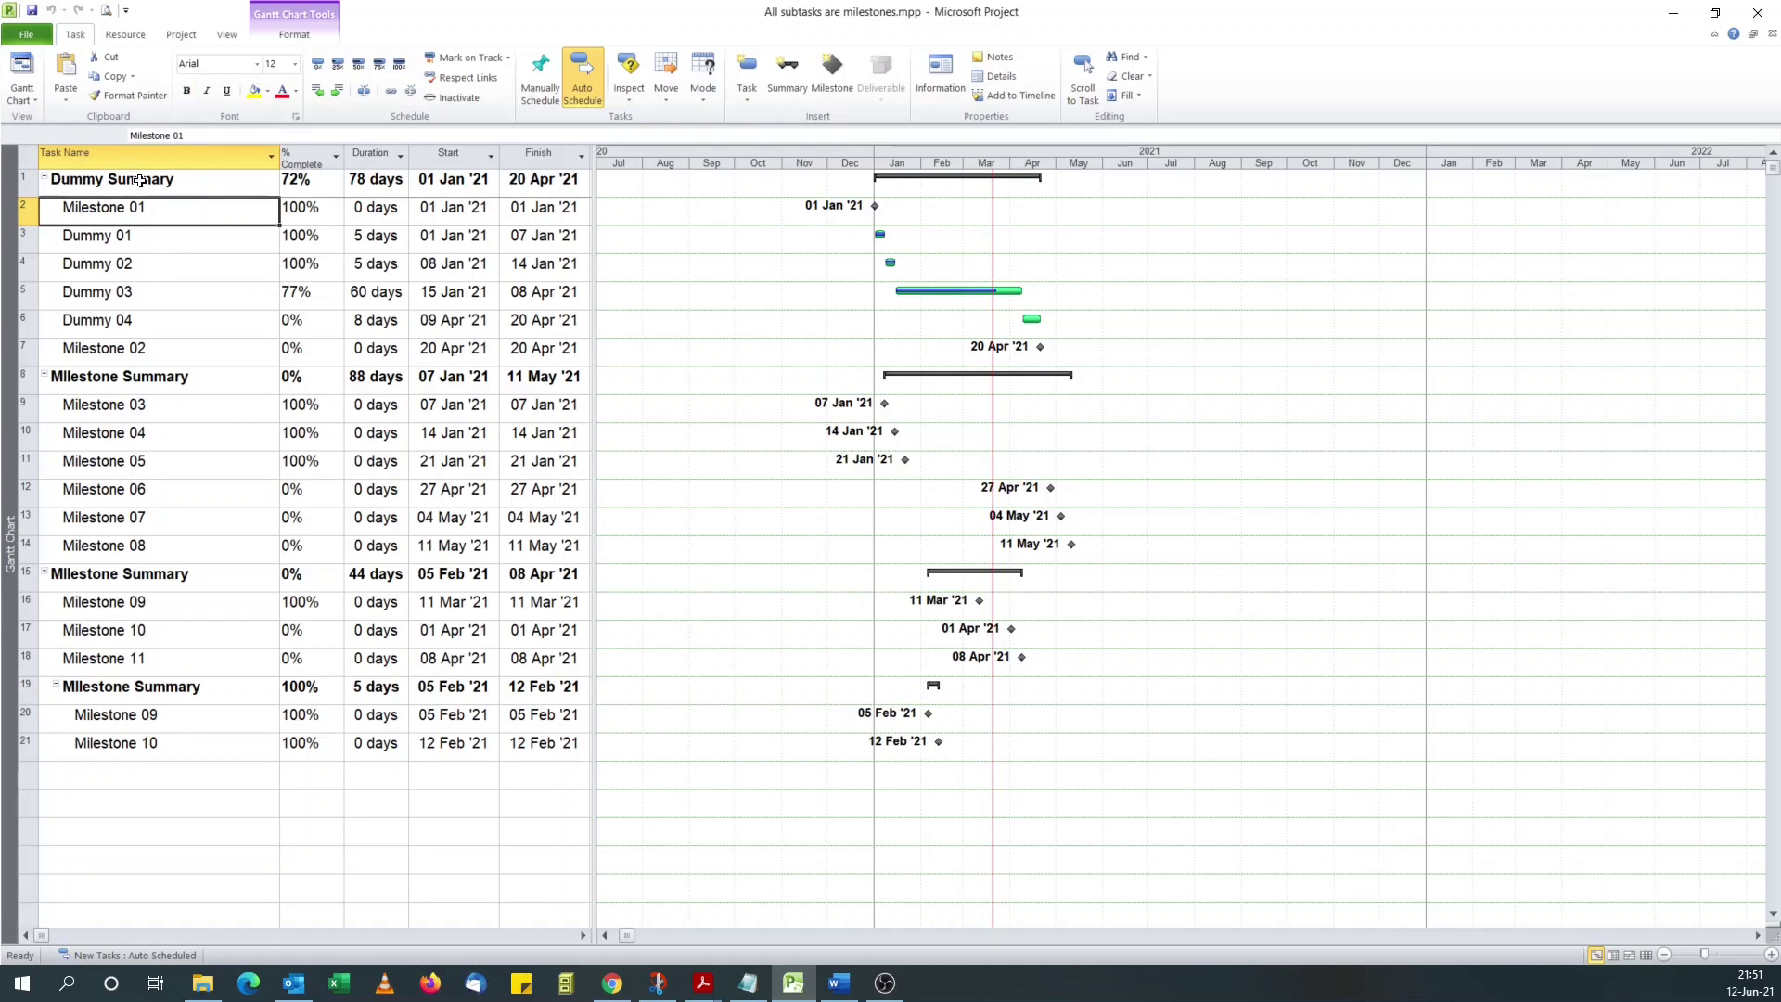
click(141, 351)
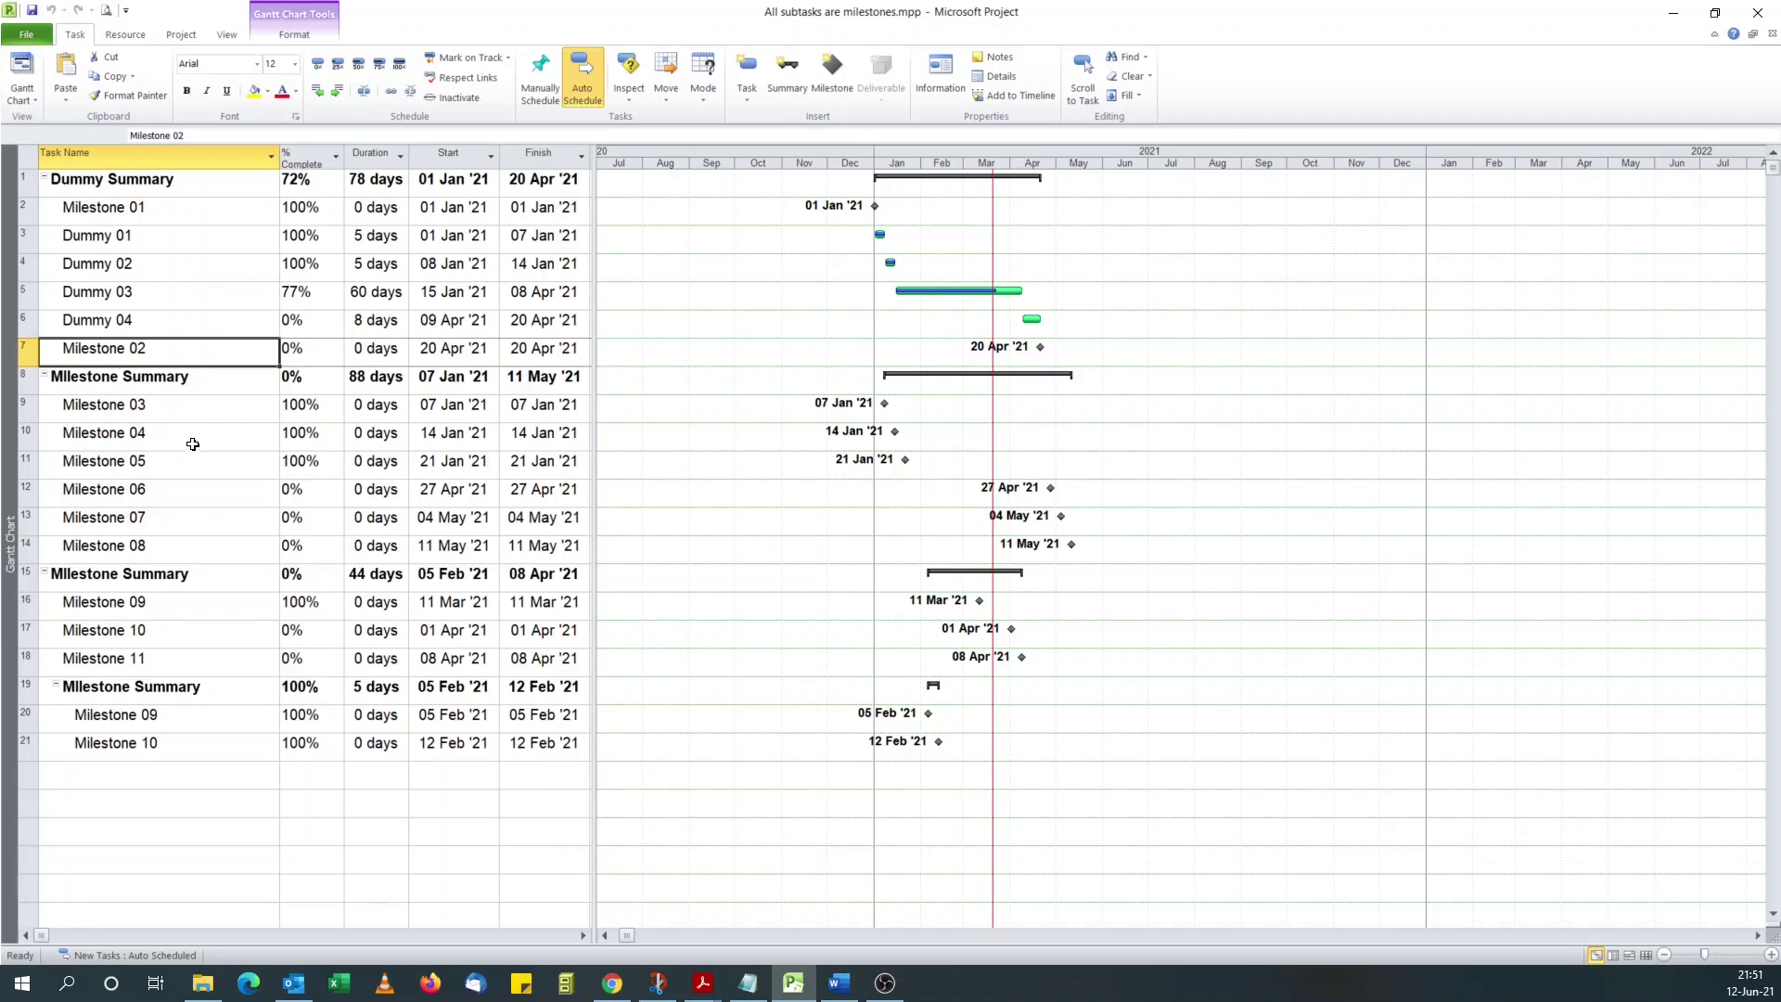
click(99, 383)
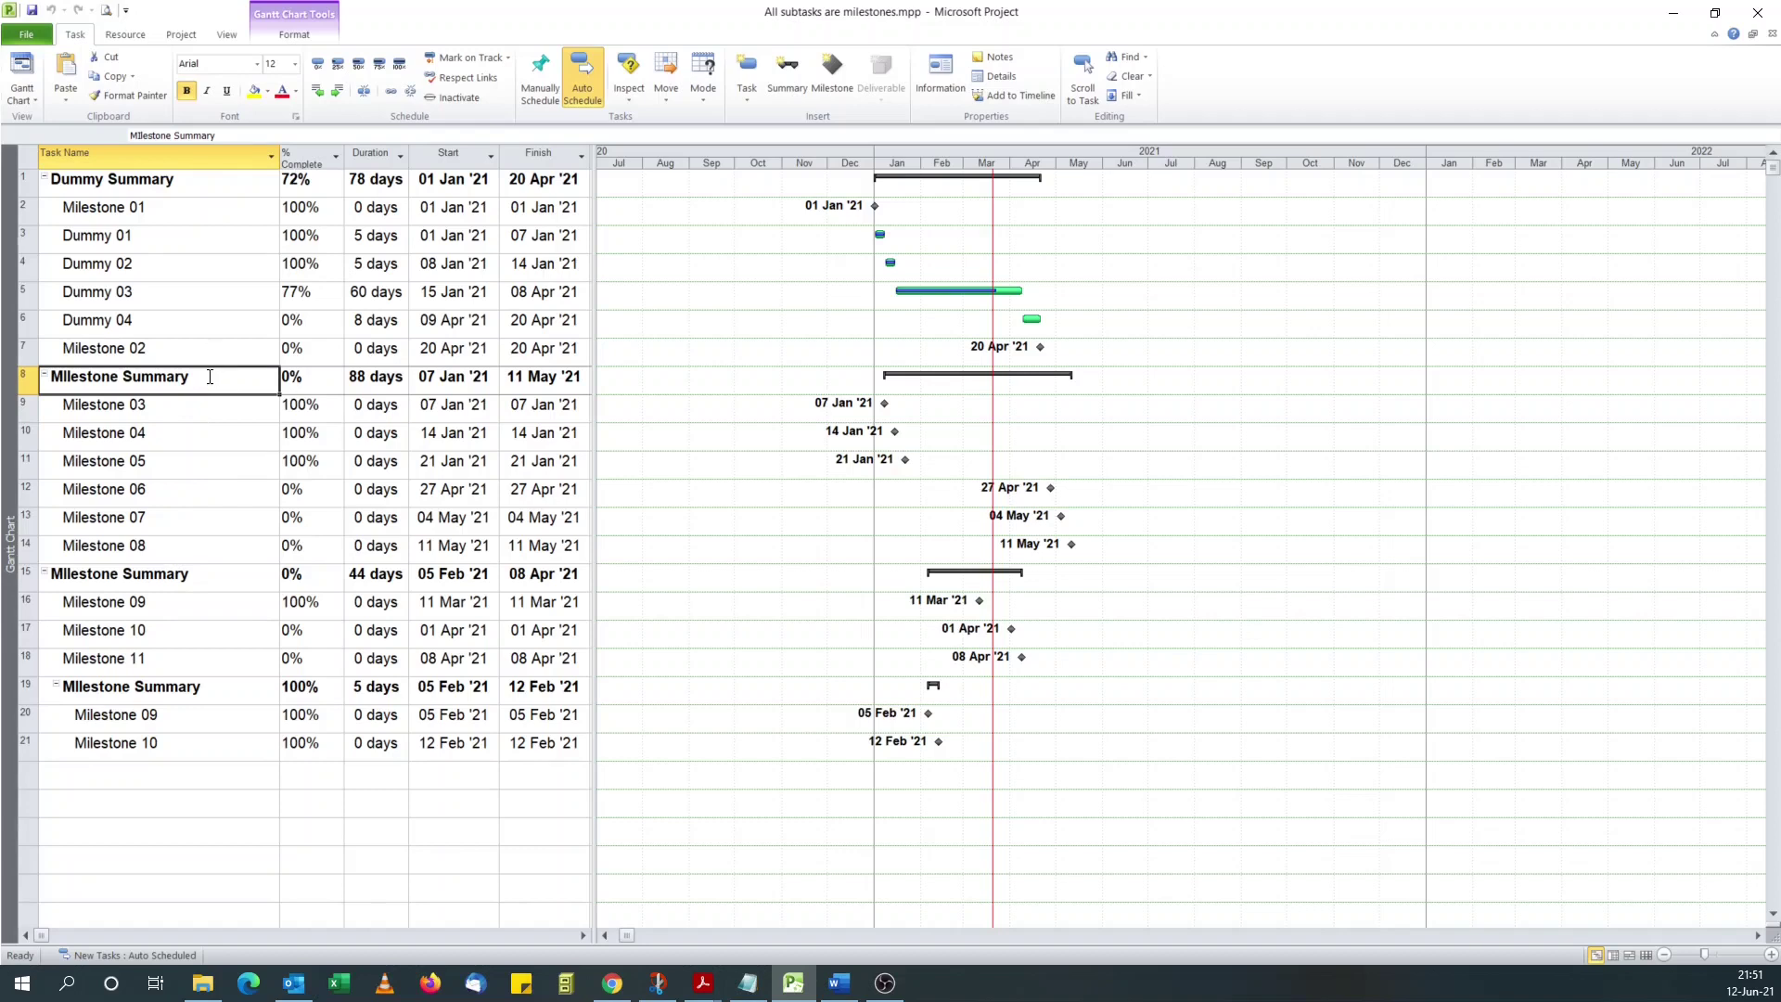
text(1)
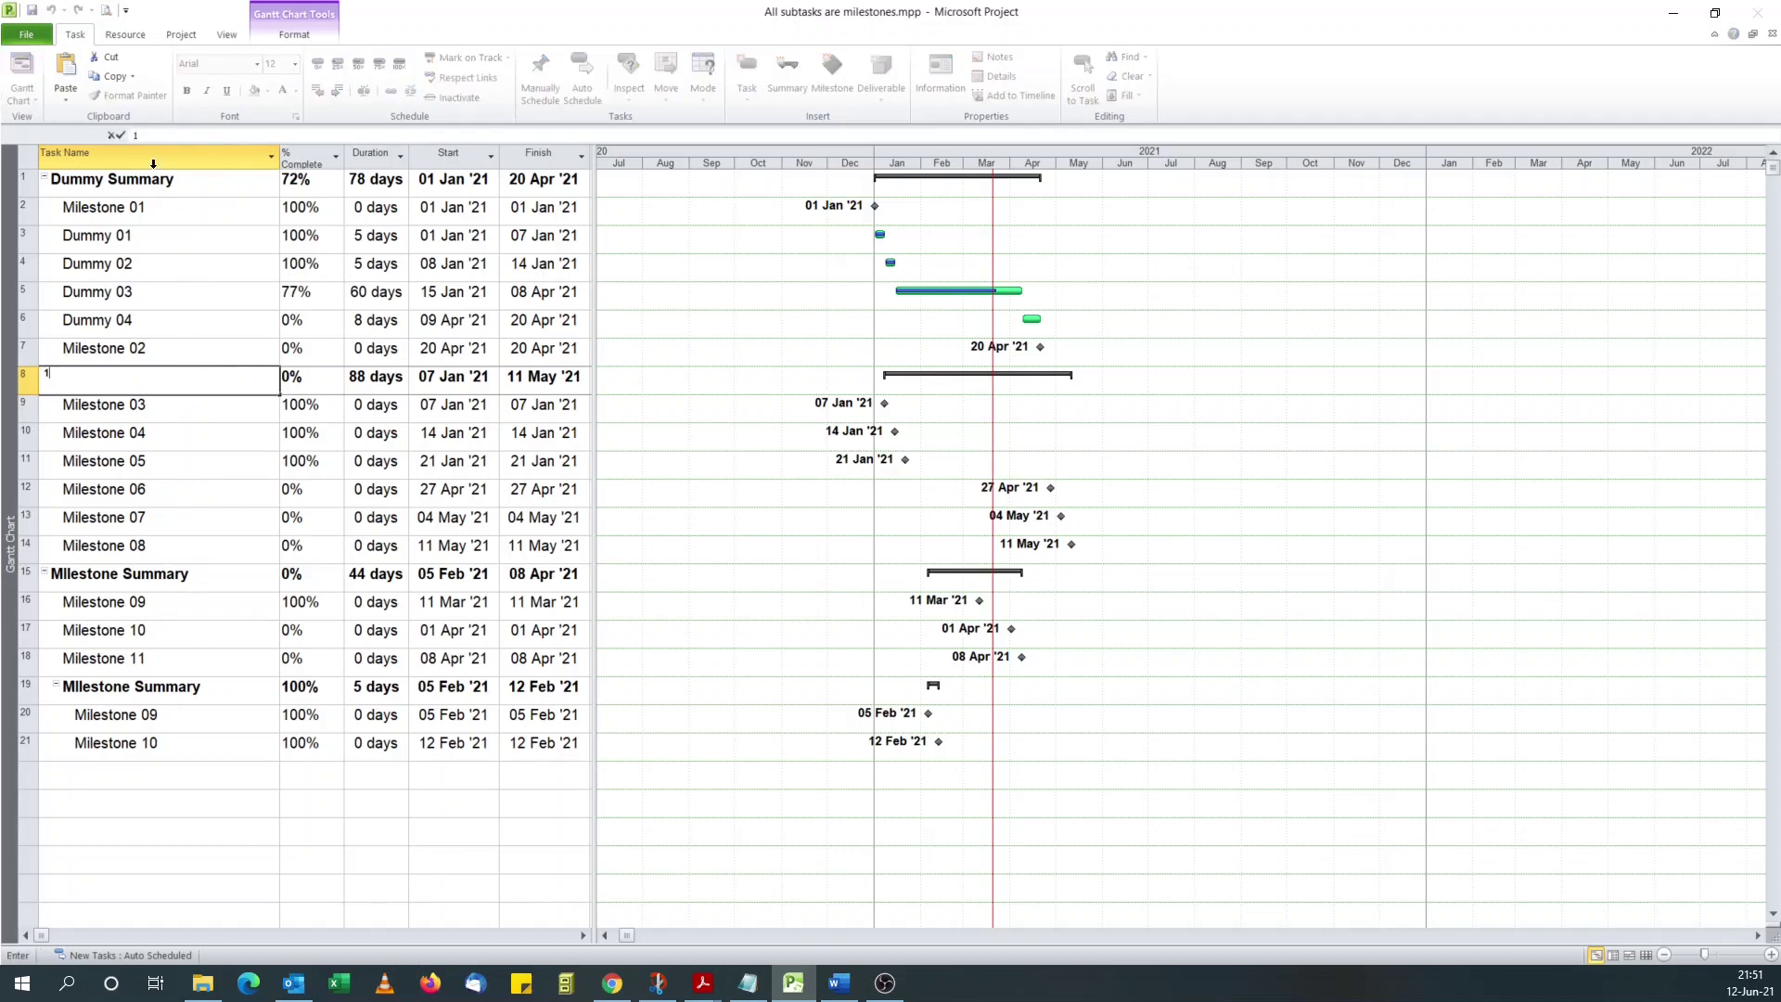
click(110, 134)
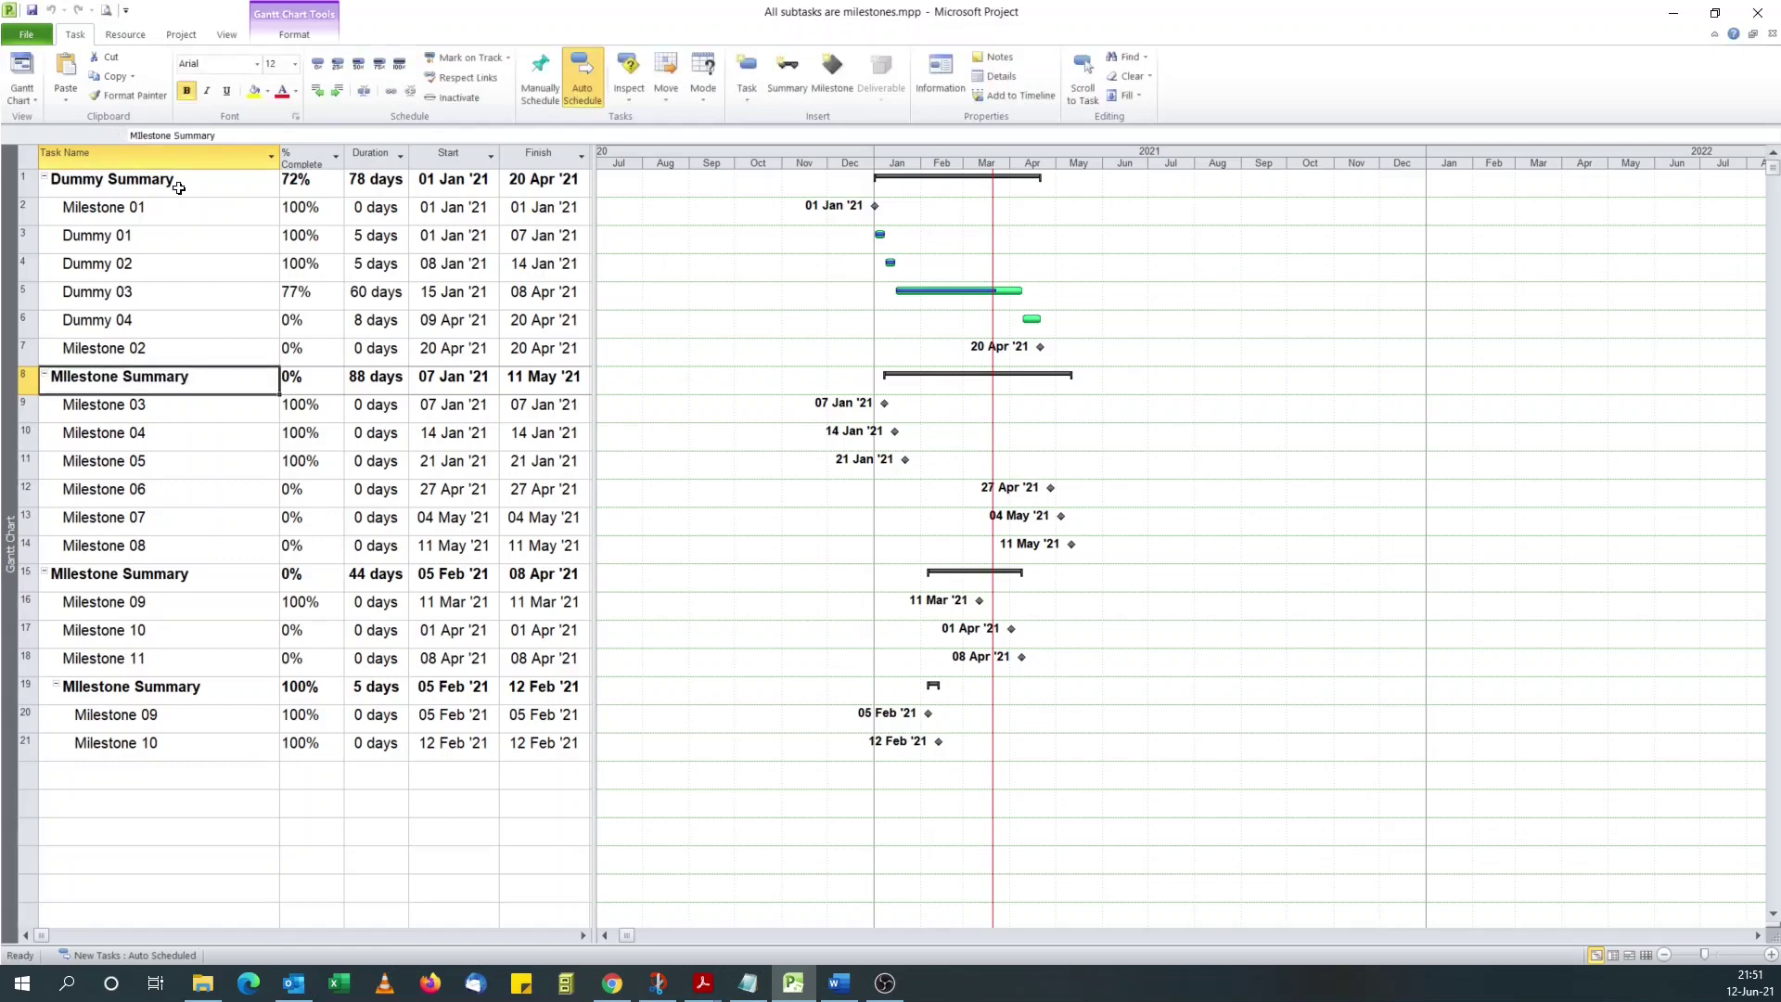
click(237, 134)
text(1)
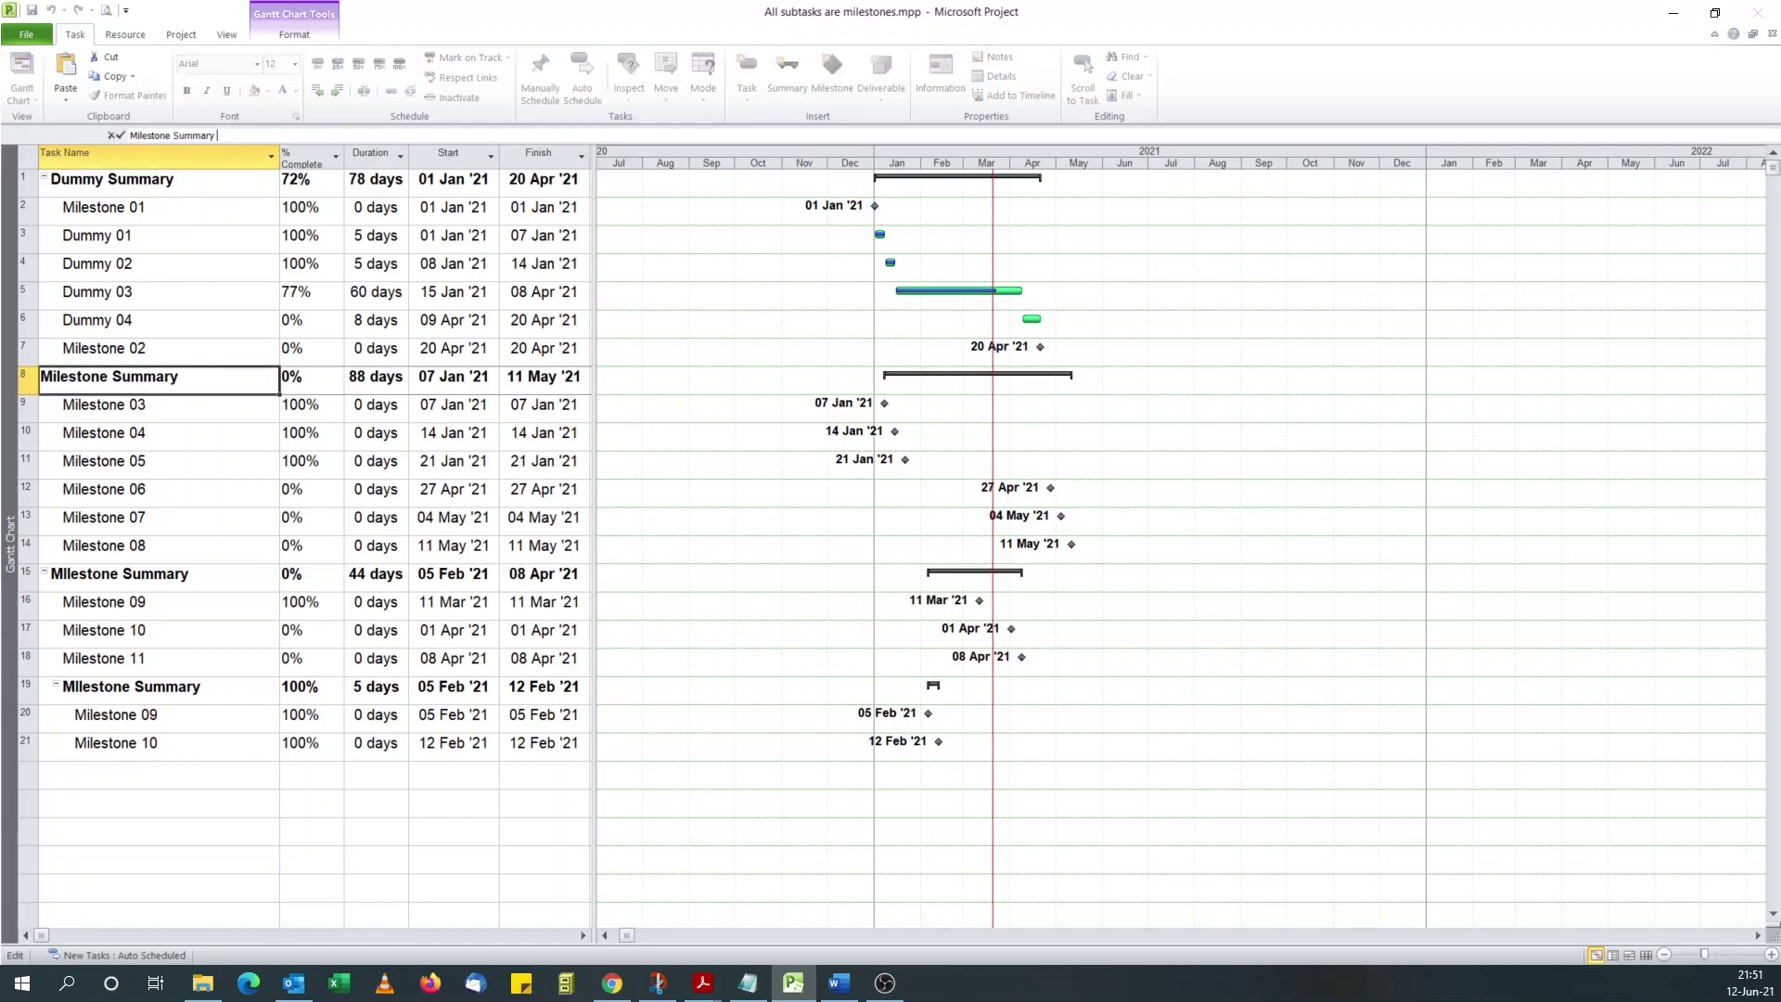
key(Return)
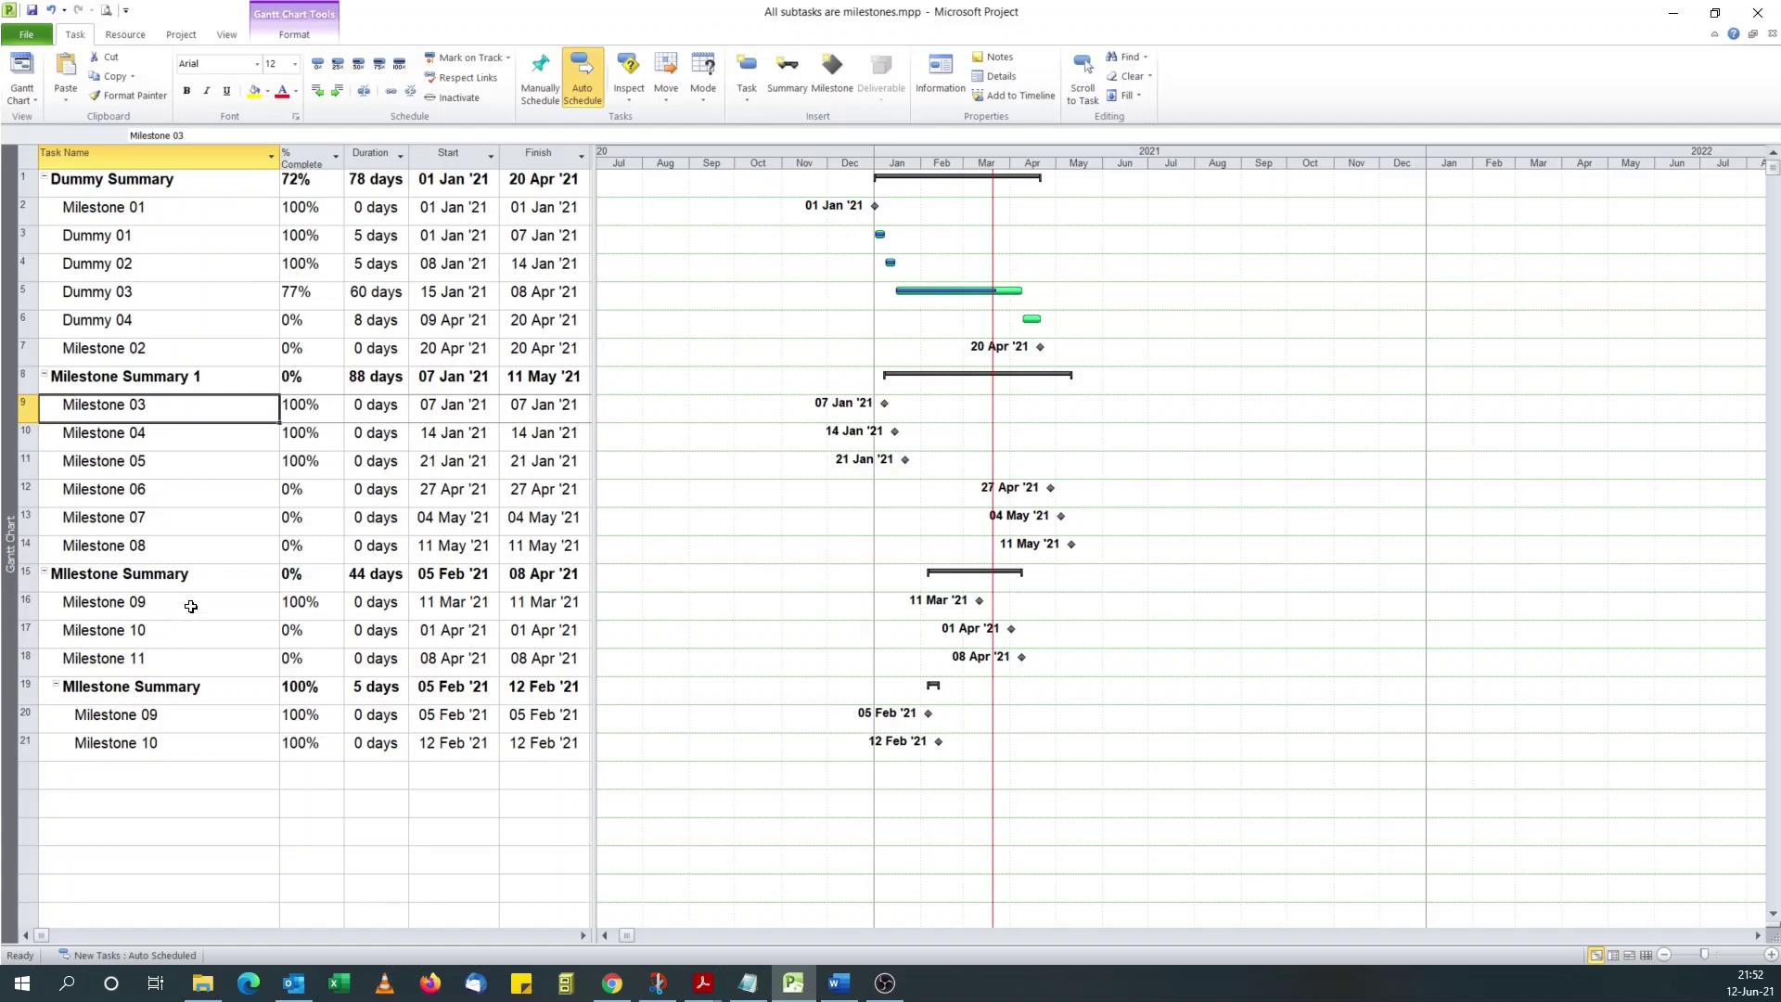
Step: Rename rows 15 and 19 to Milestone Summary 2 and Milestone Summary 3
click(202, 579)
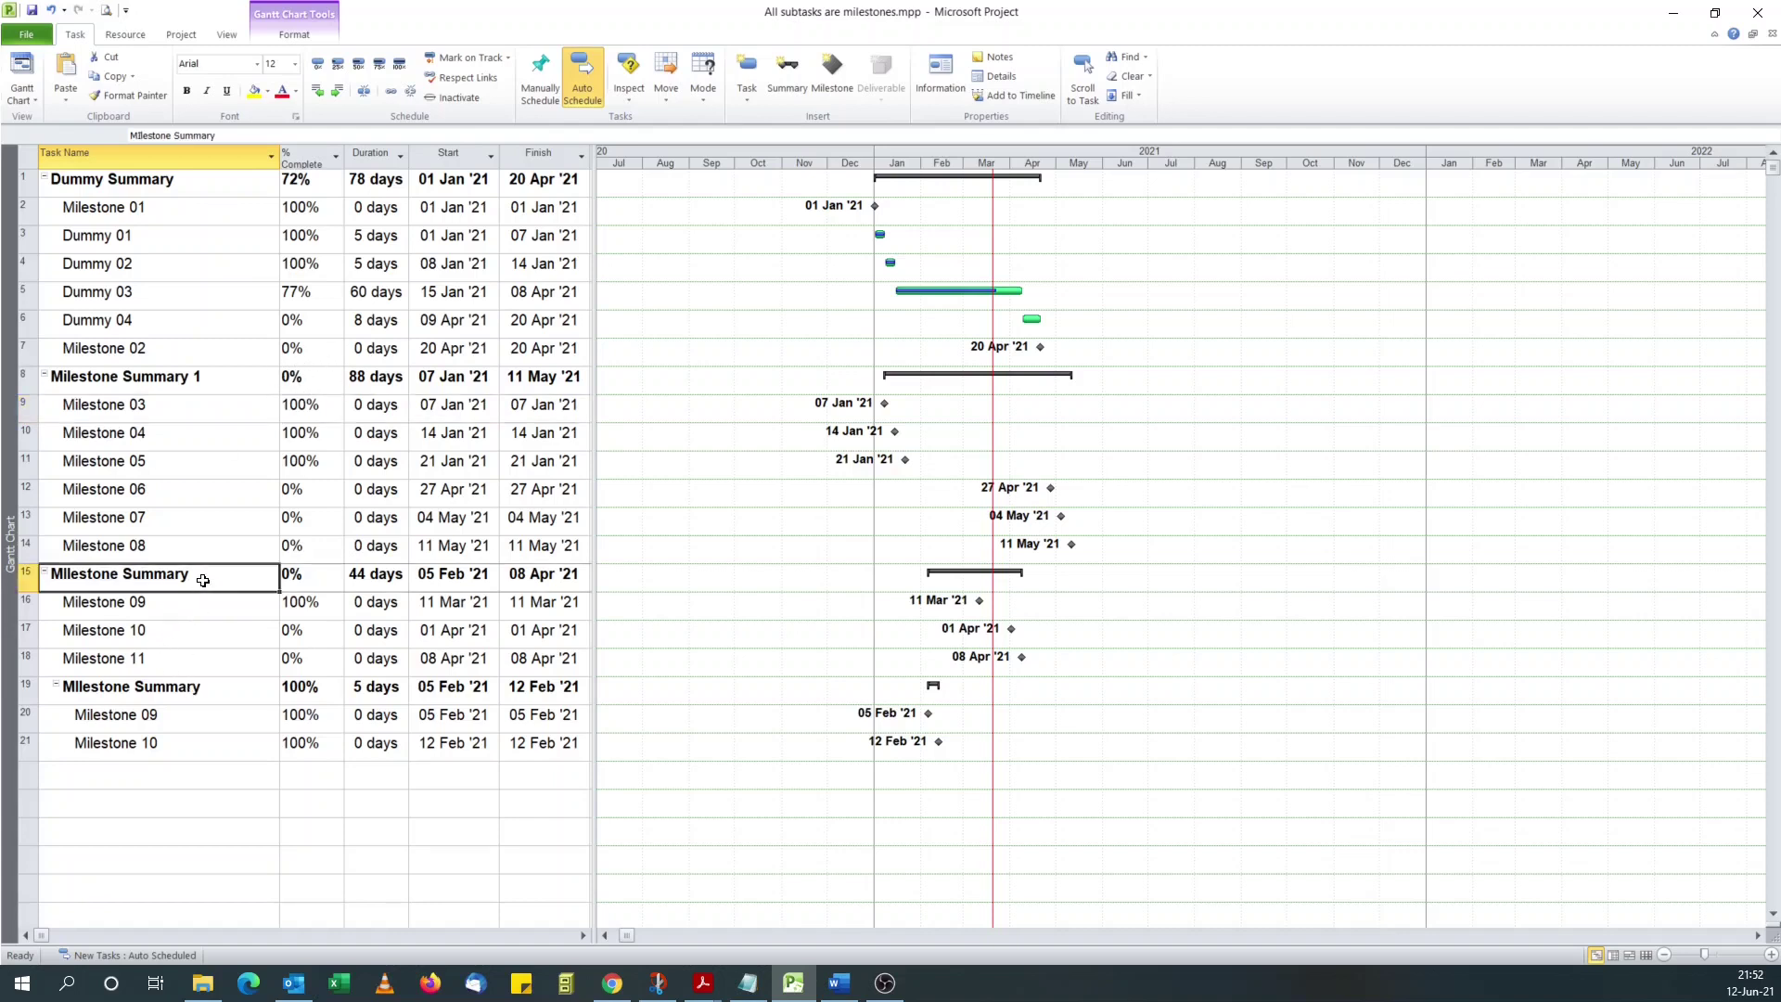
click(234, 138)
text(2)
key(Return)
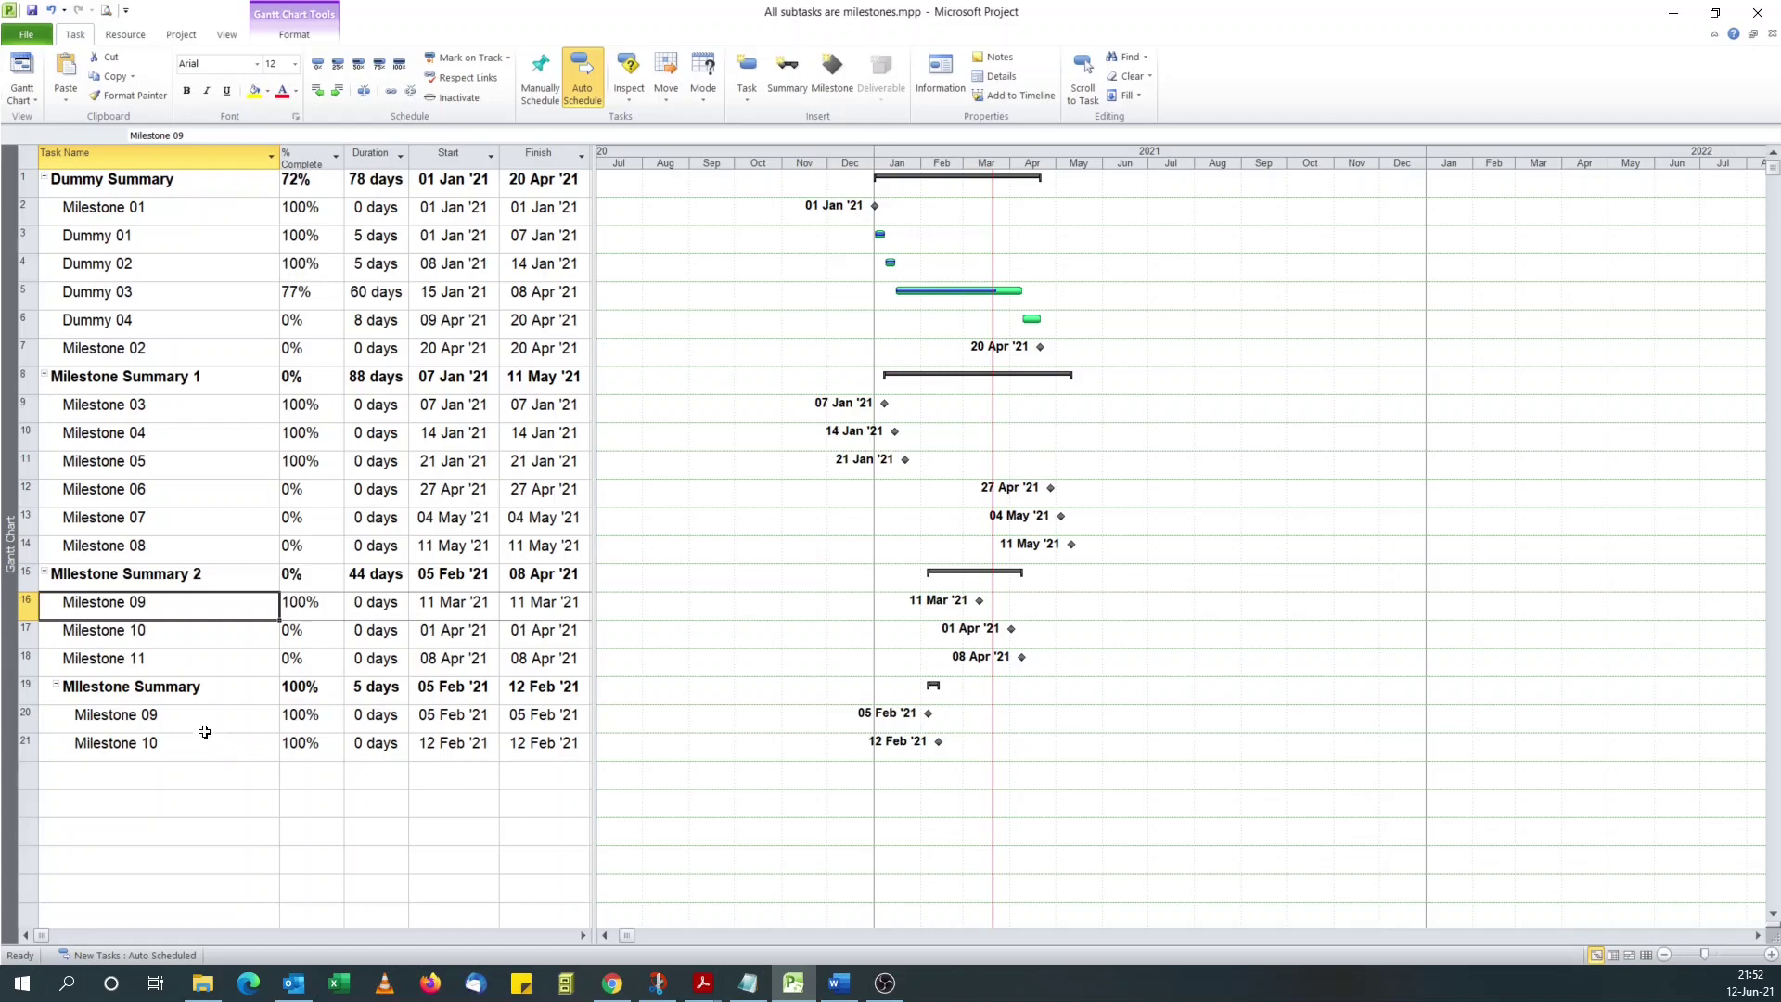
click(186, 694)
click(240, 139)
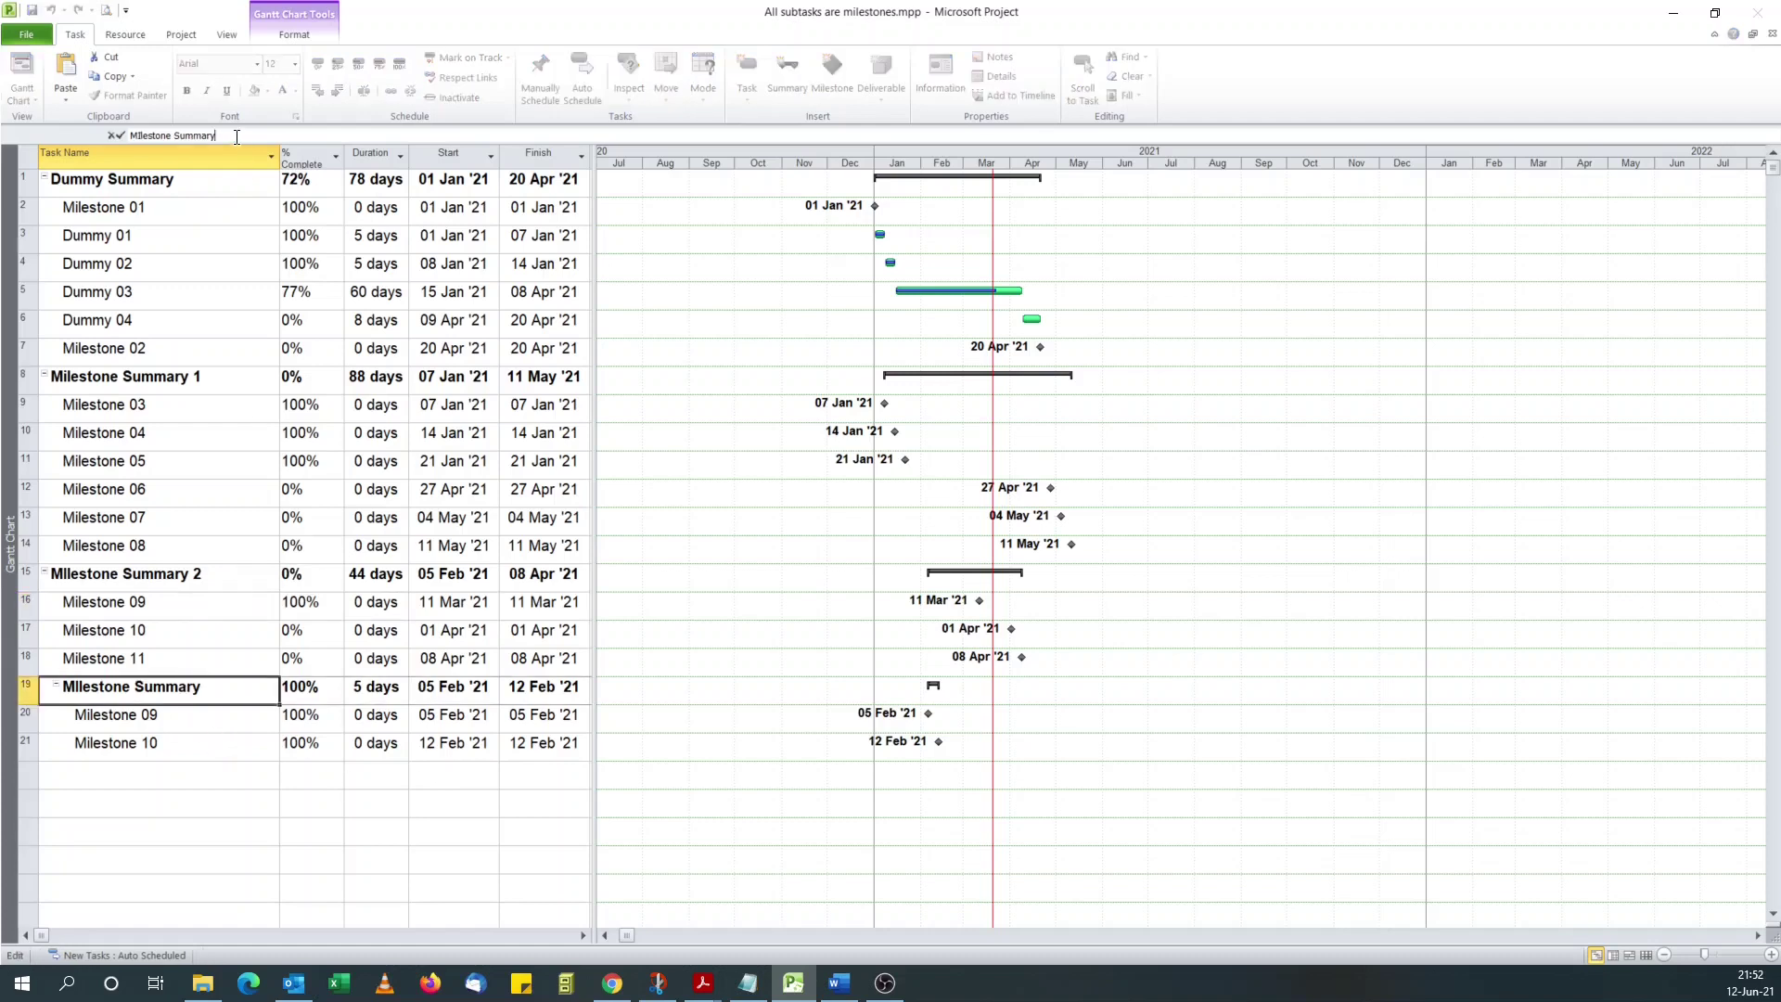
text(3)
key(Return)
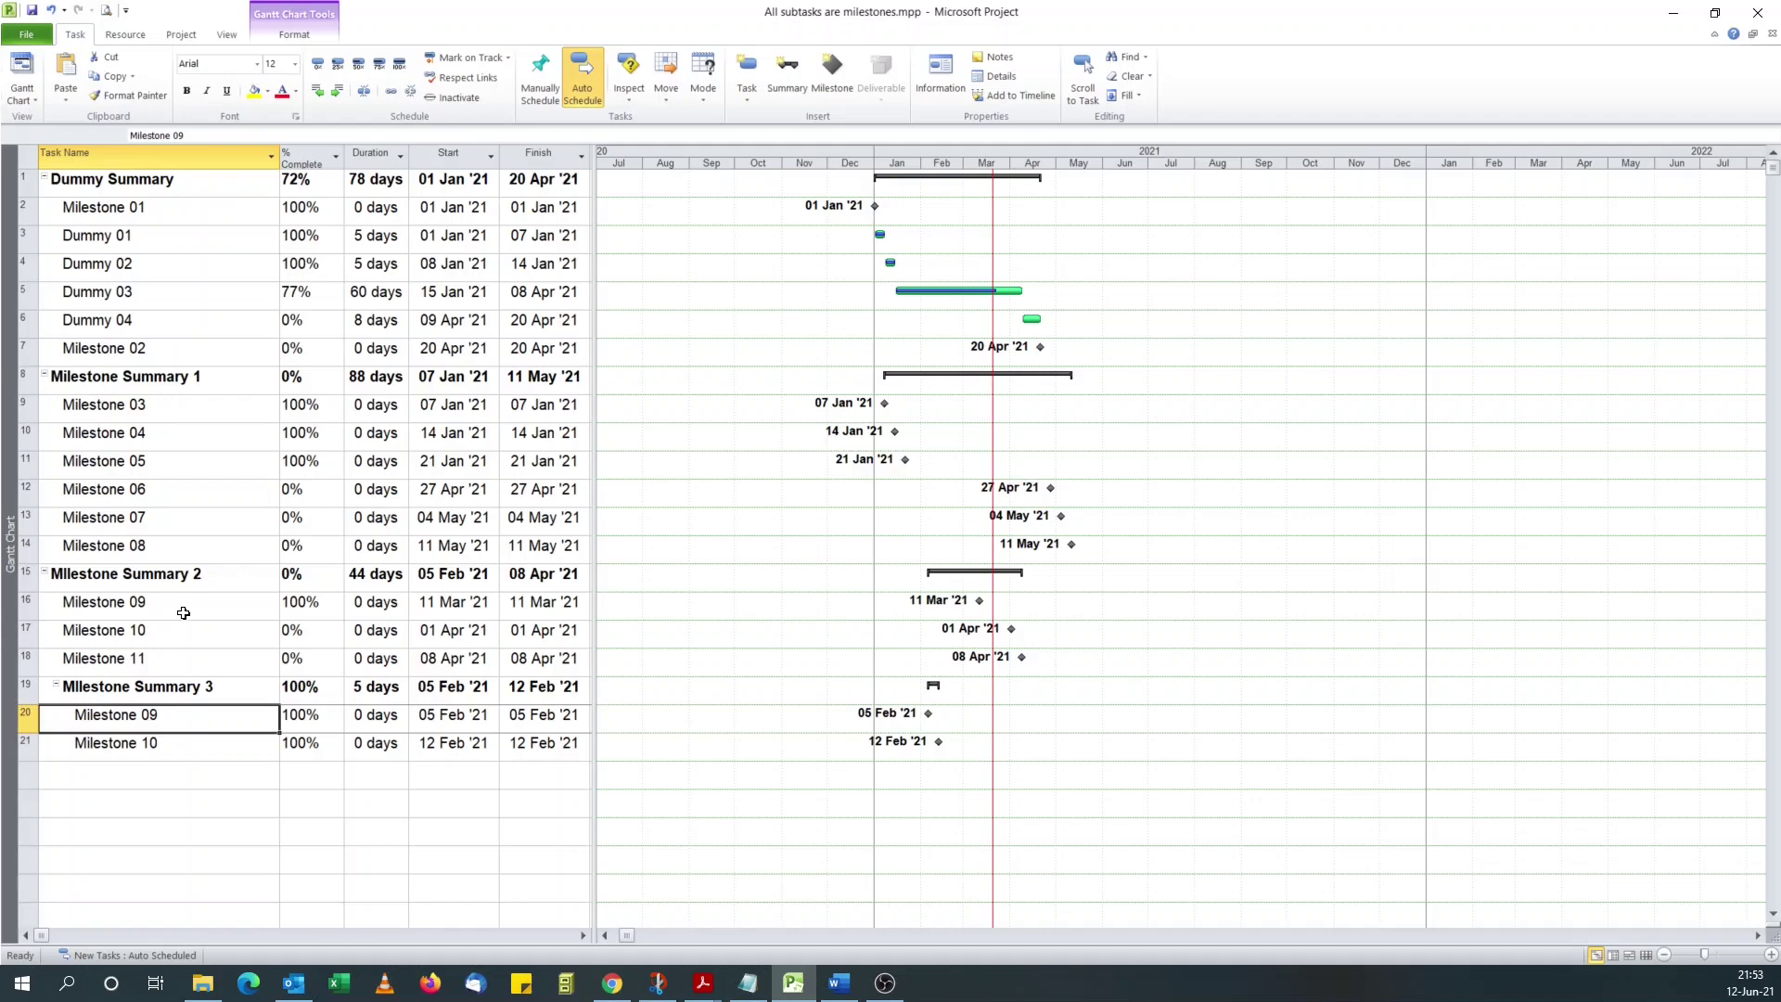
Step: Widen the task table to reveal the Task Calendar, Total Slack and Predecessors columns
click(178, 686)
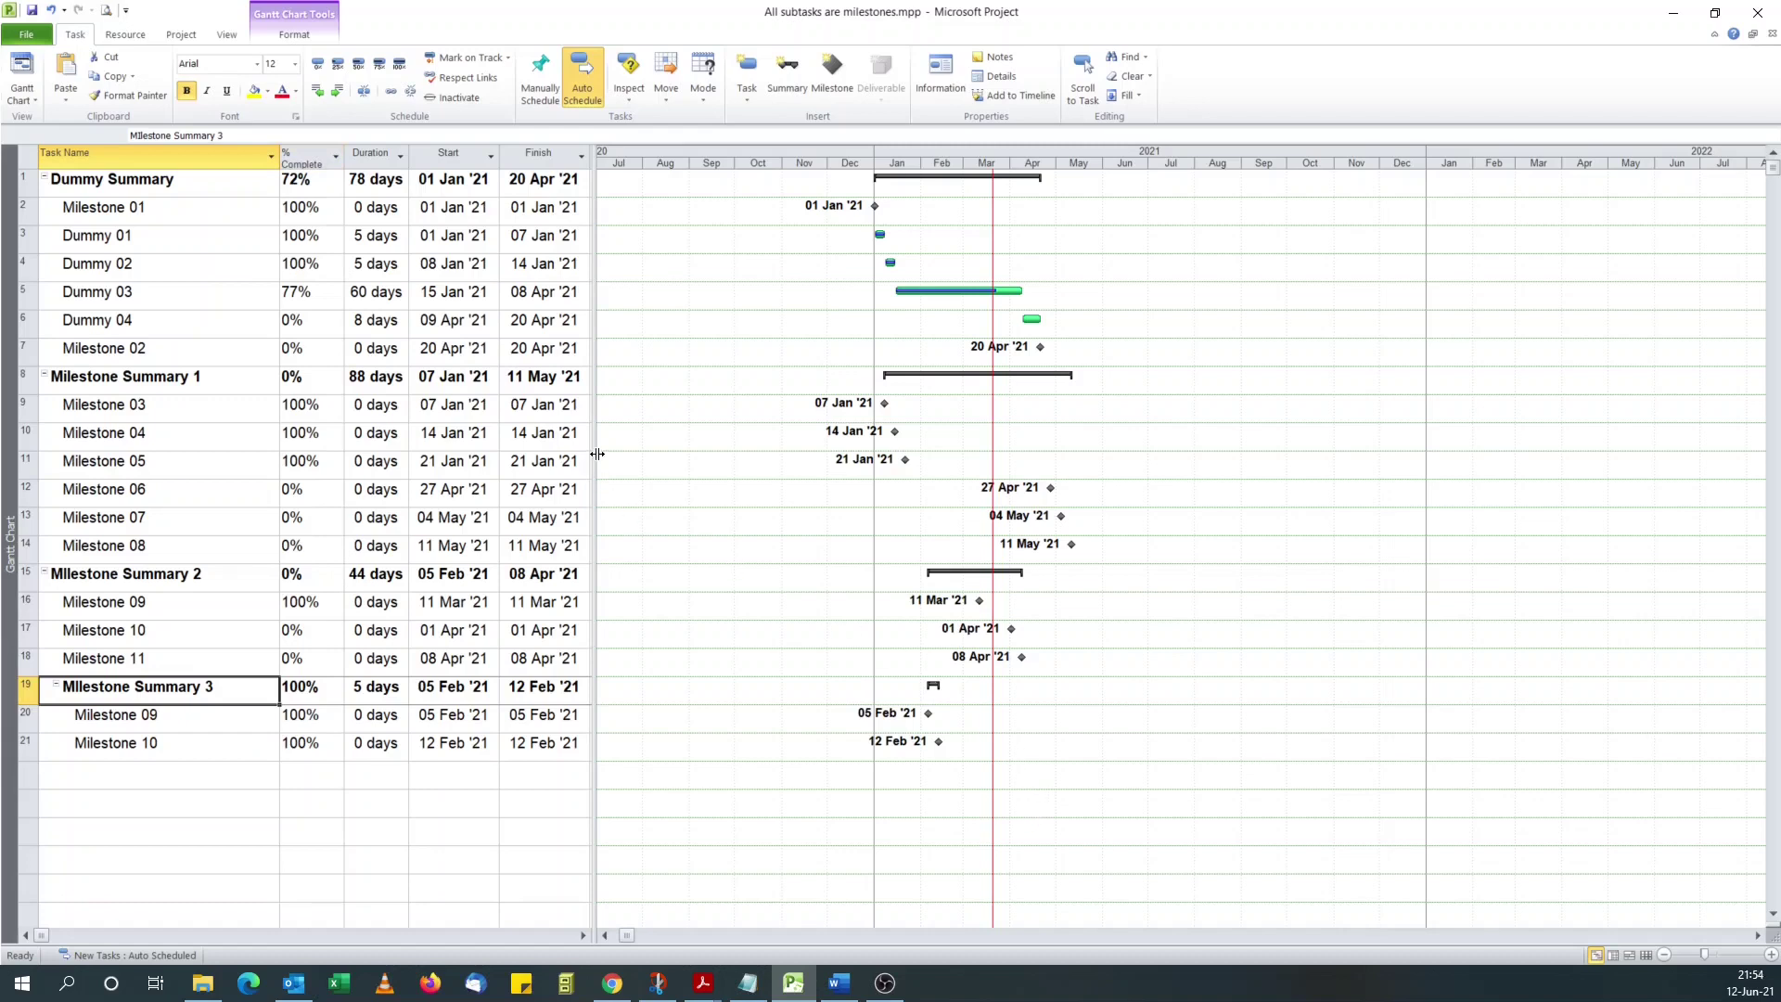
drag(595, 446, 842, 444)
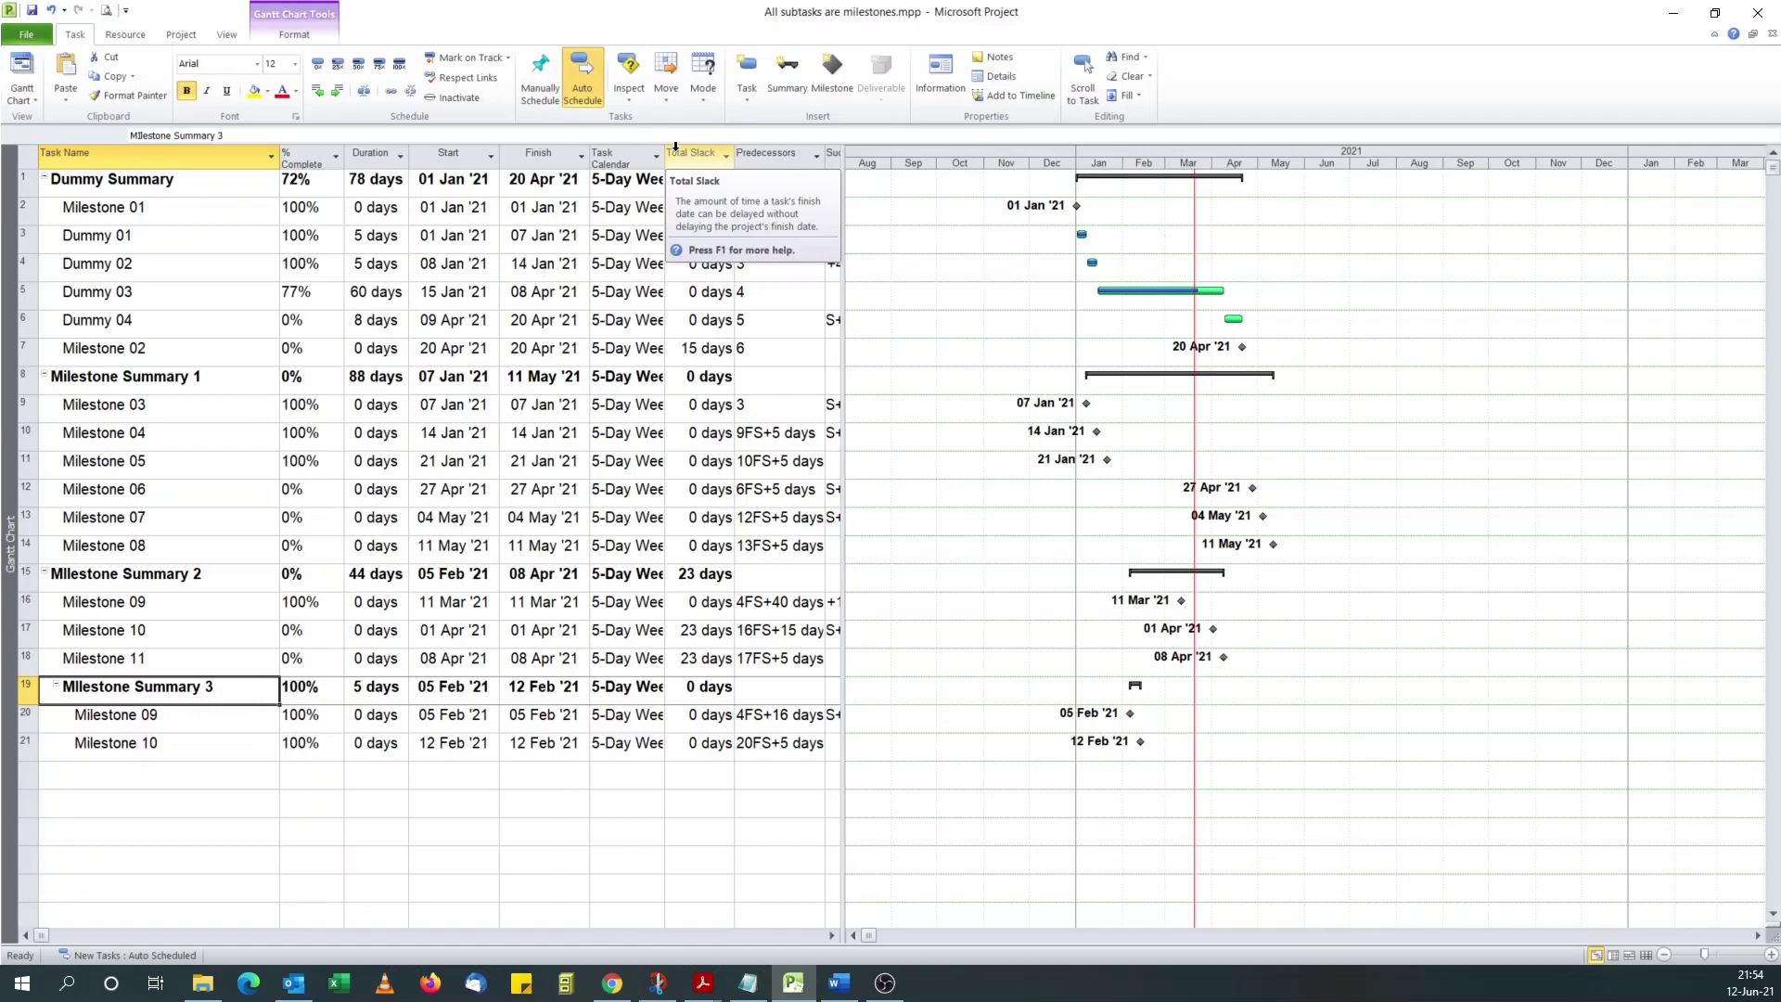
Step: Insert a Number1 column just before the Task Calendar column
click(622, 159)
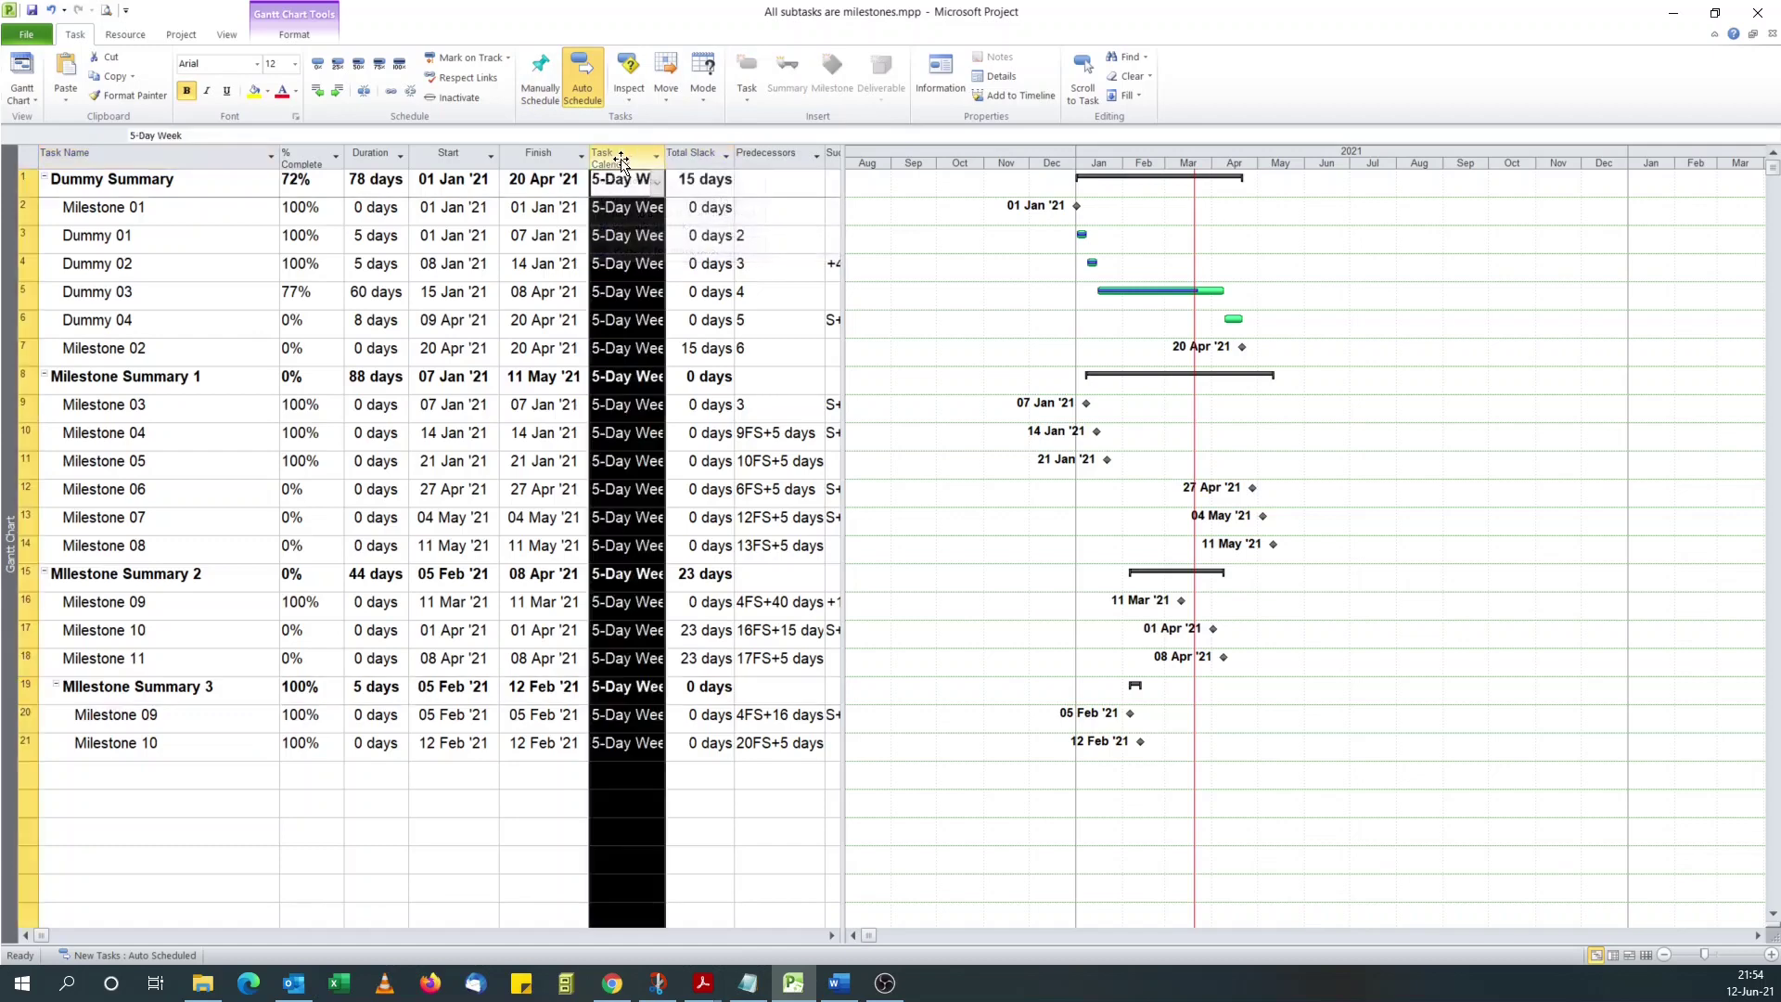
right_click(622, 163)
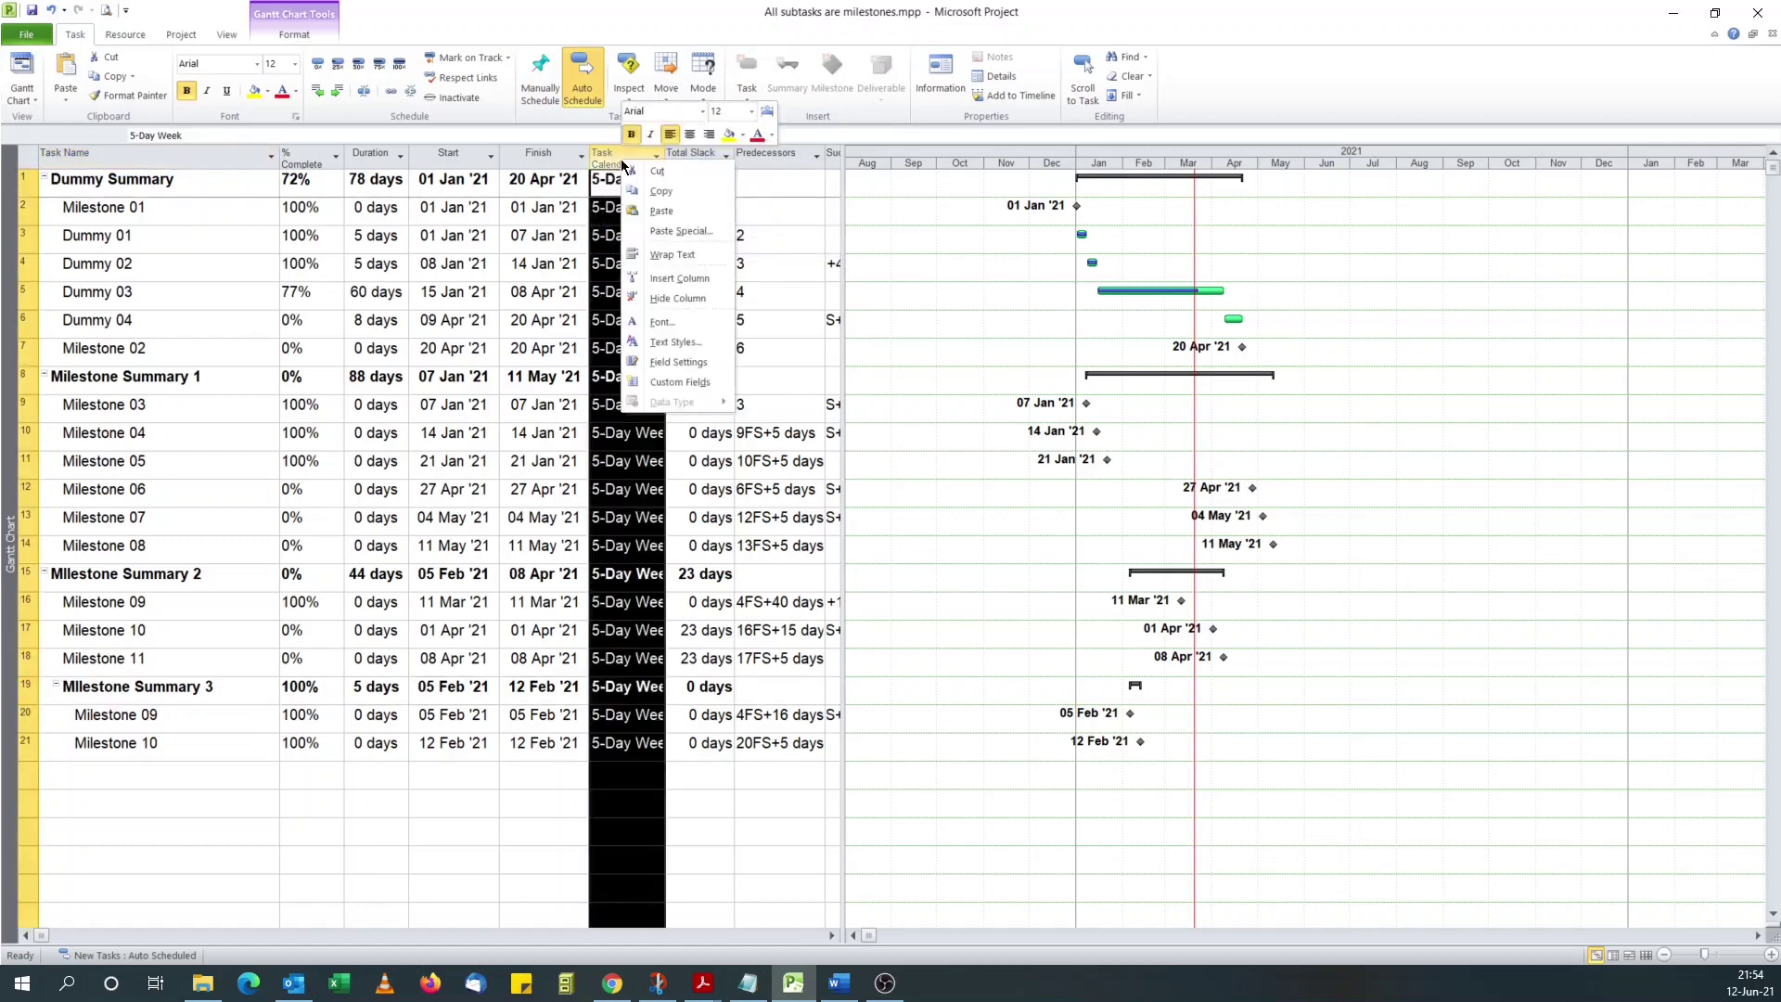
click(693, 280)
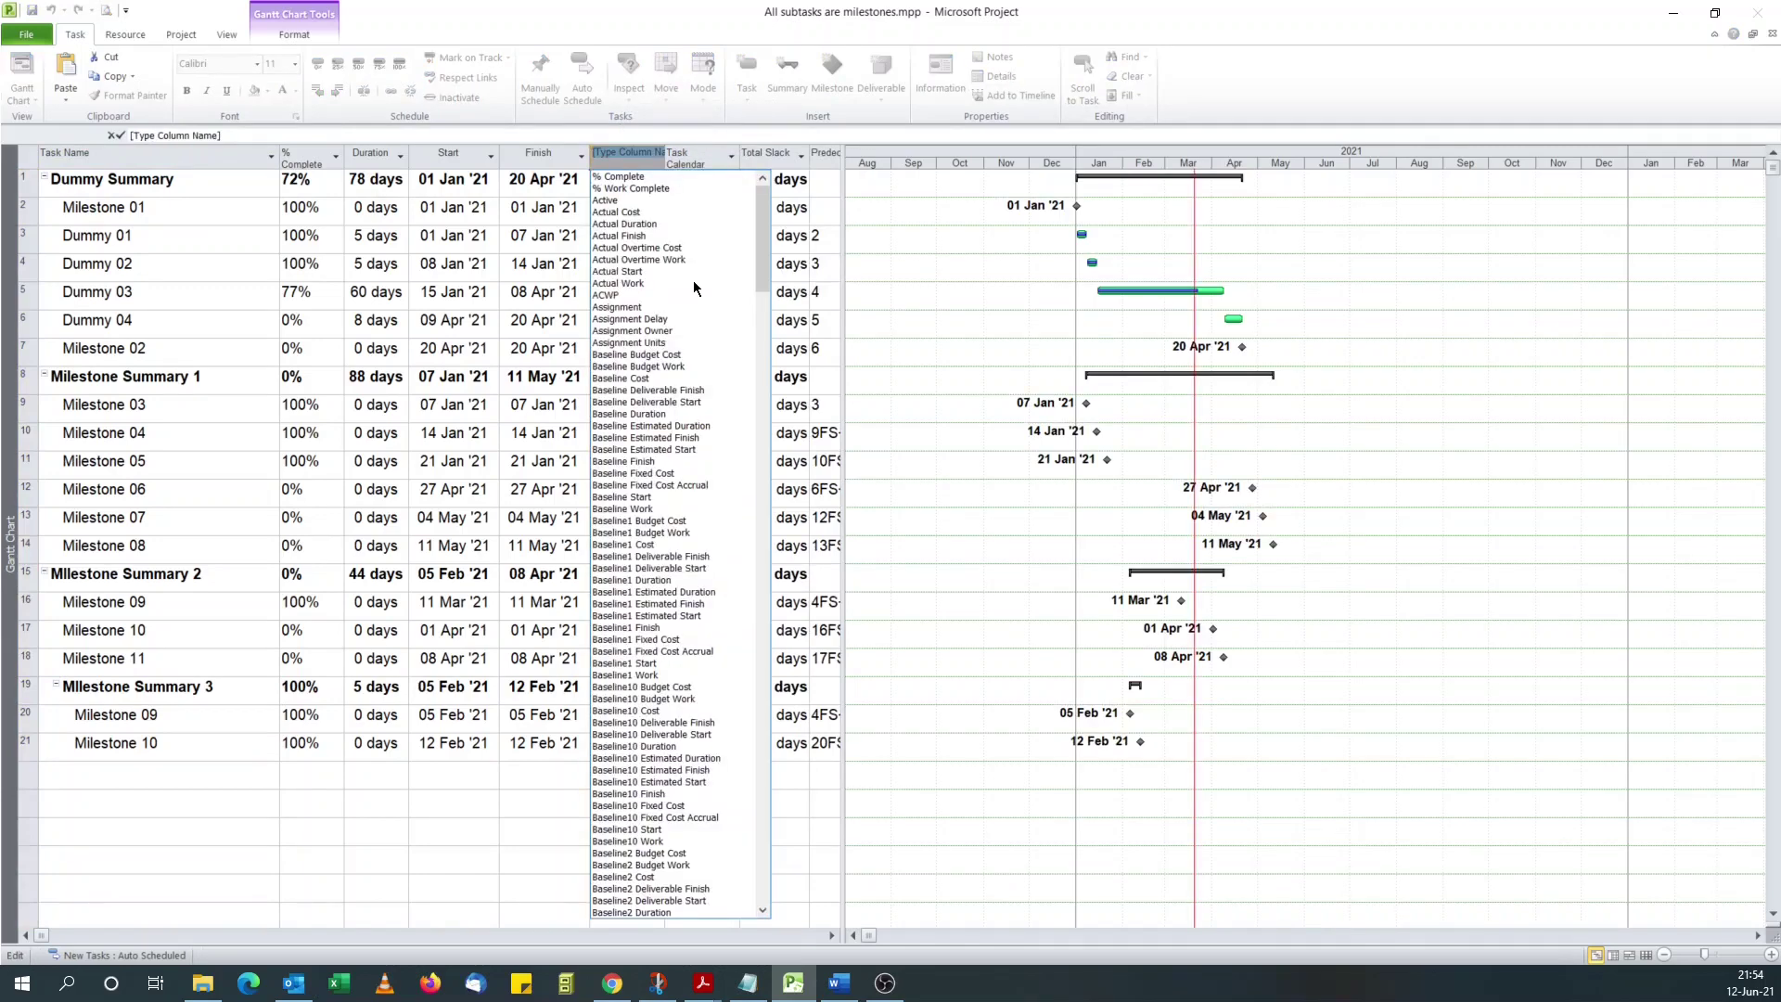
text(number1)
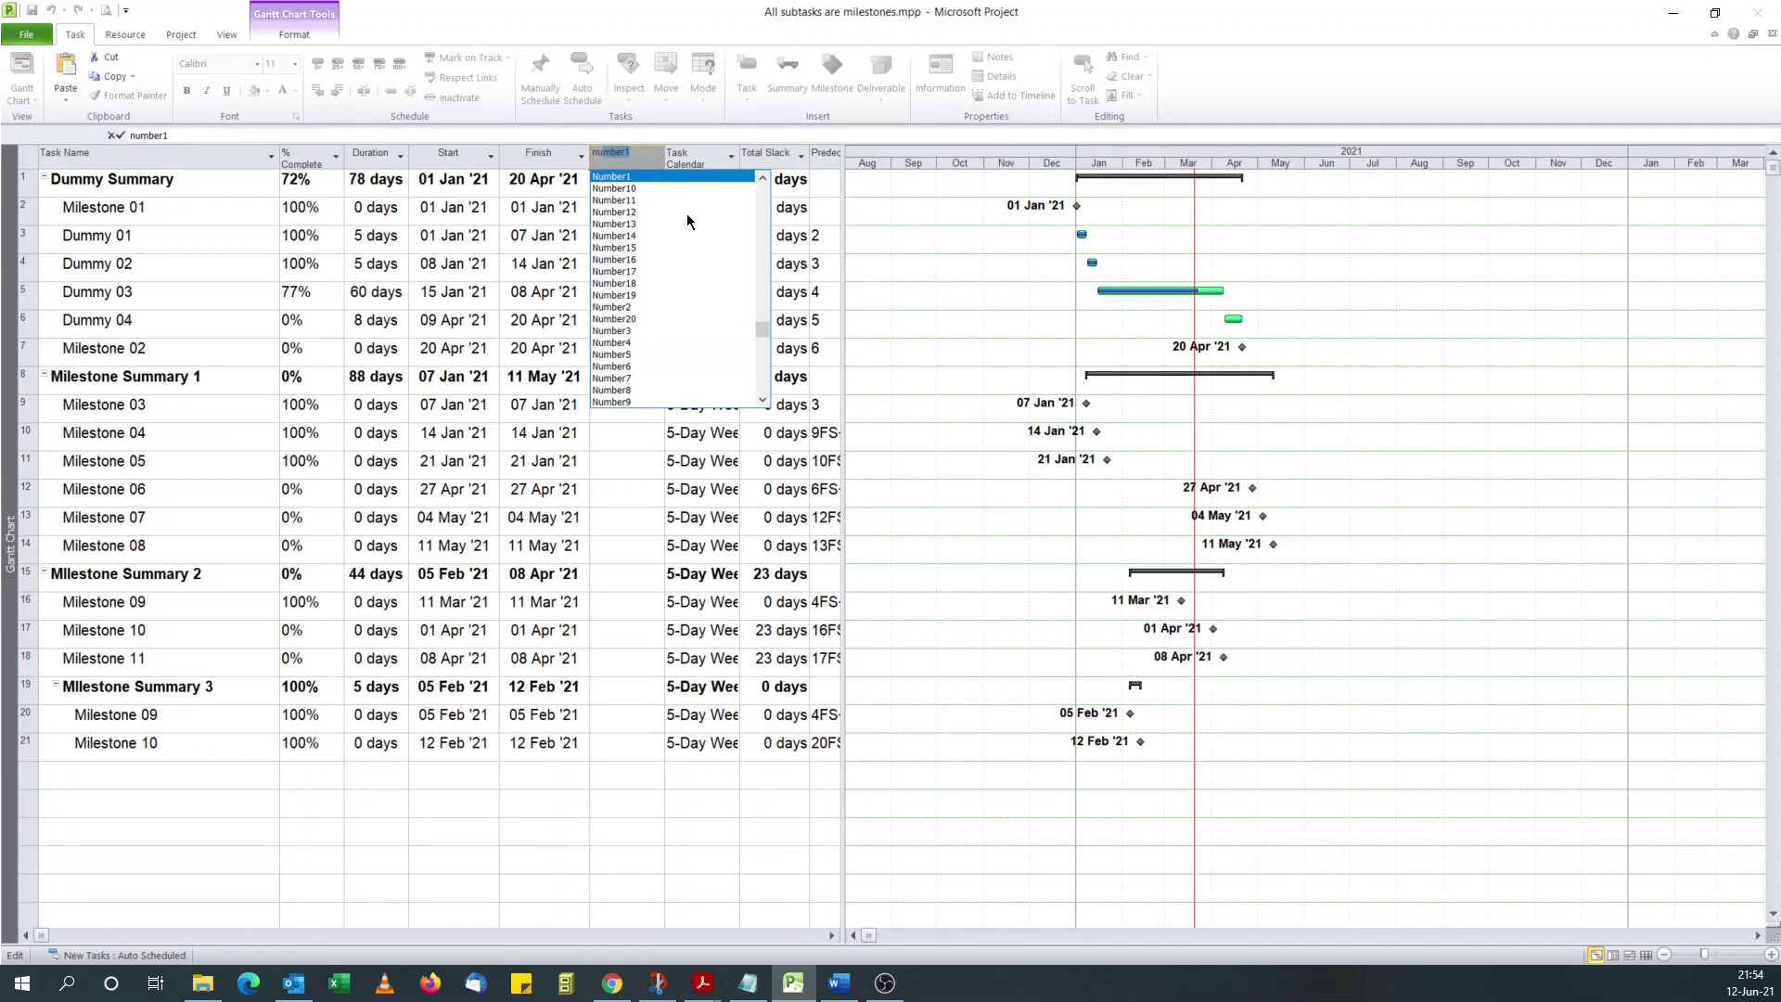
click(638, 178)
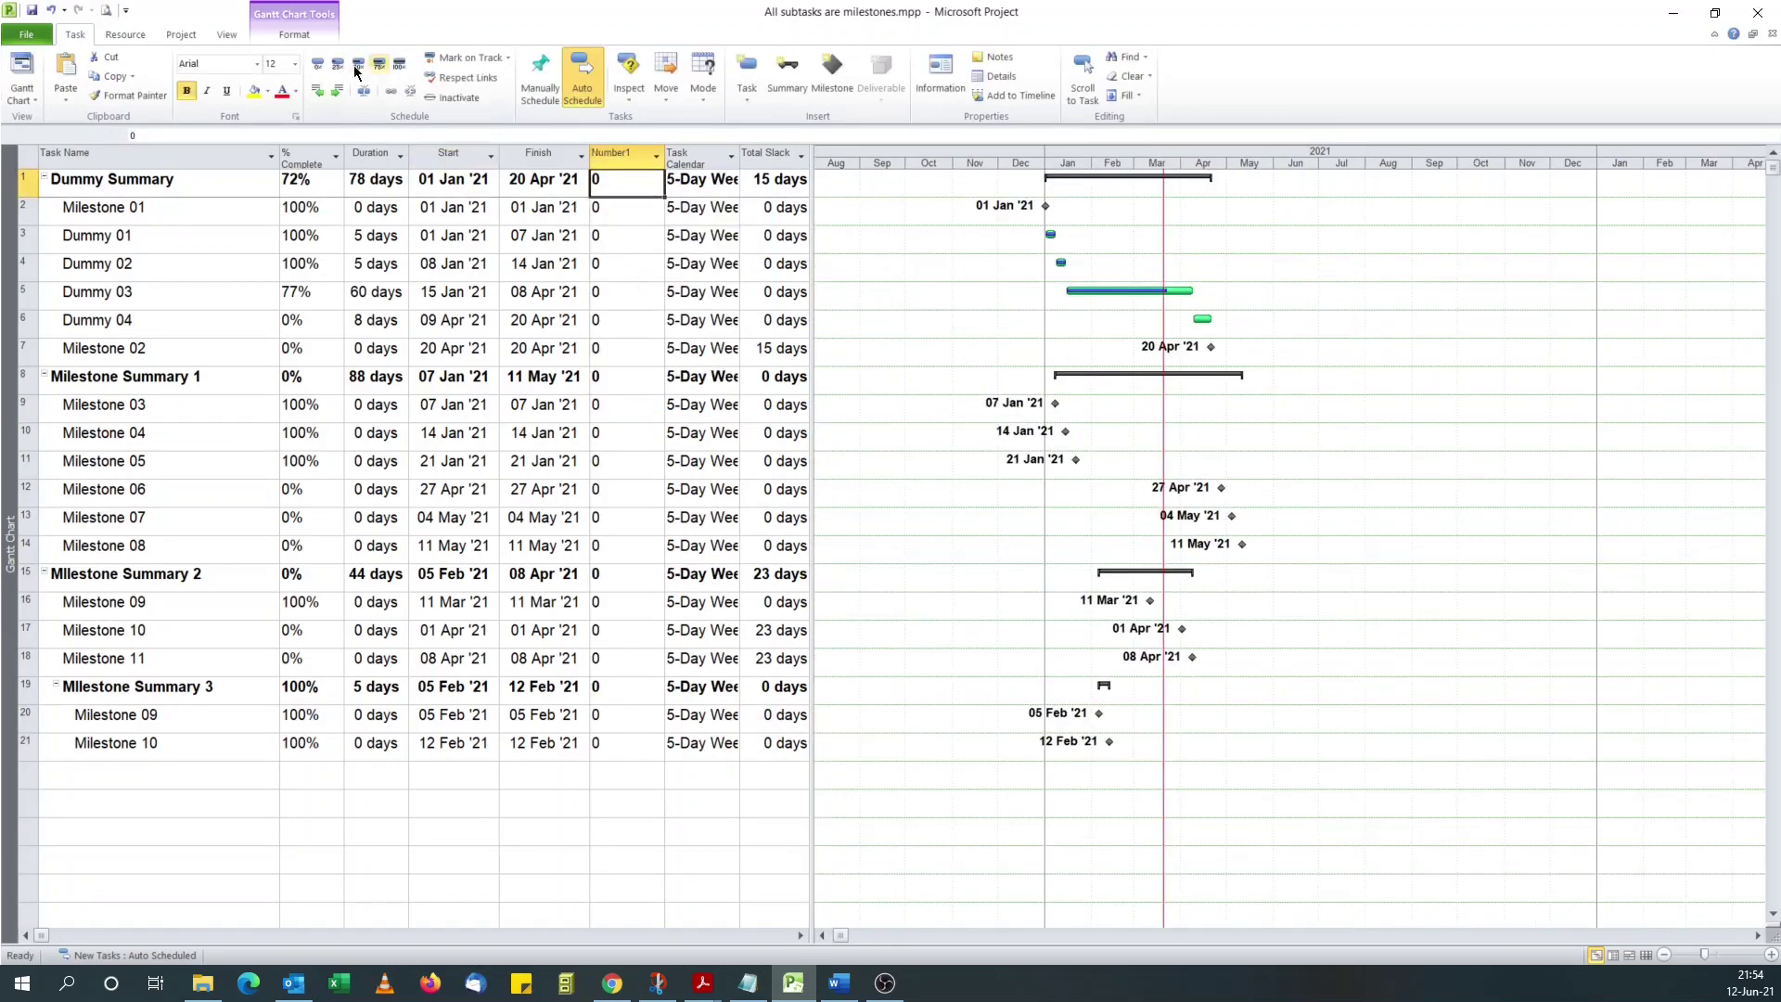
click(304, 39)
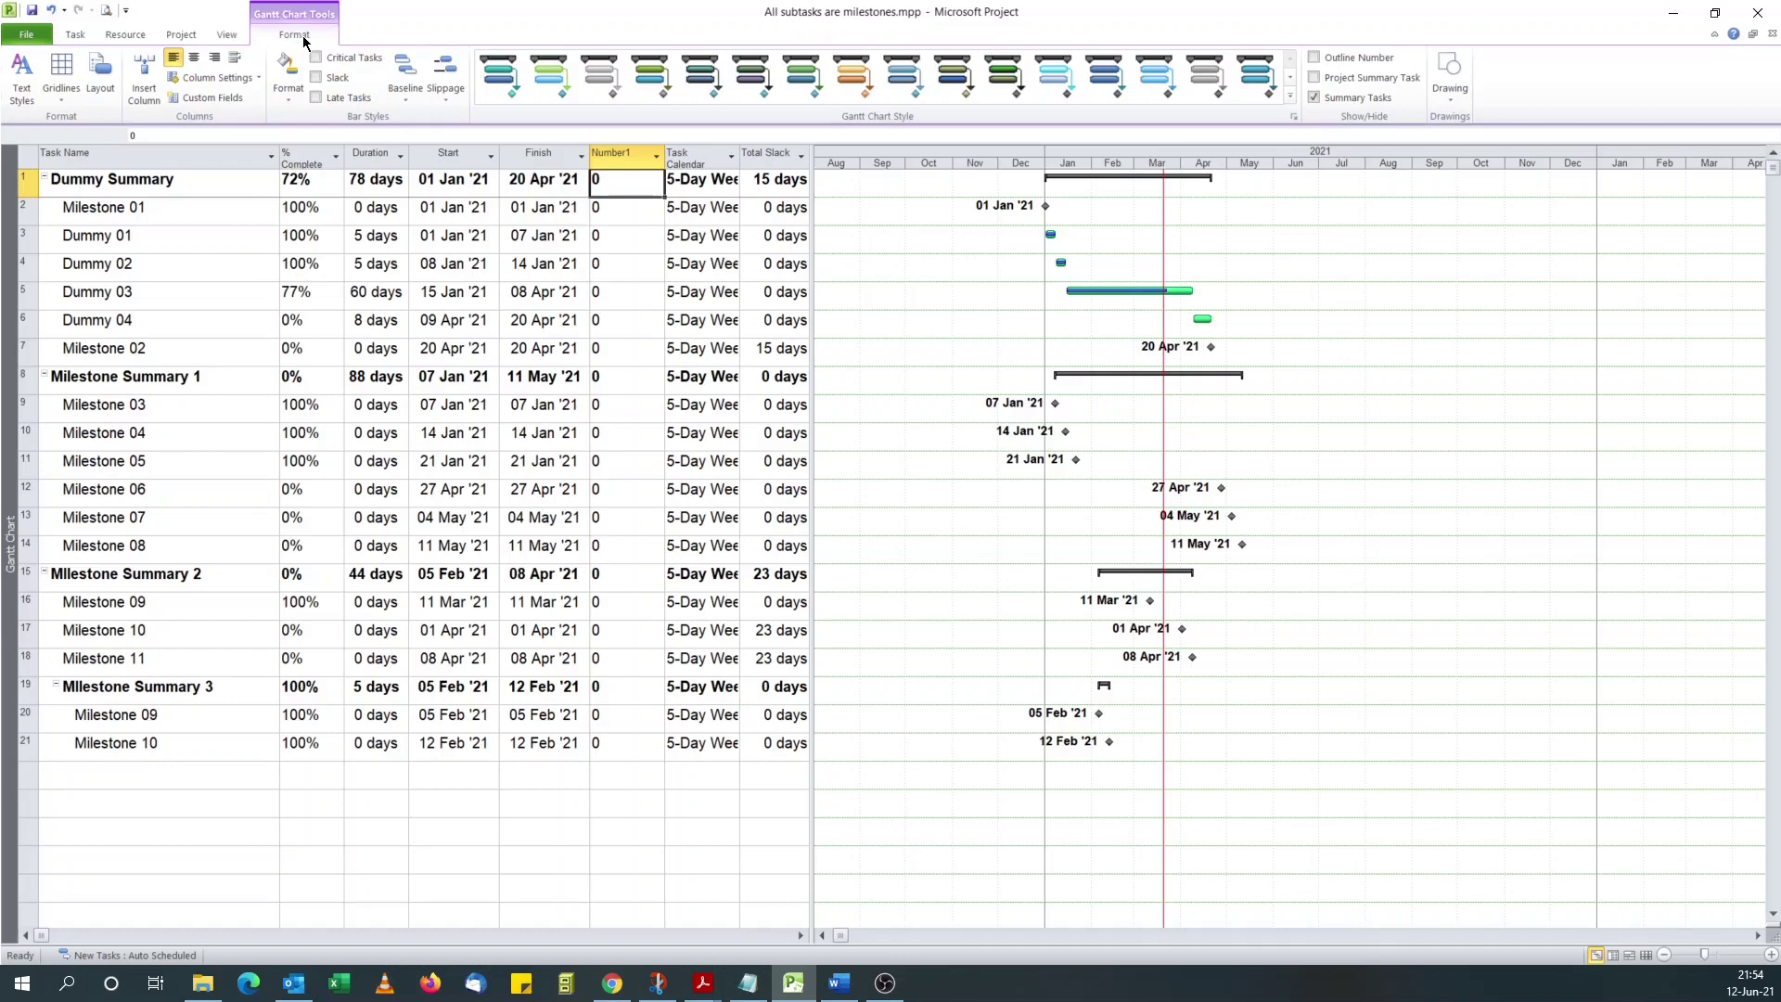
Step: Rename the Number1 custom field to 'No. of Milestones'
click(221, 97)
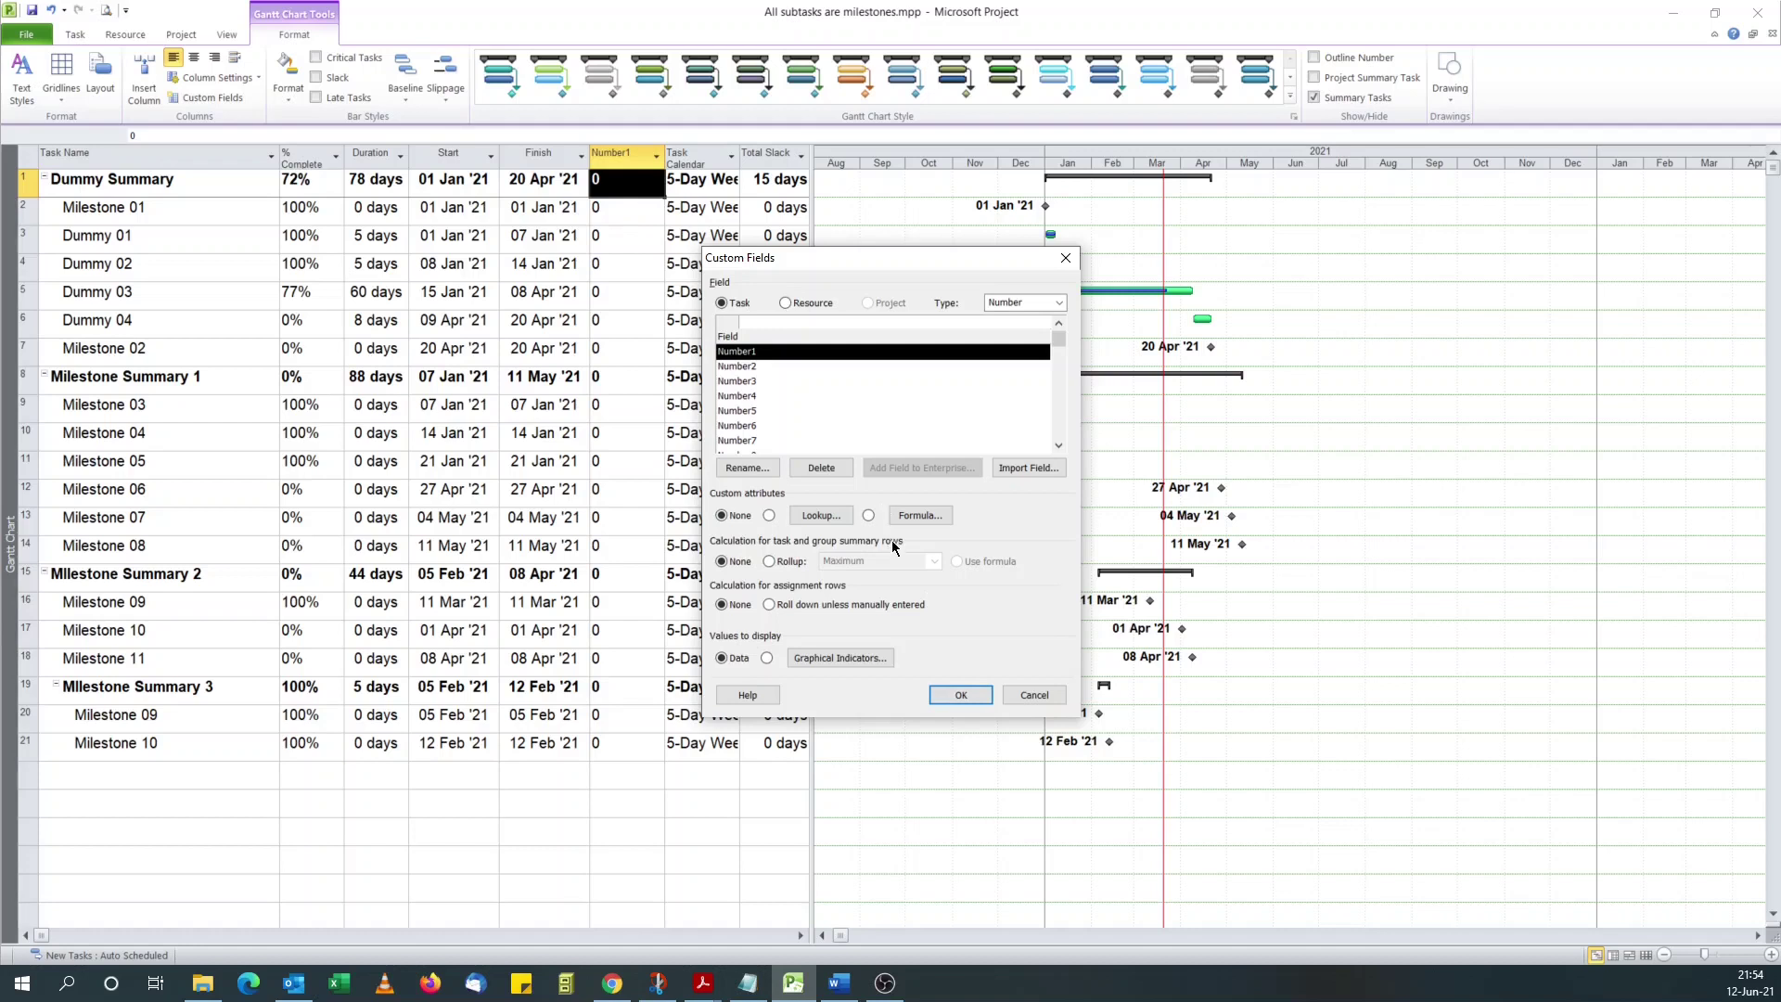
click(768, 470)
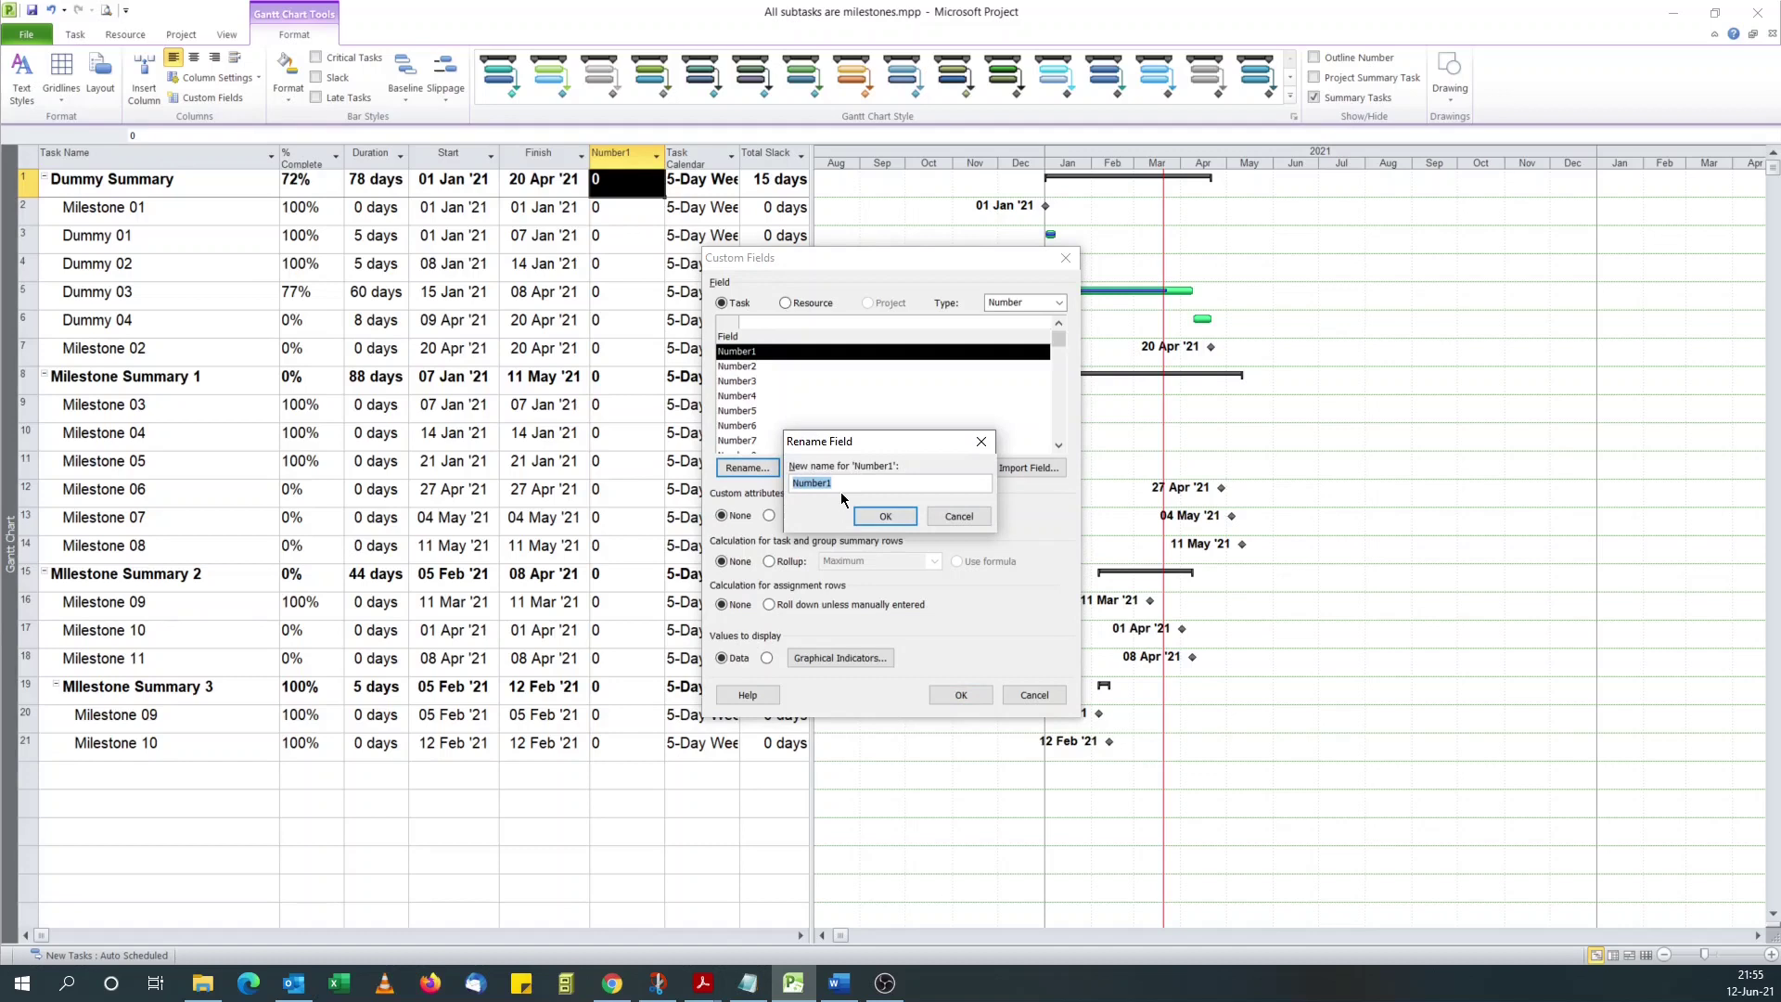
text(No. of Milestones)
click(885, 516)
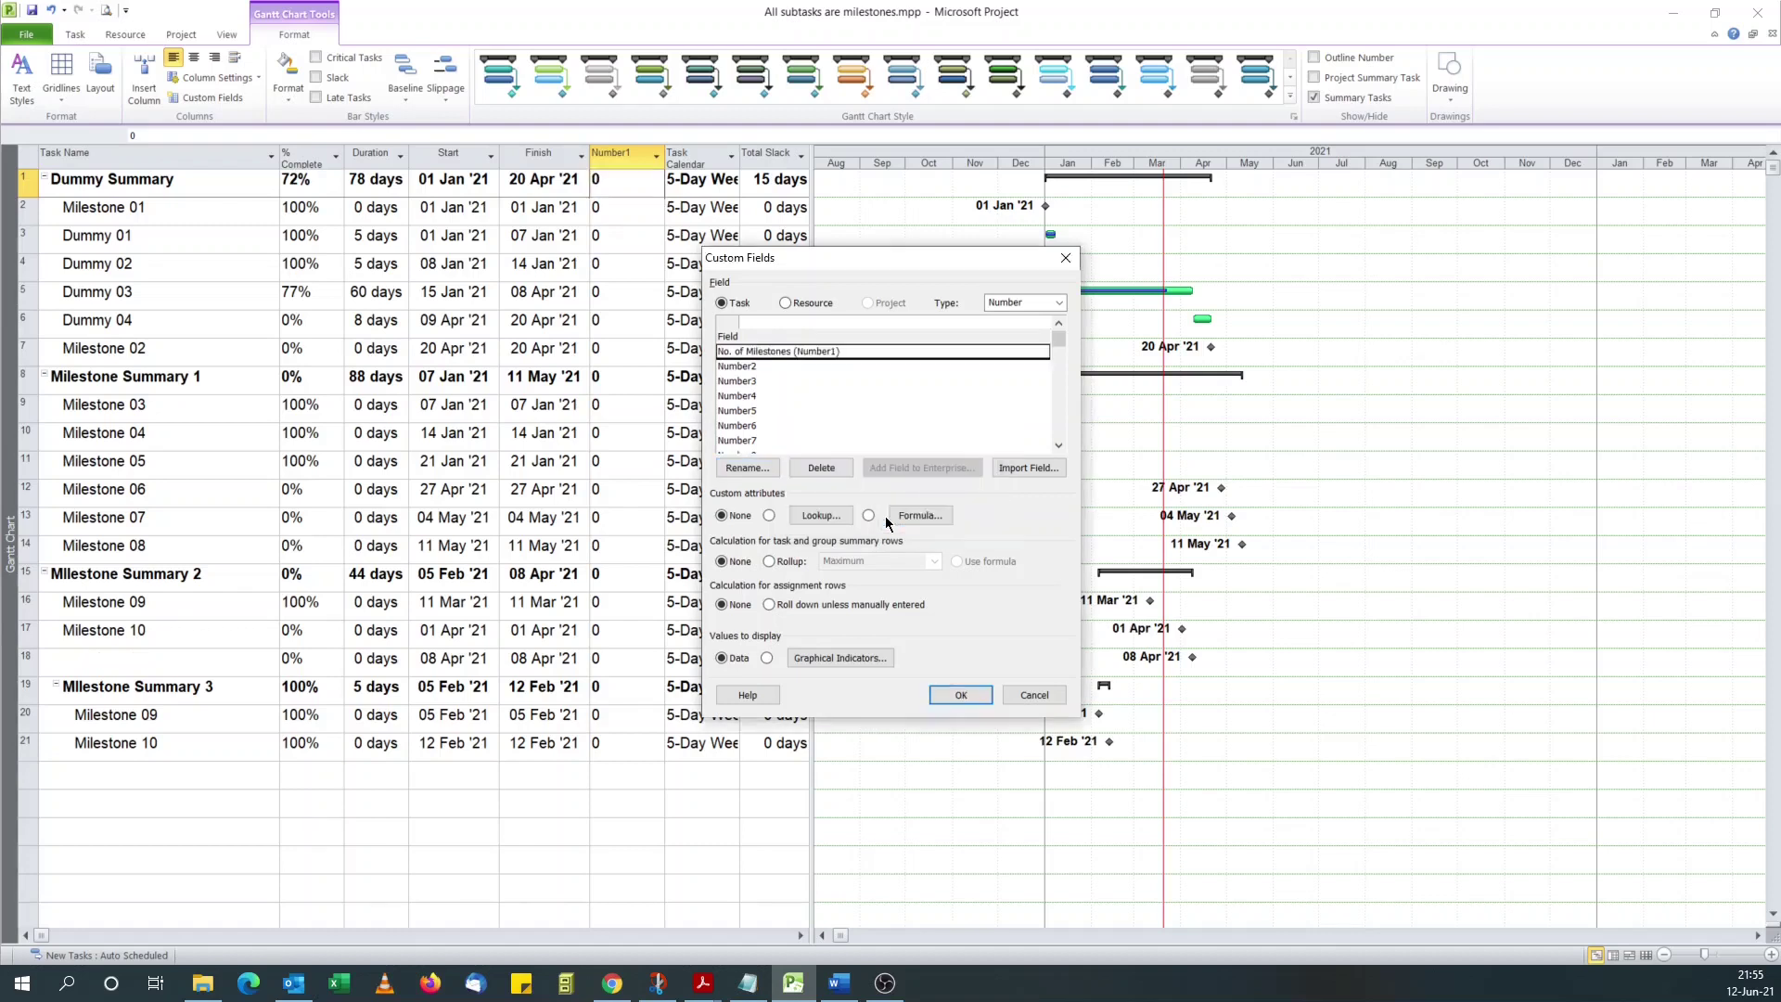
Step: Start the No. of Milestones formula as IIf with the Milestone flag as its expression
click(909, 522)
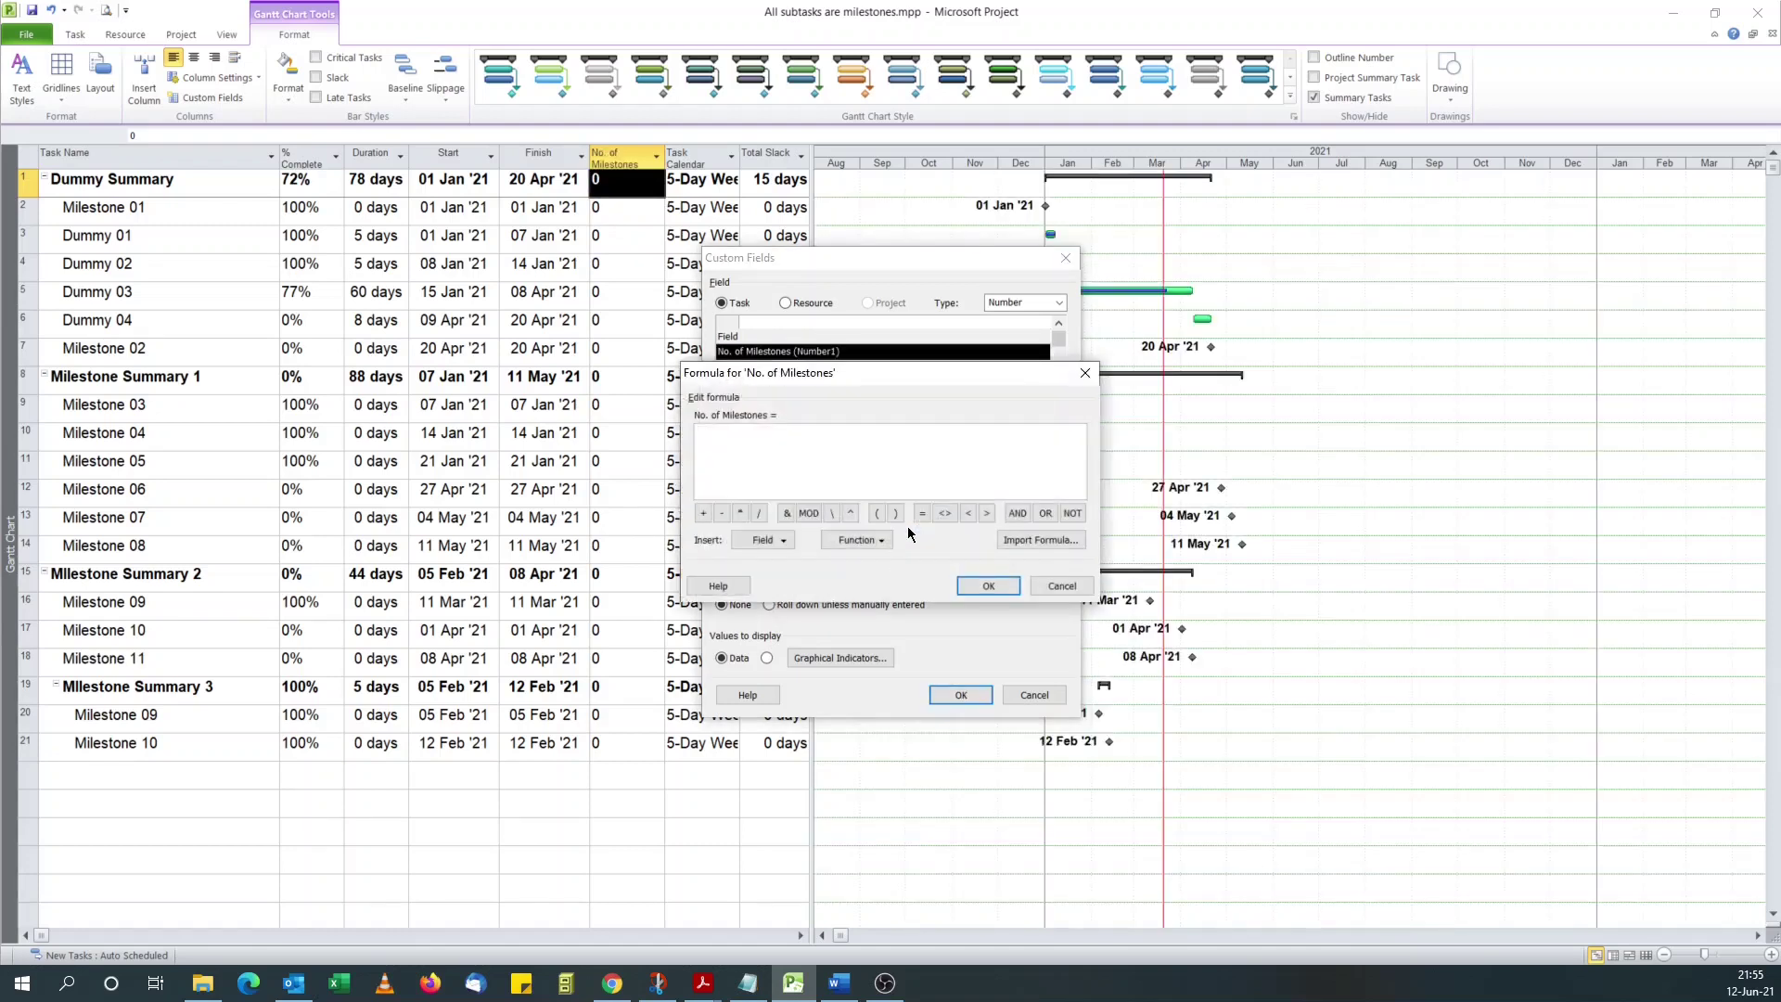
click(873, 547)
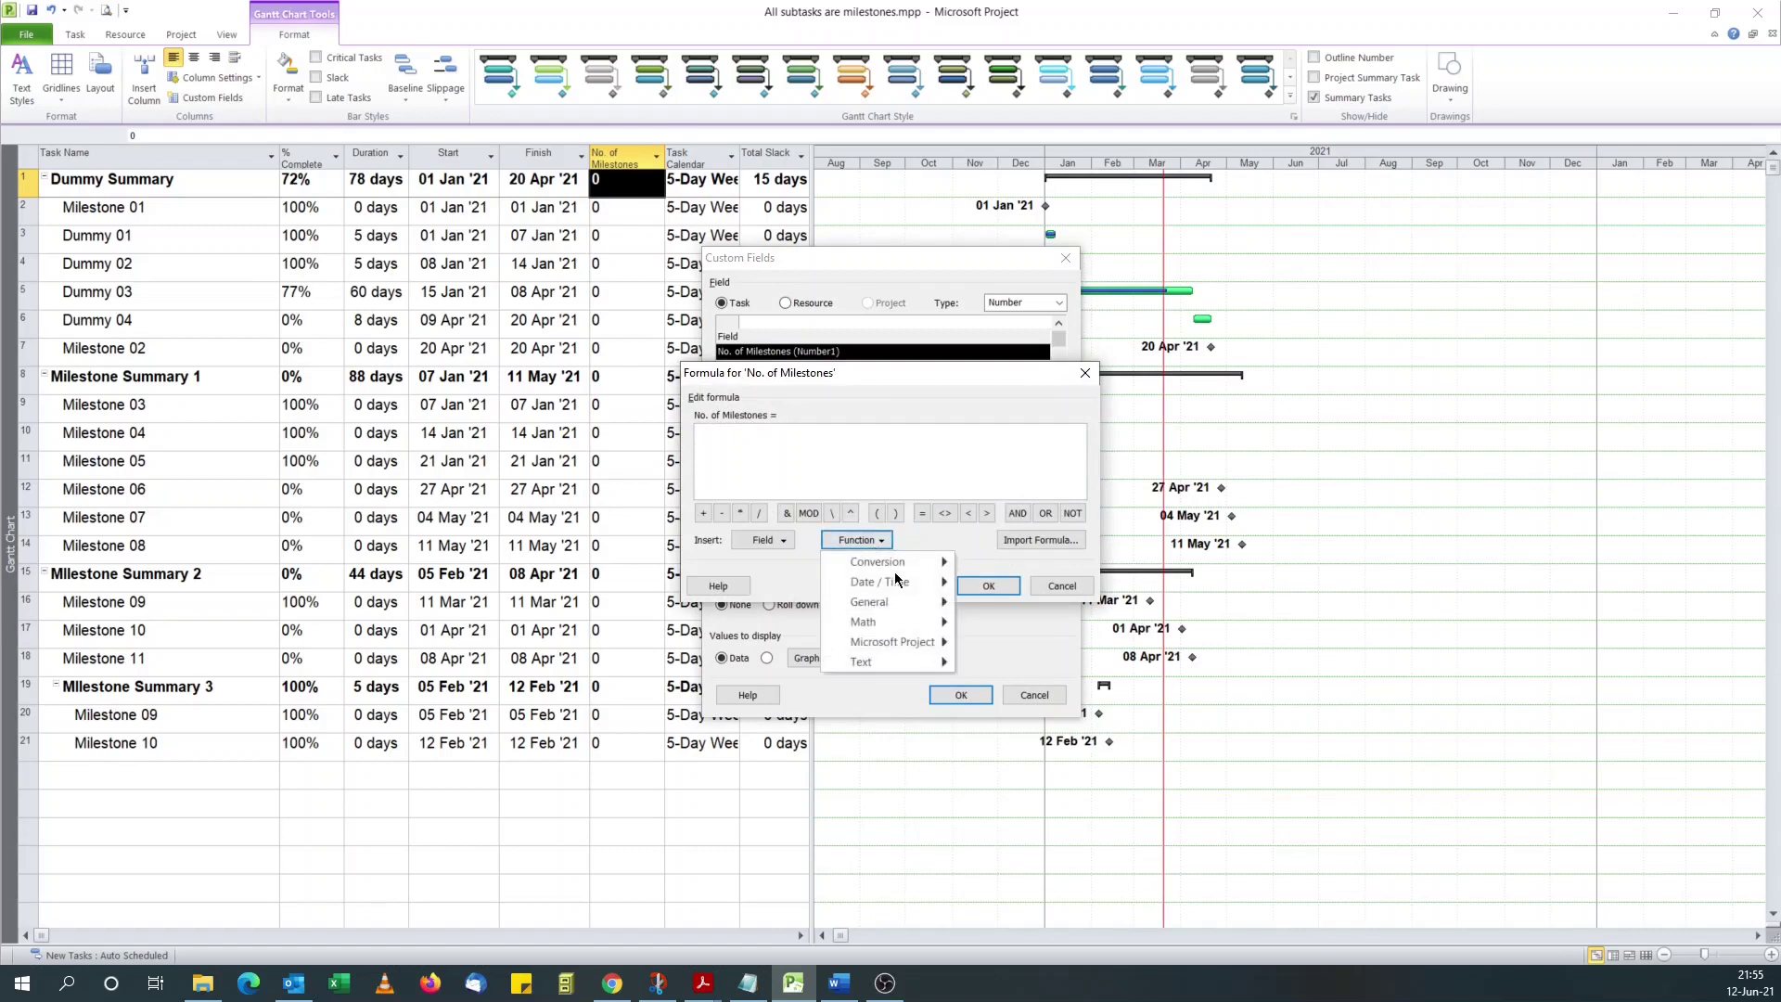
mouse_move(892, 604)
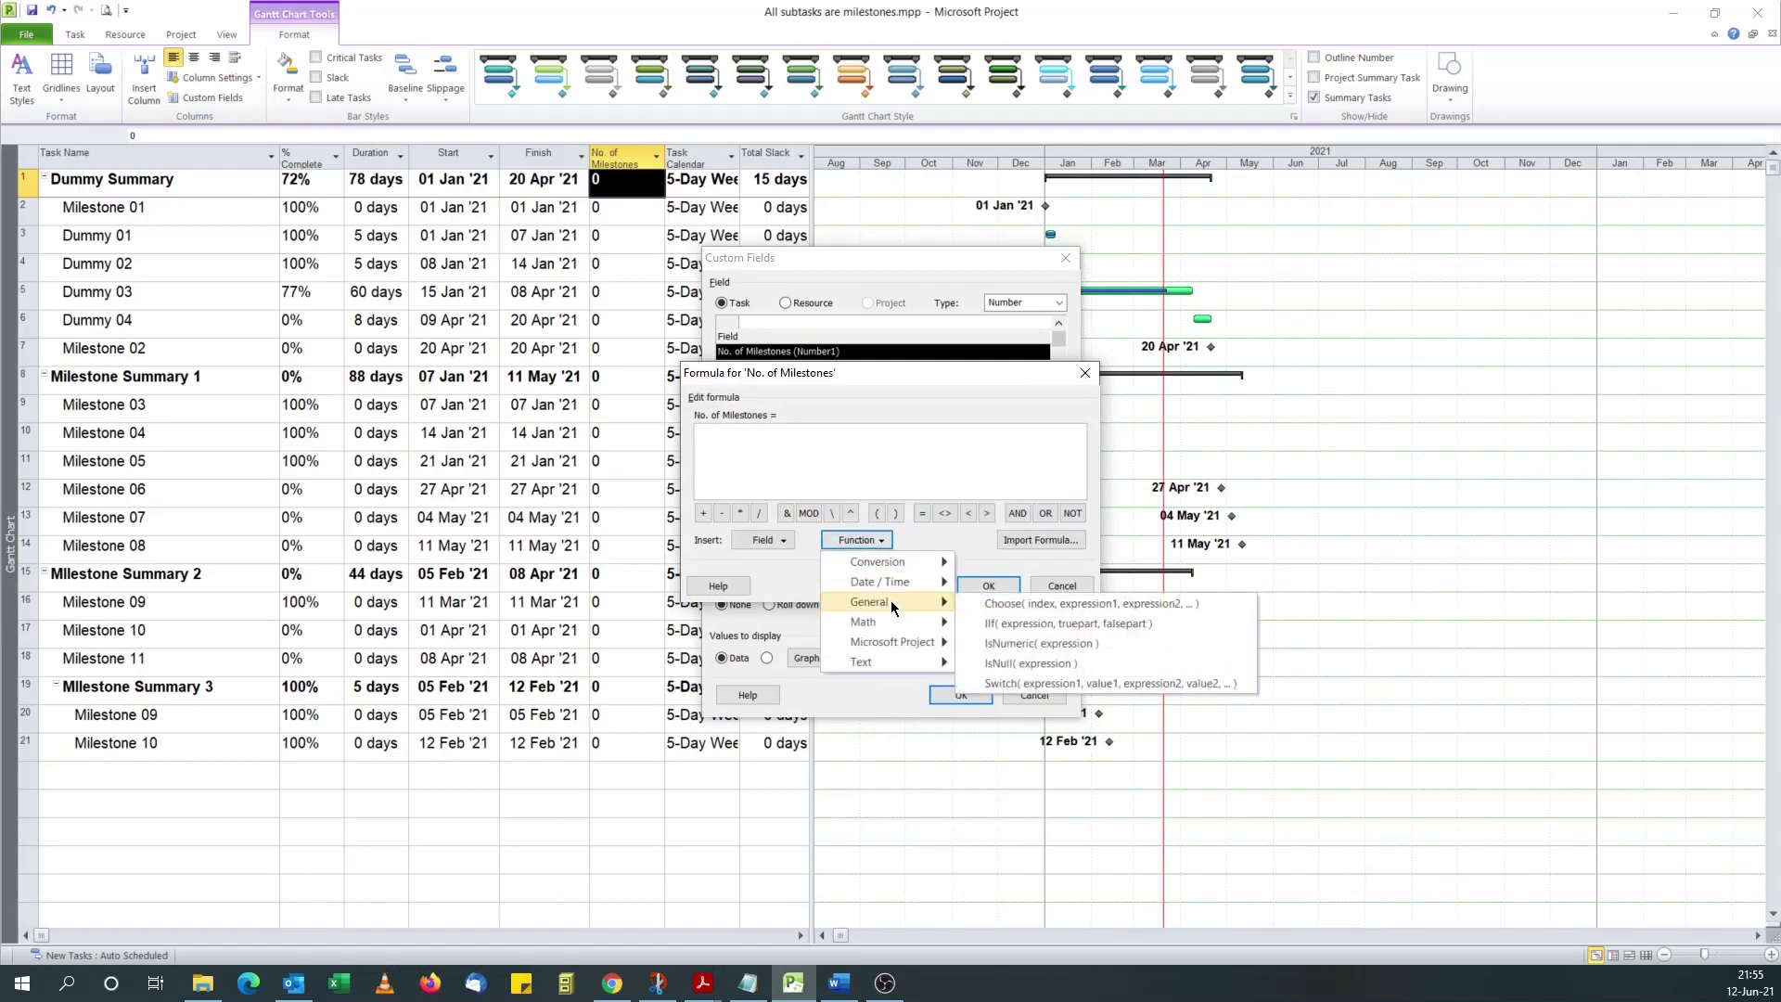
click(986, 623)
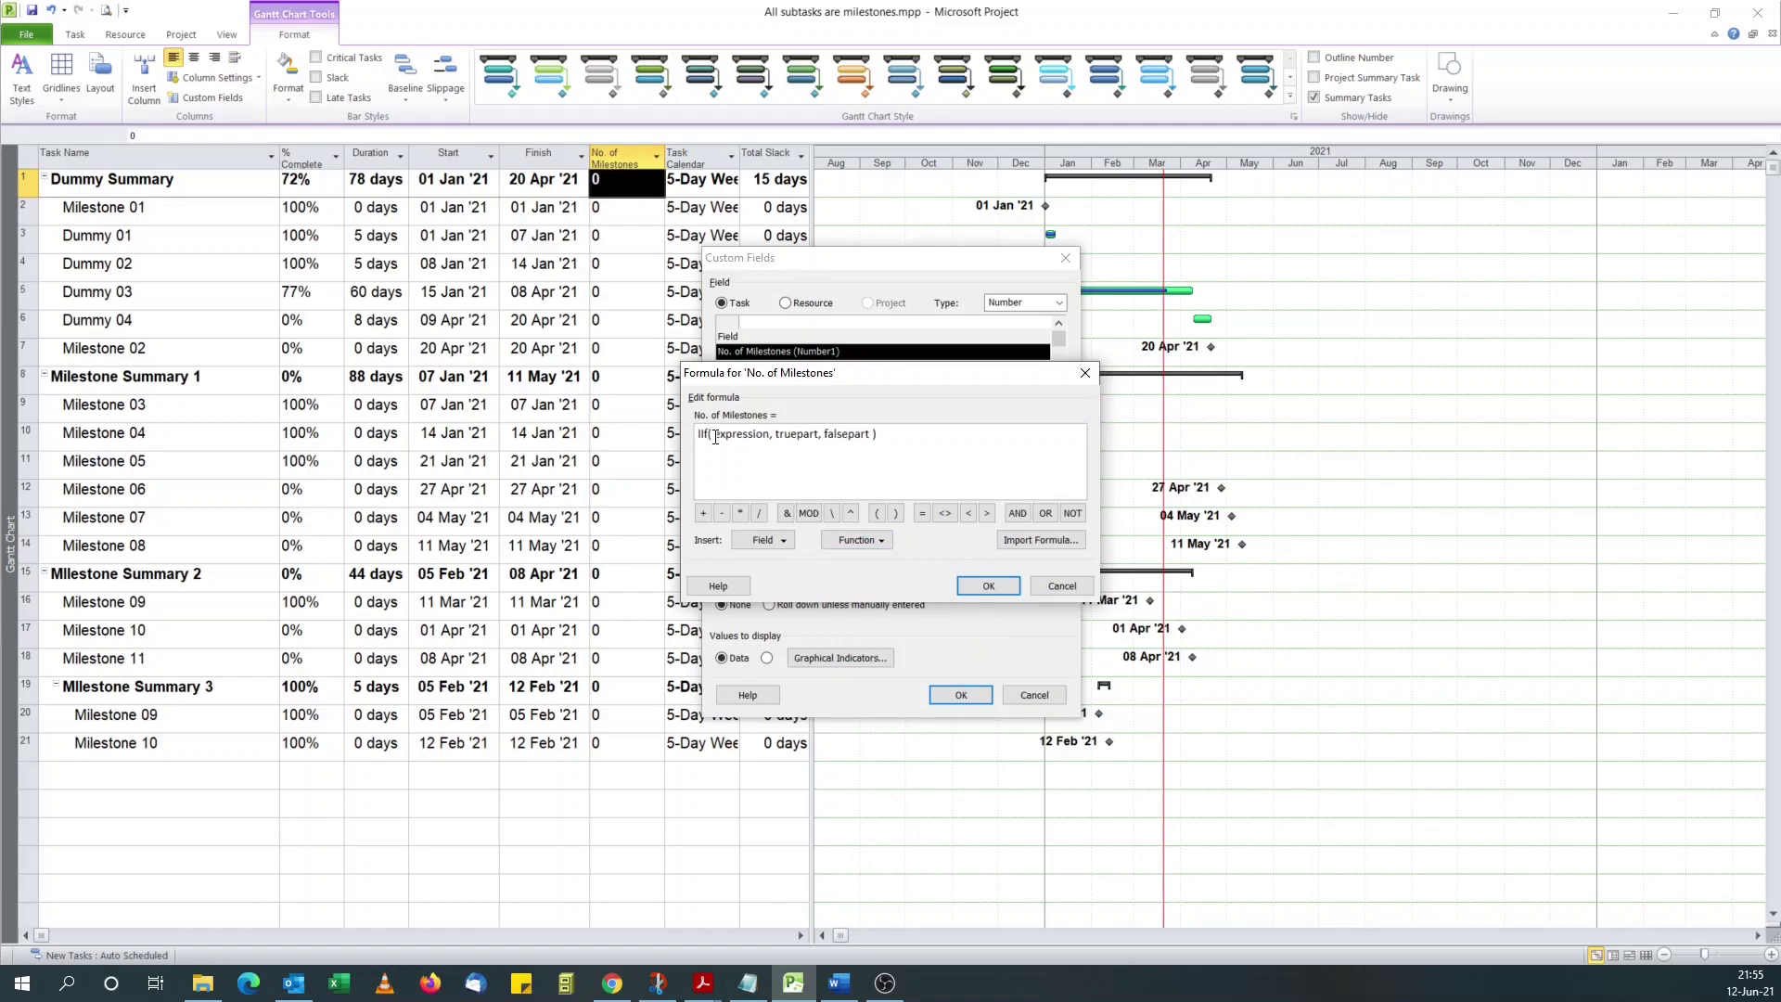
drag(714, 434, 773, 436)
click(754, 543)
mouse_move(793, 620)
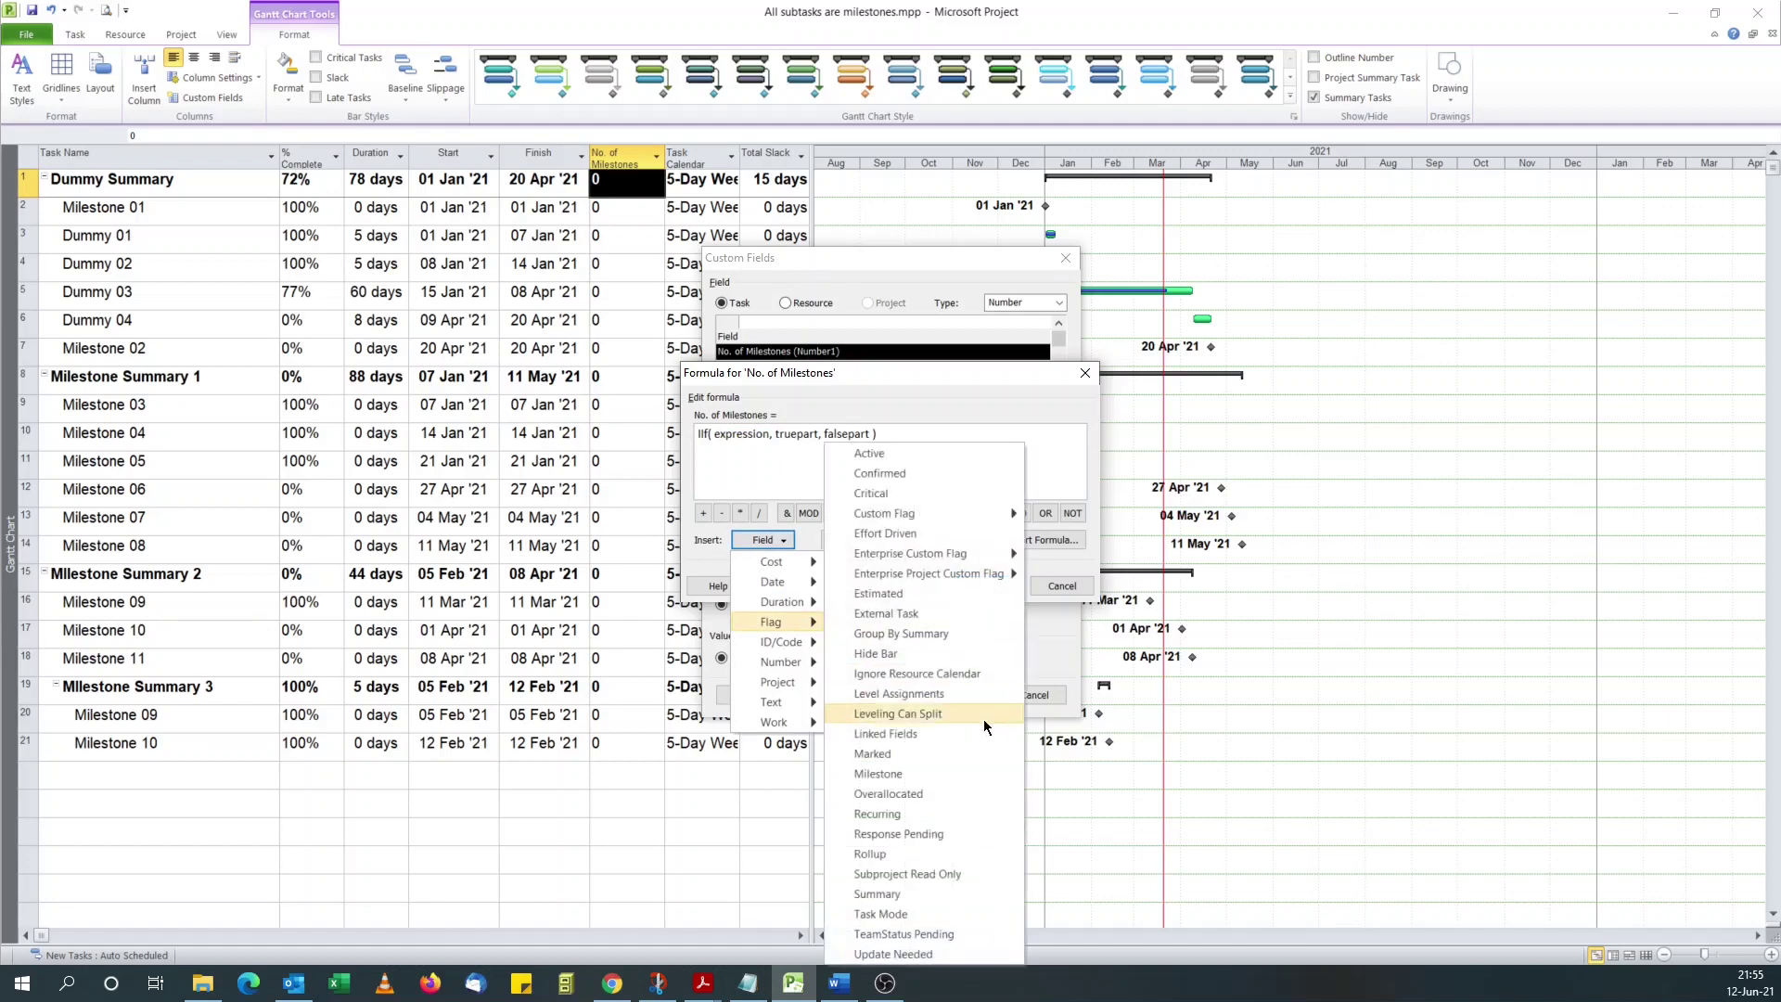
click(910, 773)
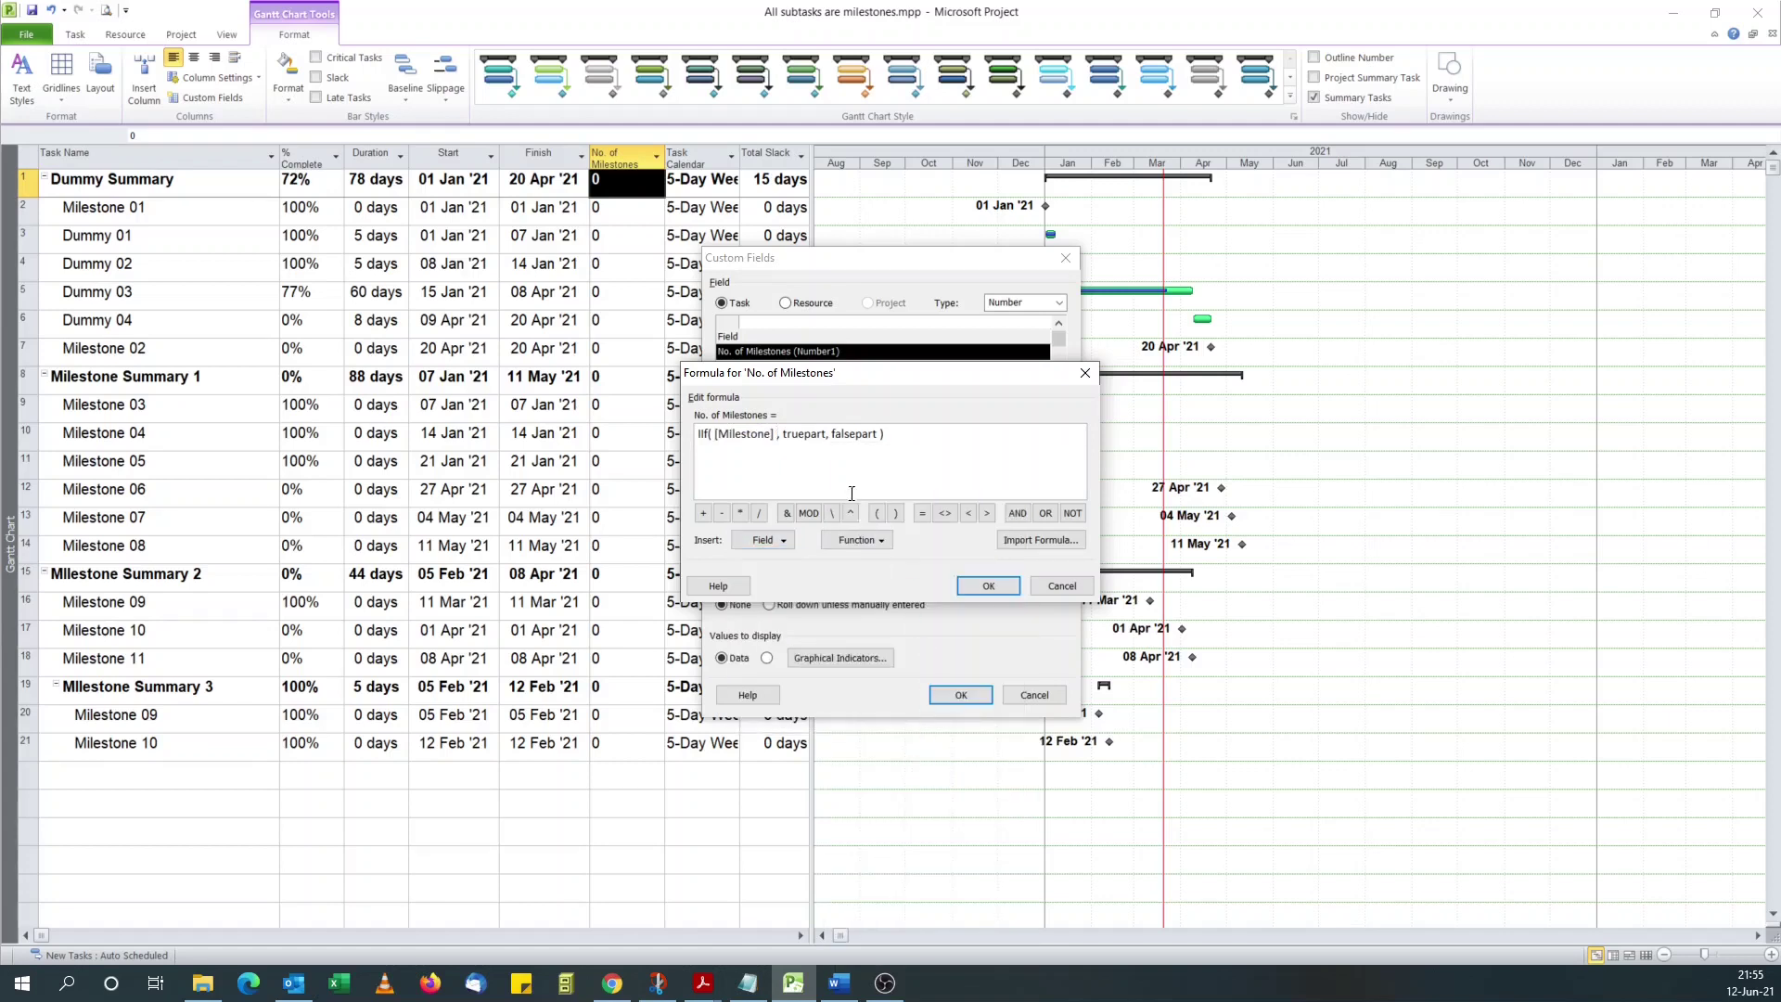
Step: Set the IIf truepart to 1 and falsepart to 0, accepting calculated values
drag(785, 437, 824, 441)
text(1)
drag(795, 434, 839, 435)
text(0)
click(986, 587)
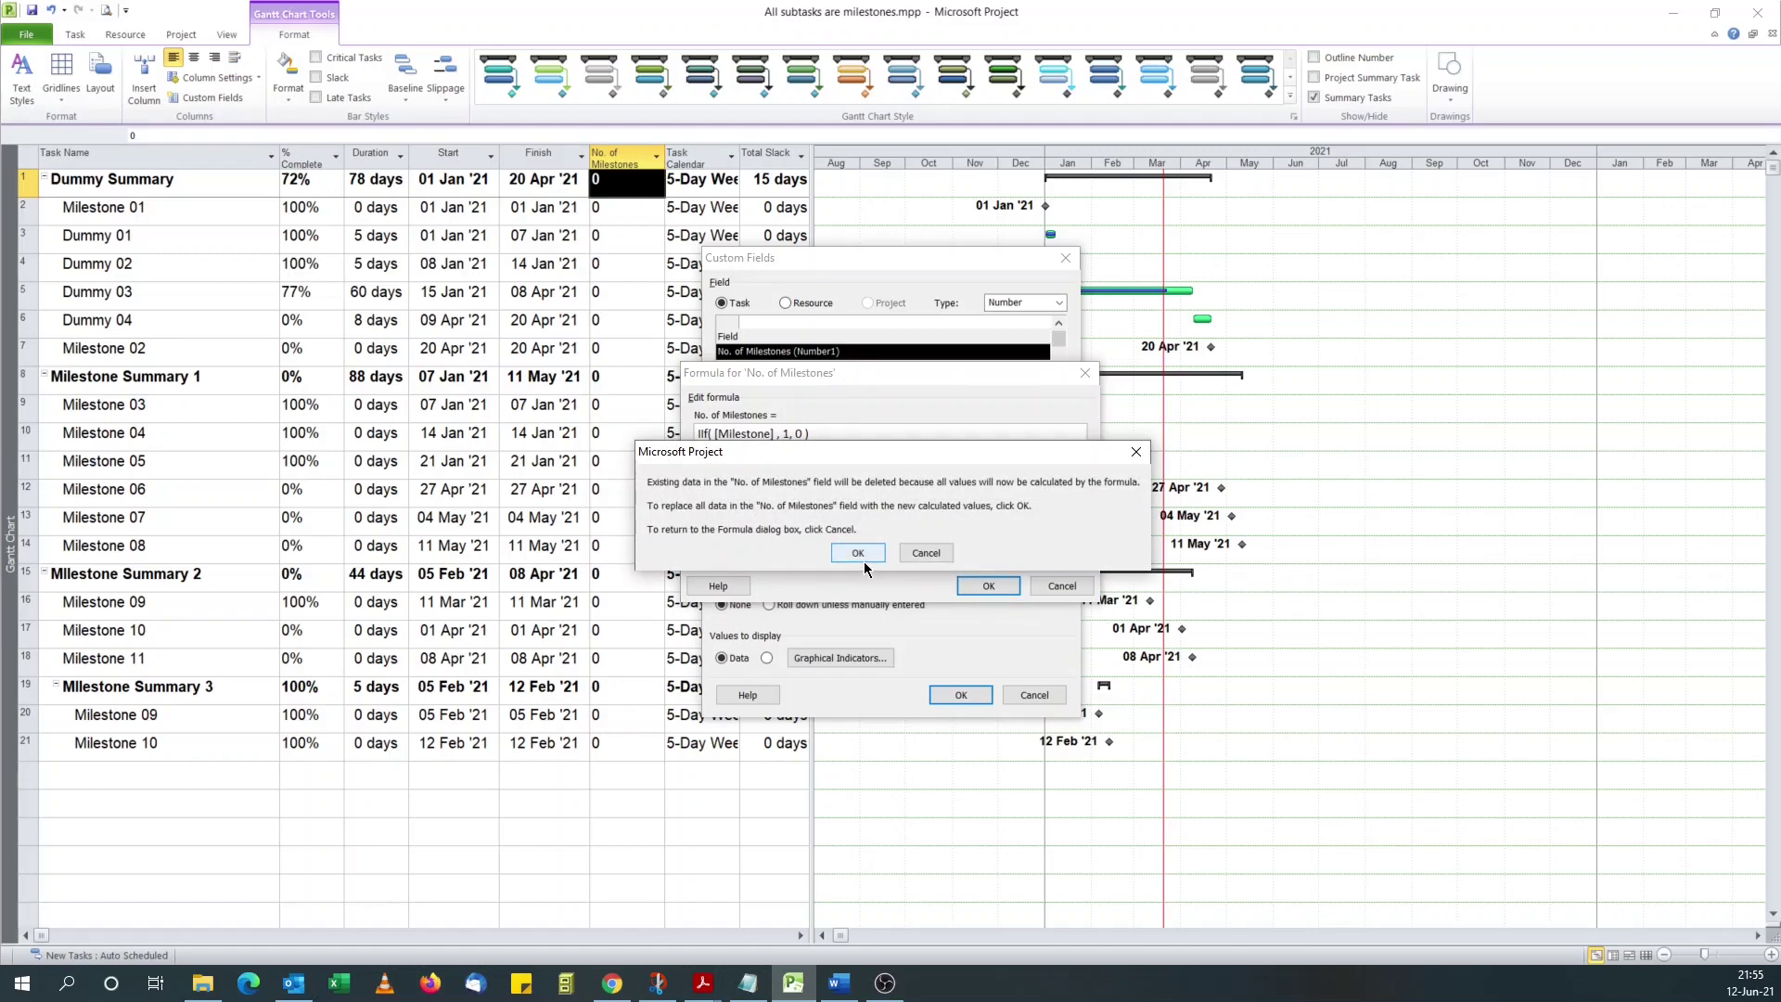
click(863, 556)
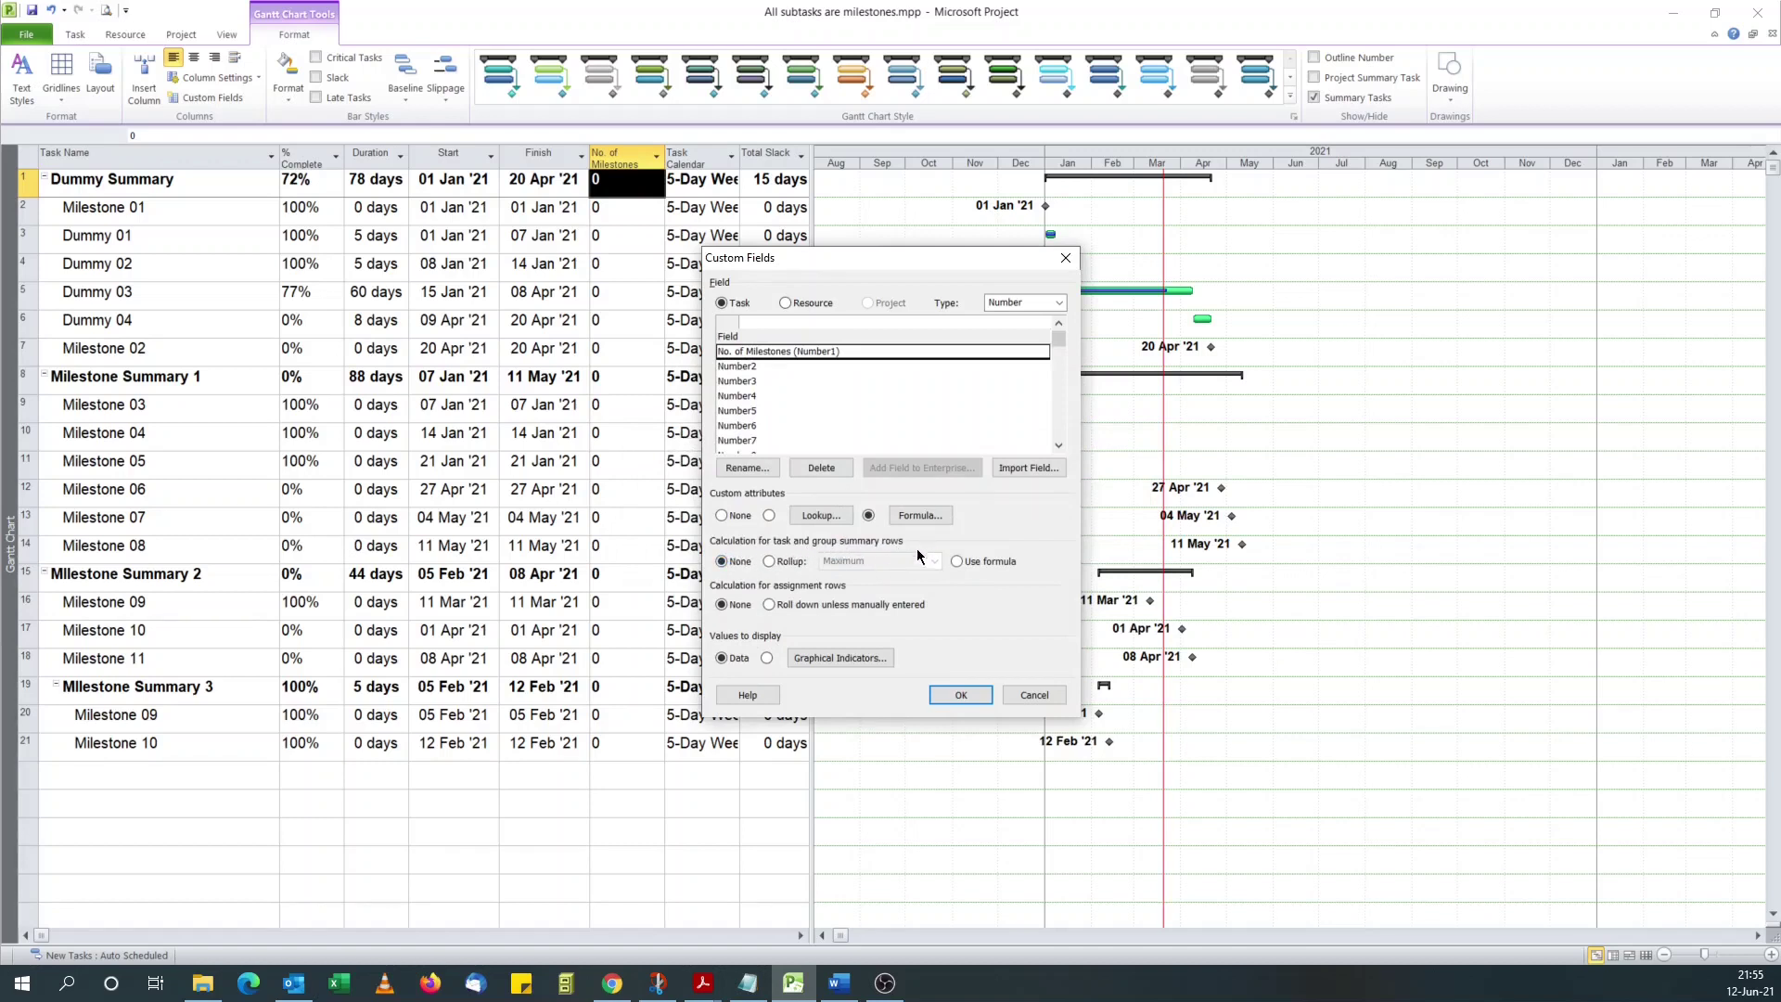
Step: Roll up No. of Milestones as a Sum, giving summary totals 2, 6, 5 and 2
click(788, 562)
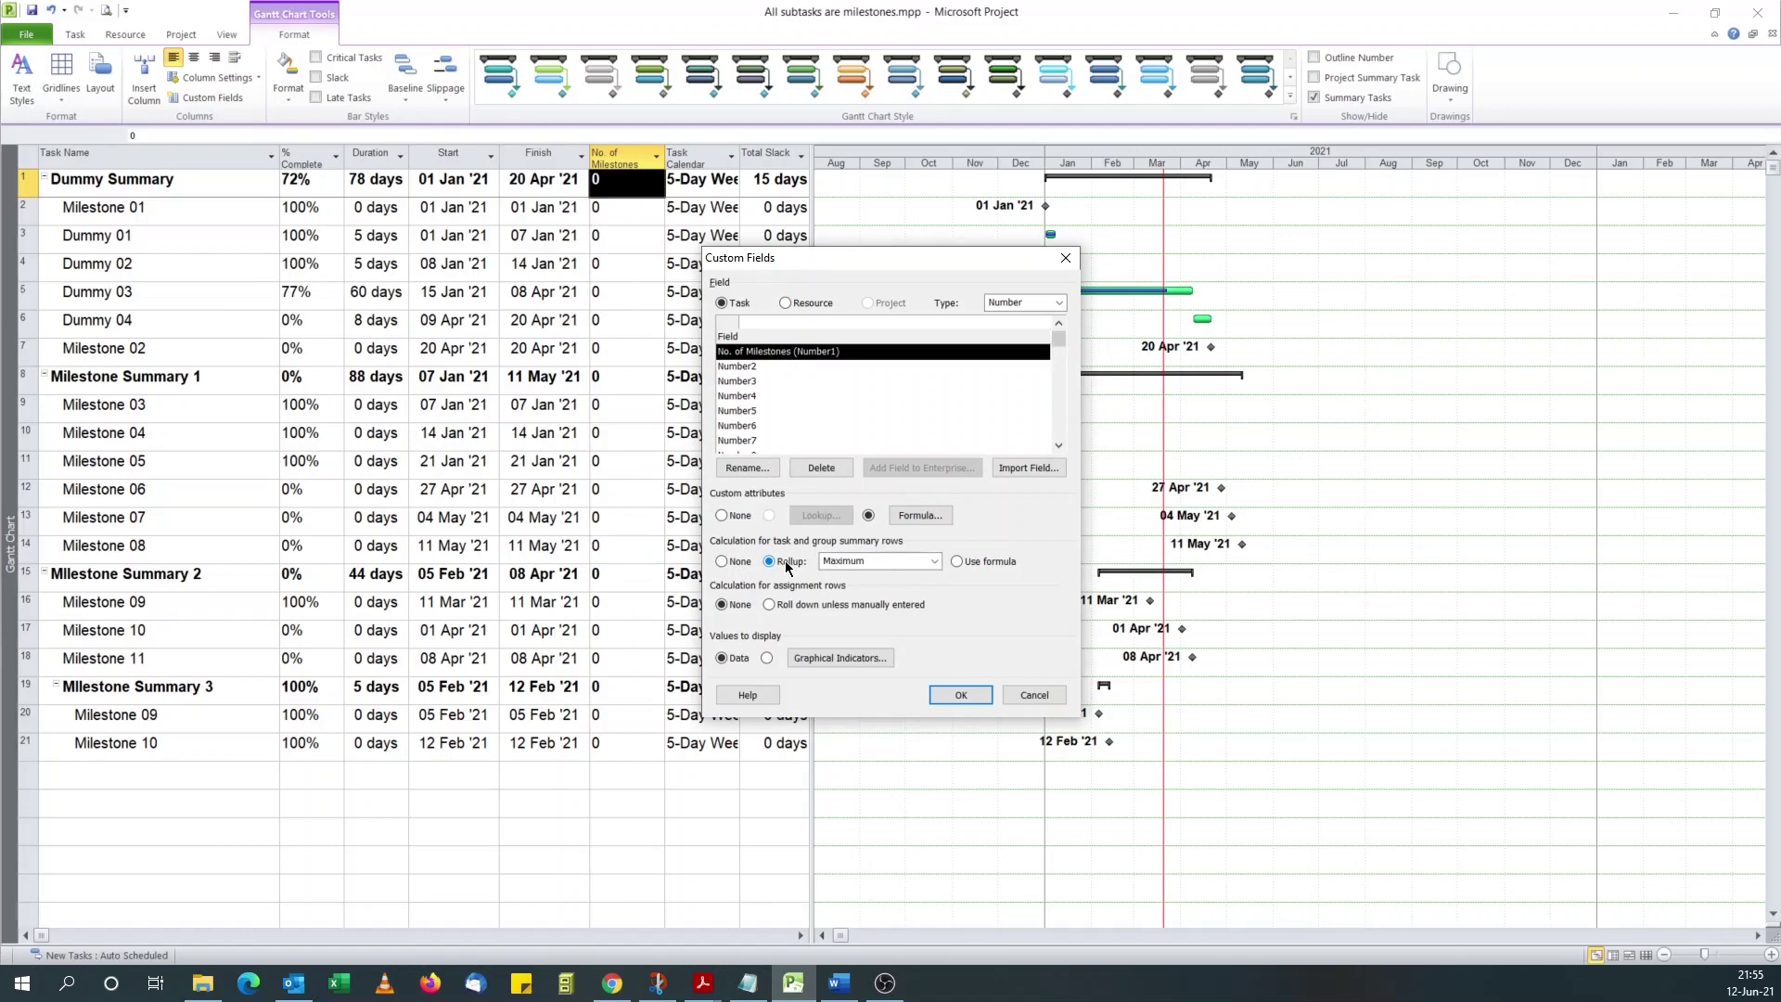
click(853, 561)
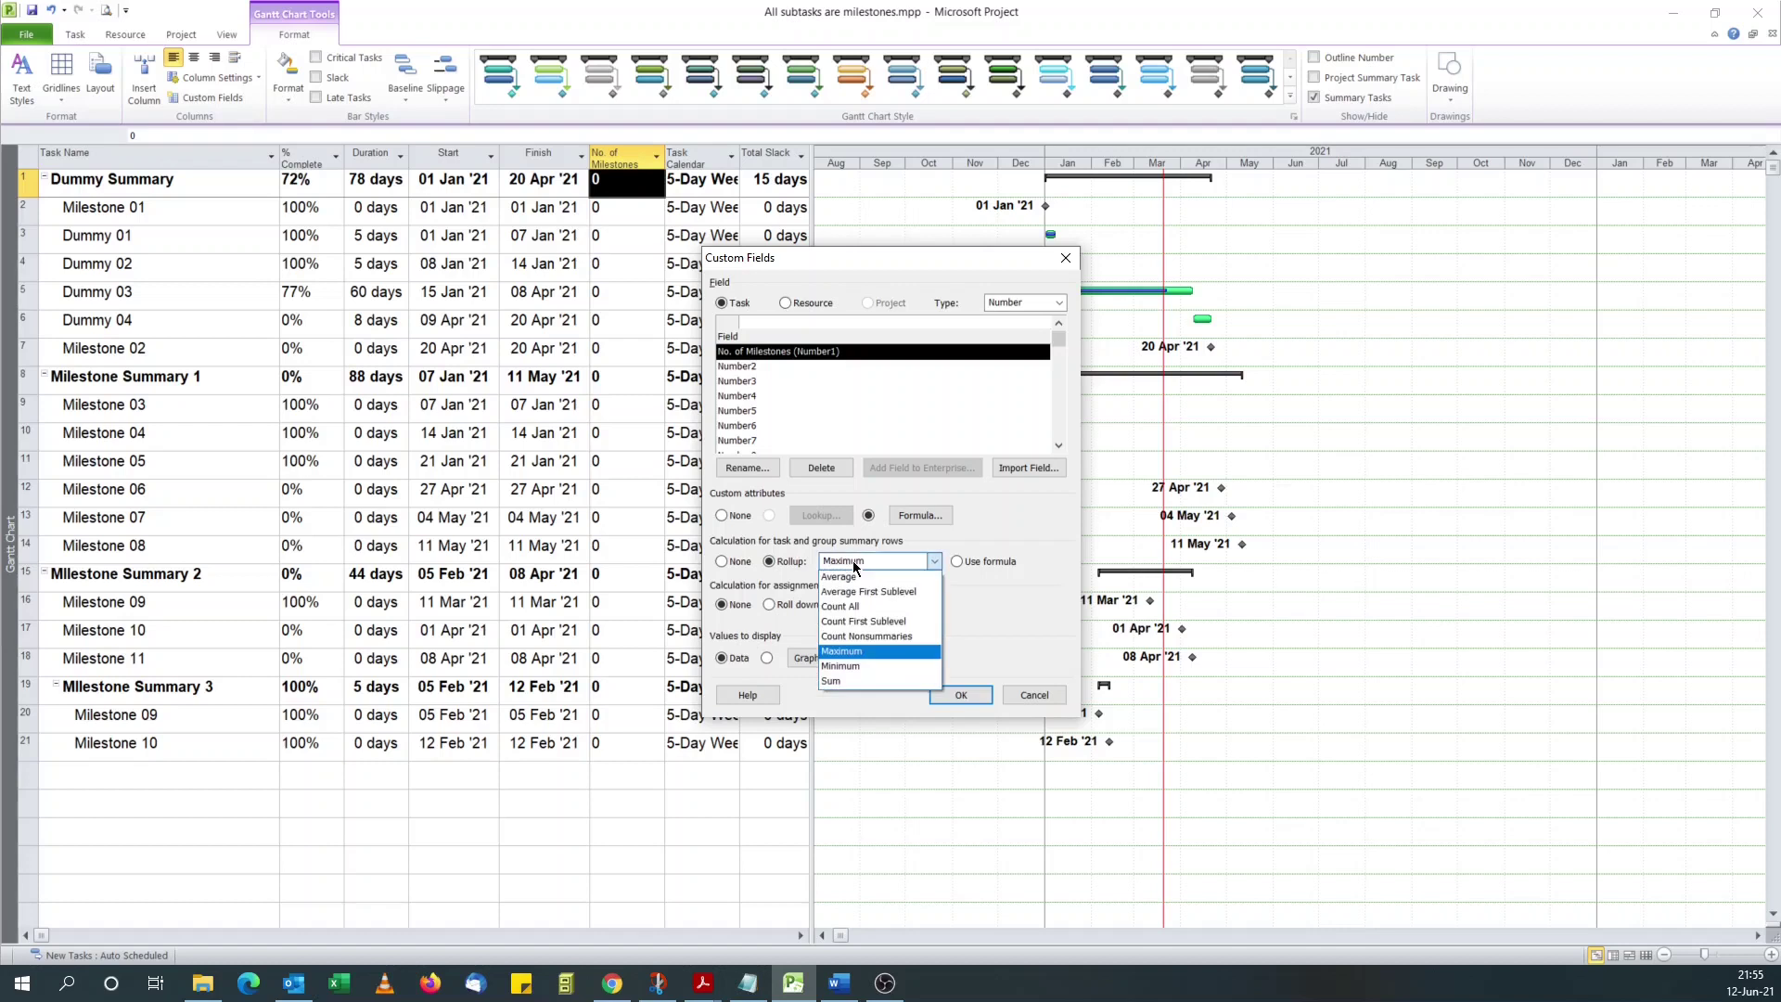
click(863, 682)
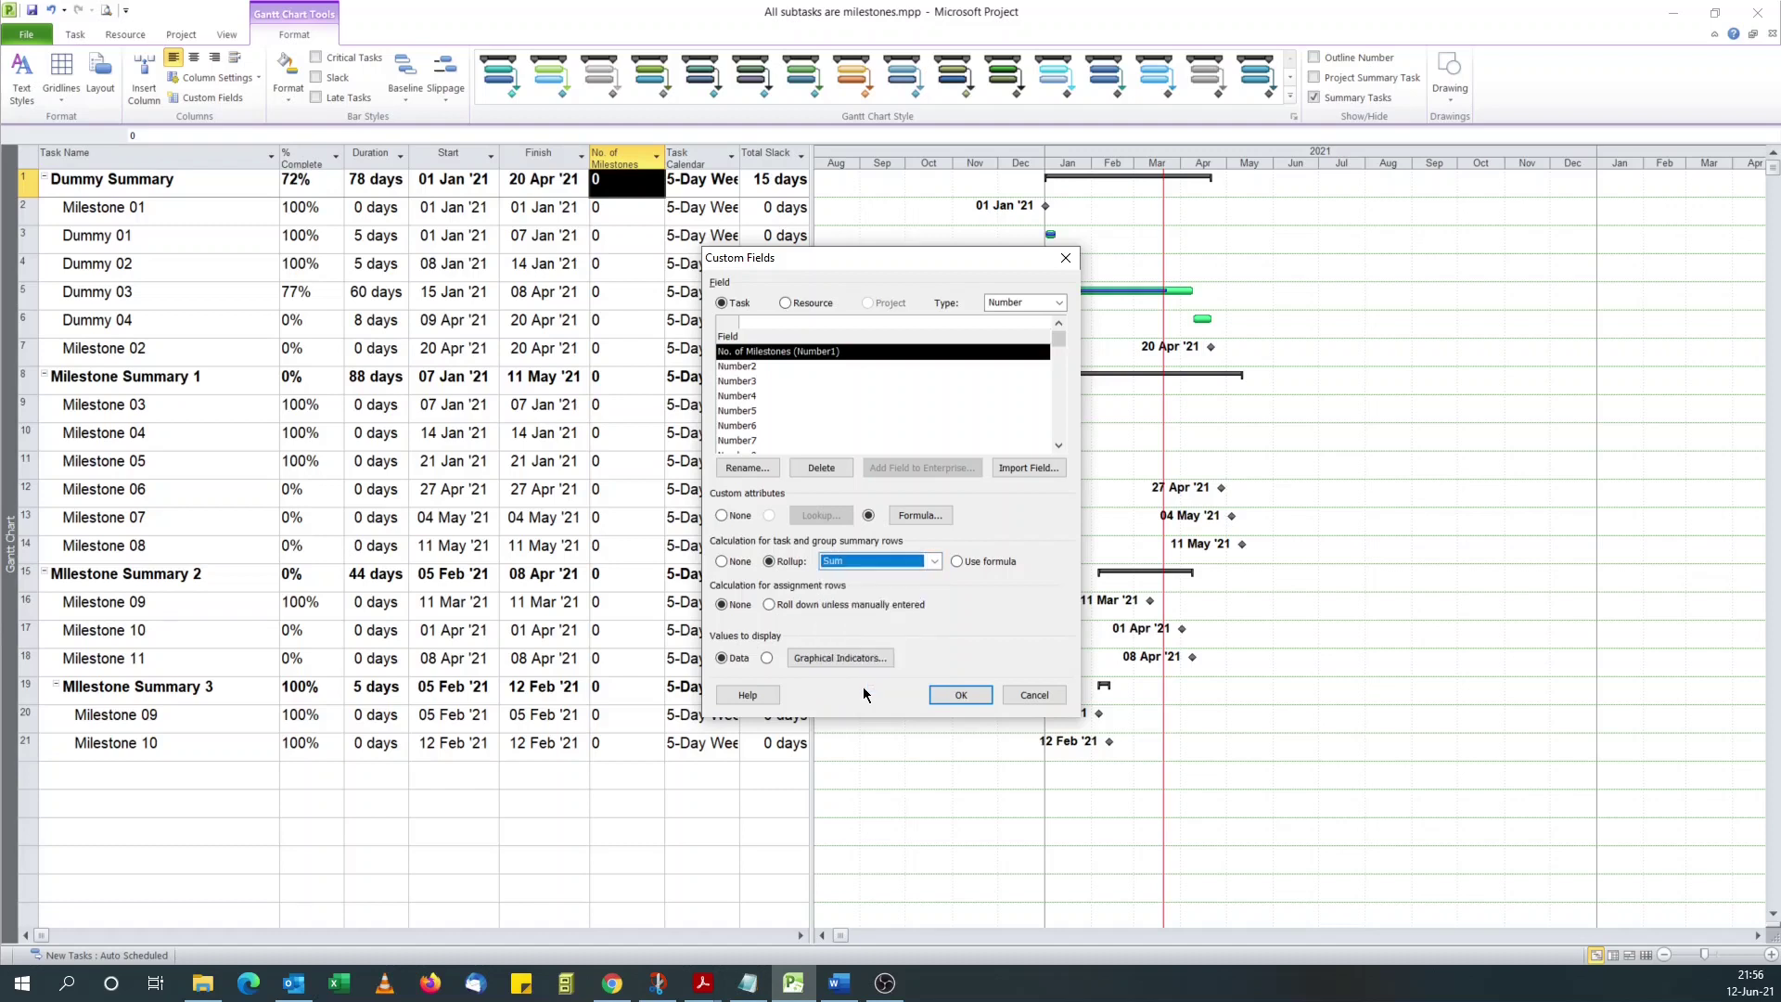
click(959, 696)
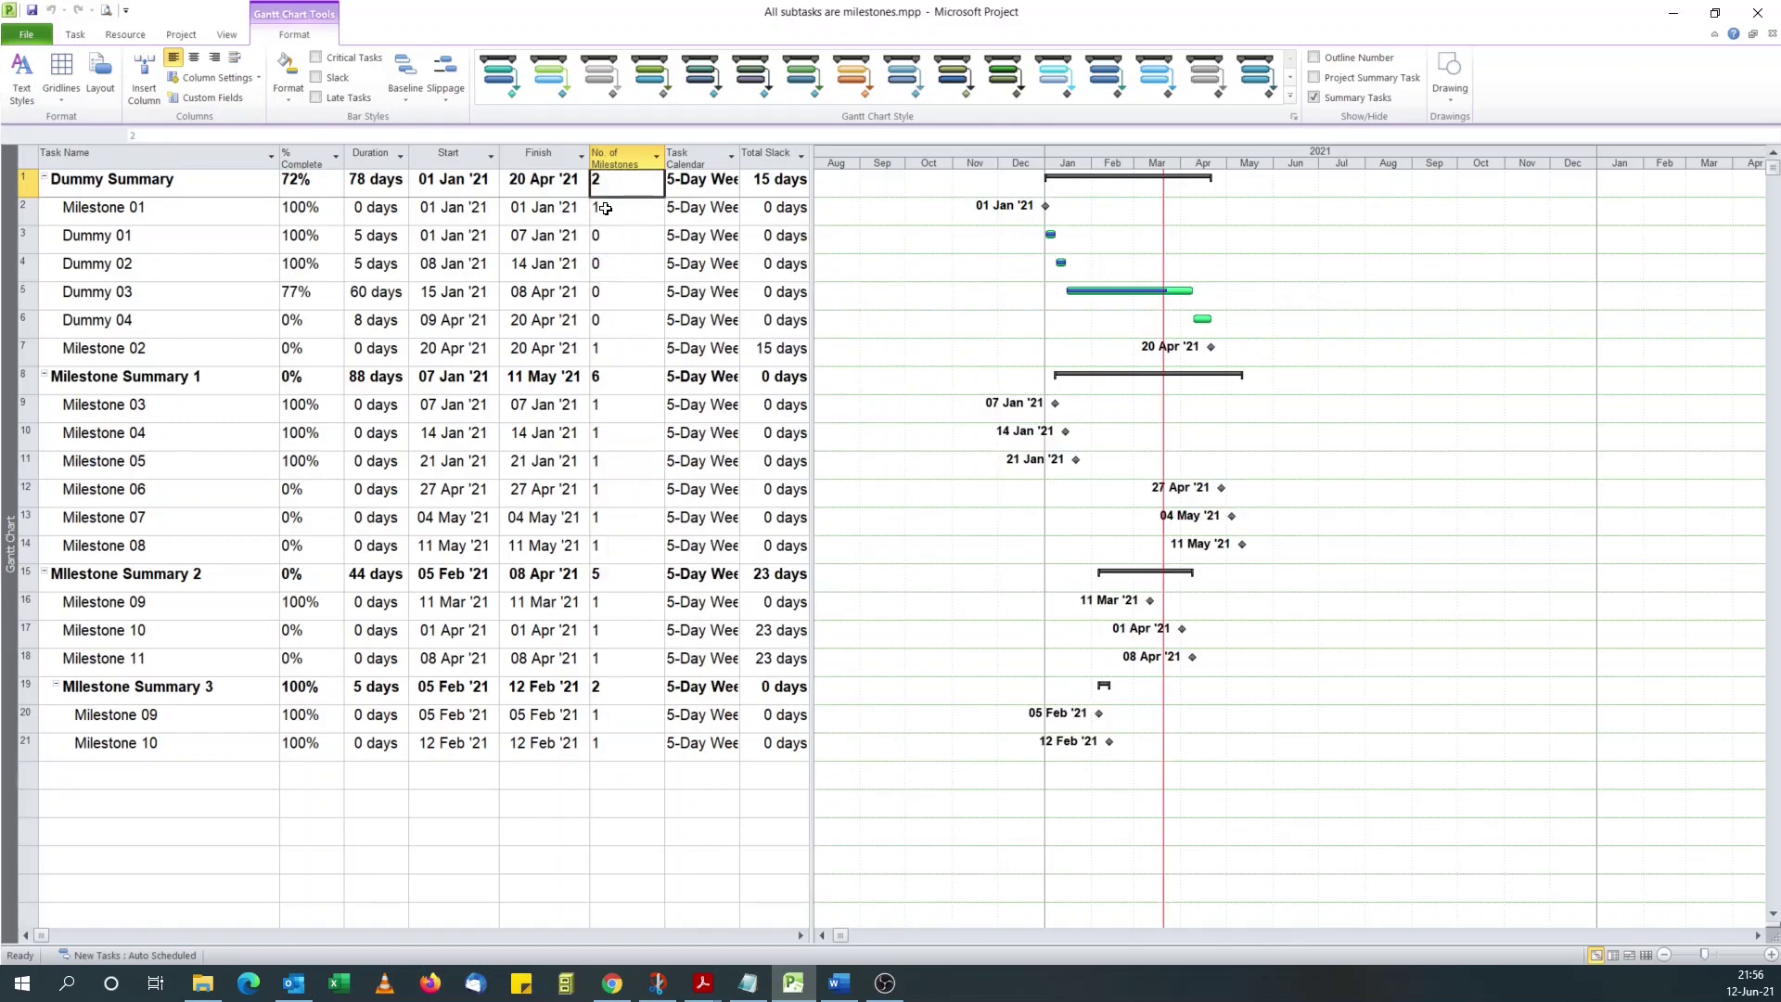
click(618, 347)
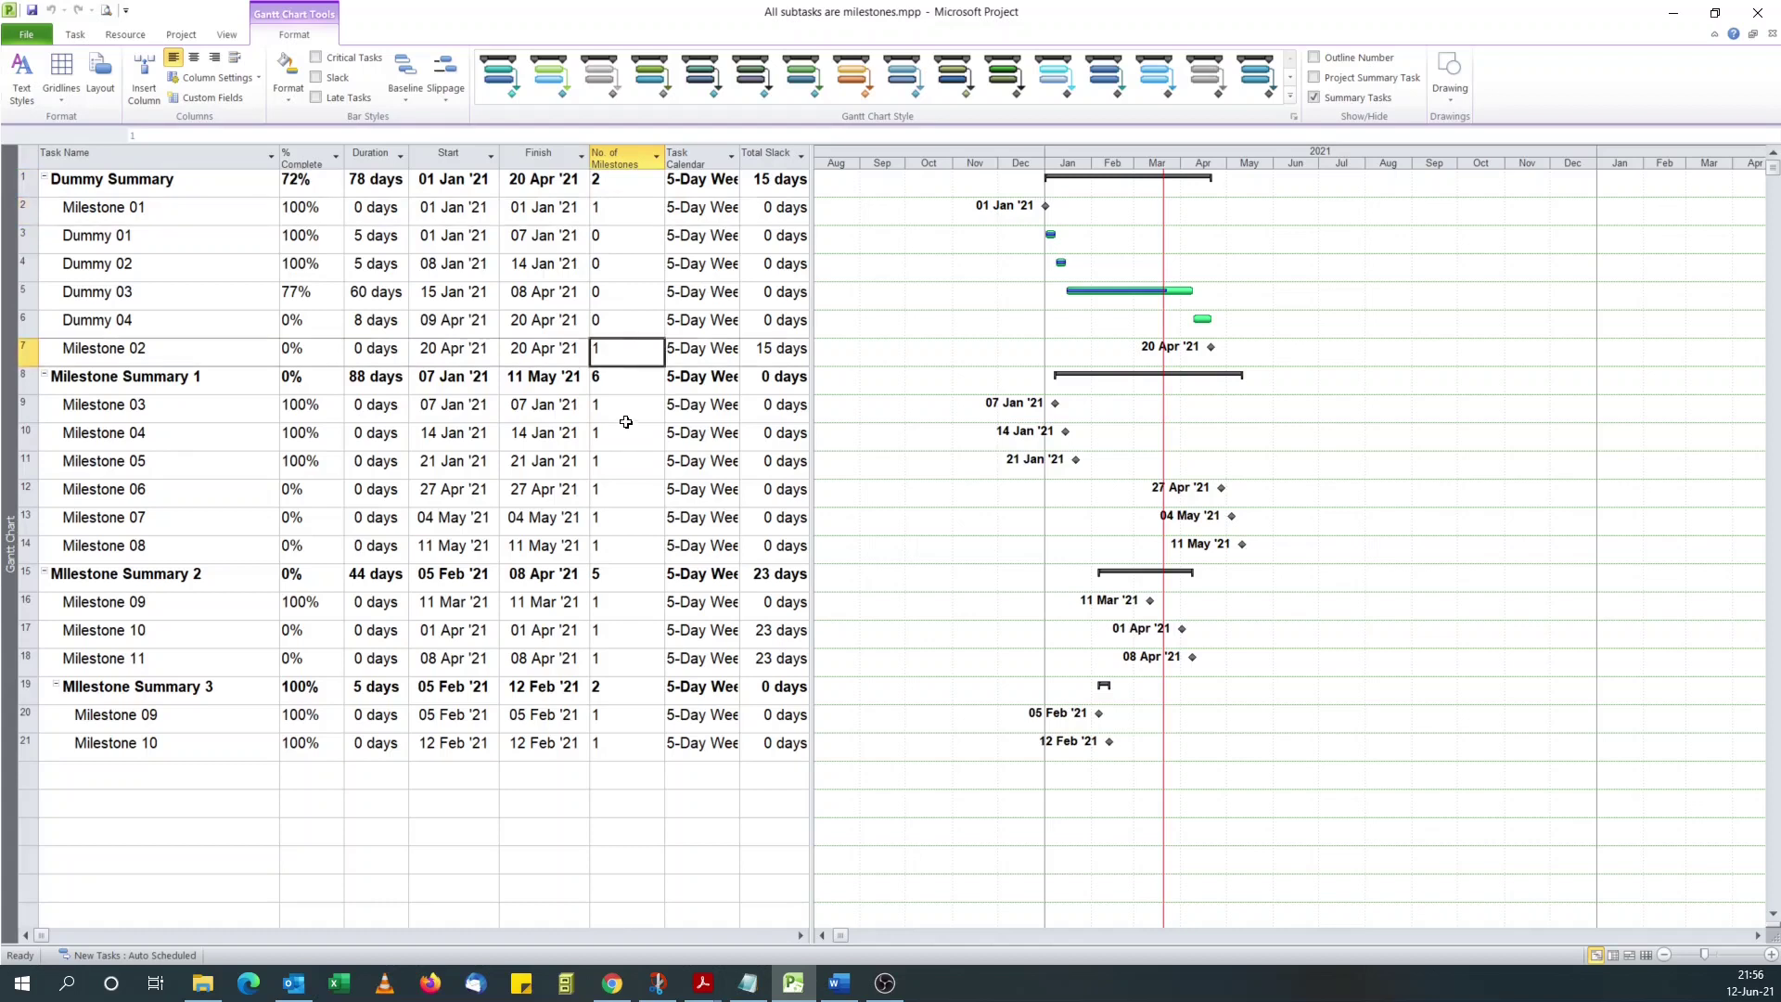
click(601, 381)
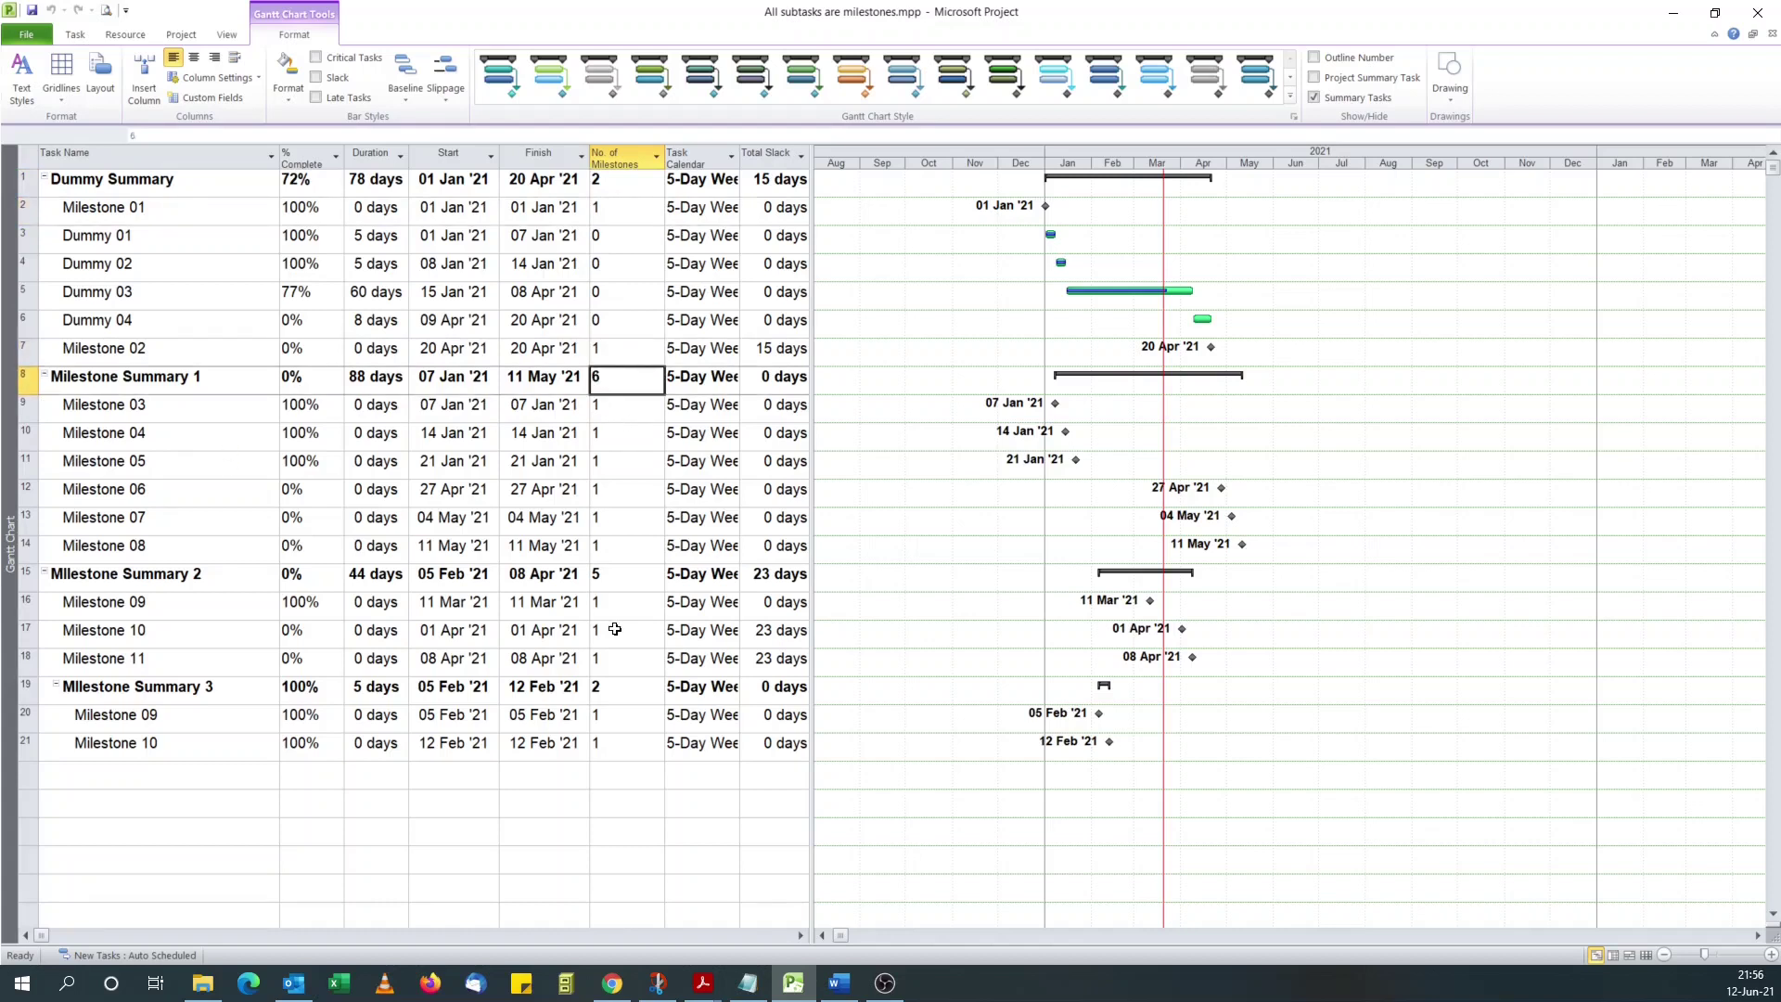
click(606, 579)
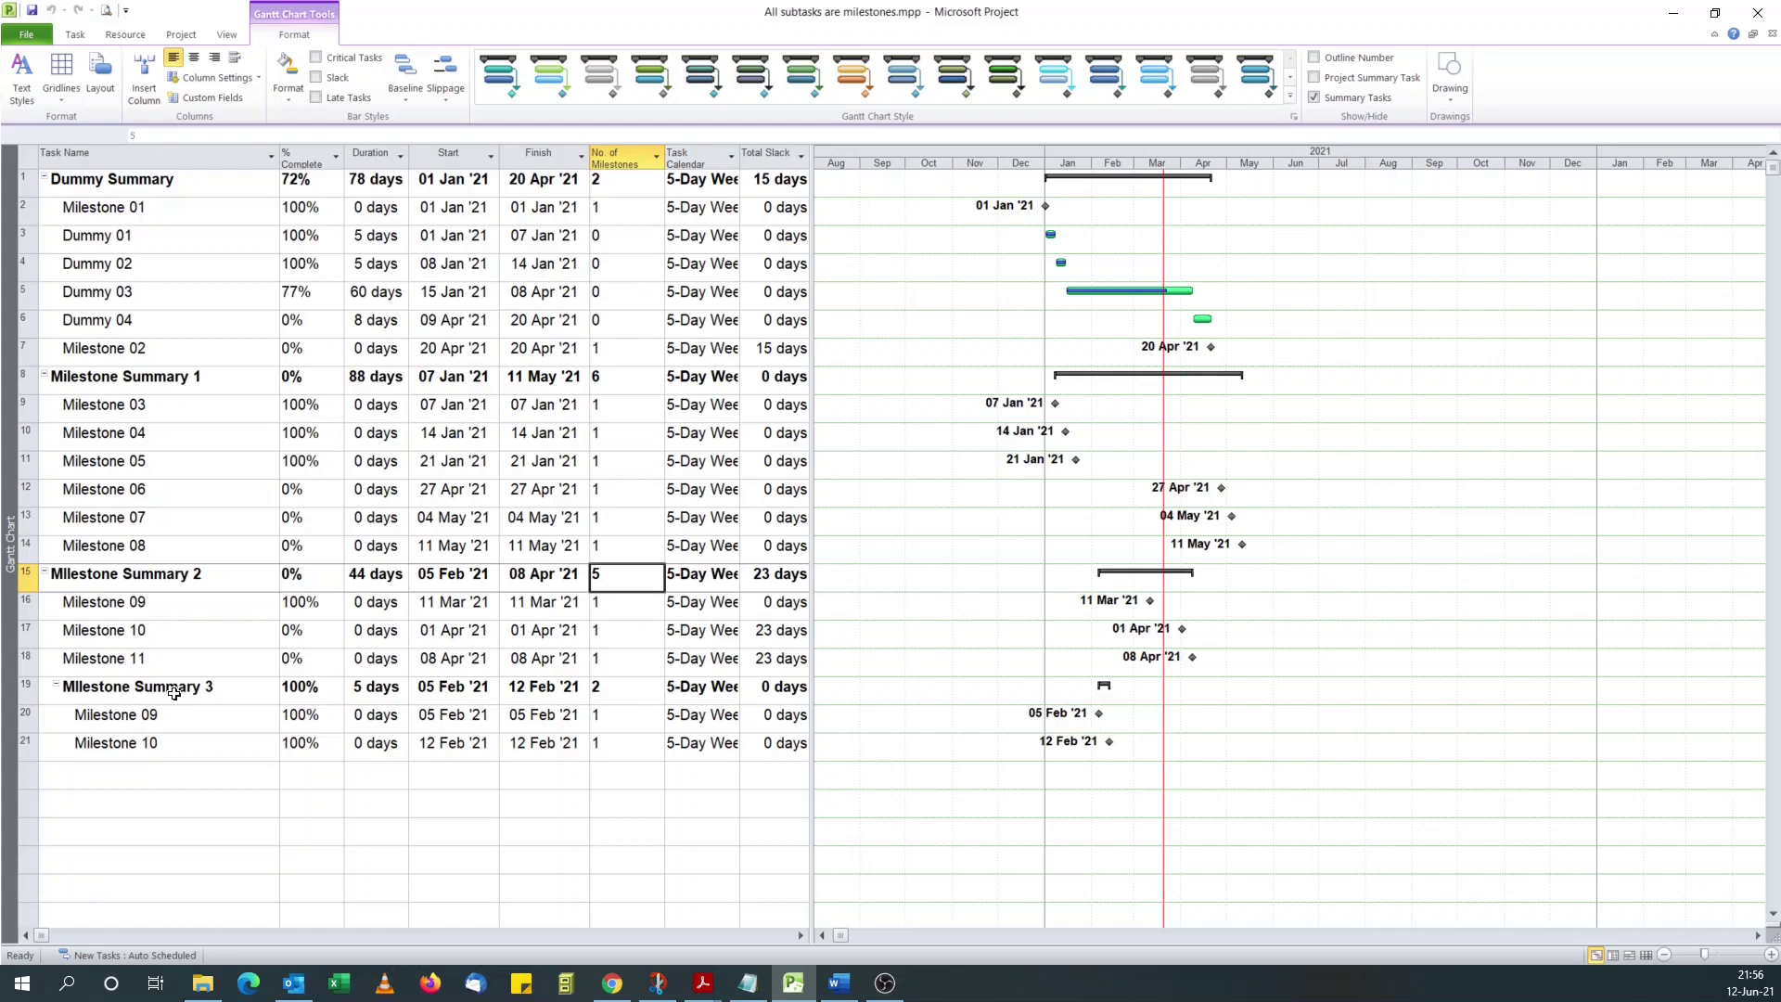
click(603, 745)
click(611, 722)
click(608, 666)
click(605, 634)
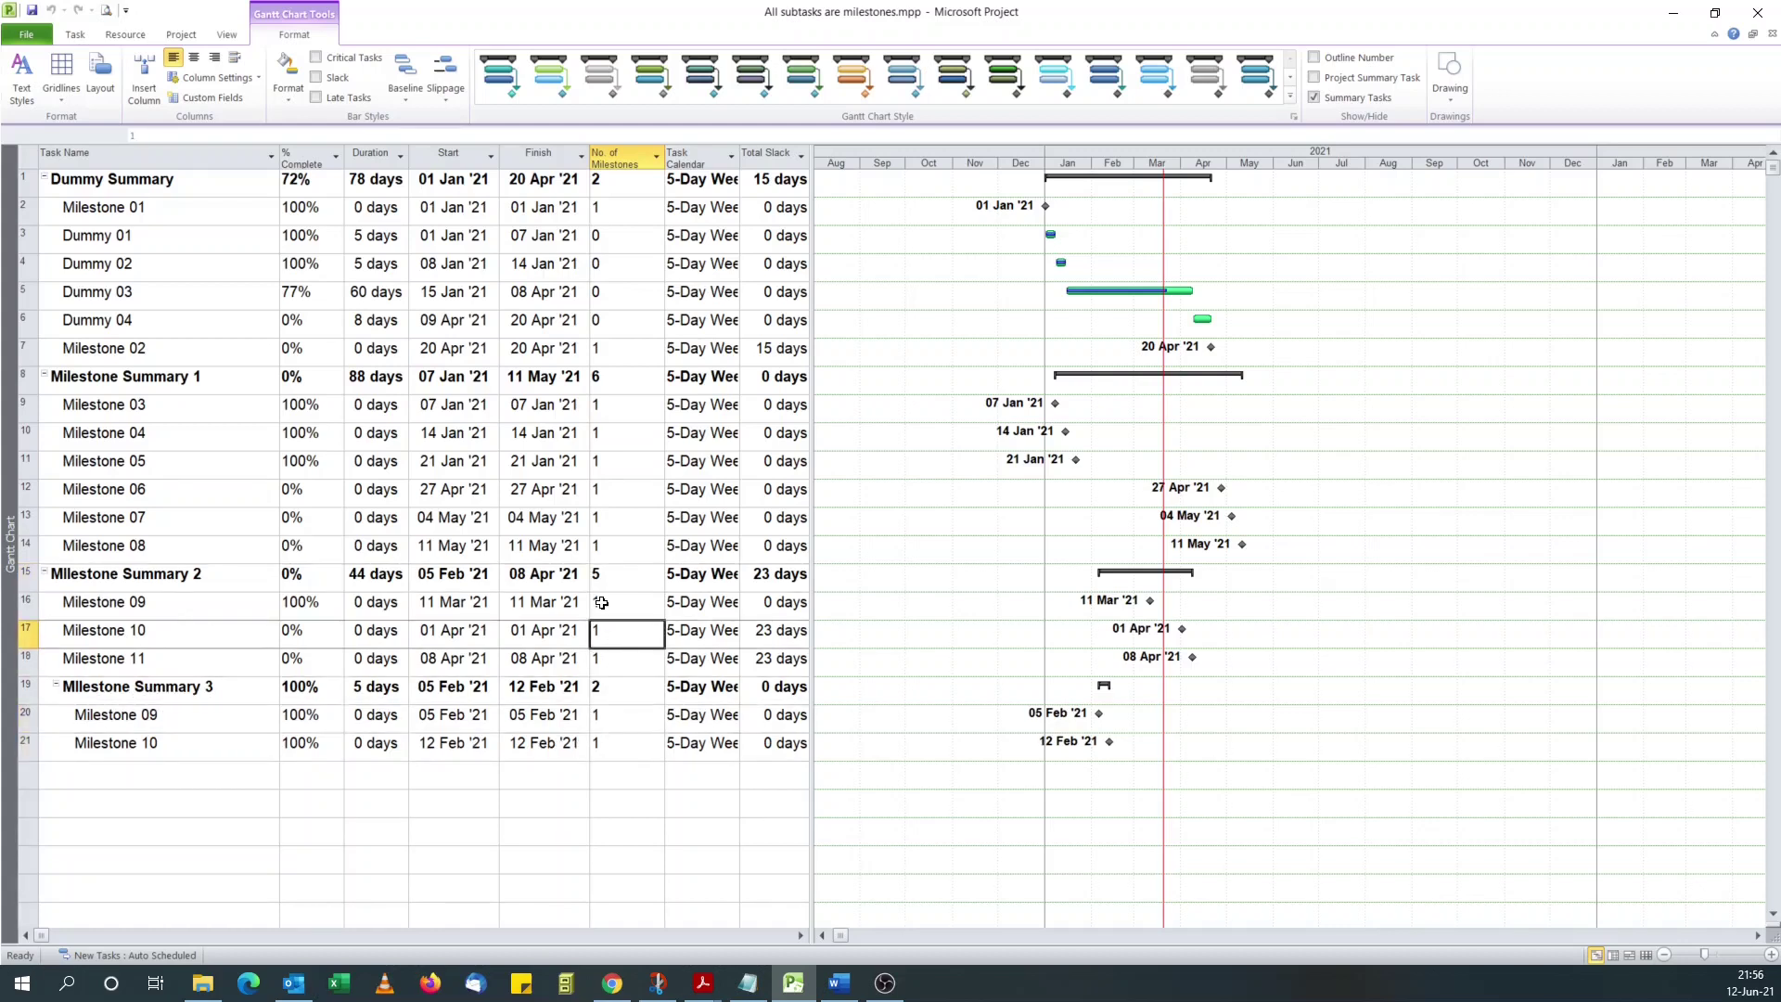
click(598, 608)
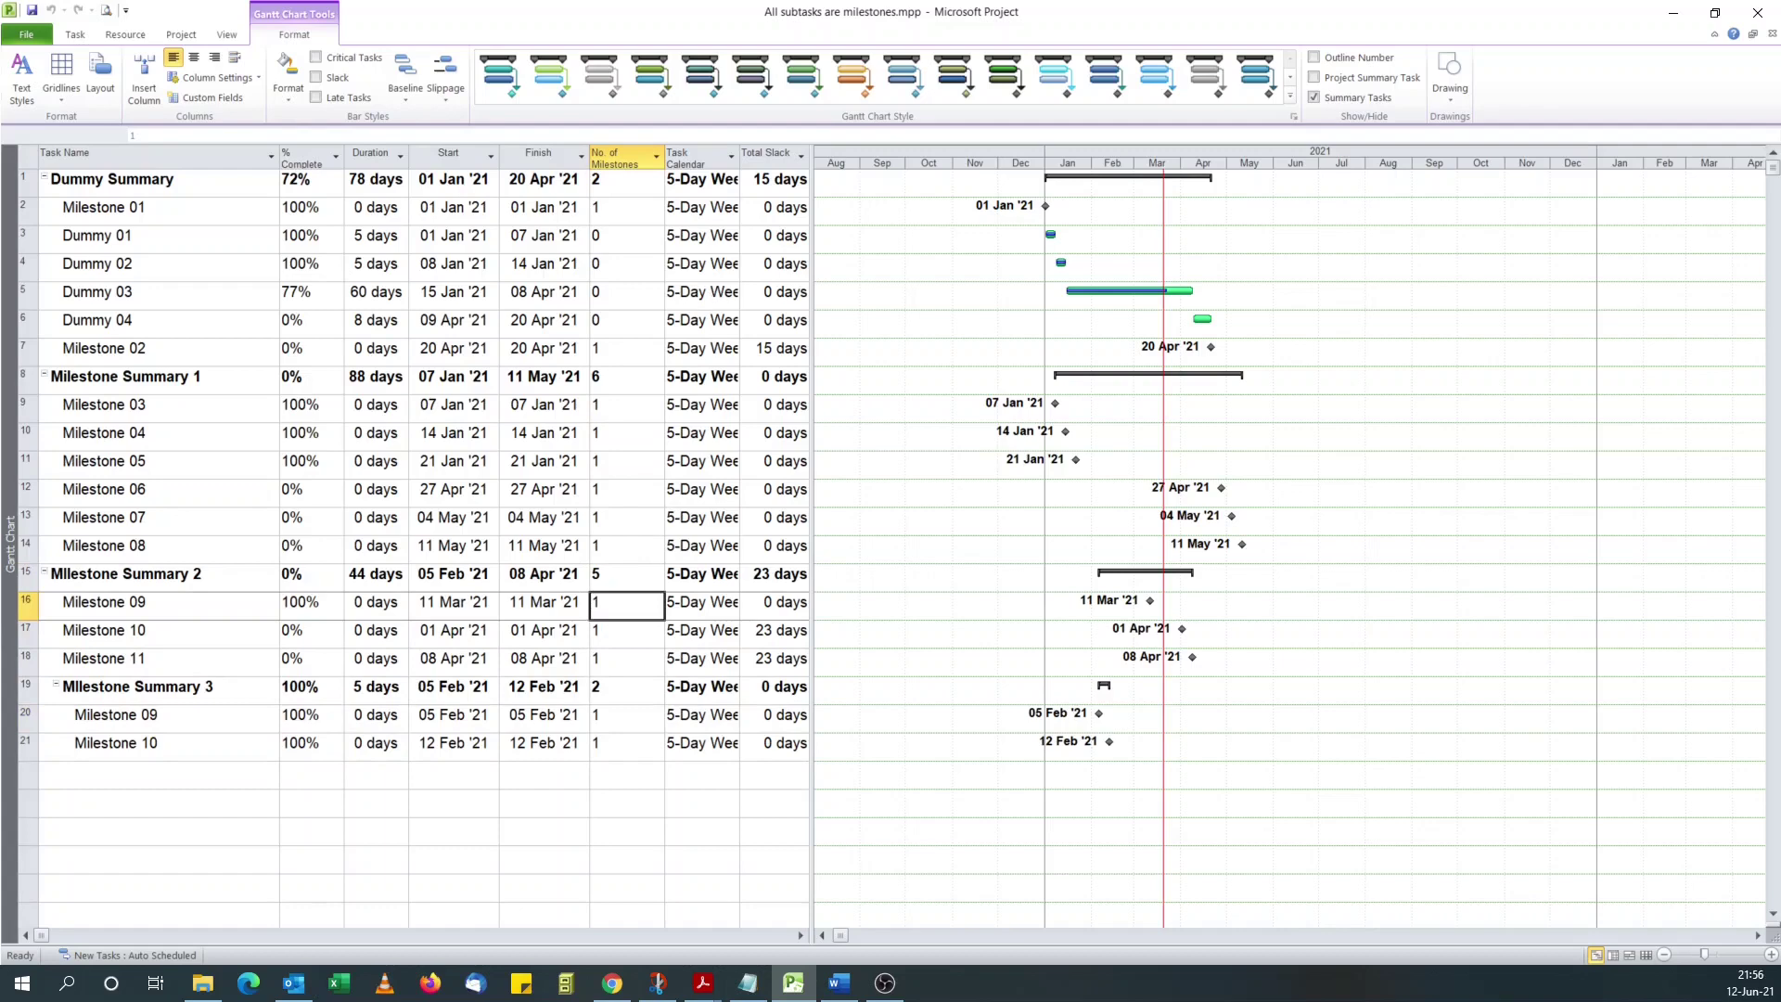
Step: Insert a Number2 column ahead of Task Calendar and bring up its custom field settings
right_click(692, 152)
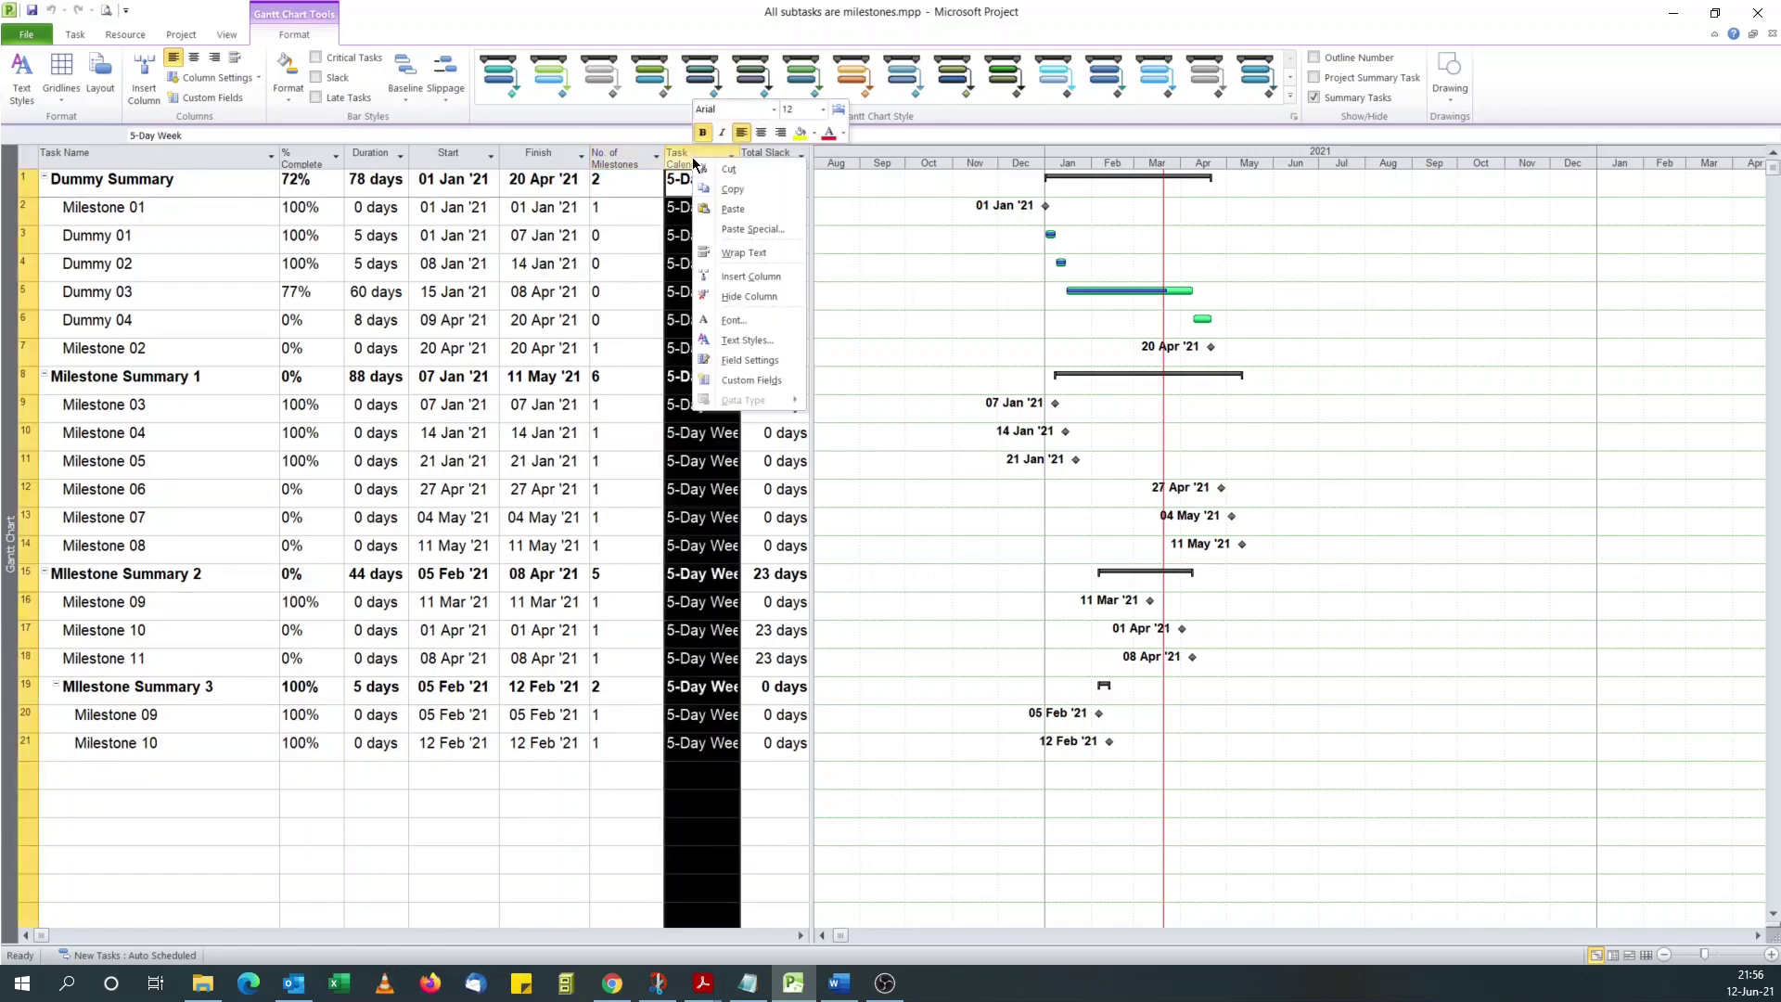
click(761, 270)
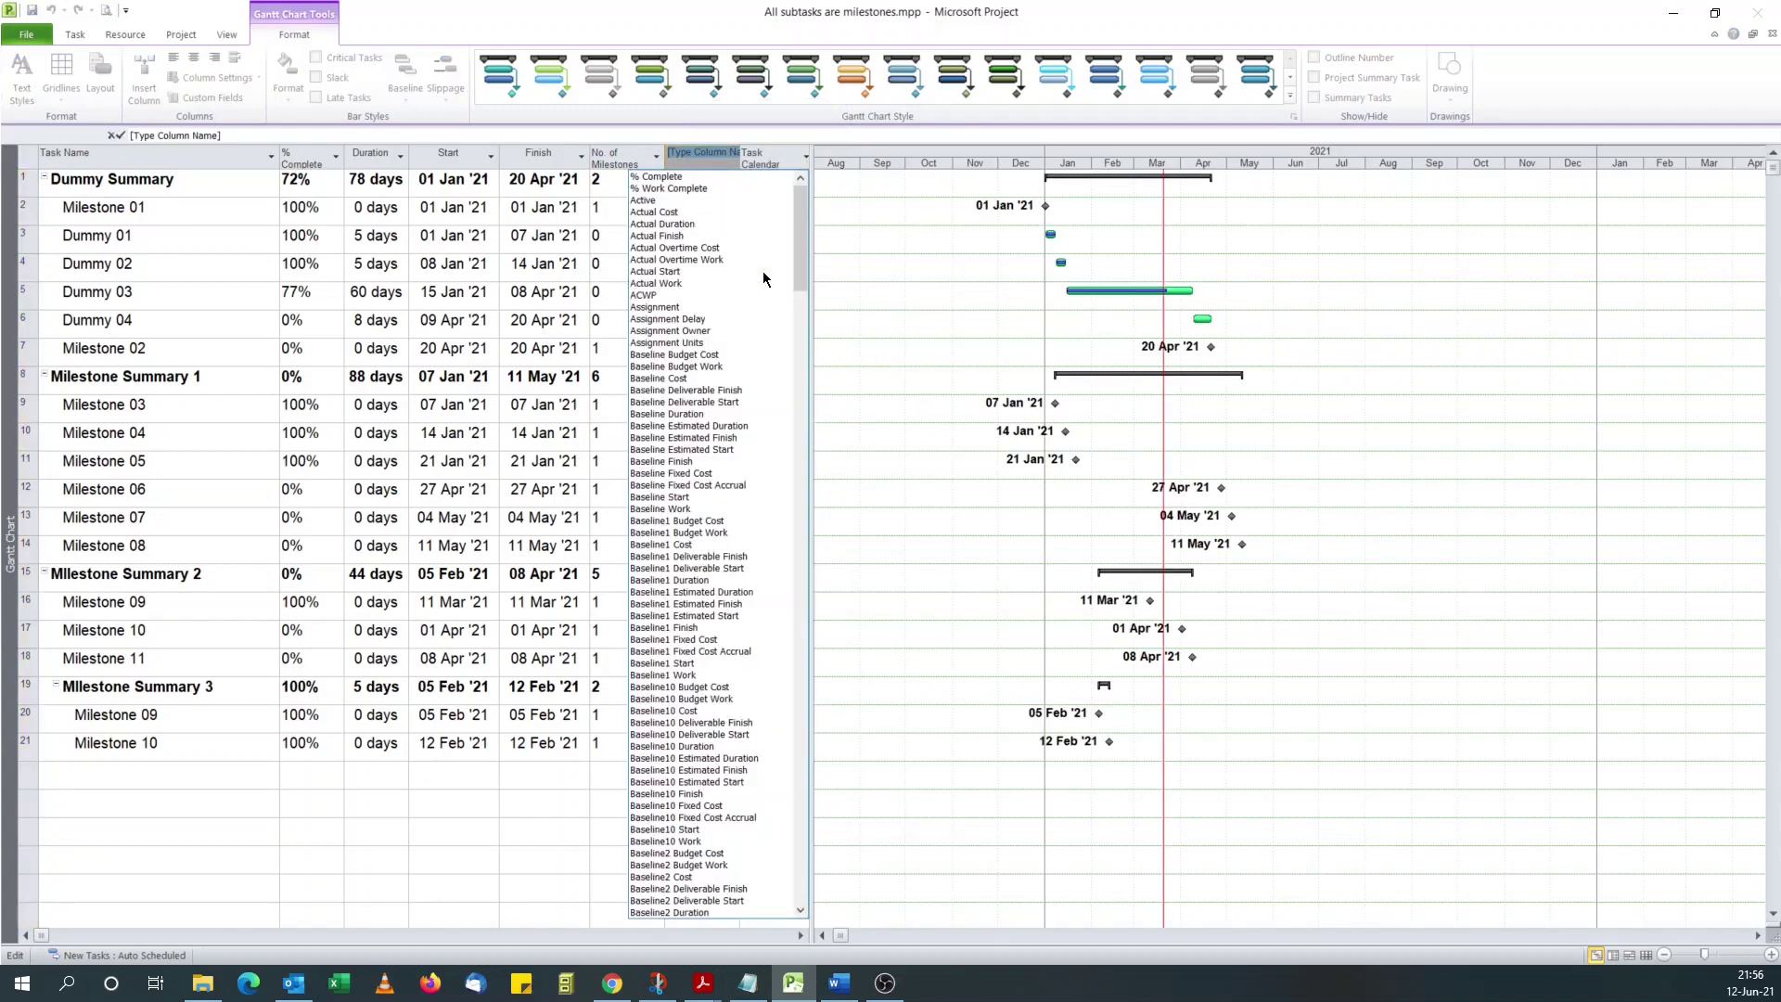
text(number1 ( No. of Milestones)
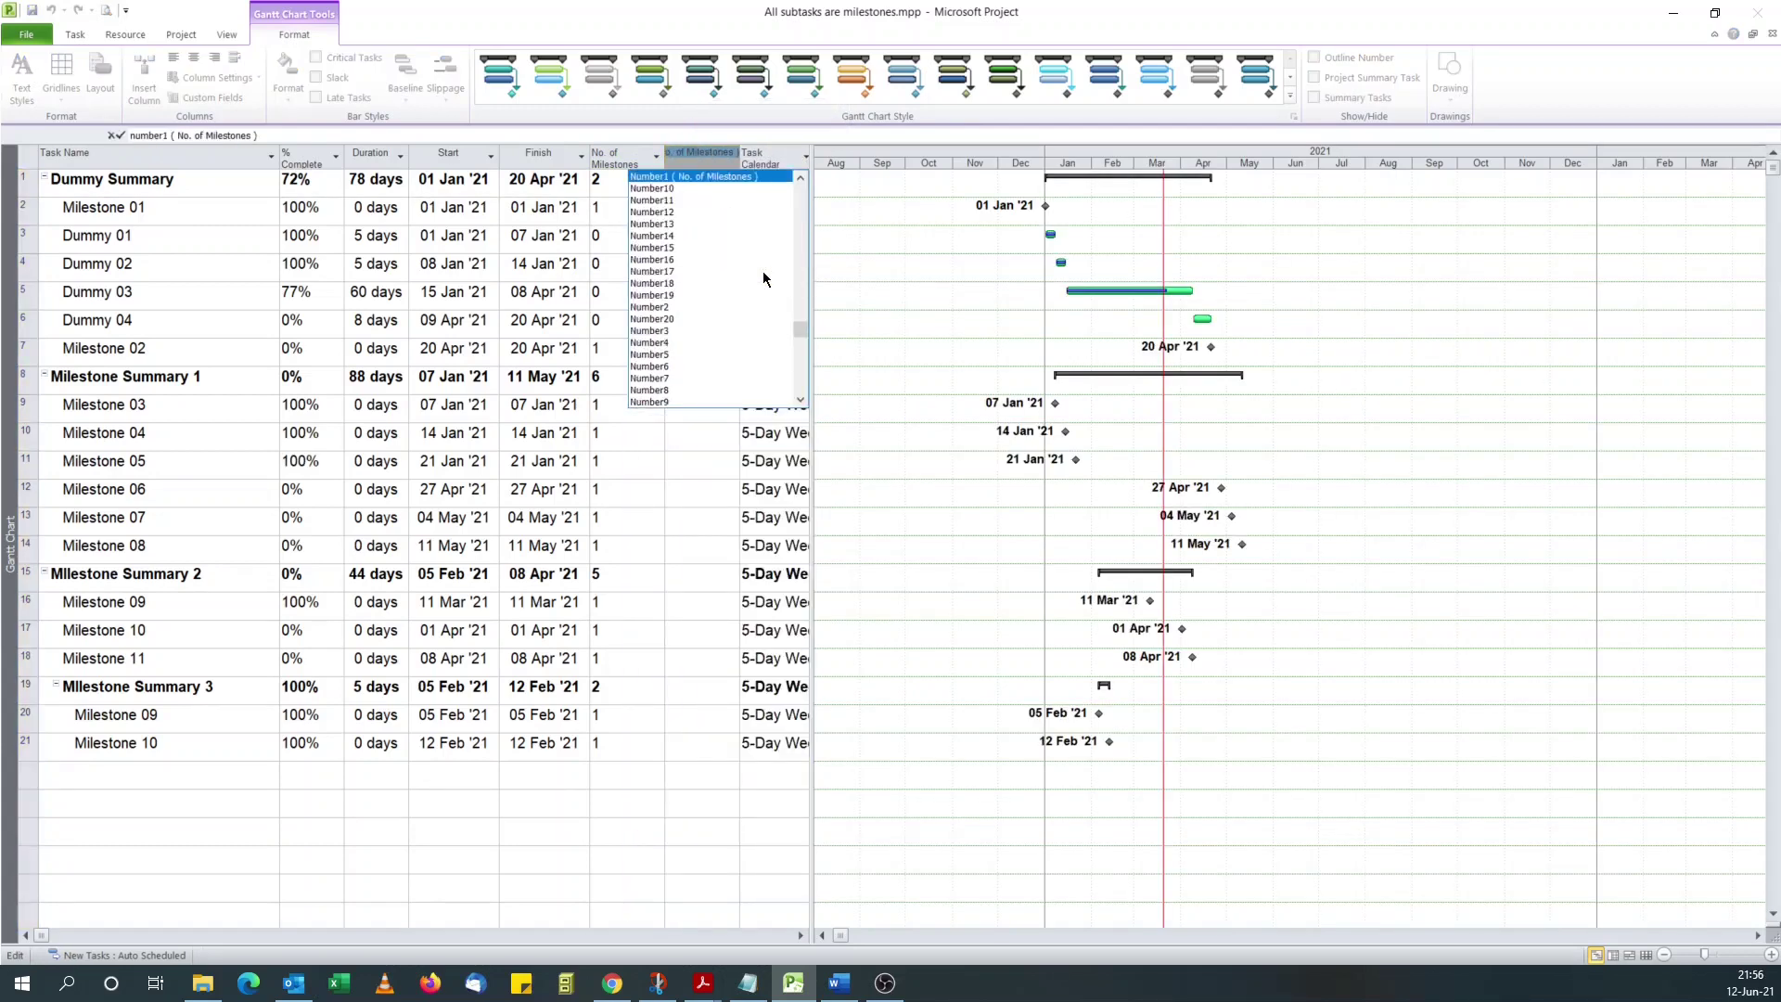
click(669, 308)
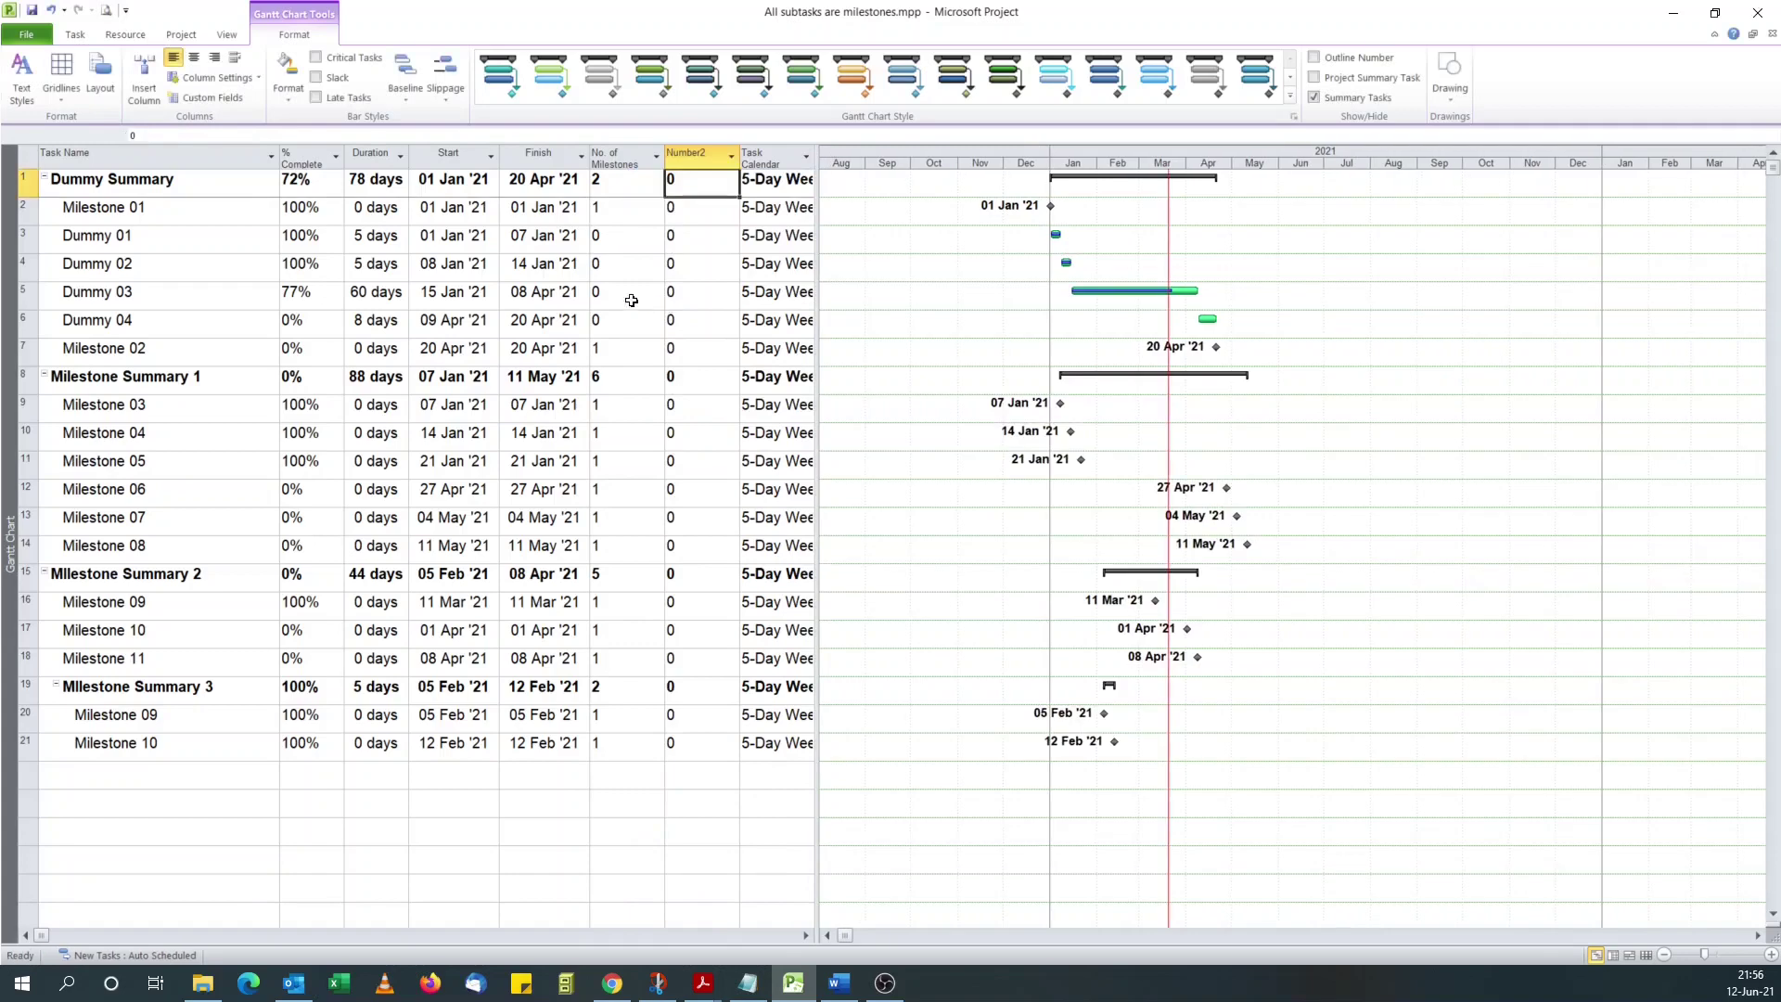
click(213, 99)
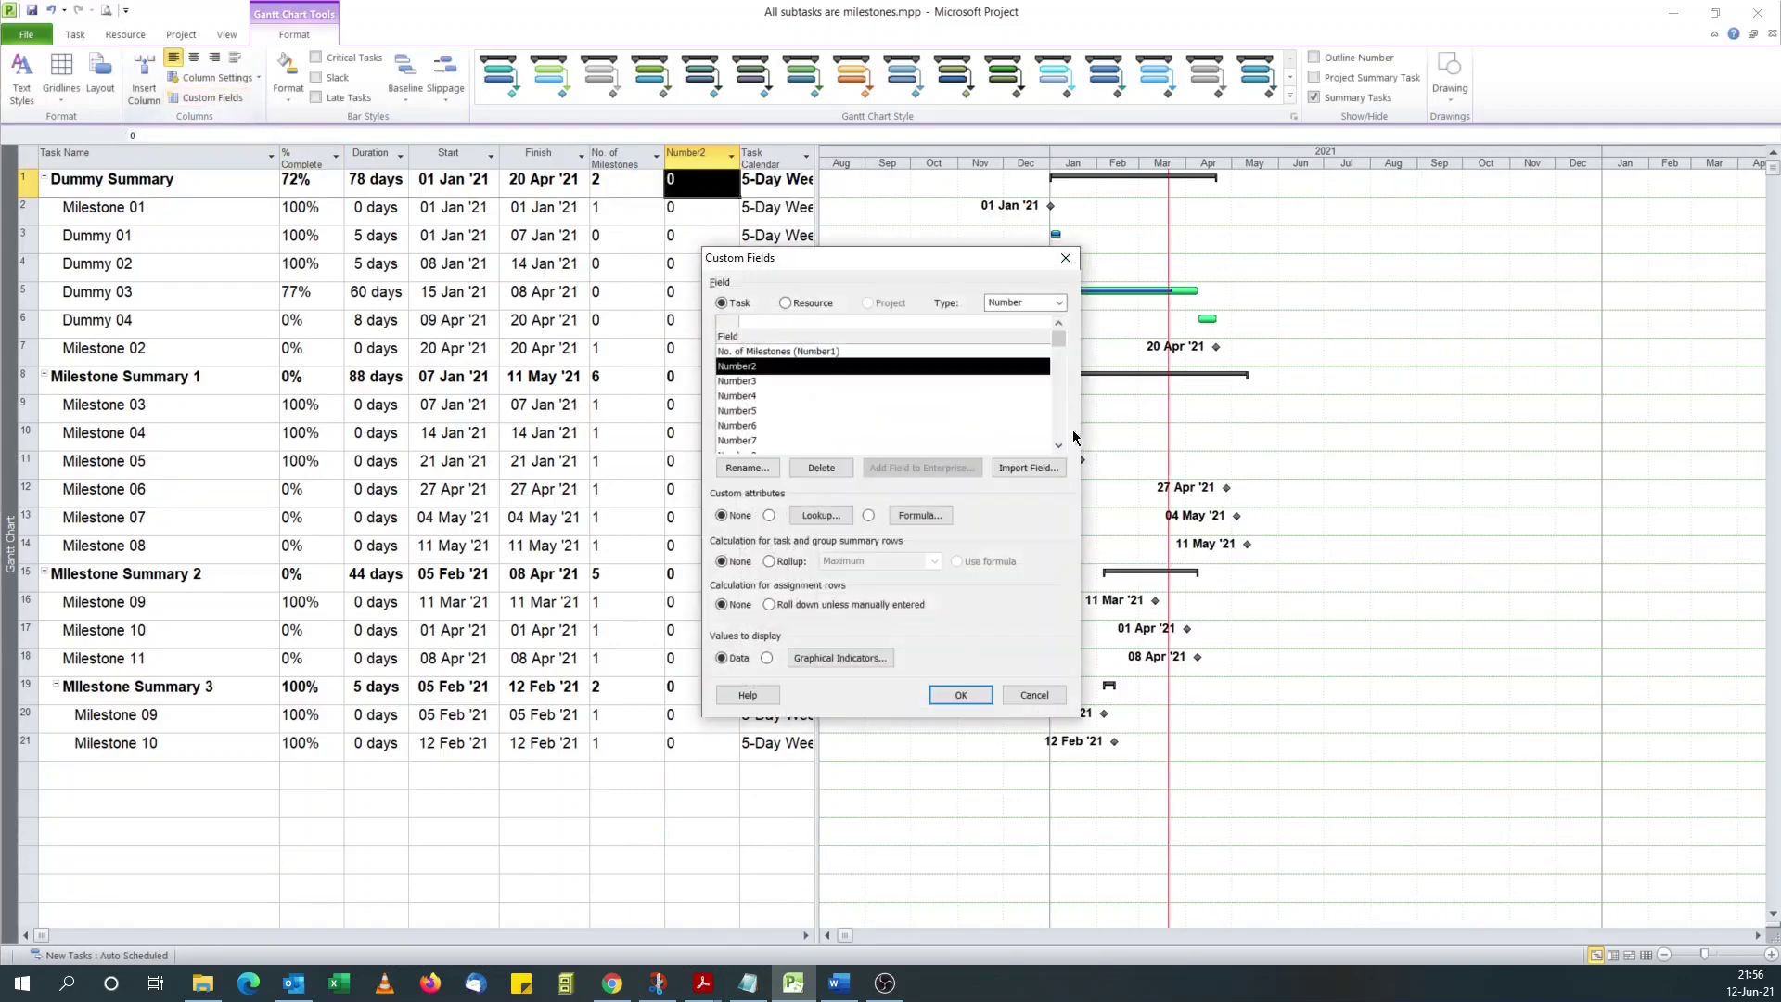
Step: Rename the Number2 custom field to 'No. of Subtasks'
click(766, 472)
text(No)
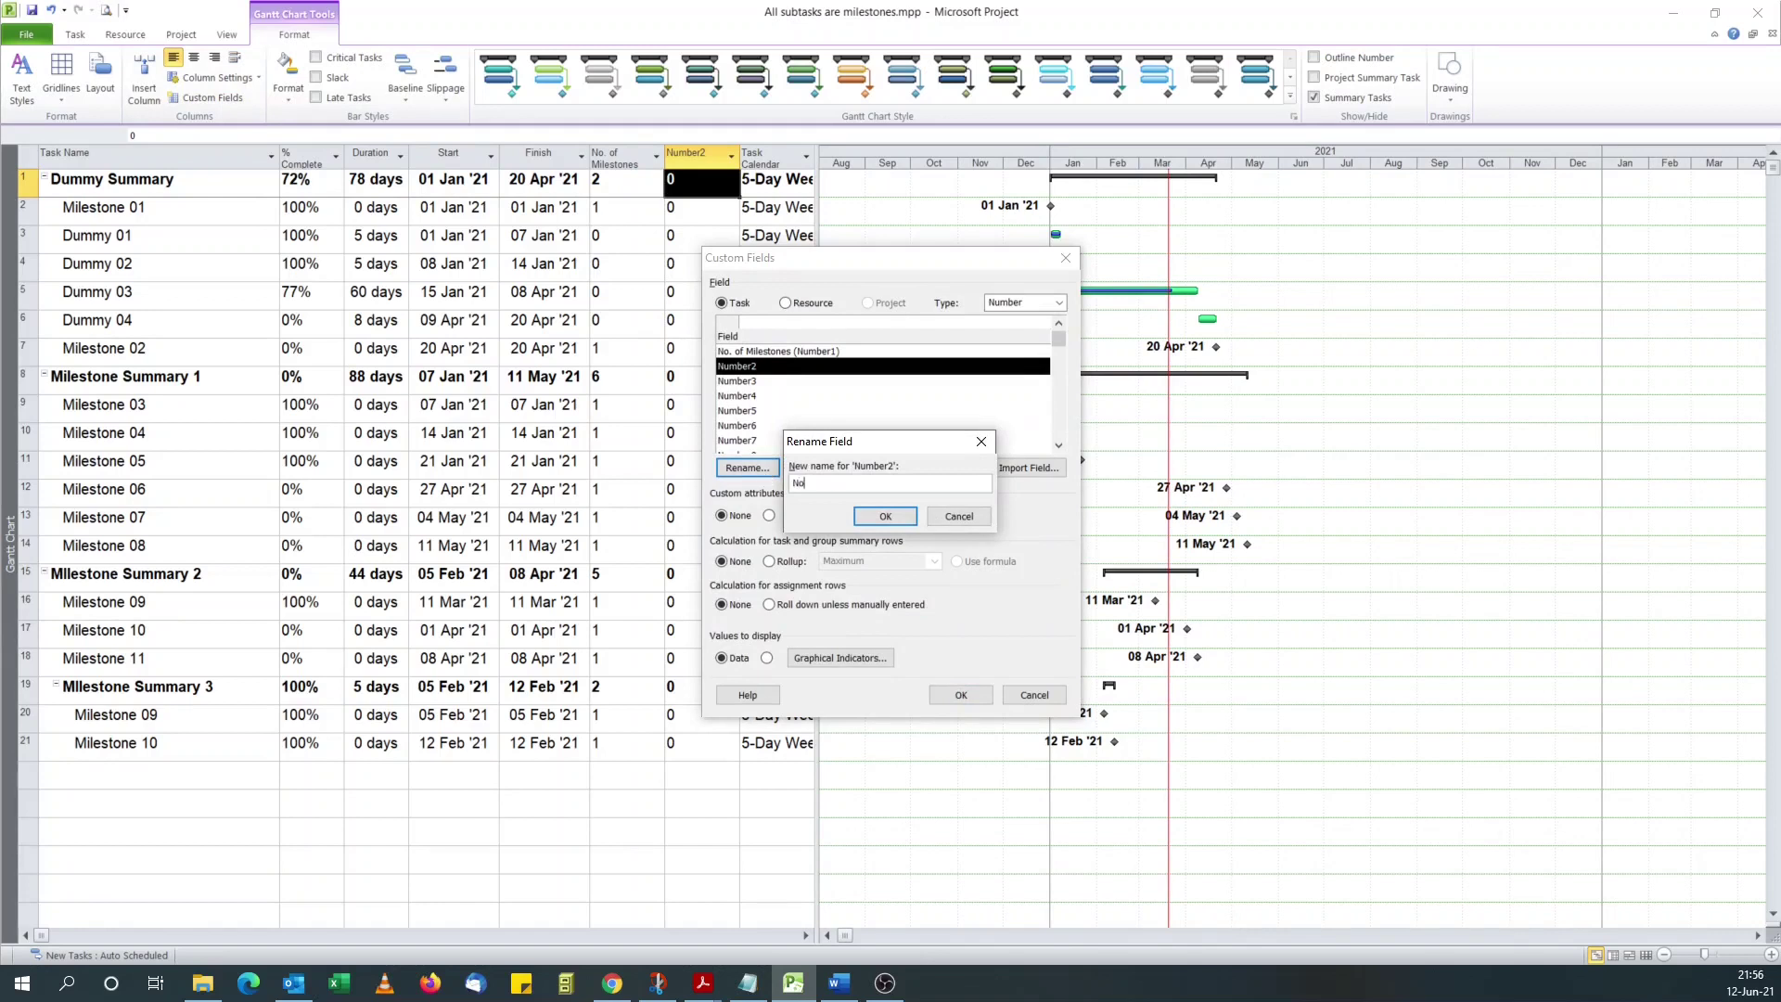
text(. of Subtasks)
click(884, 516)
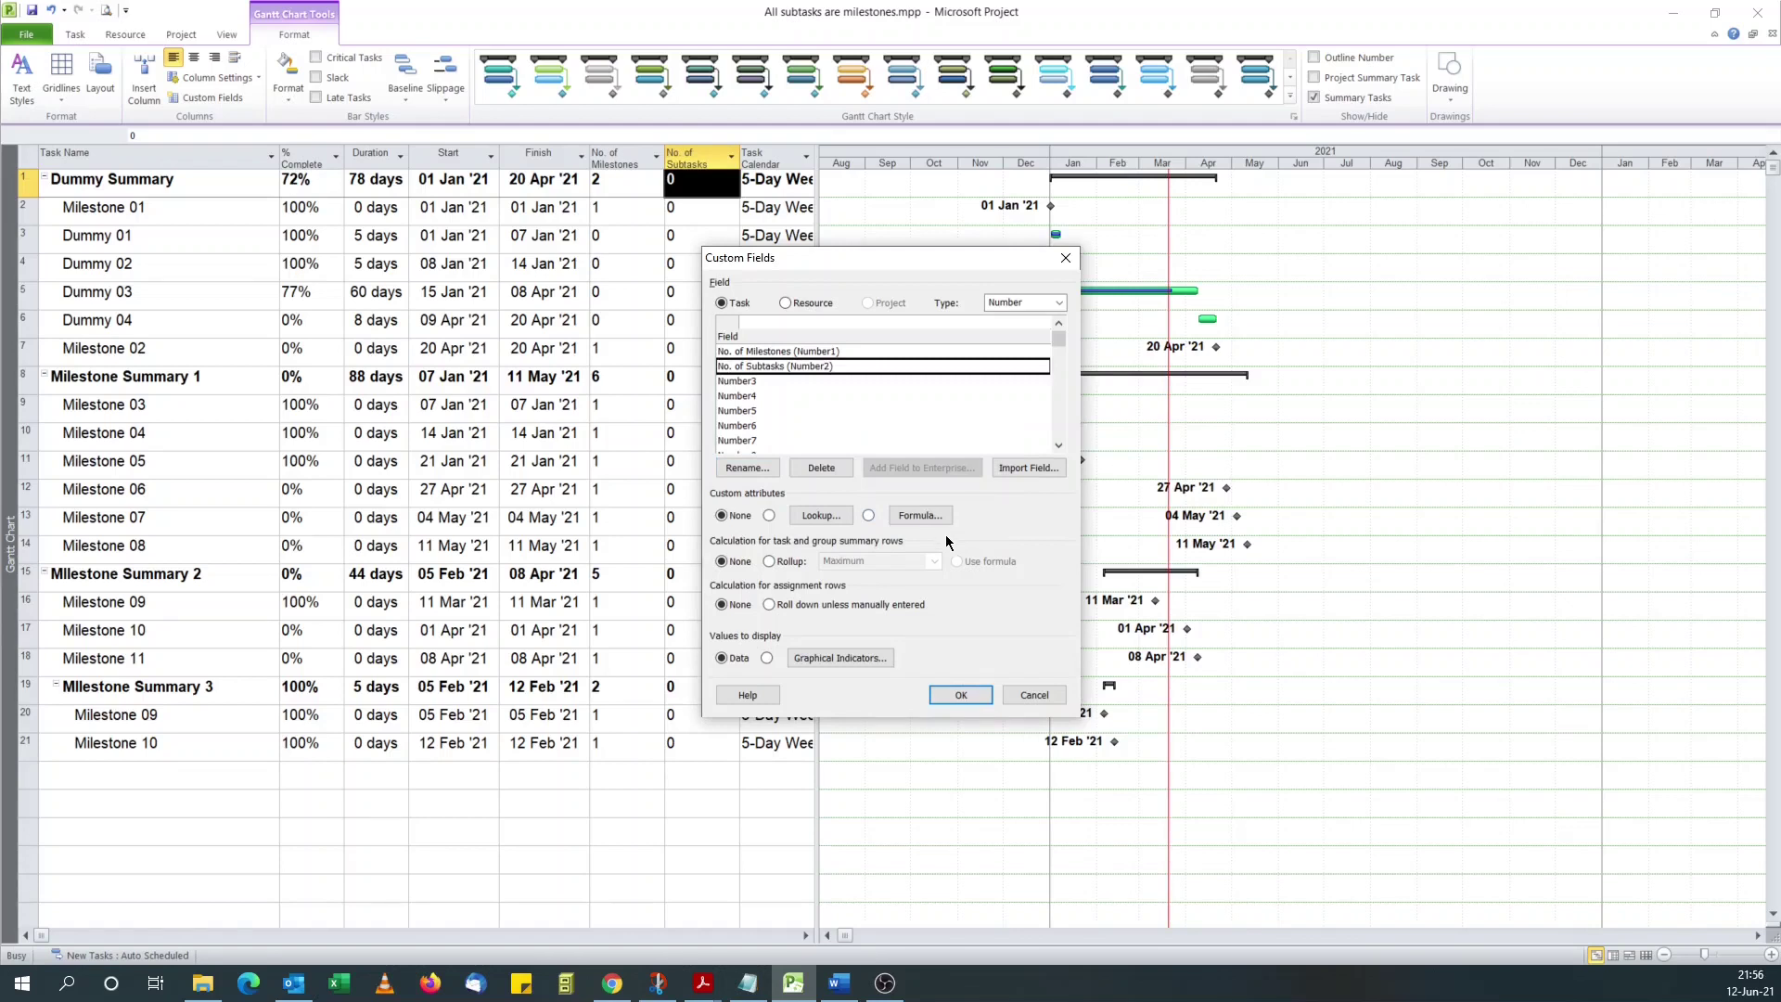
Step: Start the No. of Subtasks formula as IIf with NOT [Summary] as its expression
click(917, 516)
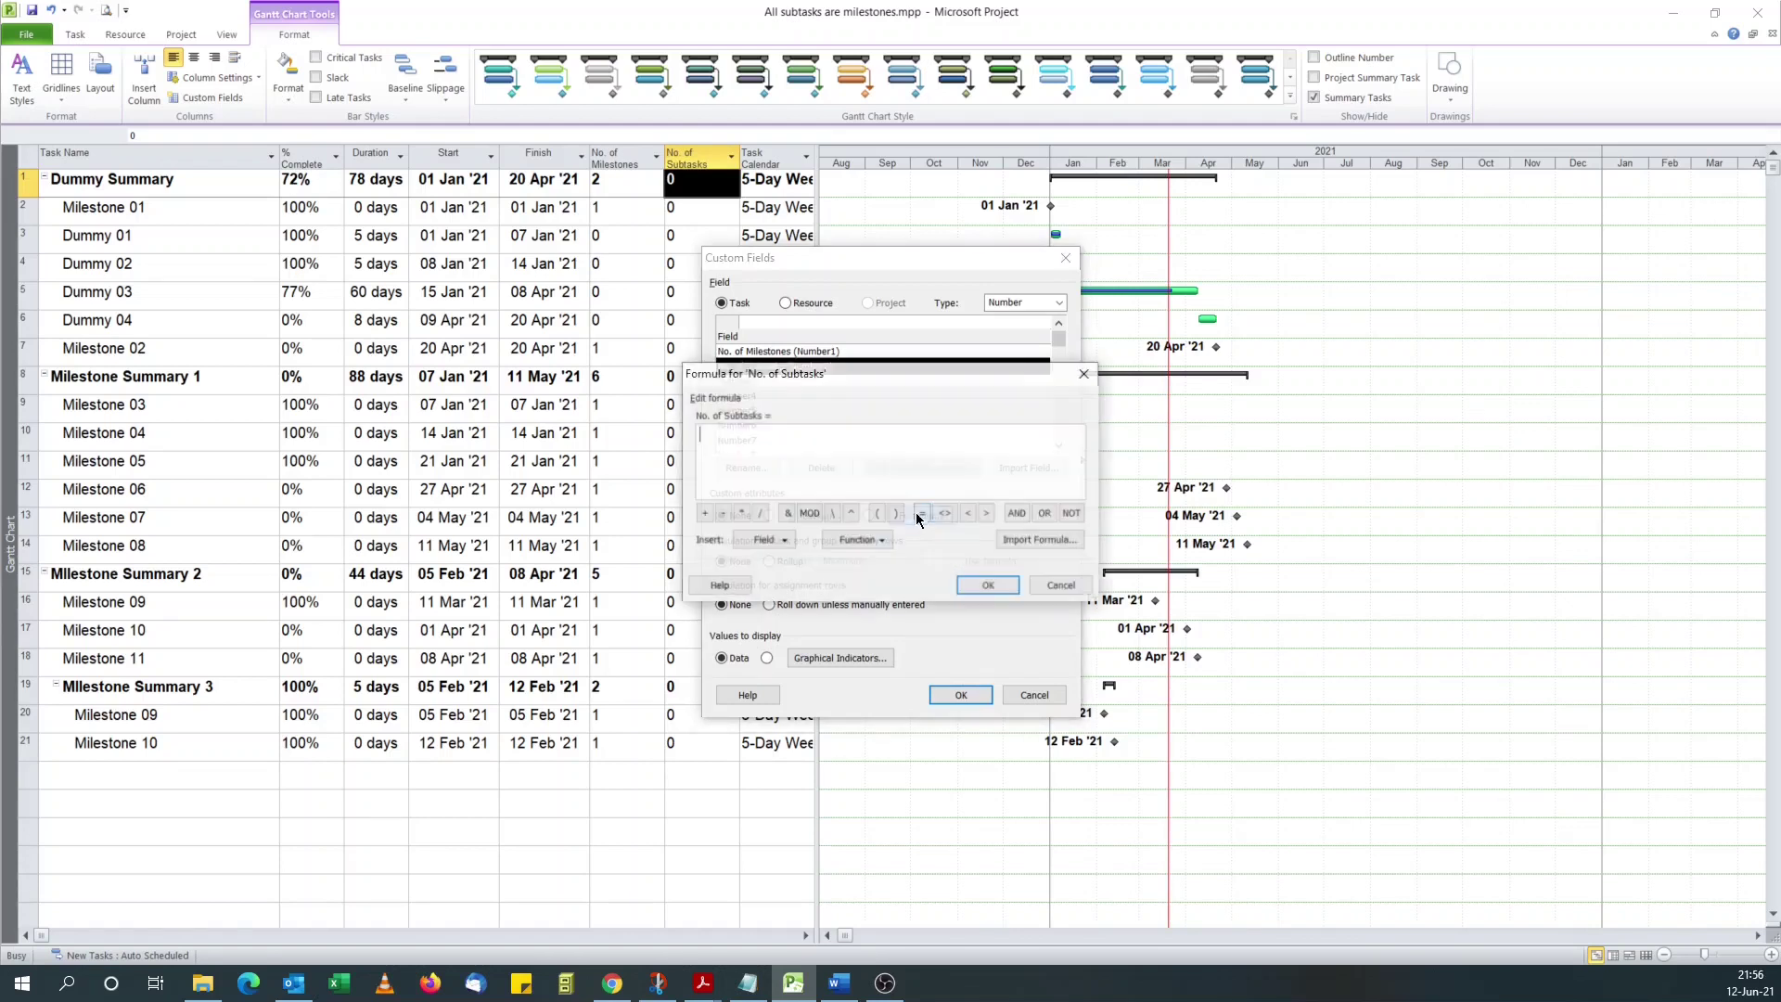
click(870, 540)
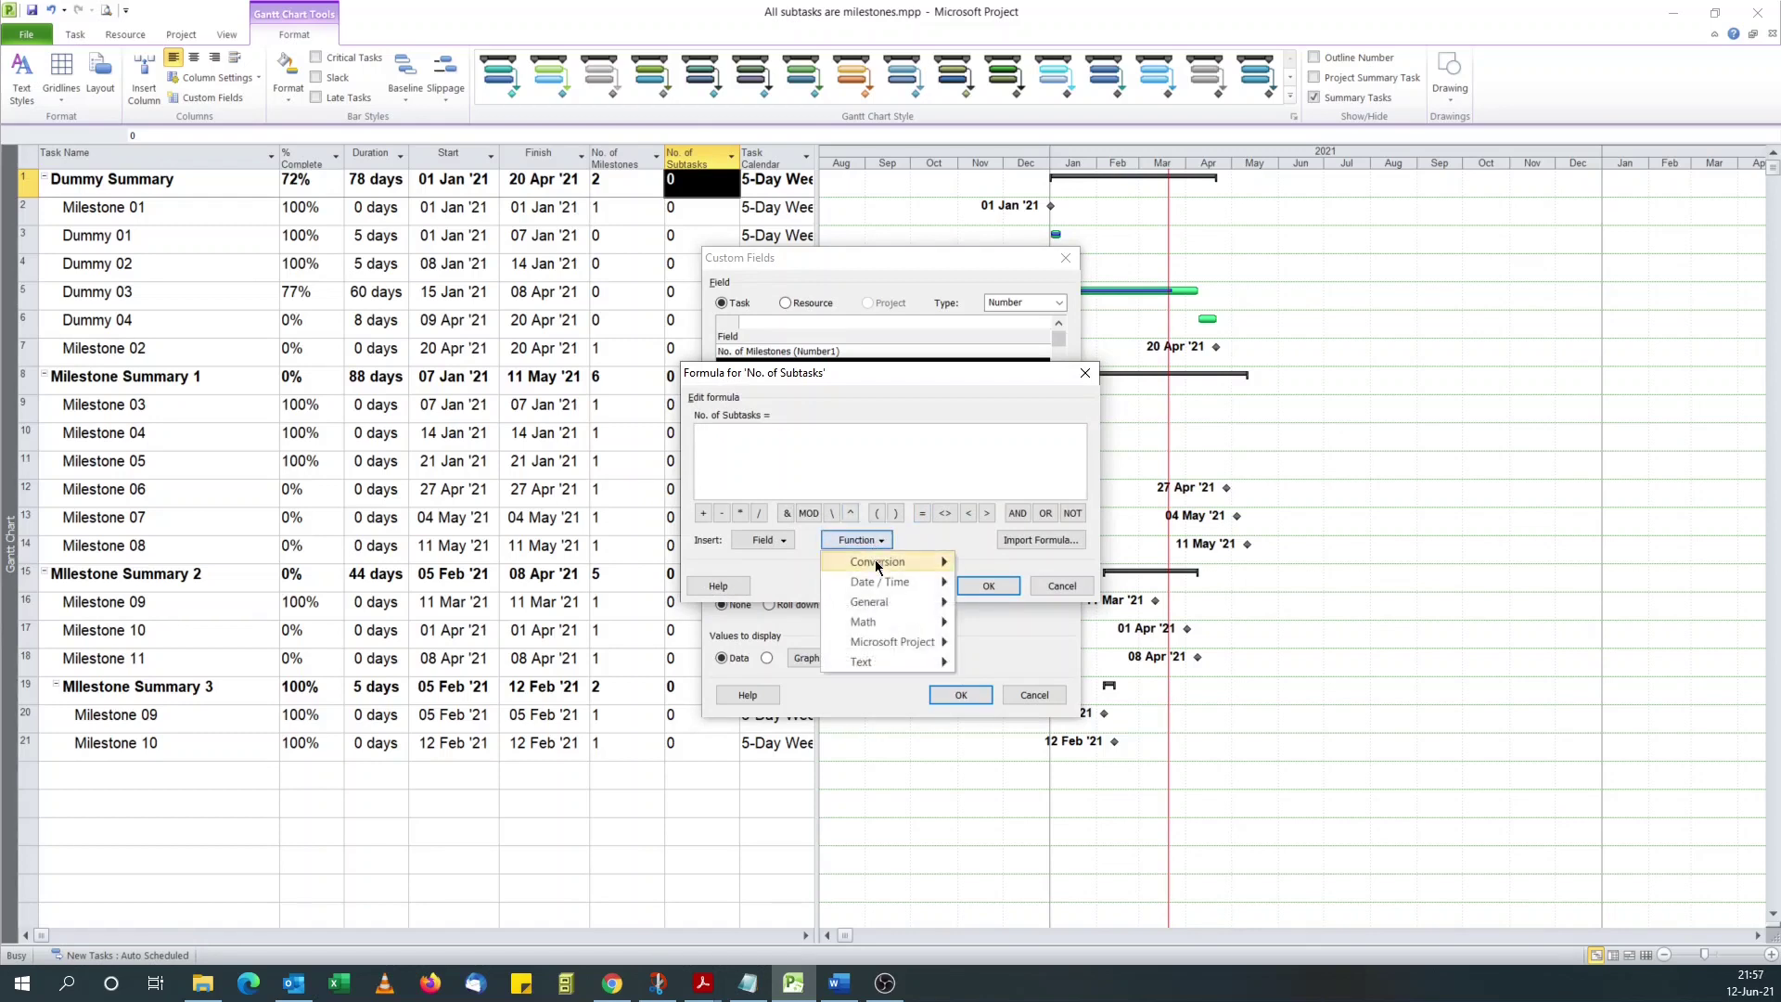
mouse_move(892, 603)
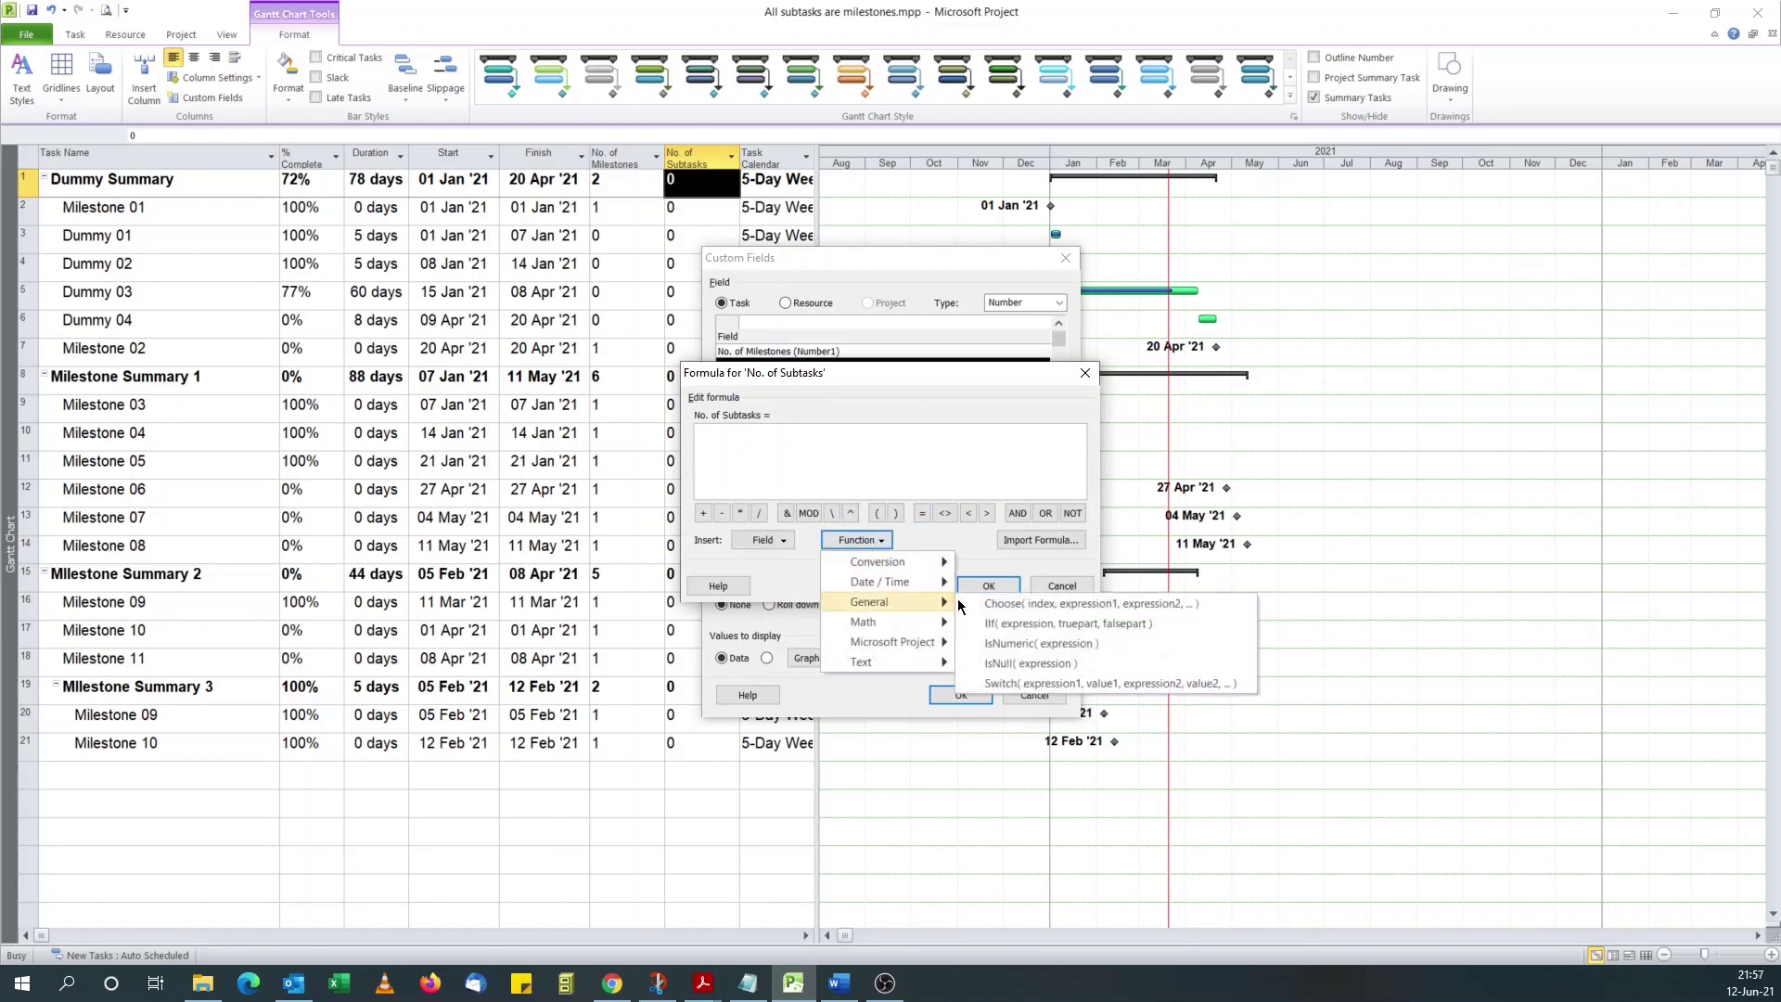
click(1017, 623)
drag(714, 435, 772, 438)
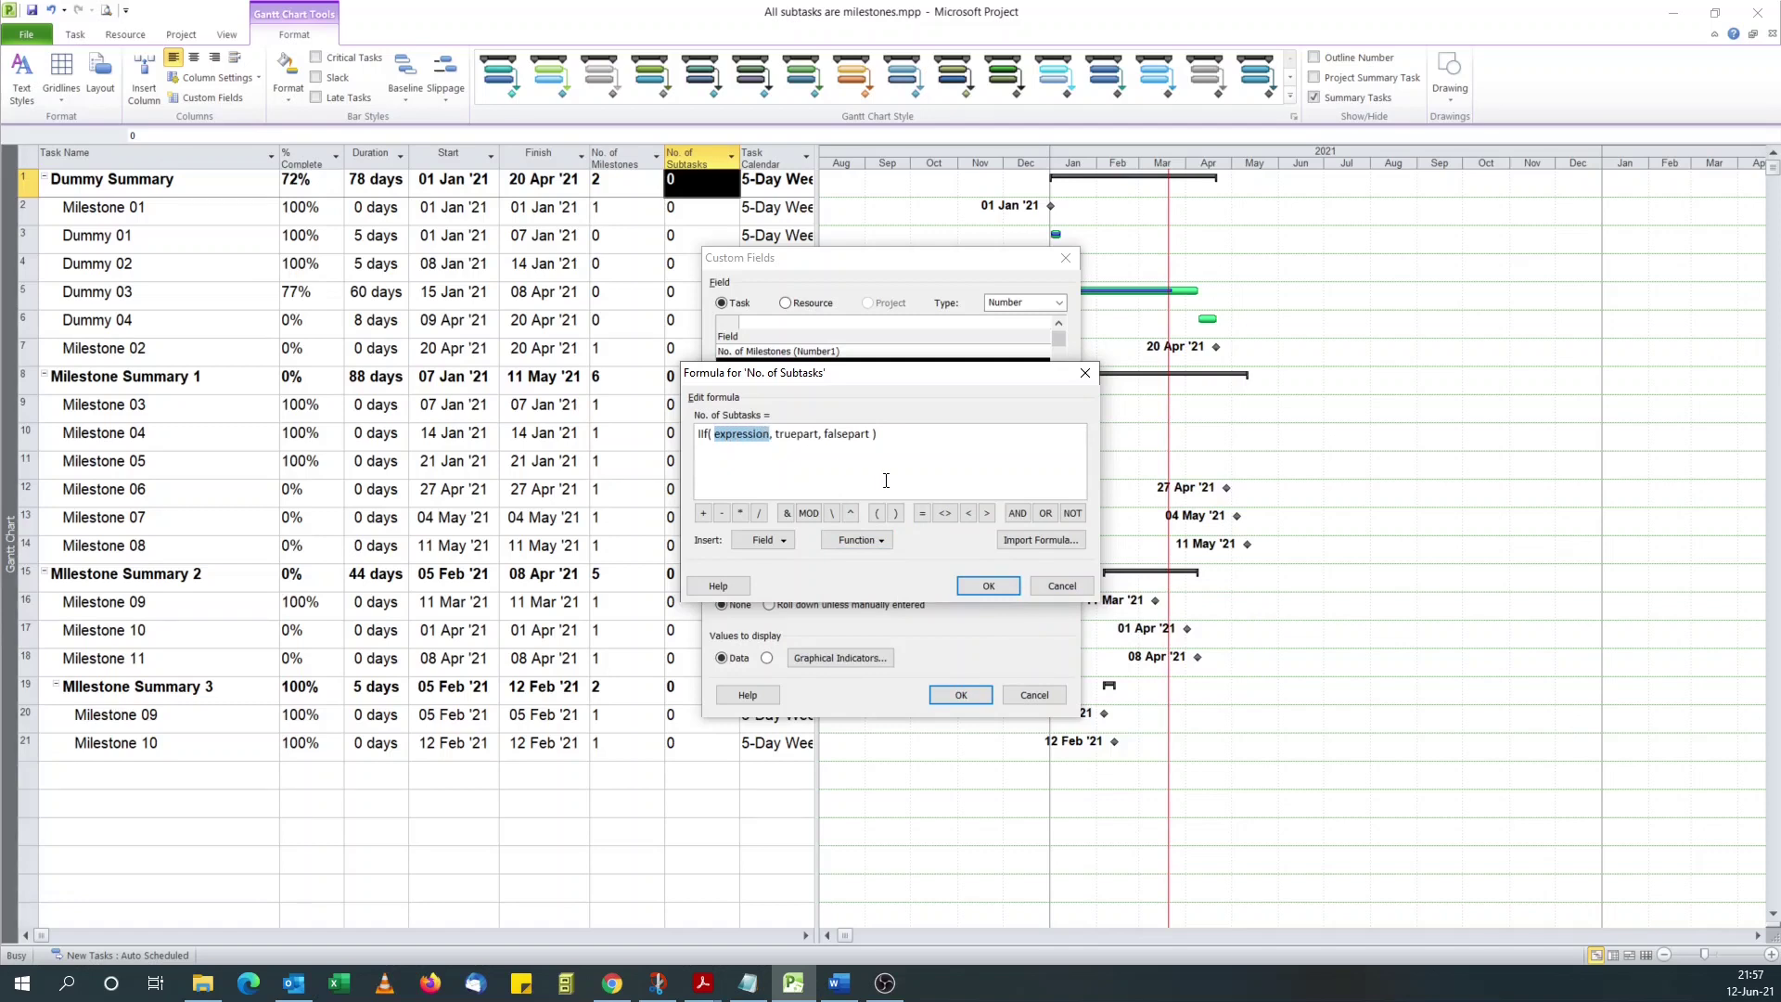
click(1072, 513)
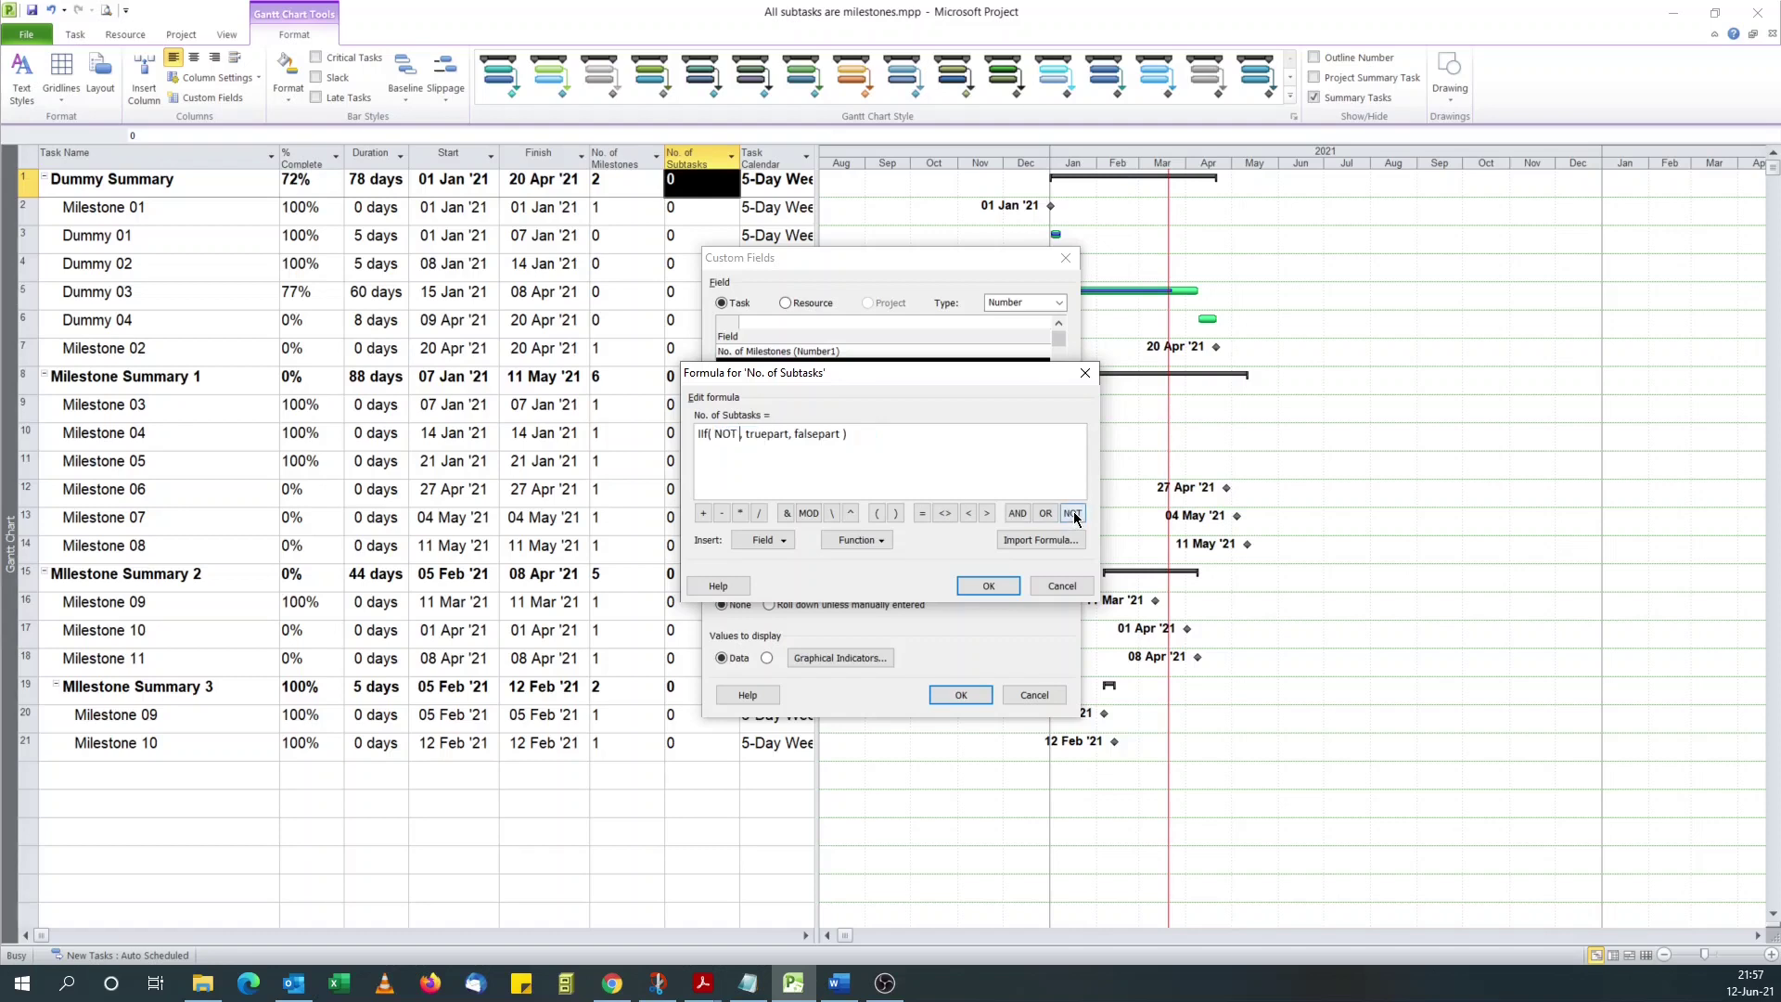
click(788, 540)
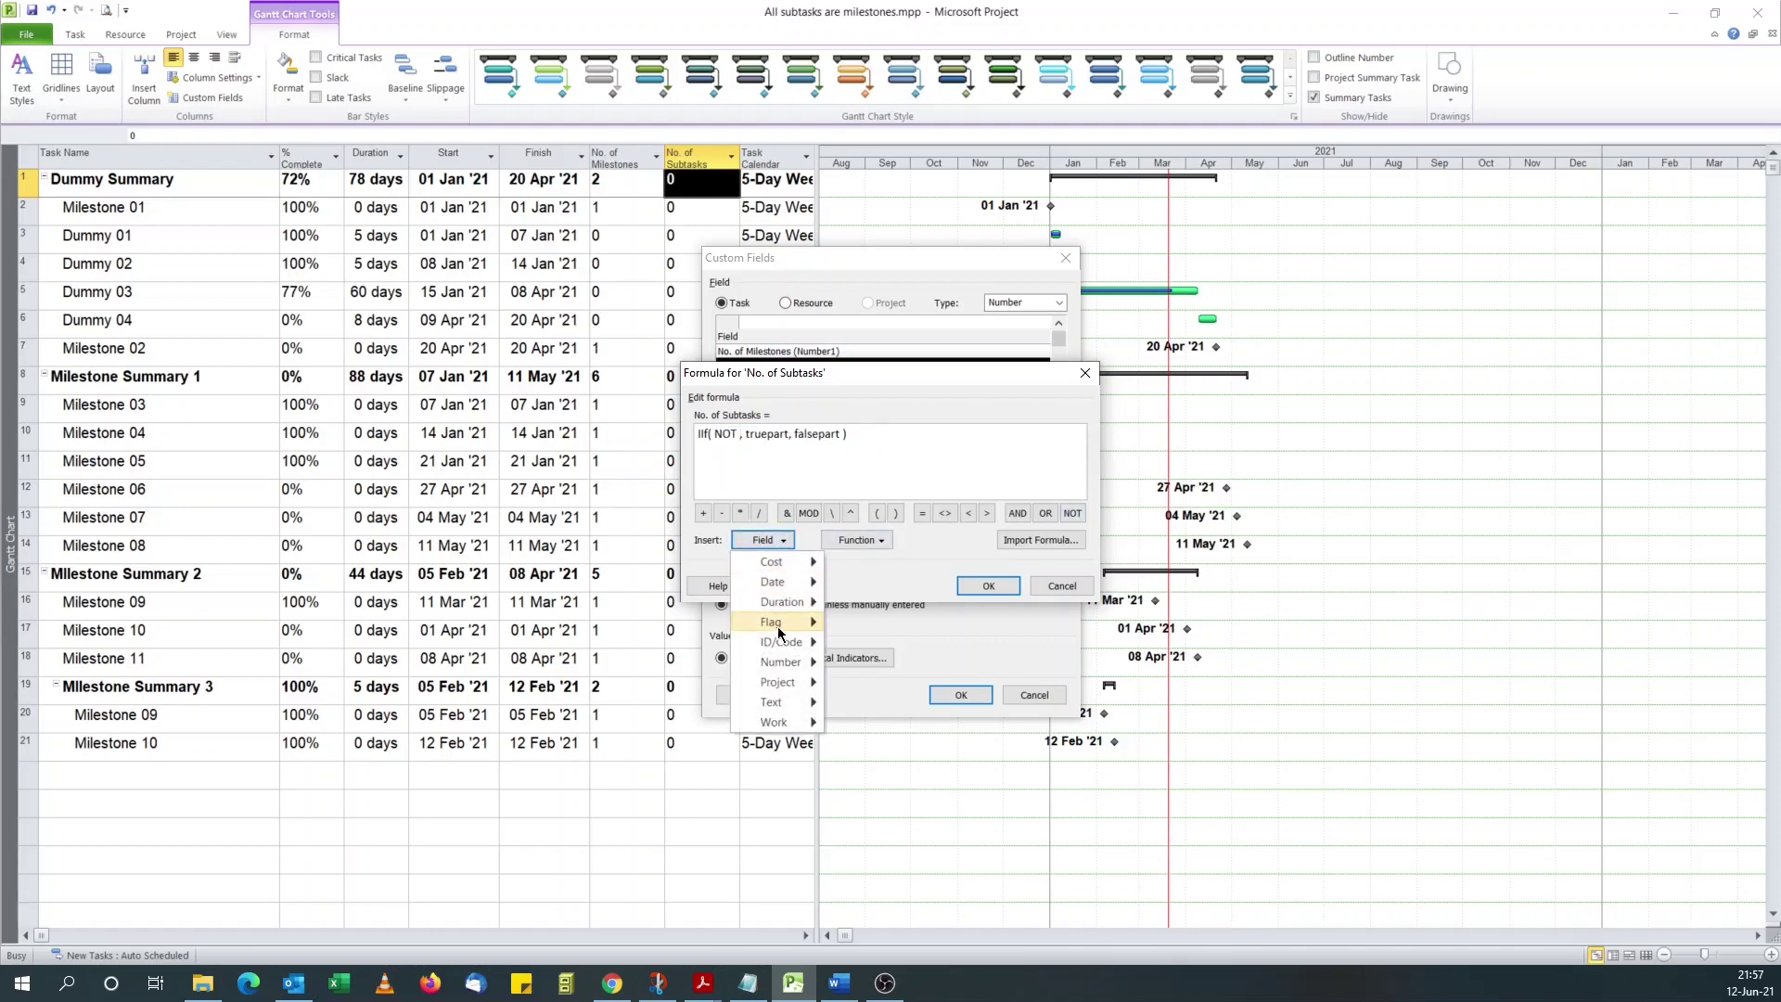
mouse_move(779, 633)
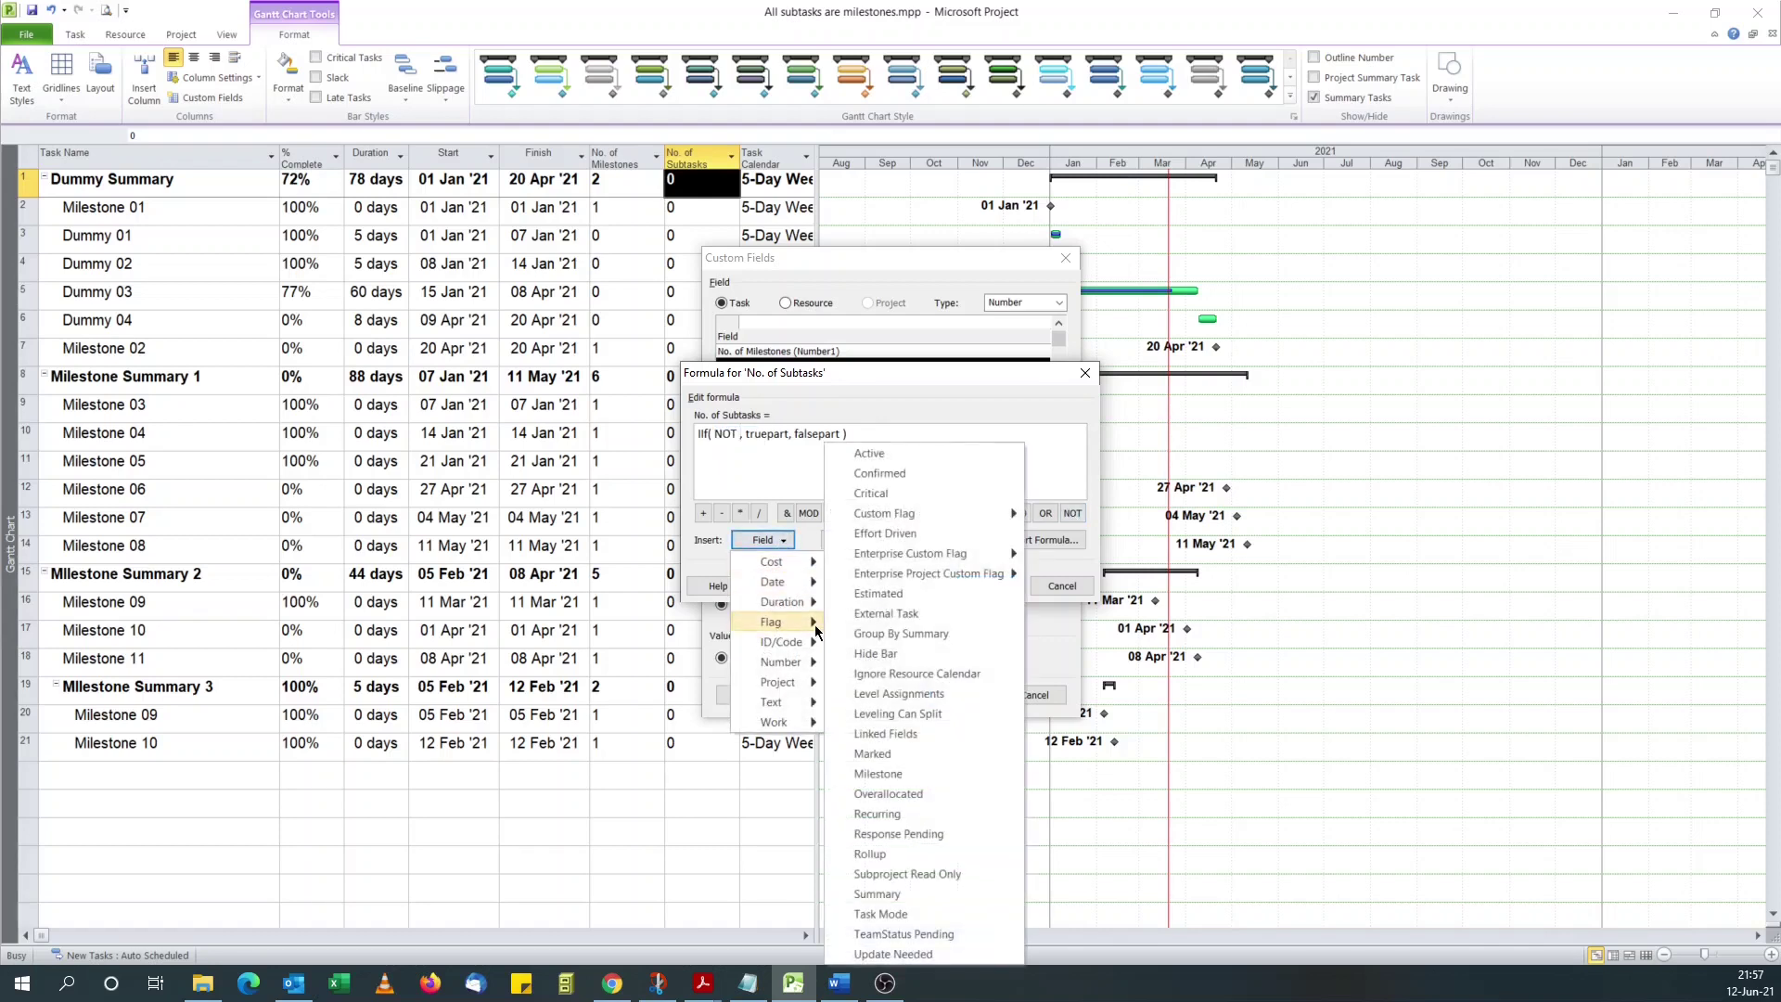
click(895, 897)
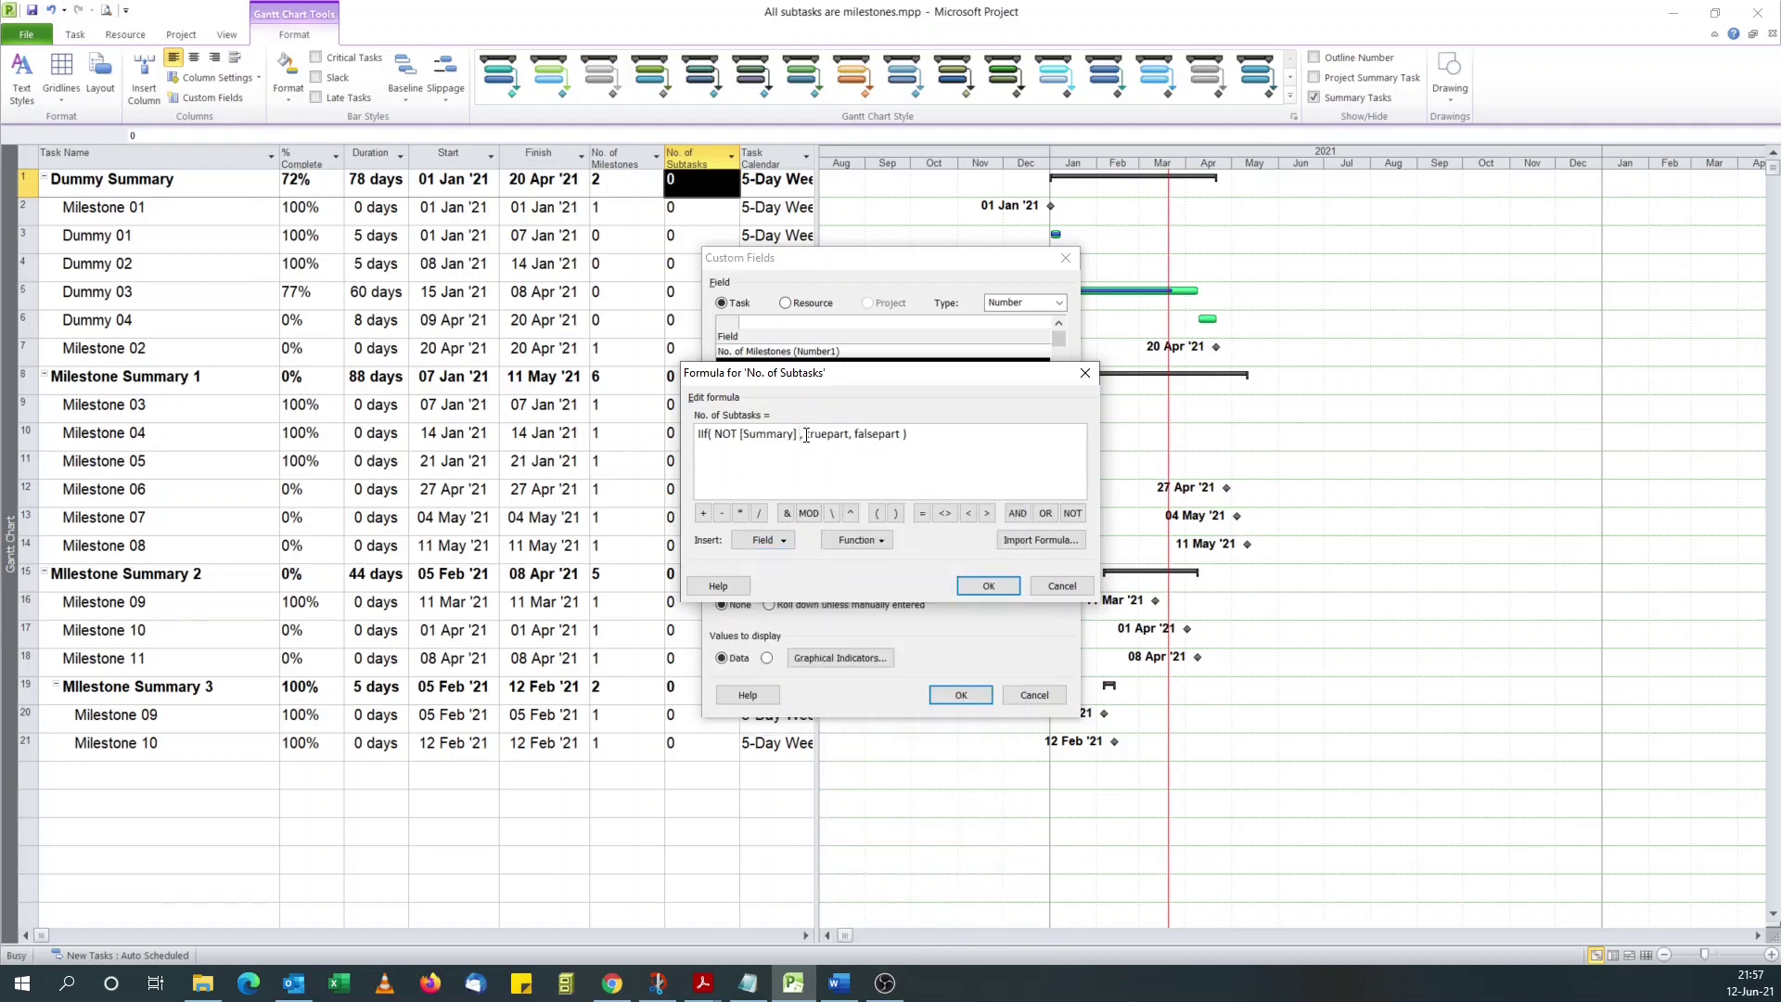
Step: Set the IIf truepart to 1 and falsepart to 0, accepting calculated values
drag(806, 435, 849, 435)
text(1)
drag(818, 435, 863, 436)
text(t)
key(BackSpace)
key(BackSpace)
text(0)
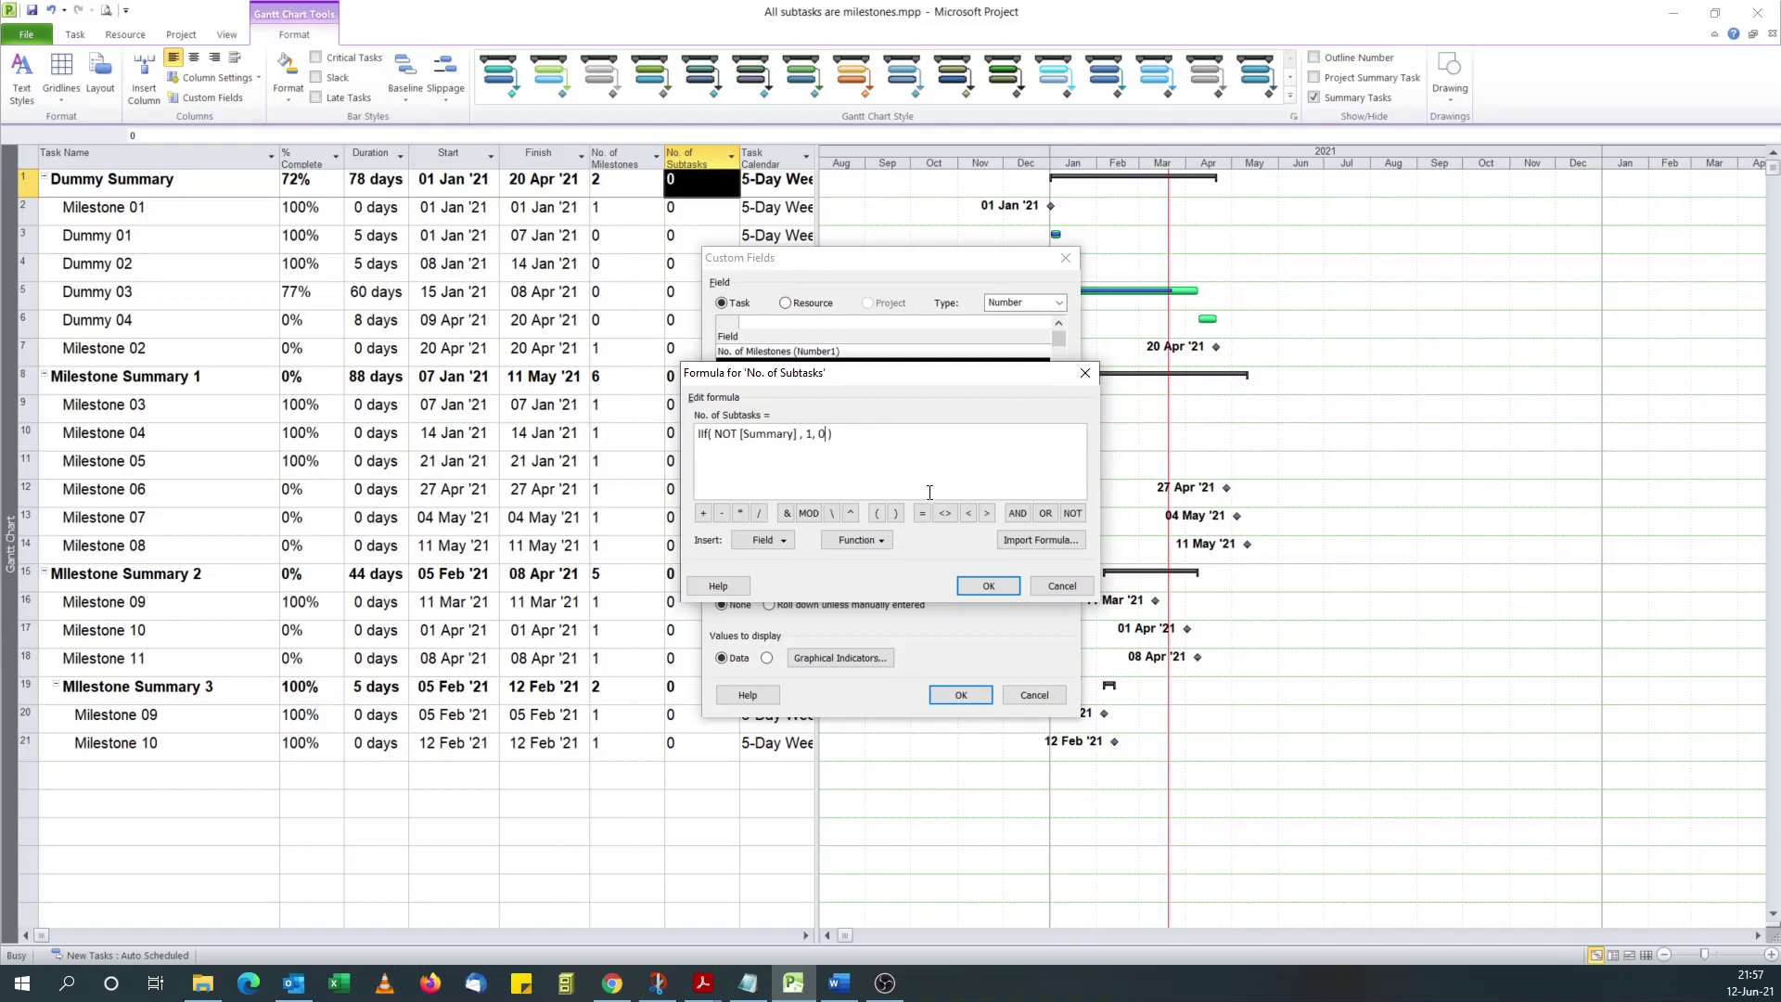
click(988, 592)
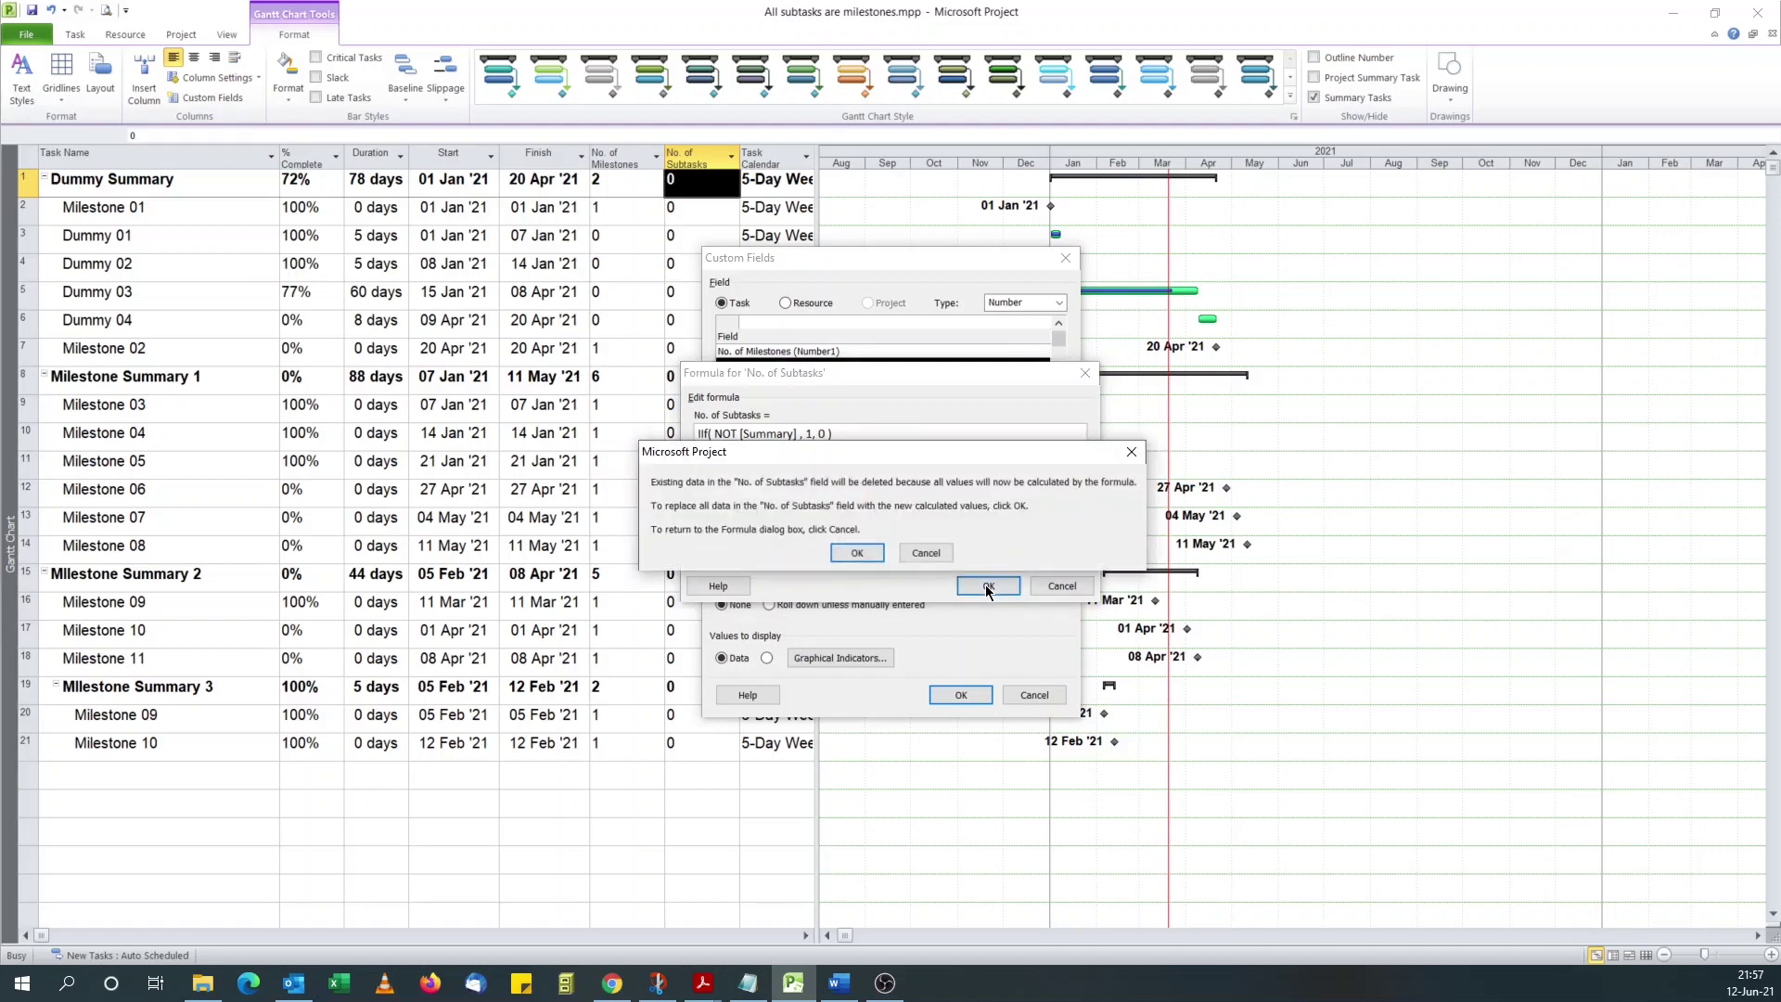
click(854, 554)
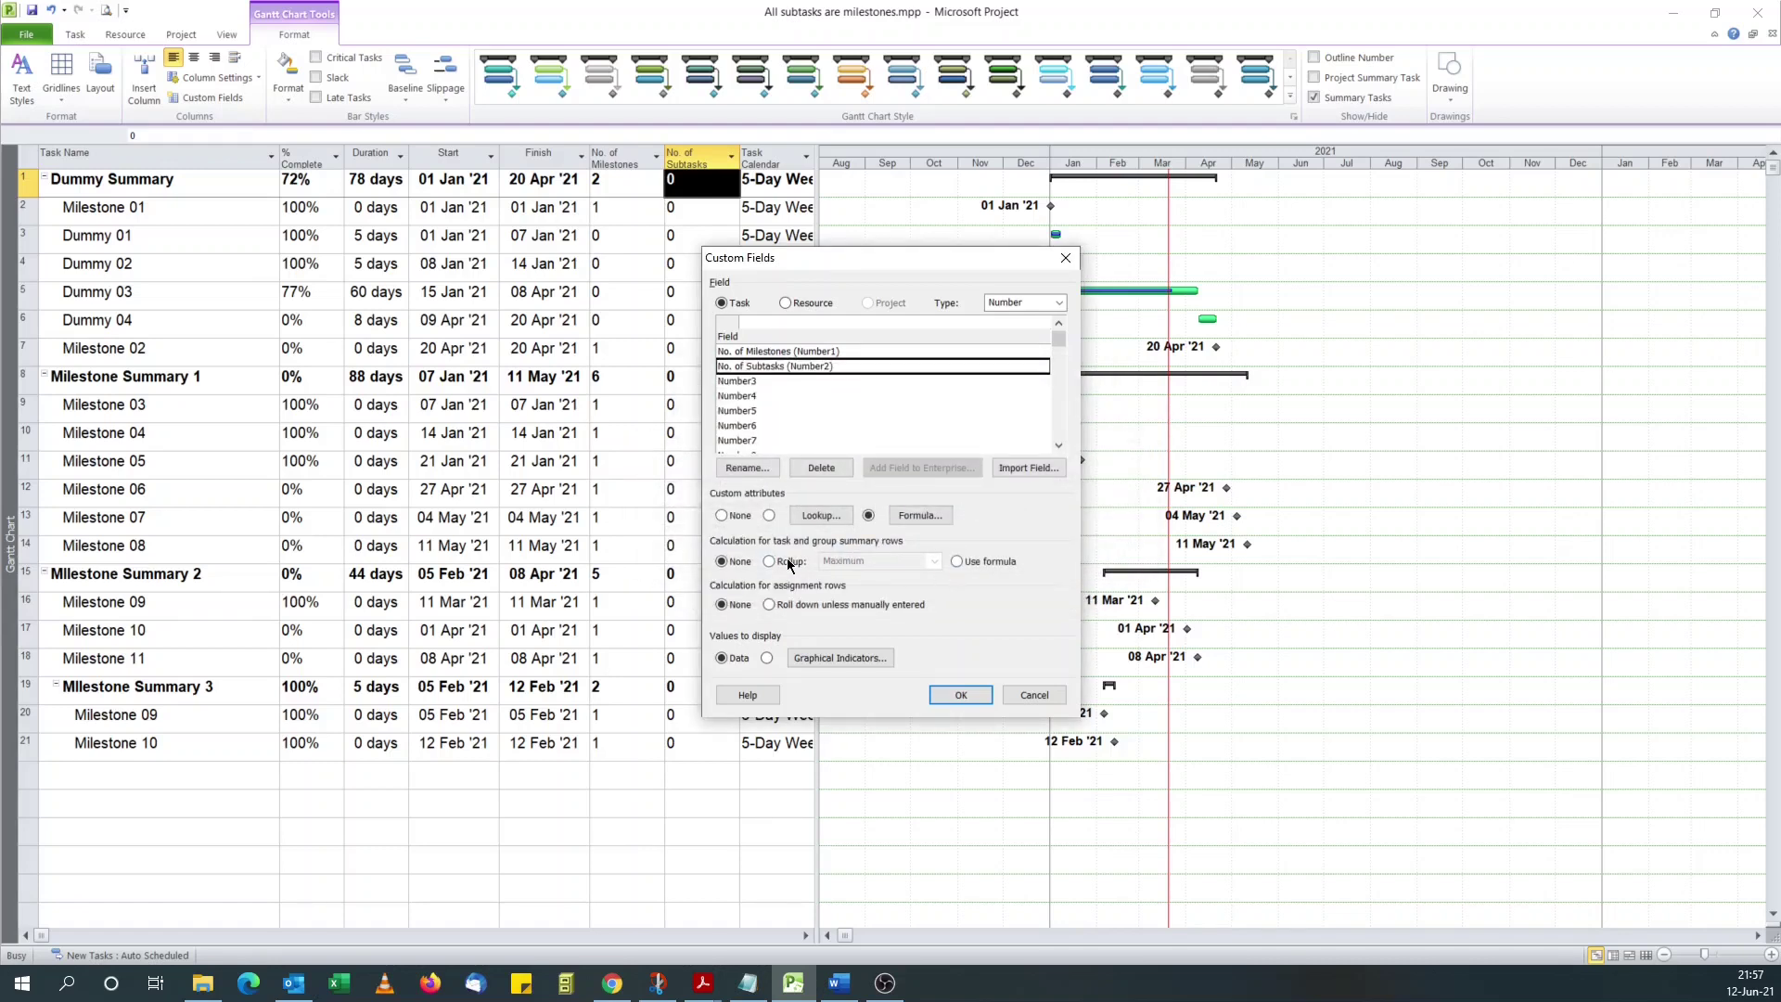
Step: Roll up No. of Subtasks as a Sum, giving summary totals 6, 6, 5 and 2
click(770, 561)
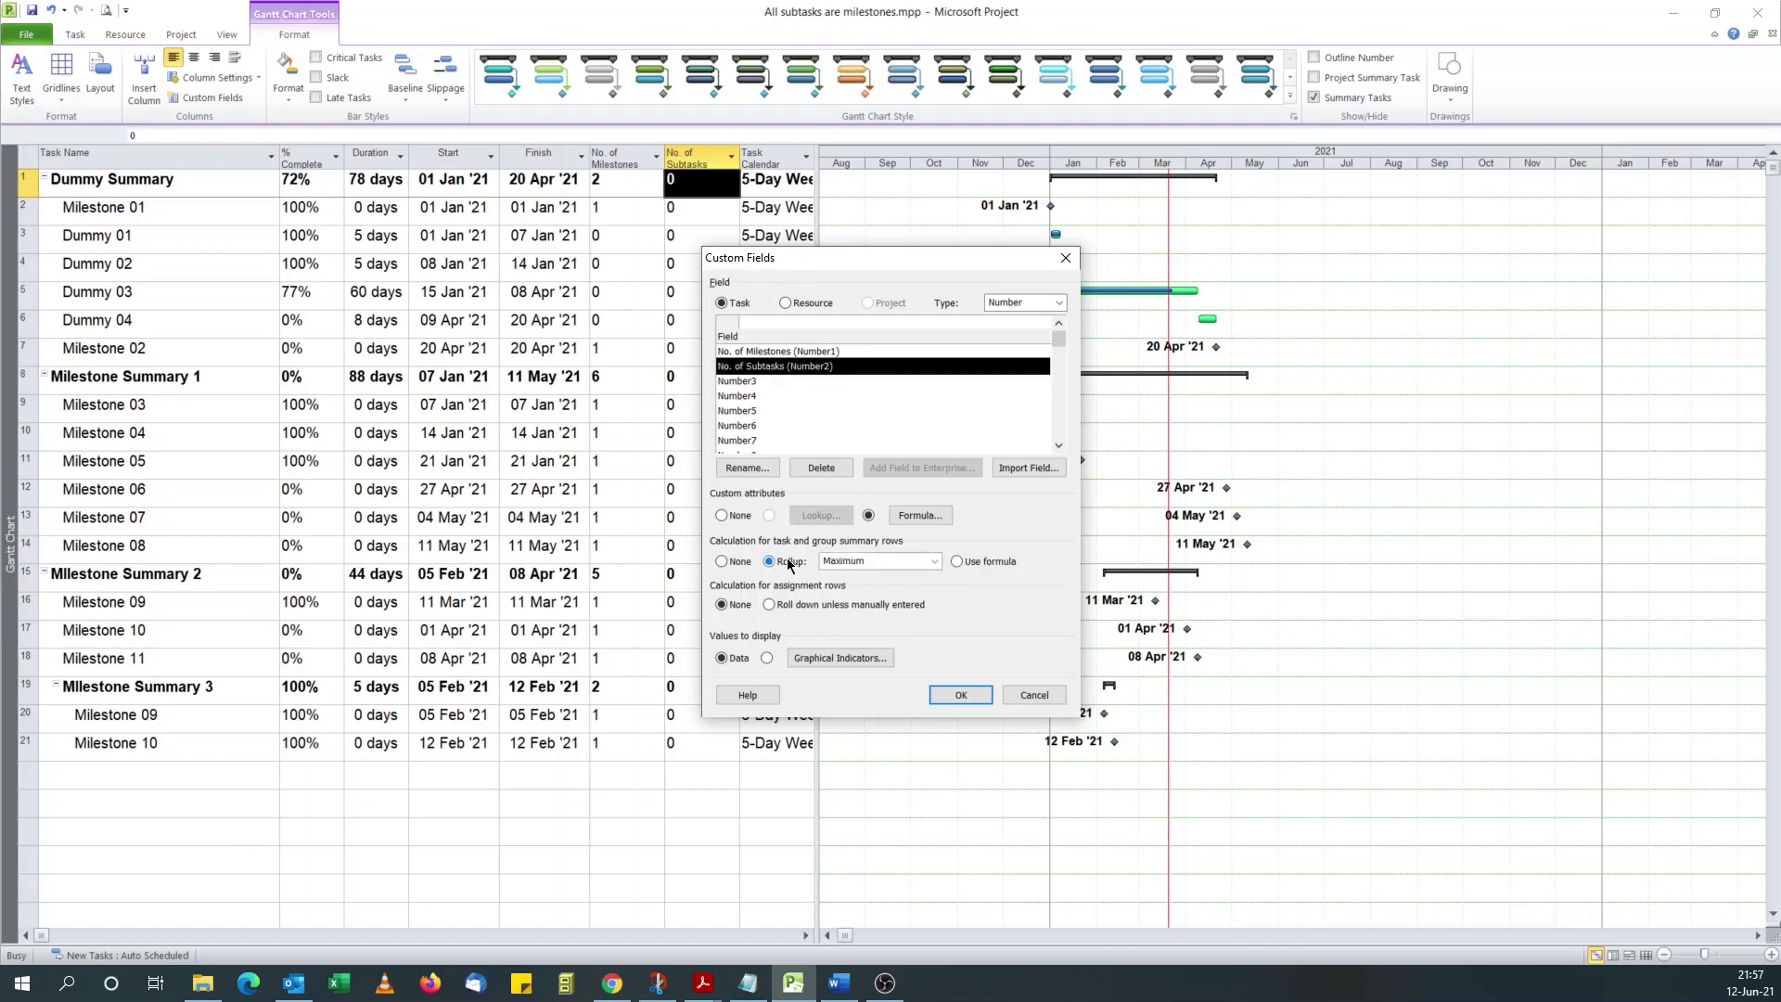
click(844, 562)
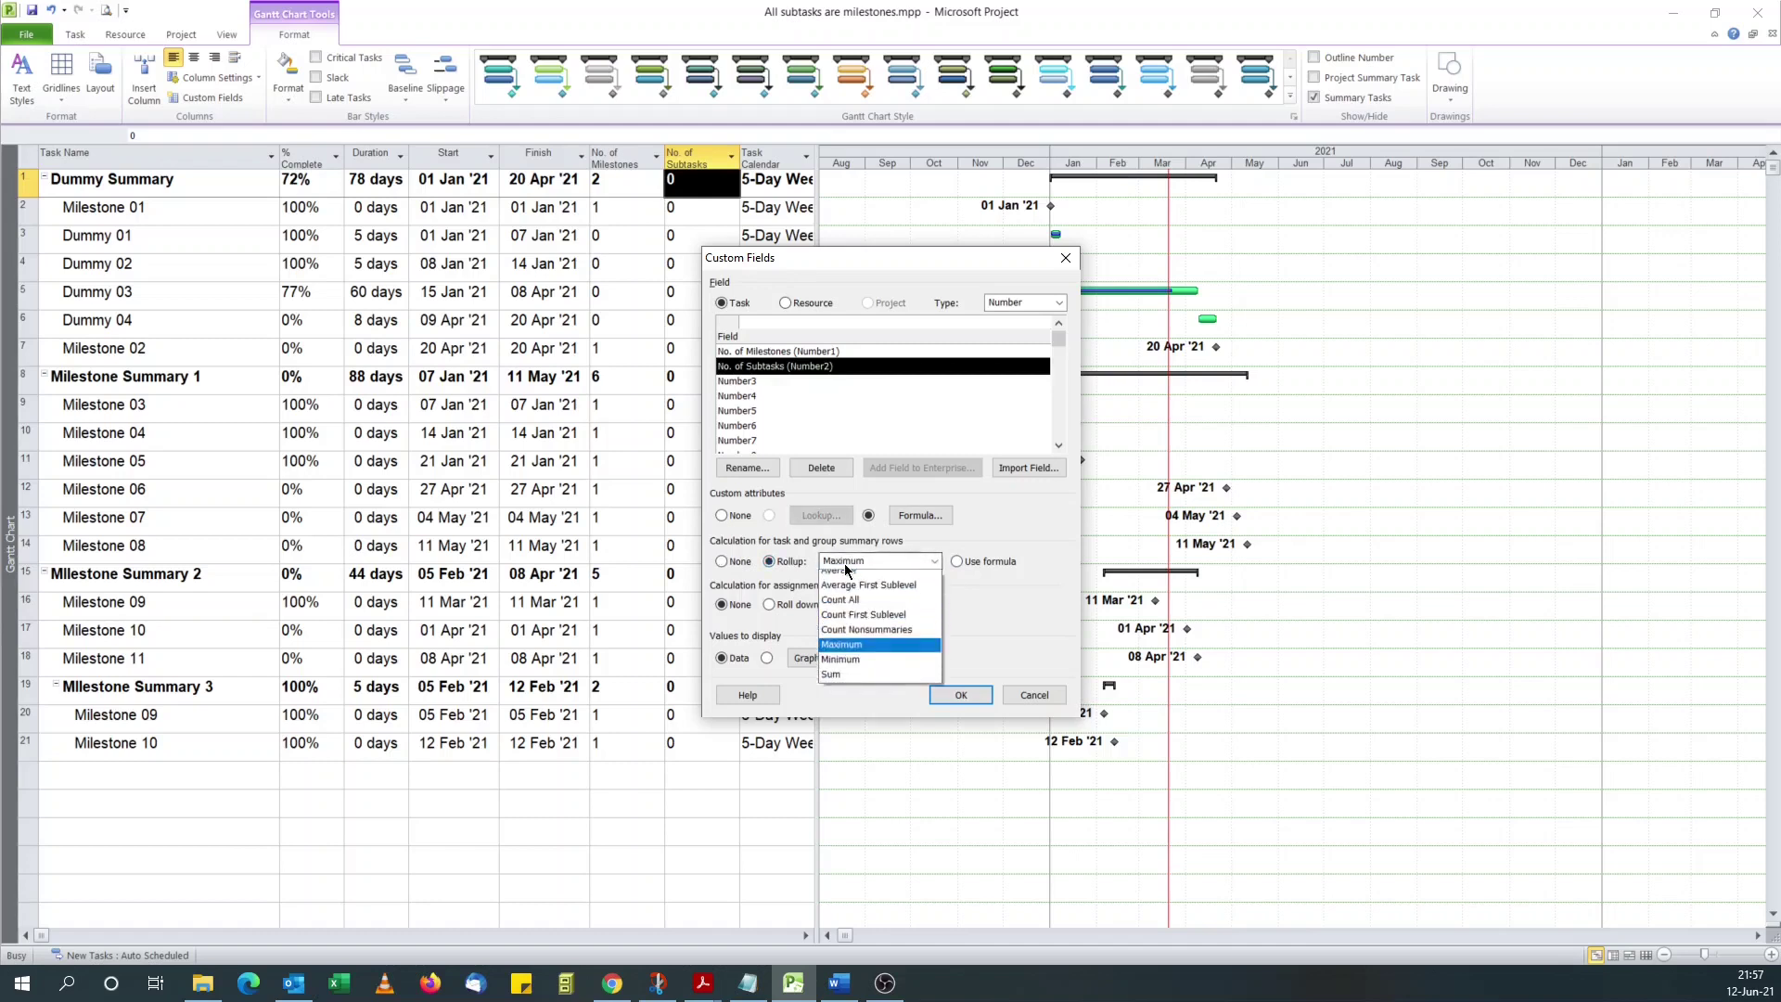
click(872, 681)
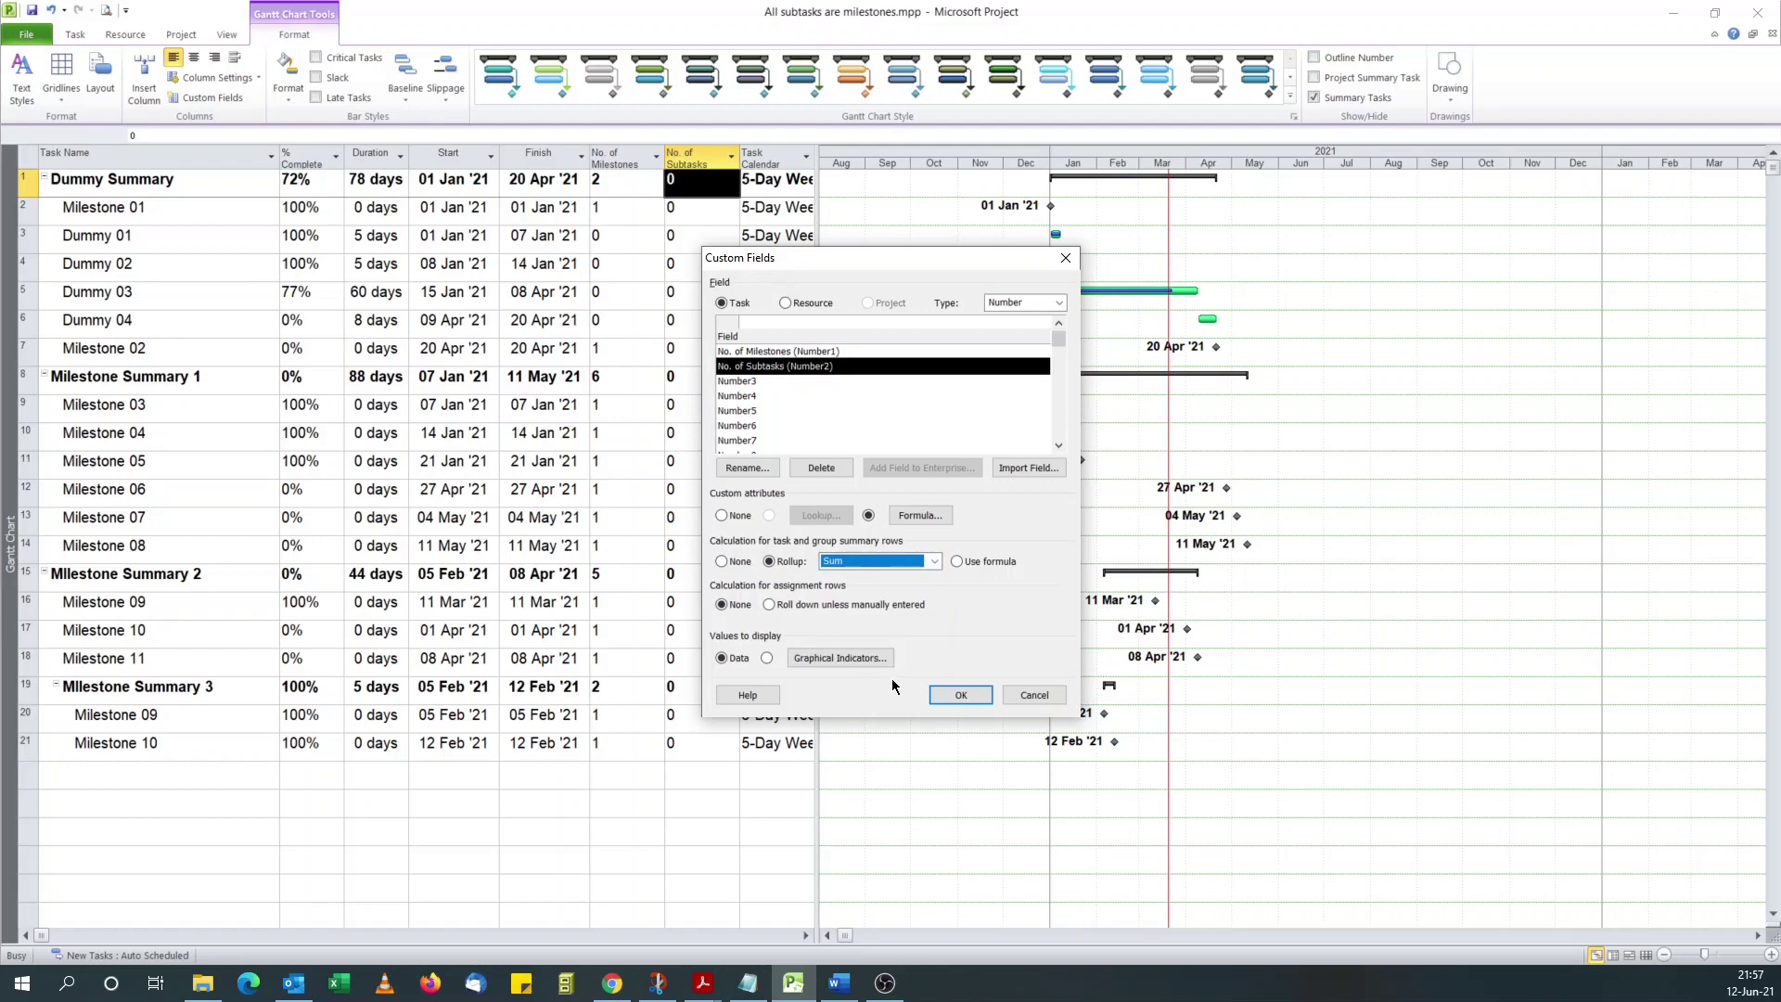
click(970, 696)
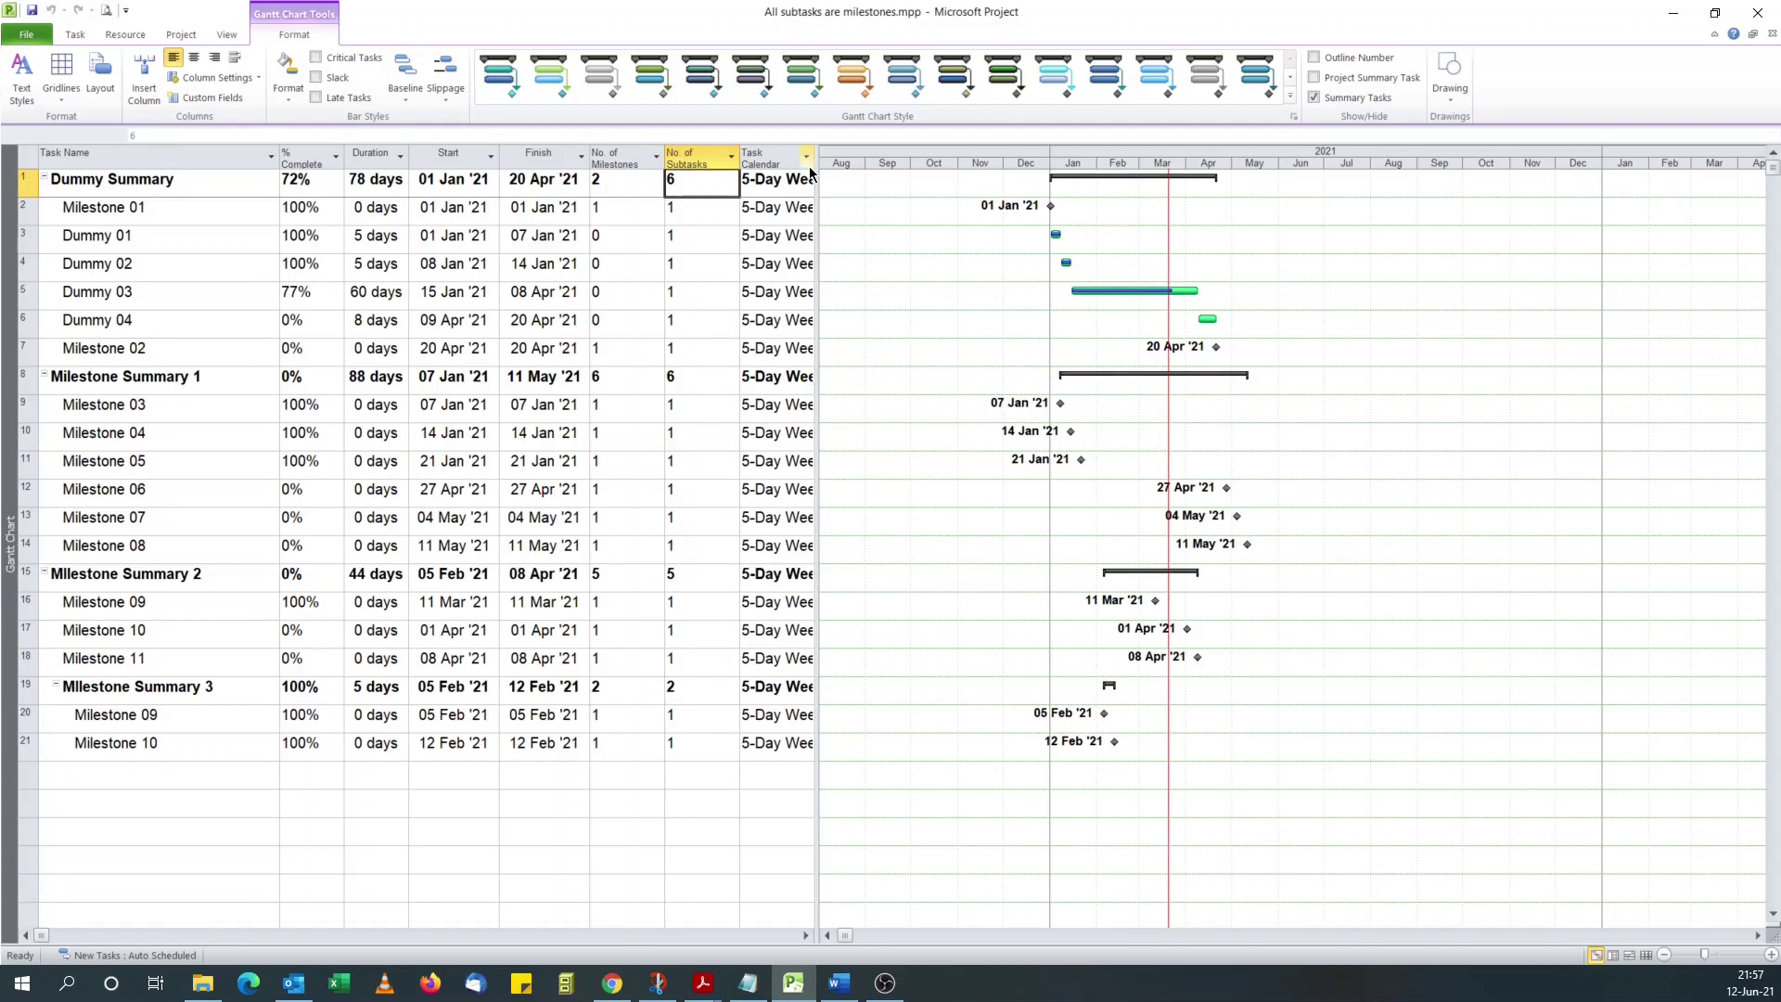
Step: Insert a Number3 column before Task Calendar and bring up its Custom Fields settings
drag(817, 184, 921, 178)
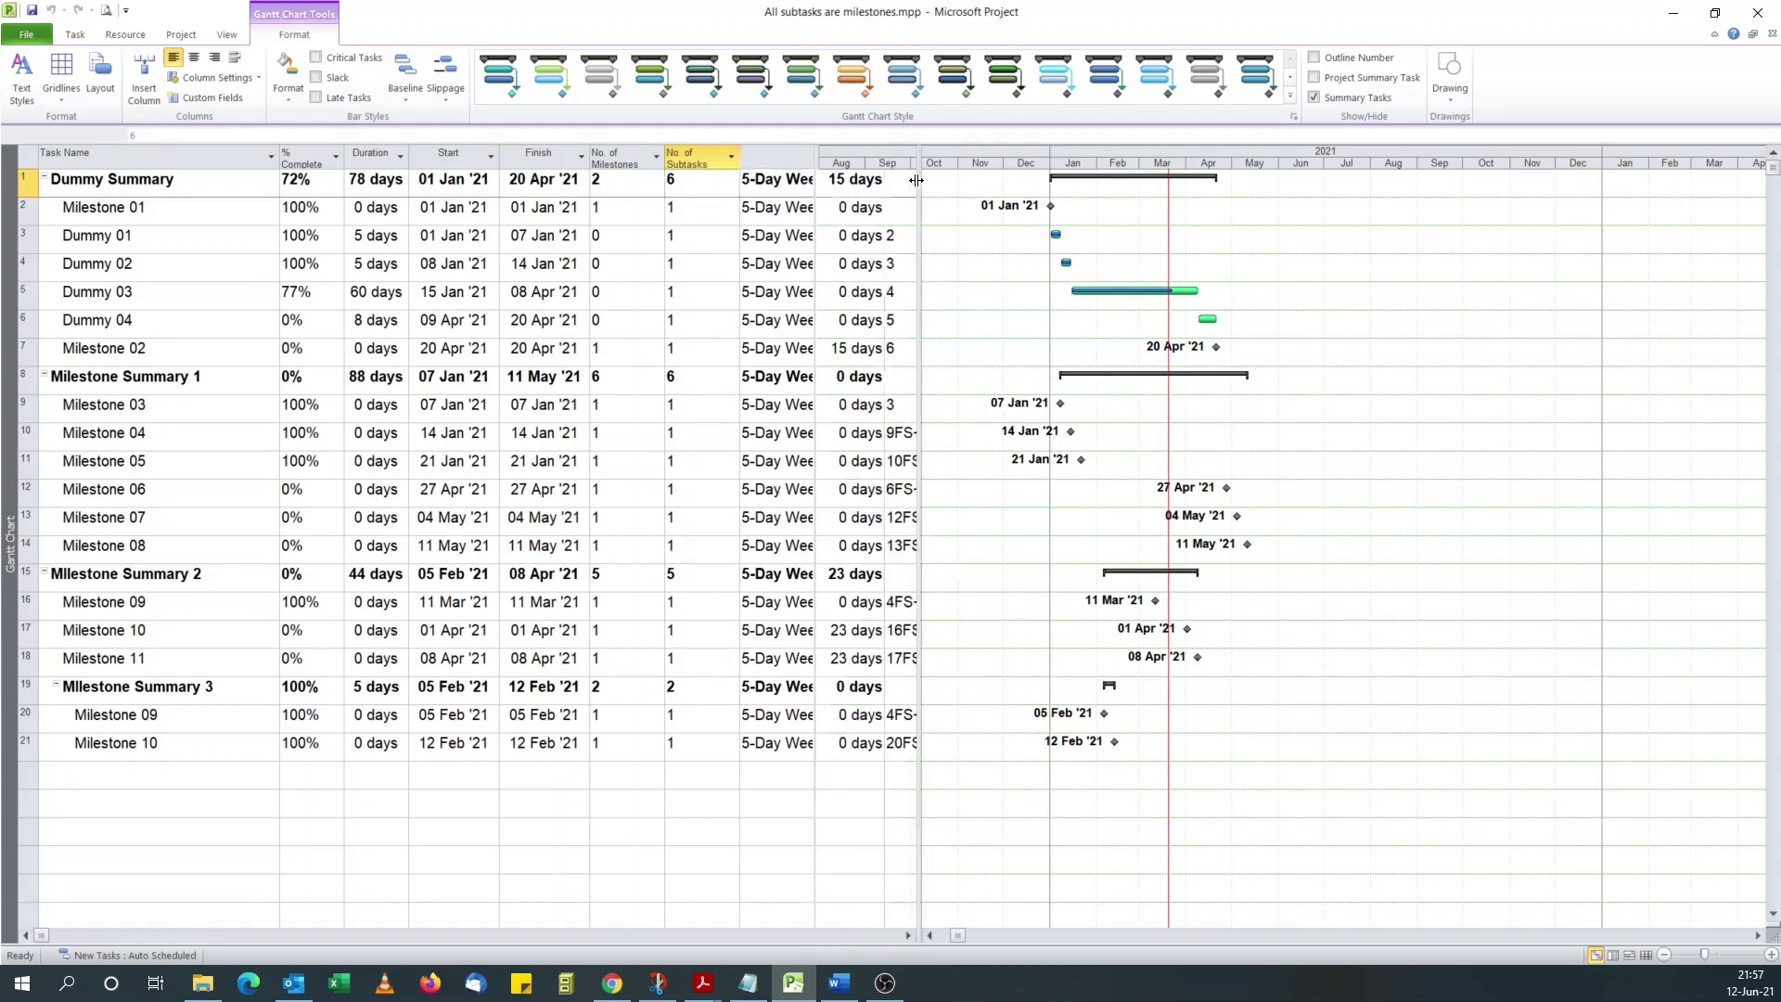
click(778, 157)
right_click(783, 158)
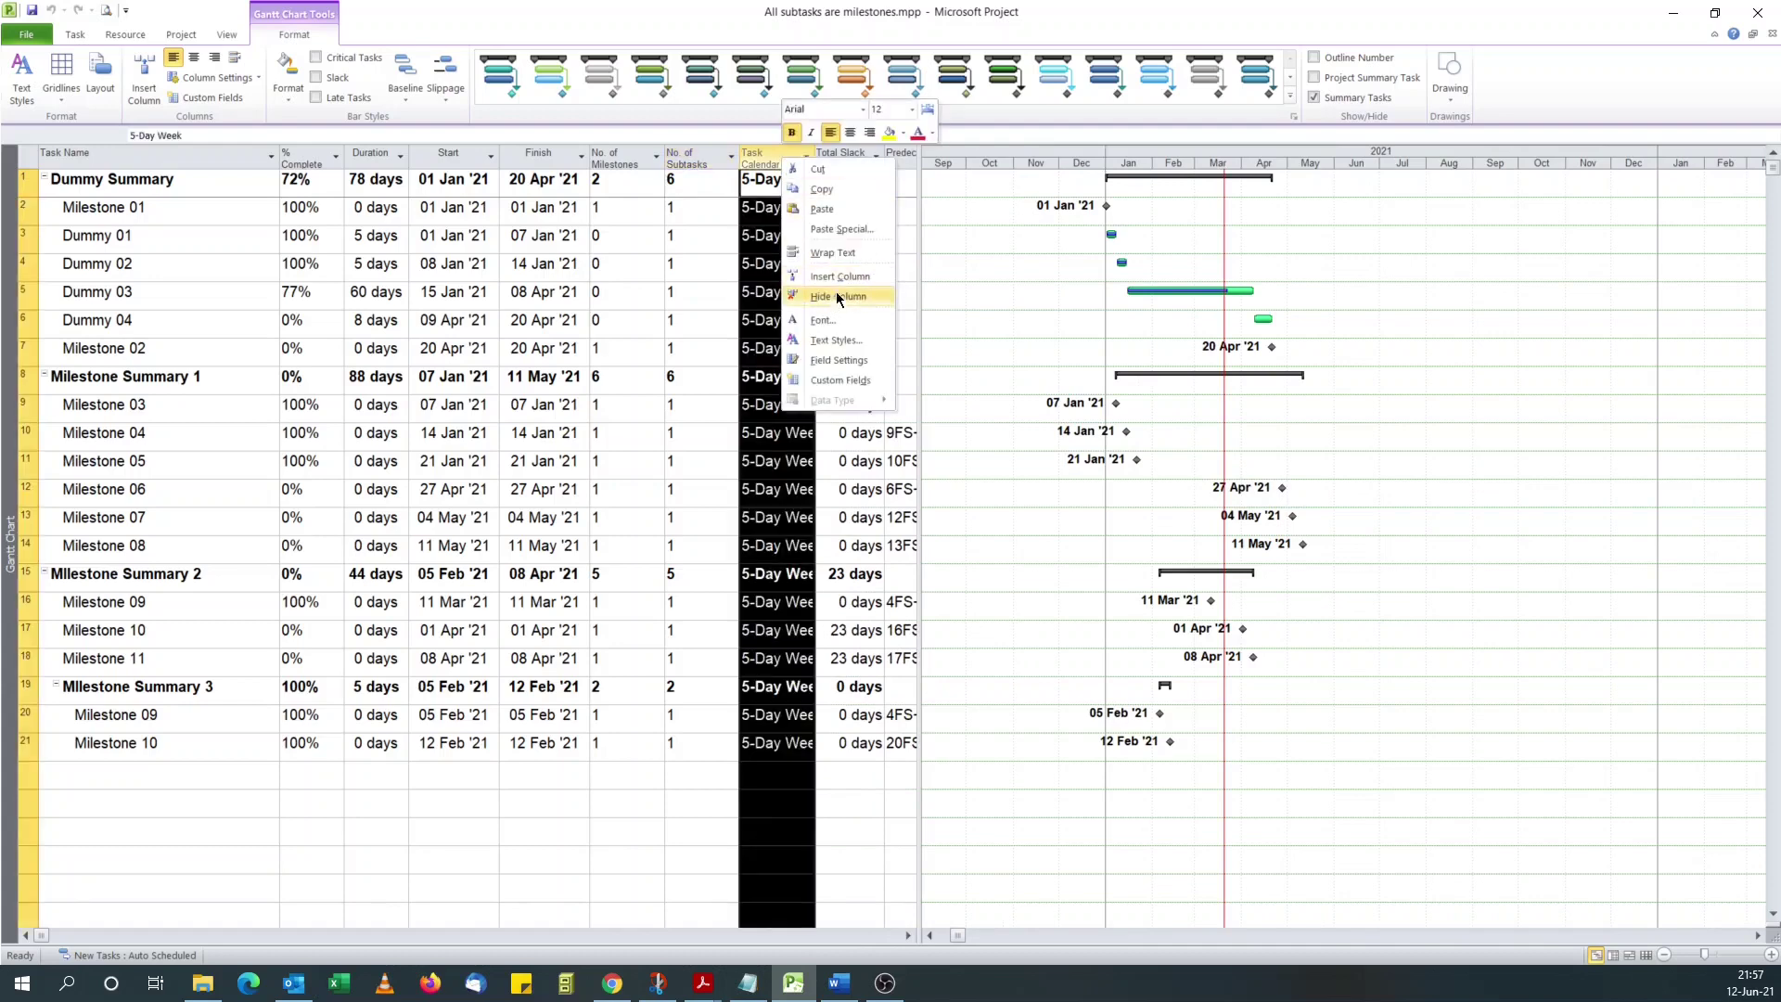
click(840, 277)
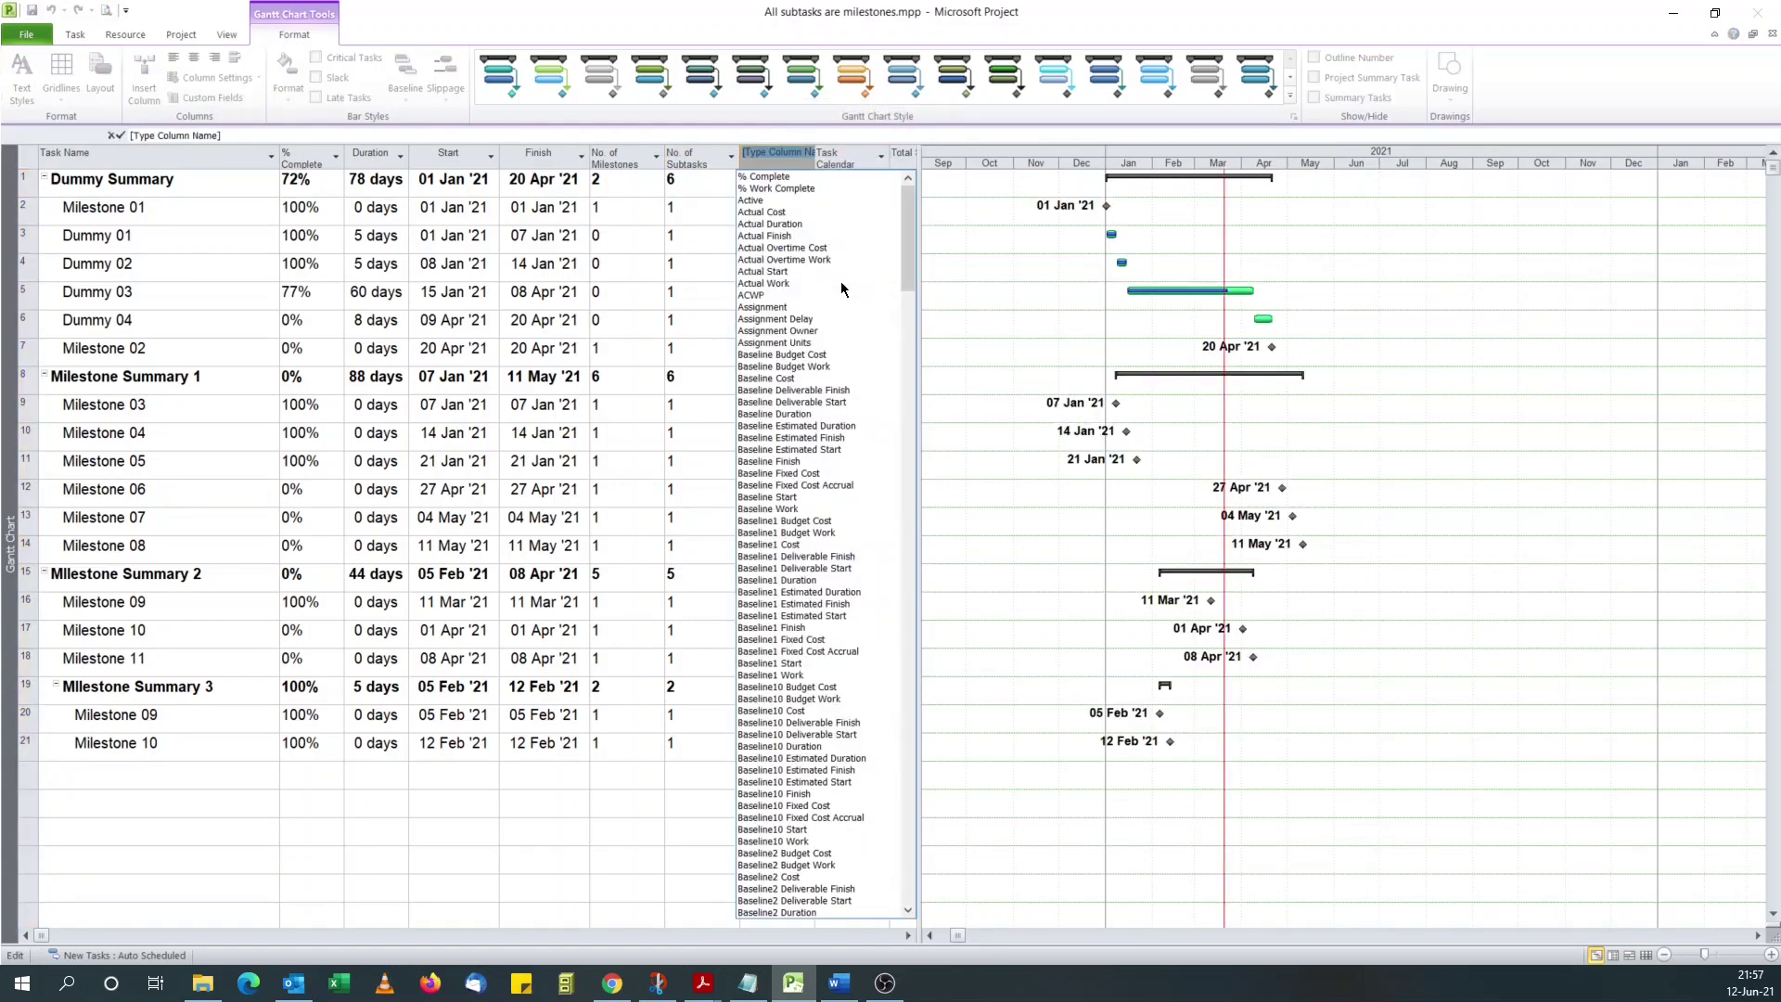
text(number1 ( No. of Milestones)
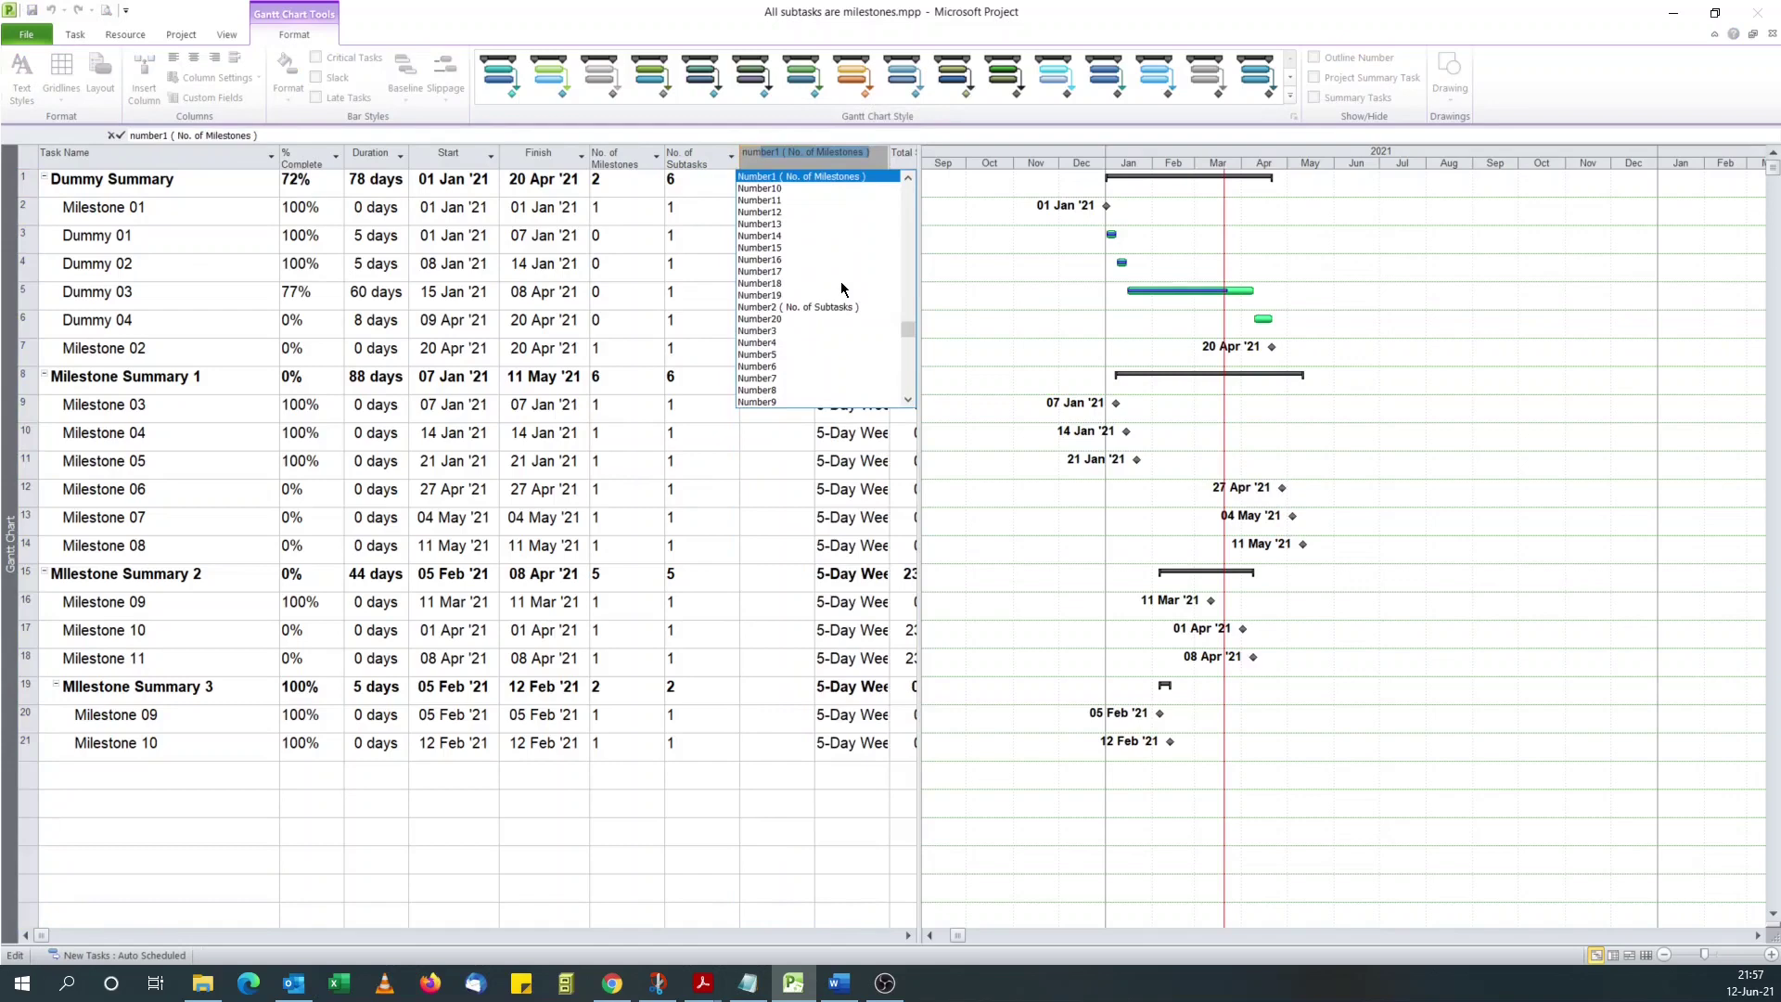
click(776, 333)
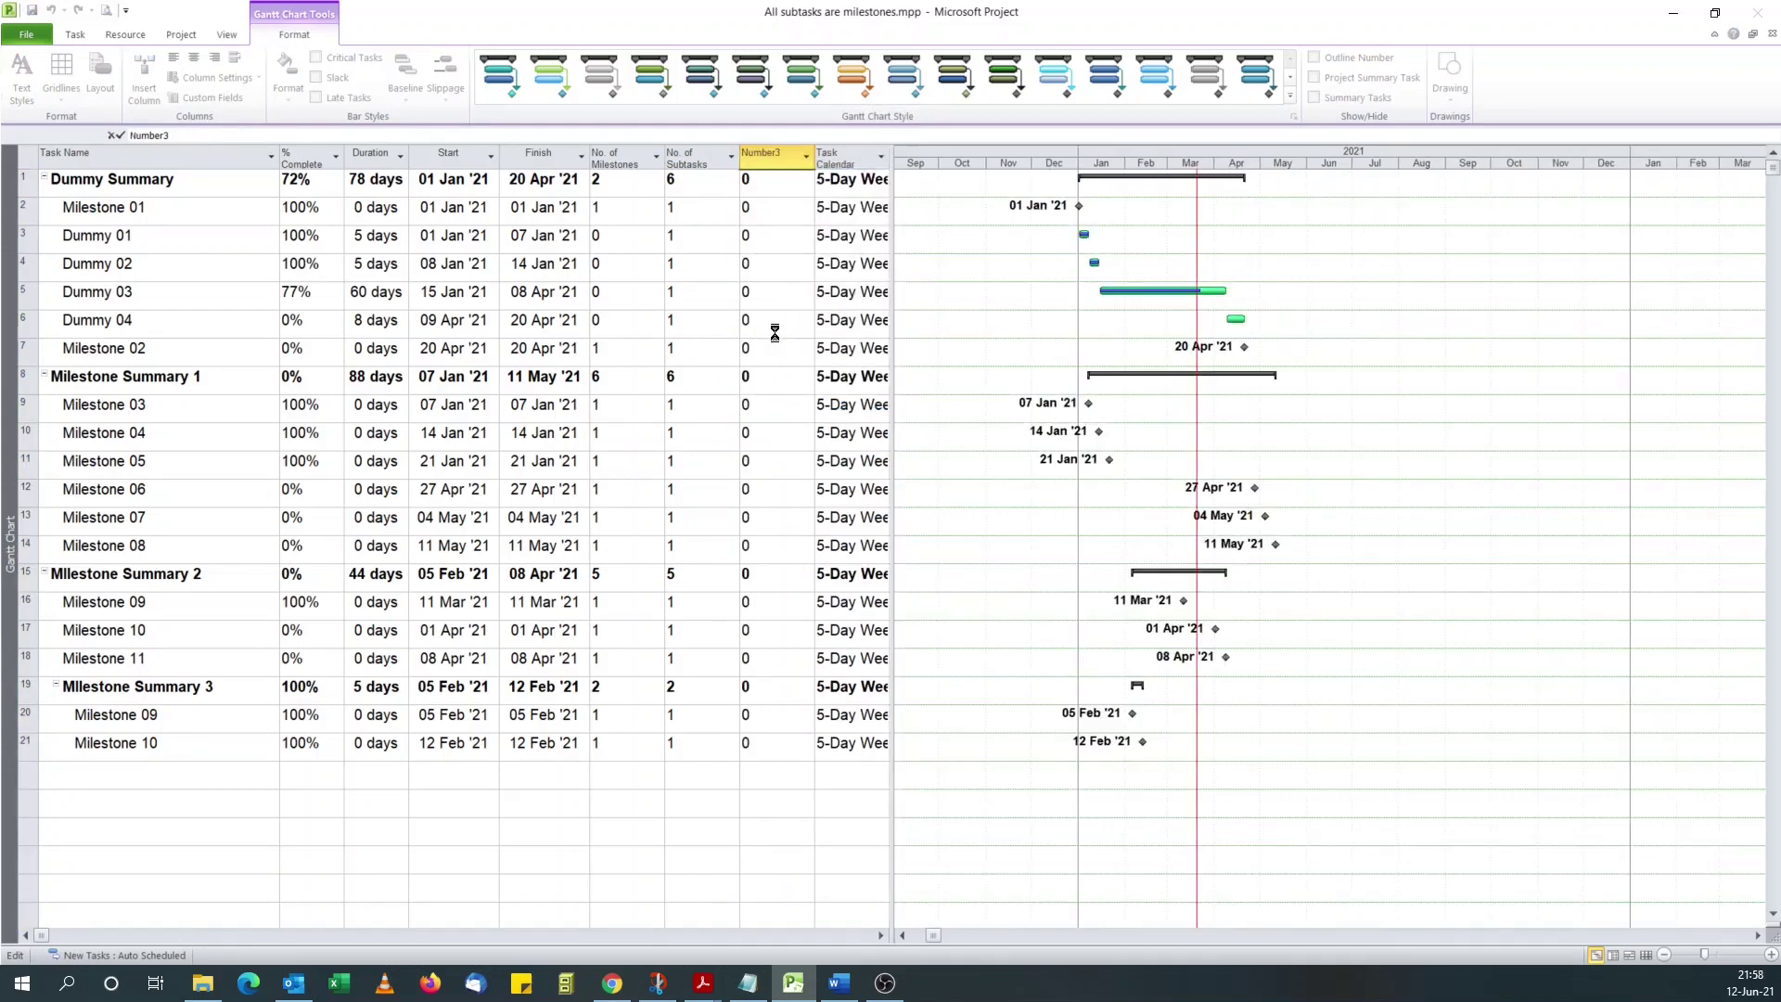
click(213, 96)
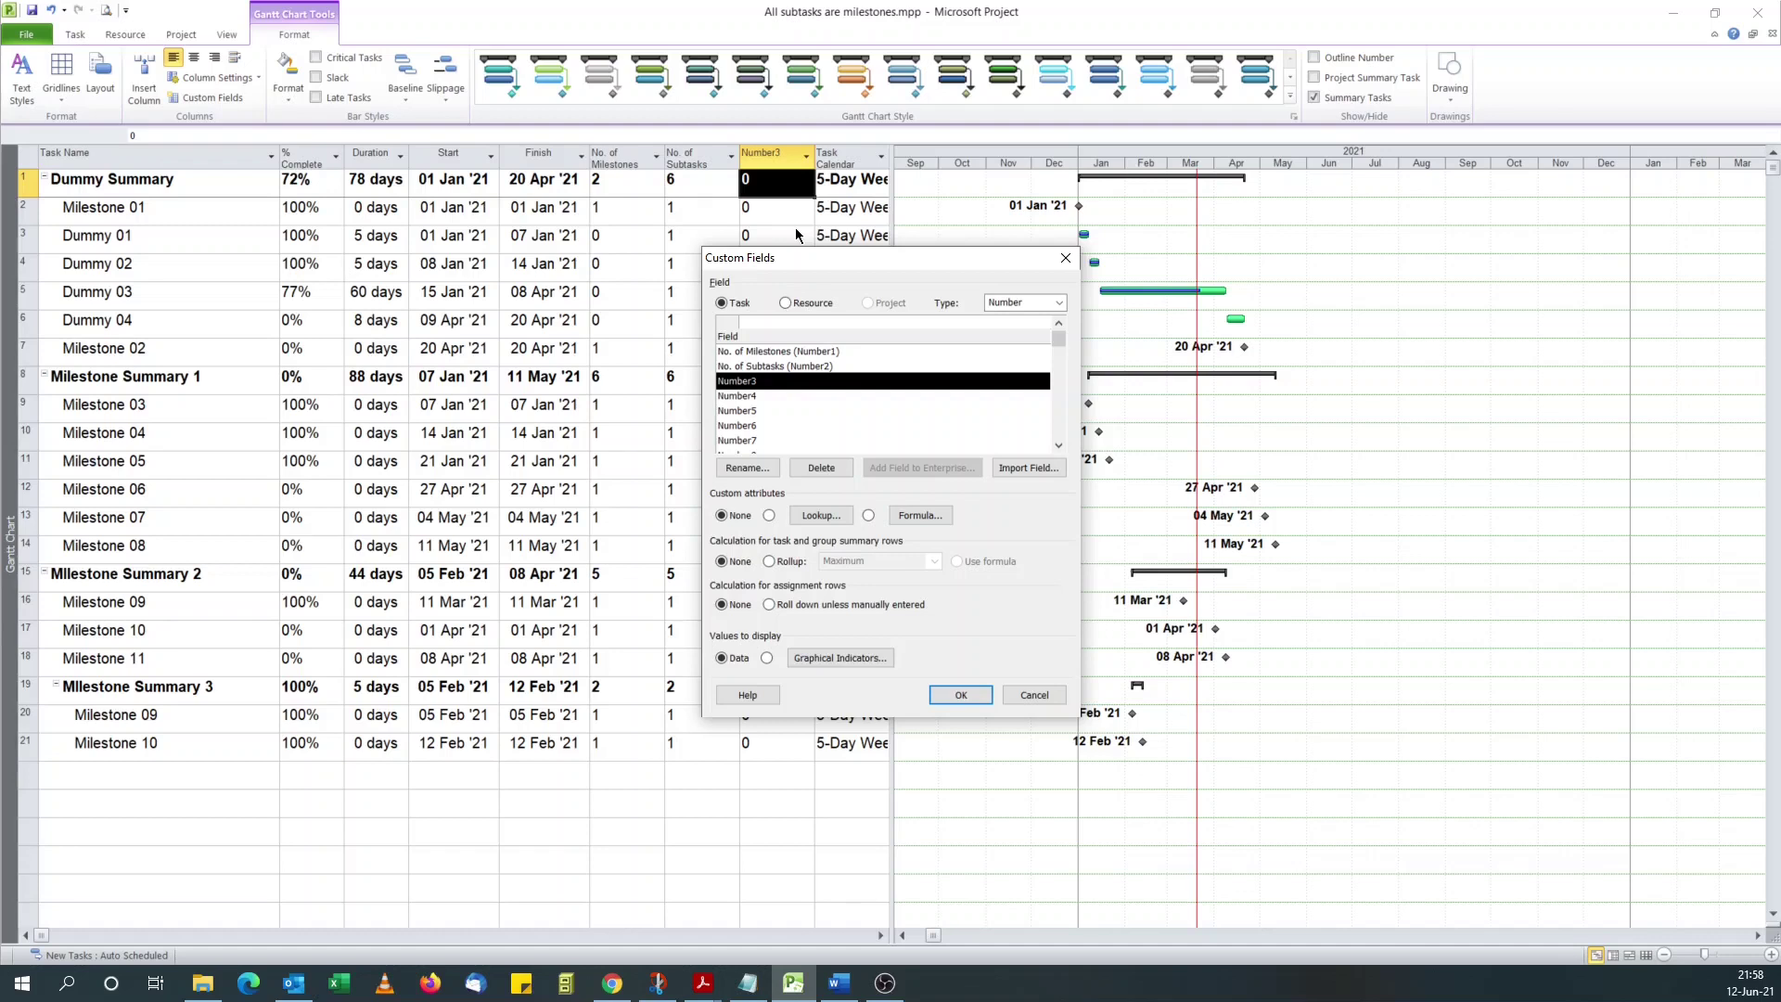
Step: Rename the Number3 custom field to 'All Subtasks are milestones'
click(748, 467)
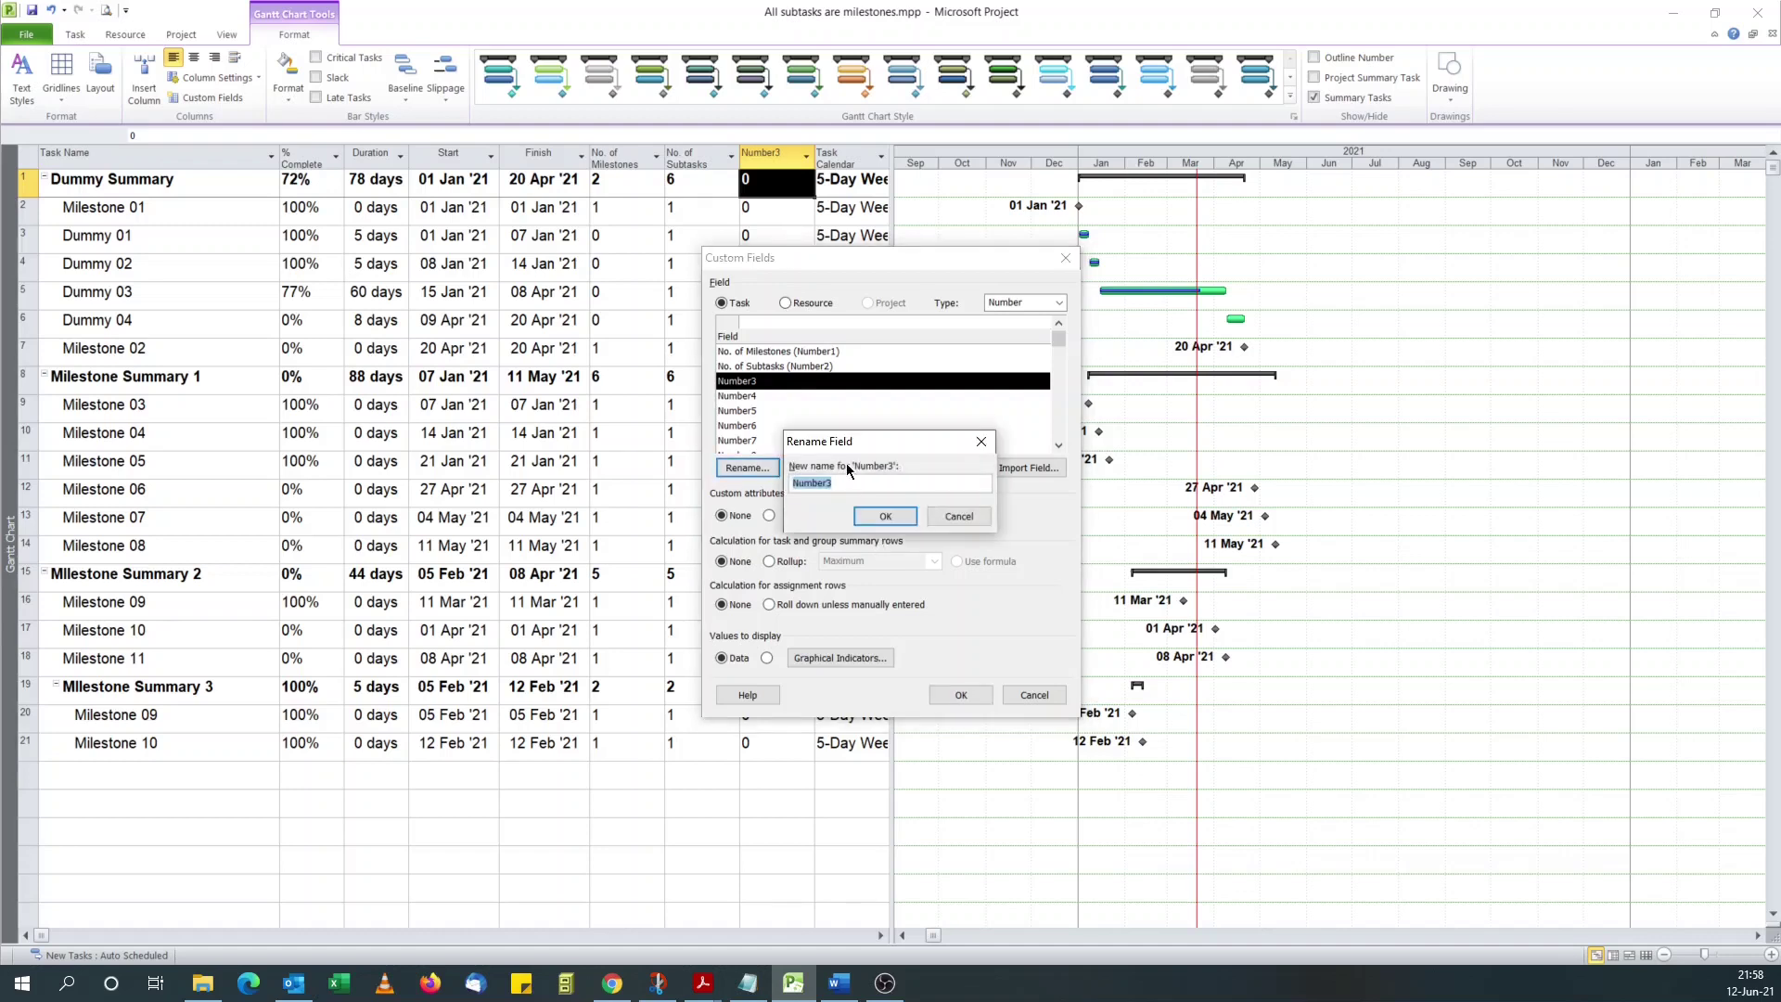
text(All Subs)
key(BackSpace)
text(tasks are milestones)
click(884, 518)
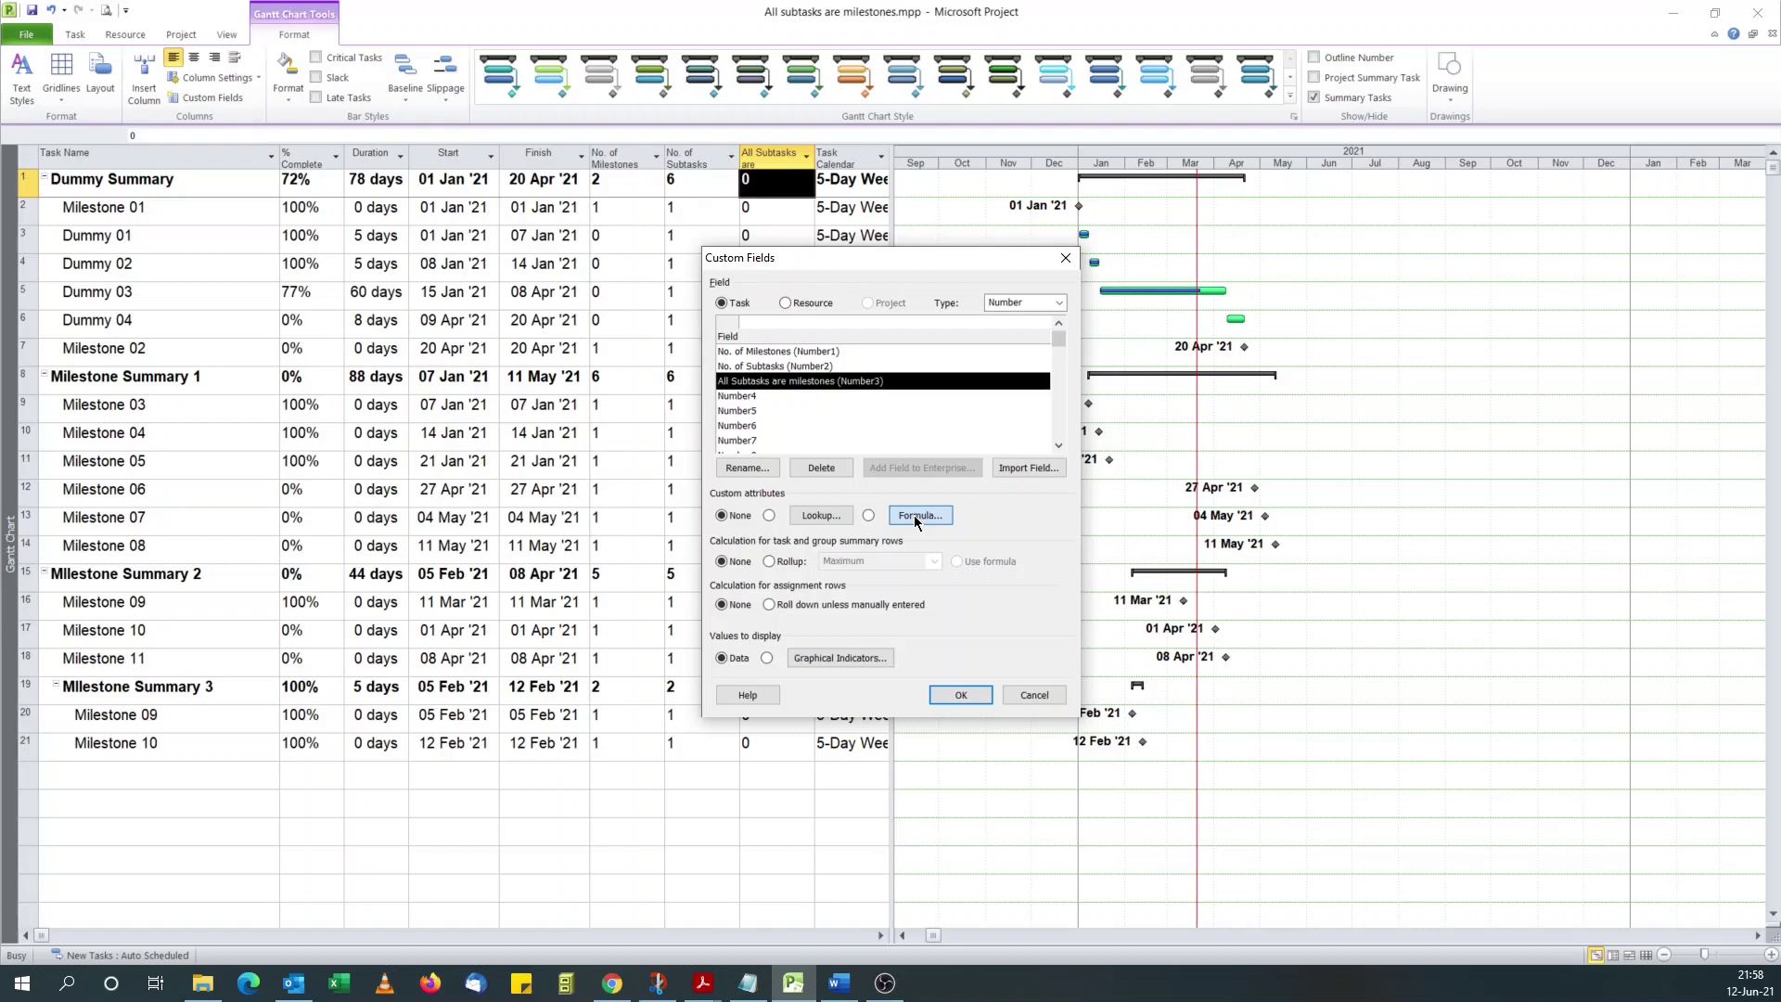
Step: Start the field's formula with the IIf function from the General functions
click(914, 514)
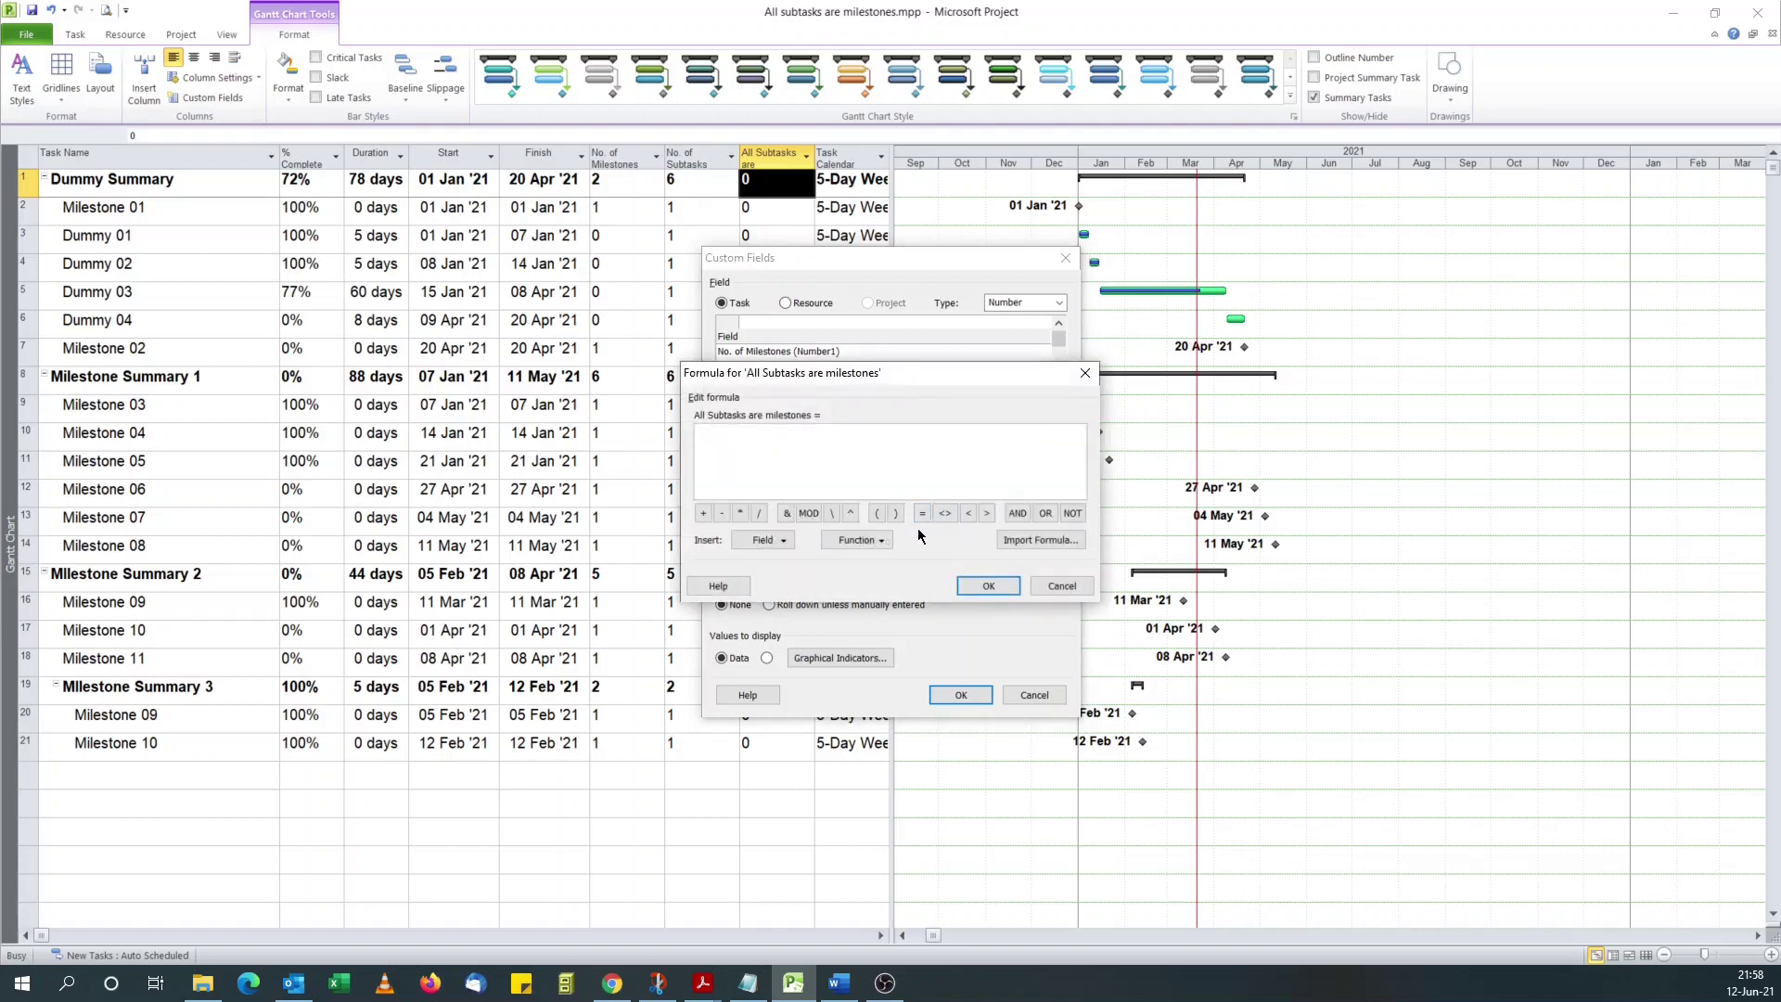
click(886, 546)
mouse_move(894, 599)
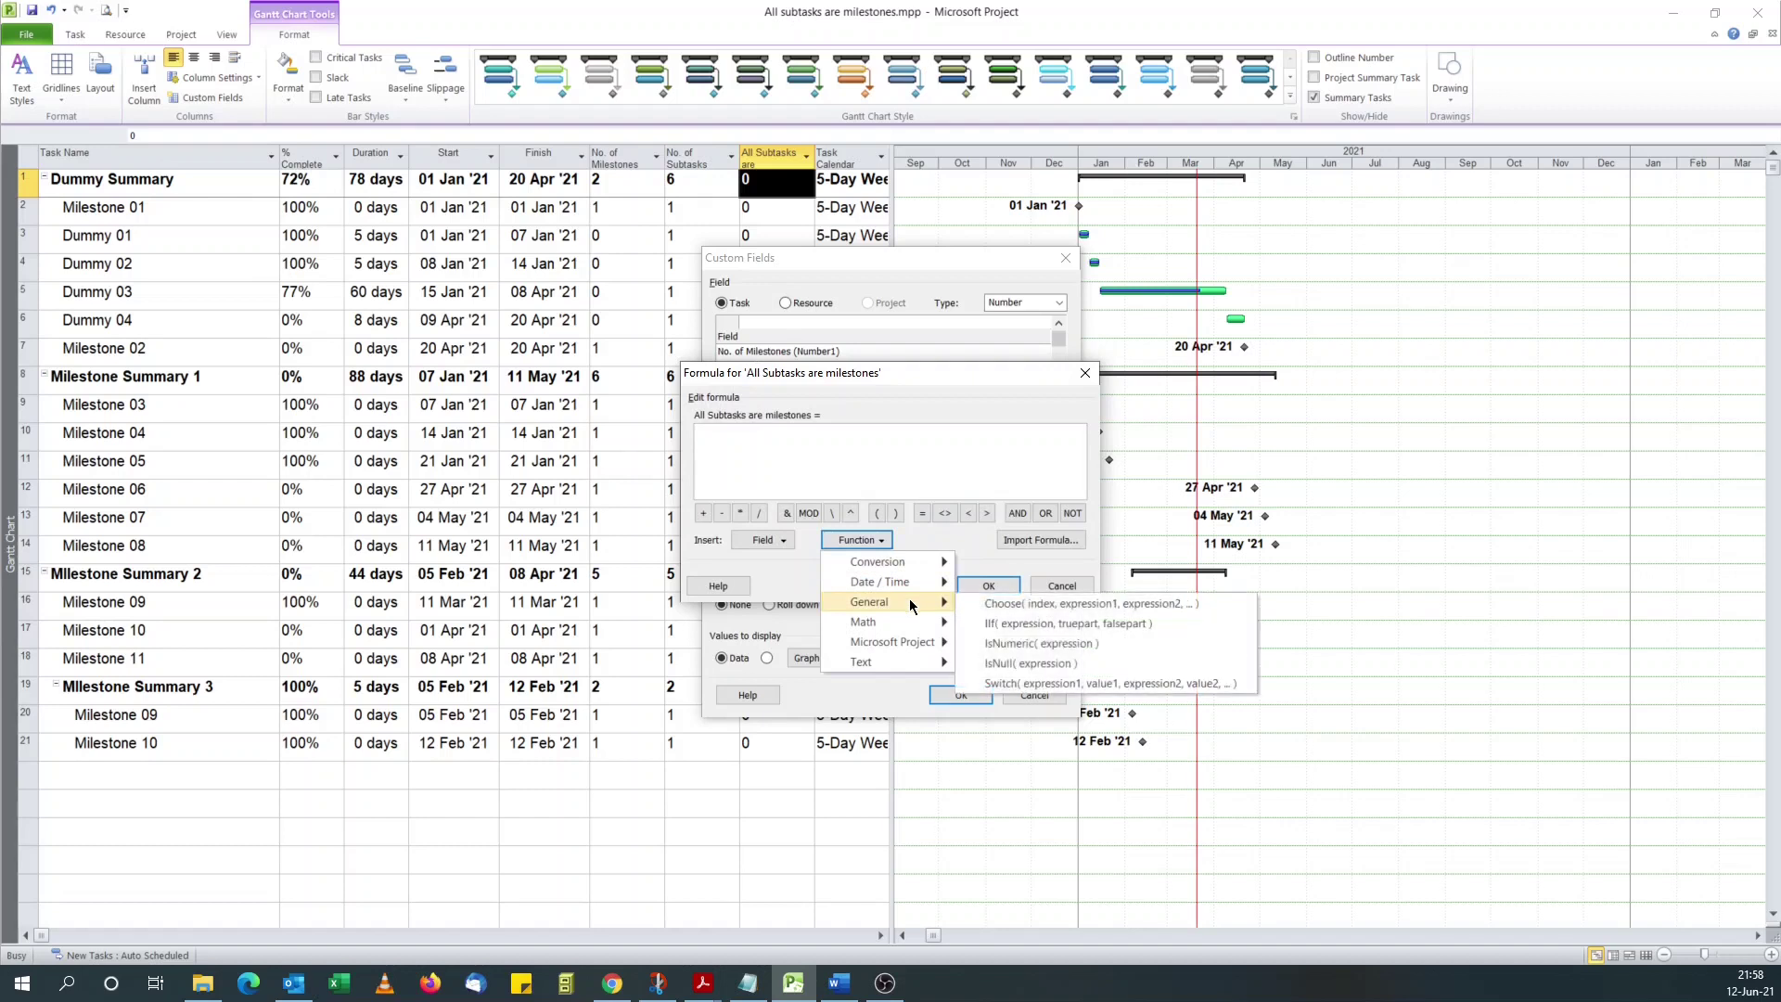
click(1000, 624)
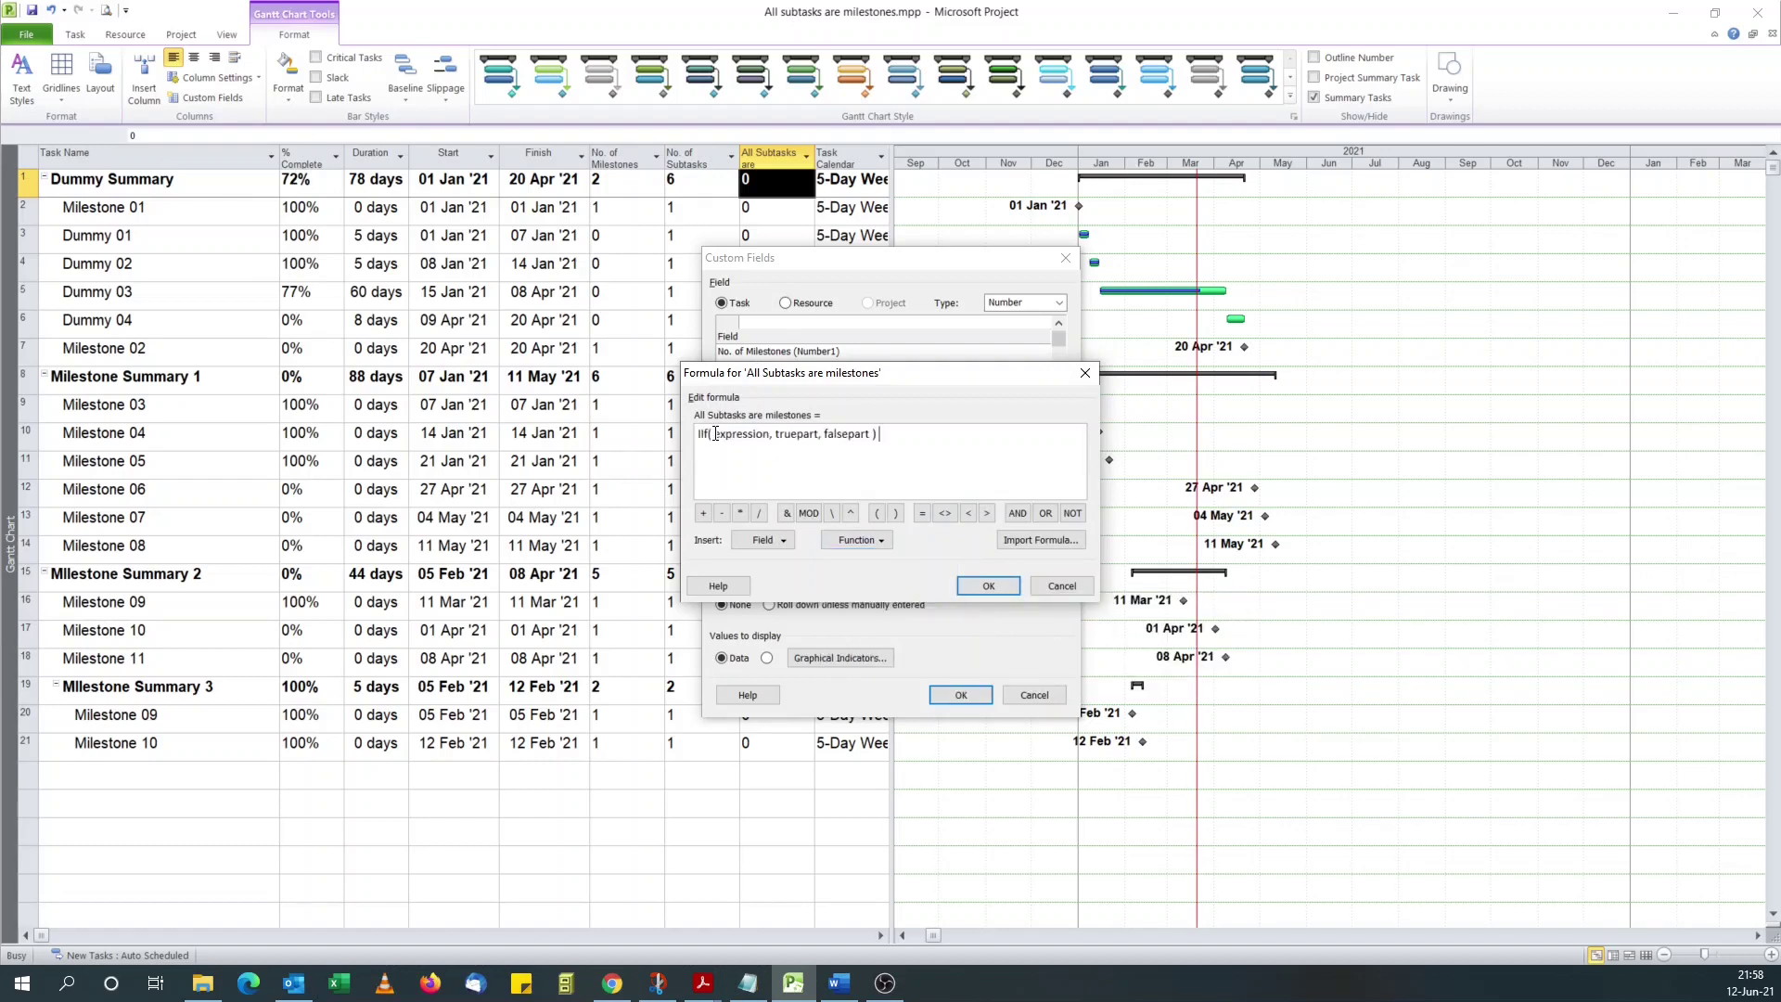
Step: Replace the IIf expression with the [Summary] flag and select truepart for replacement
drag(716, 433, 769, 437)
click(750, 541)
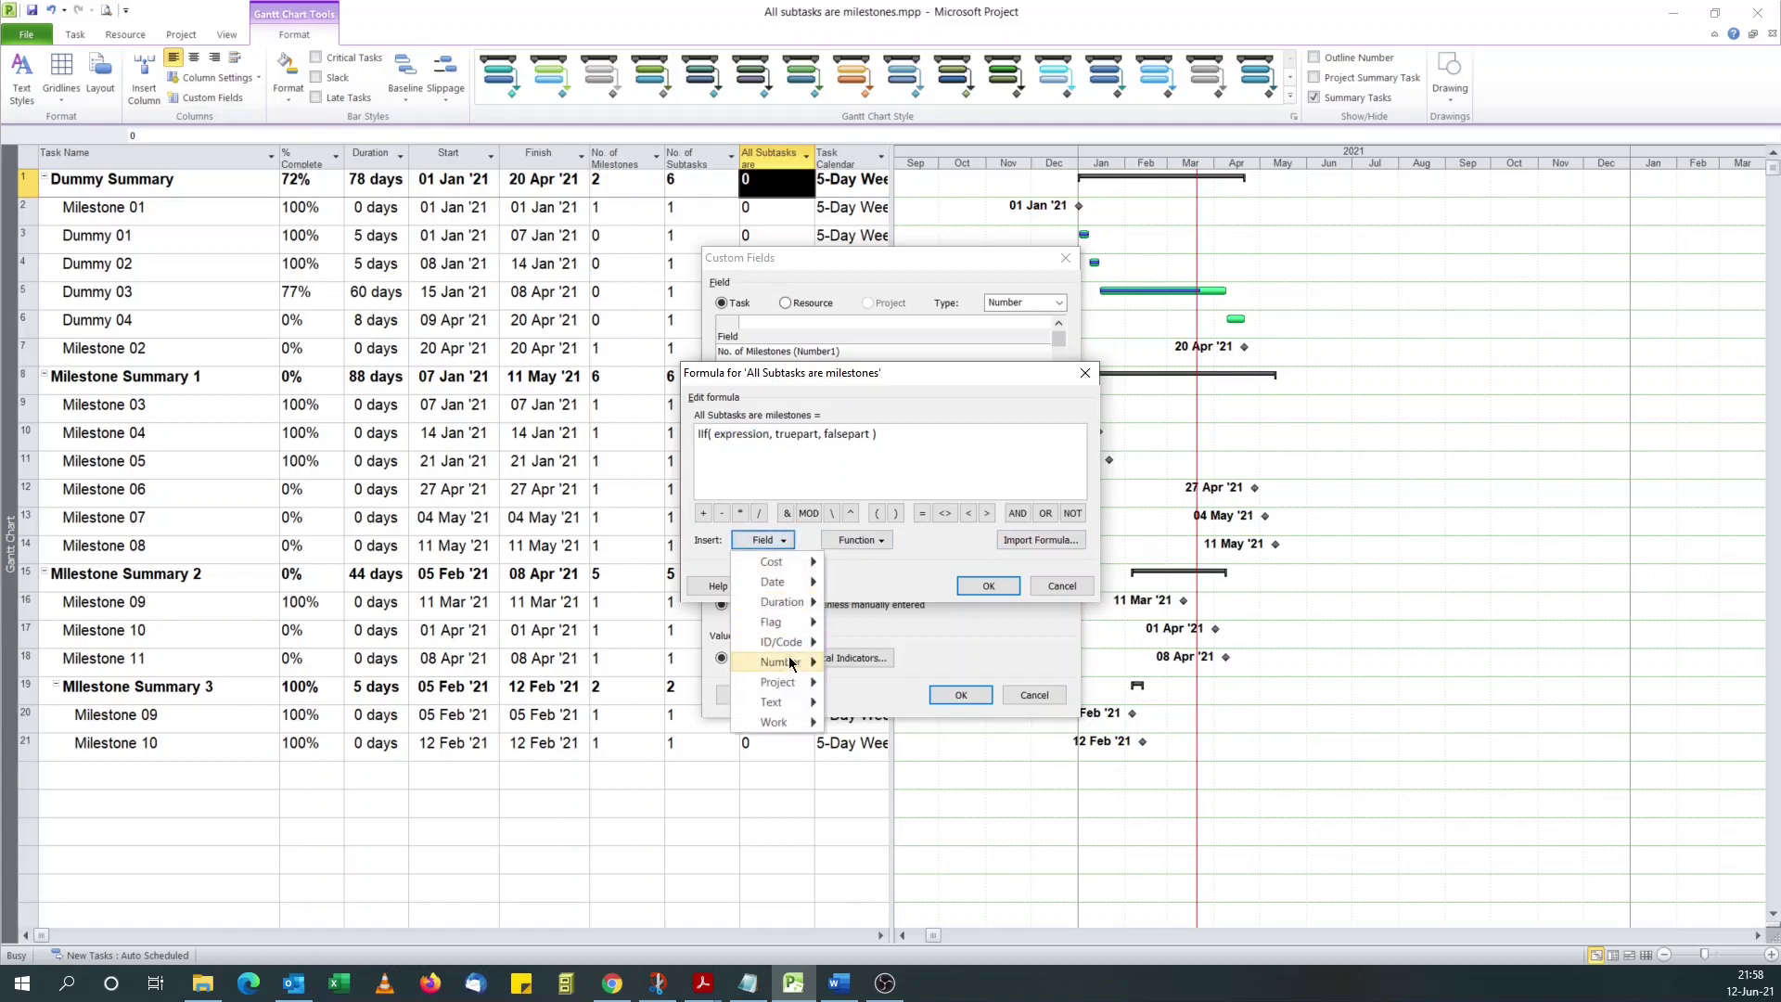
mouse_move(776, 627)
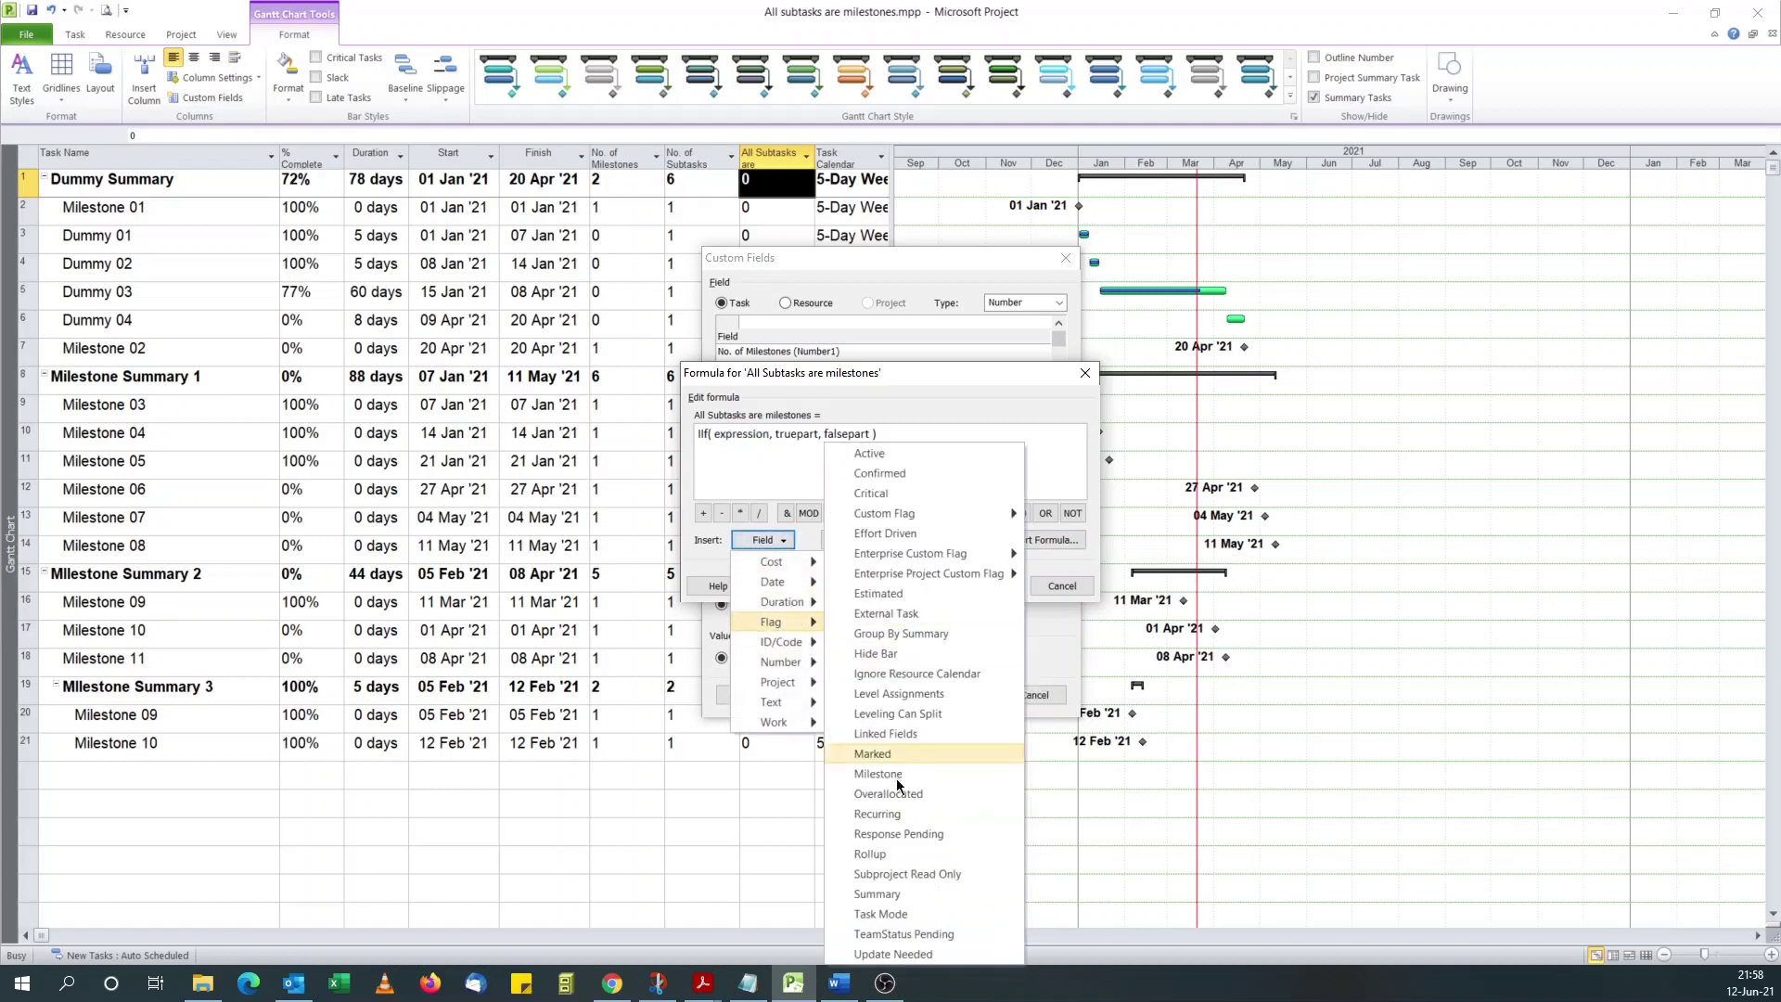
click(900, 896)
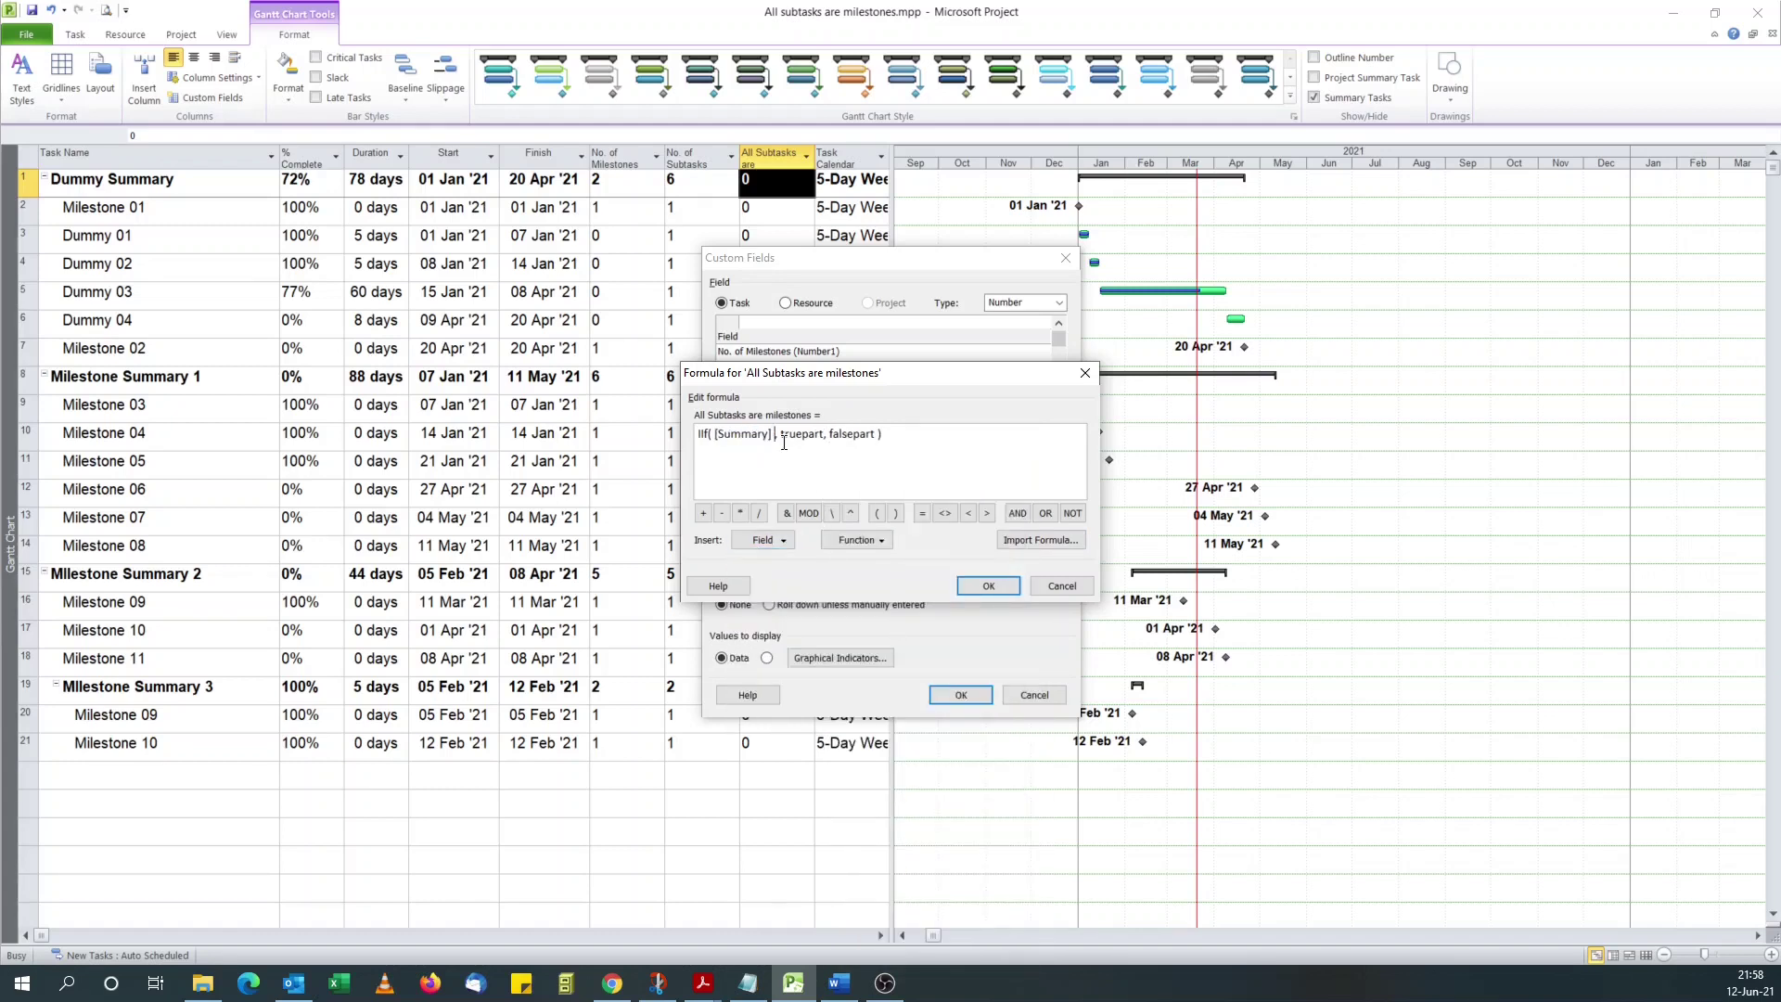
drag(779, 439, 826, 439)
click(771, 538)
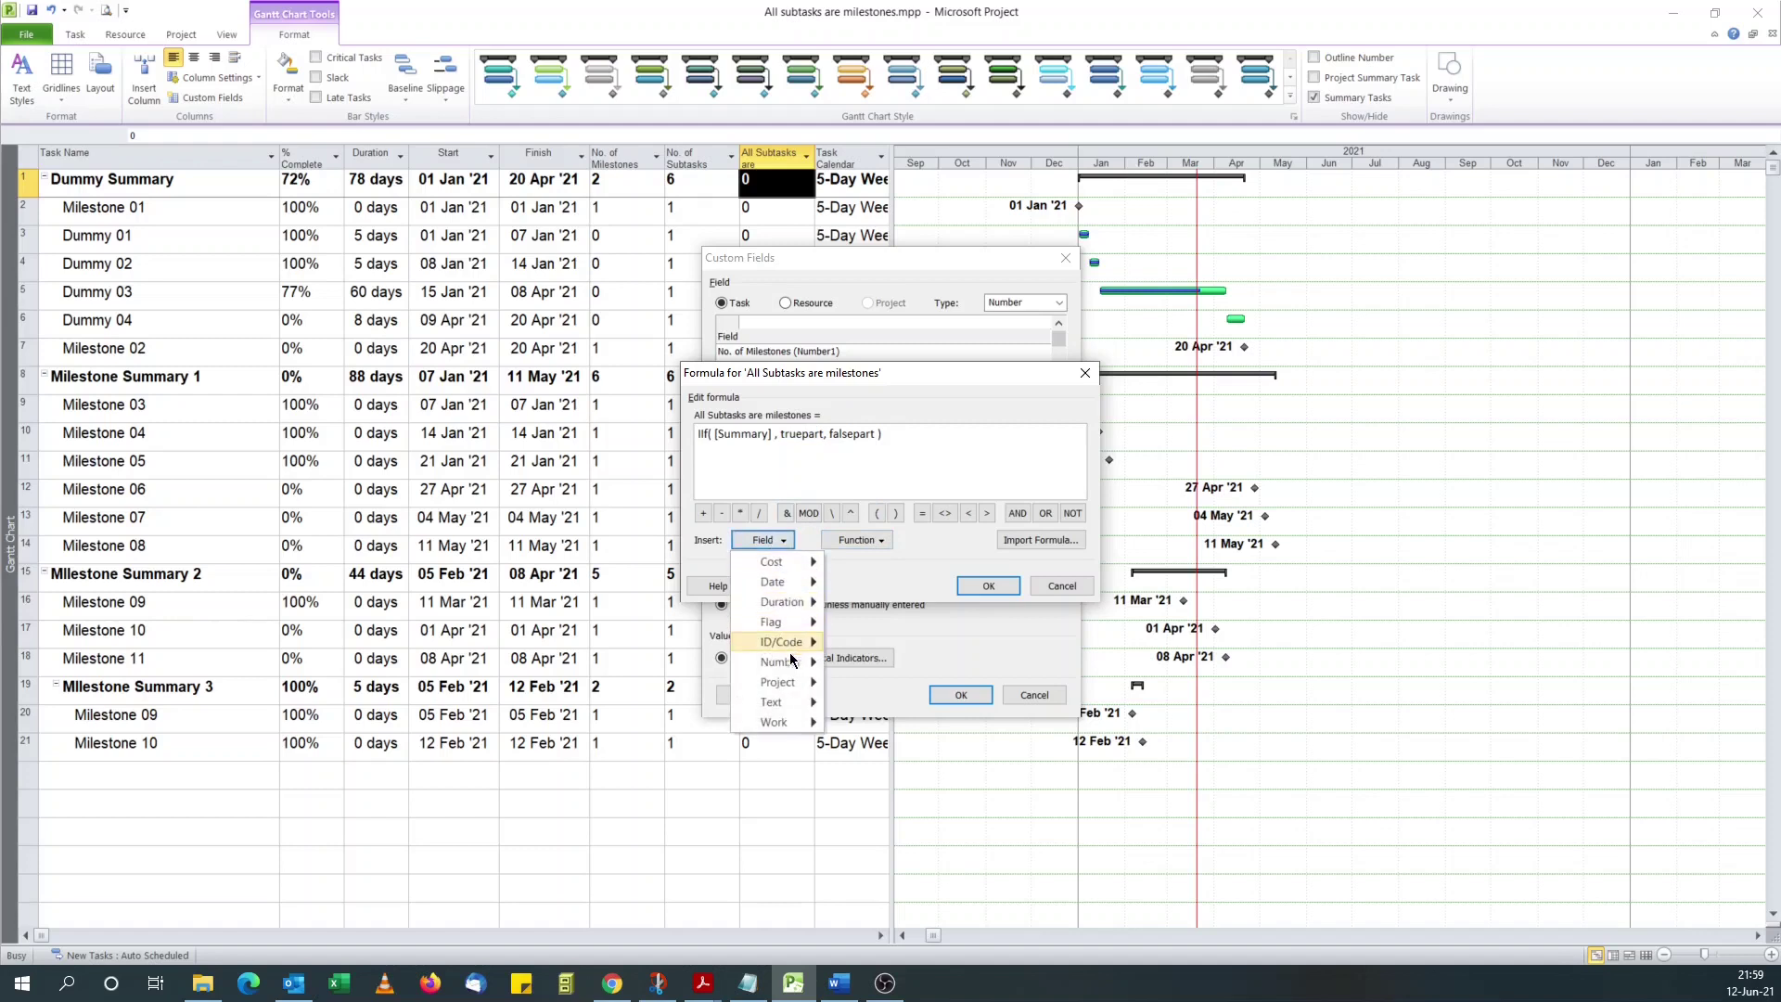
Step: Set the true result to [No. of Milestones] / [No. of Subtasks] from Custom Number fields
mouse_move(791, 665)
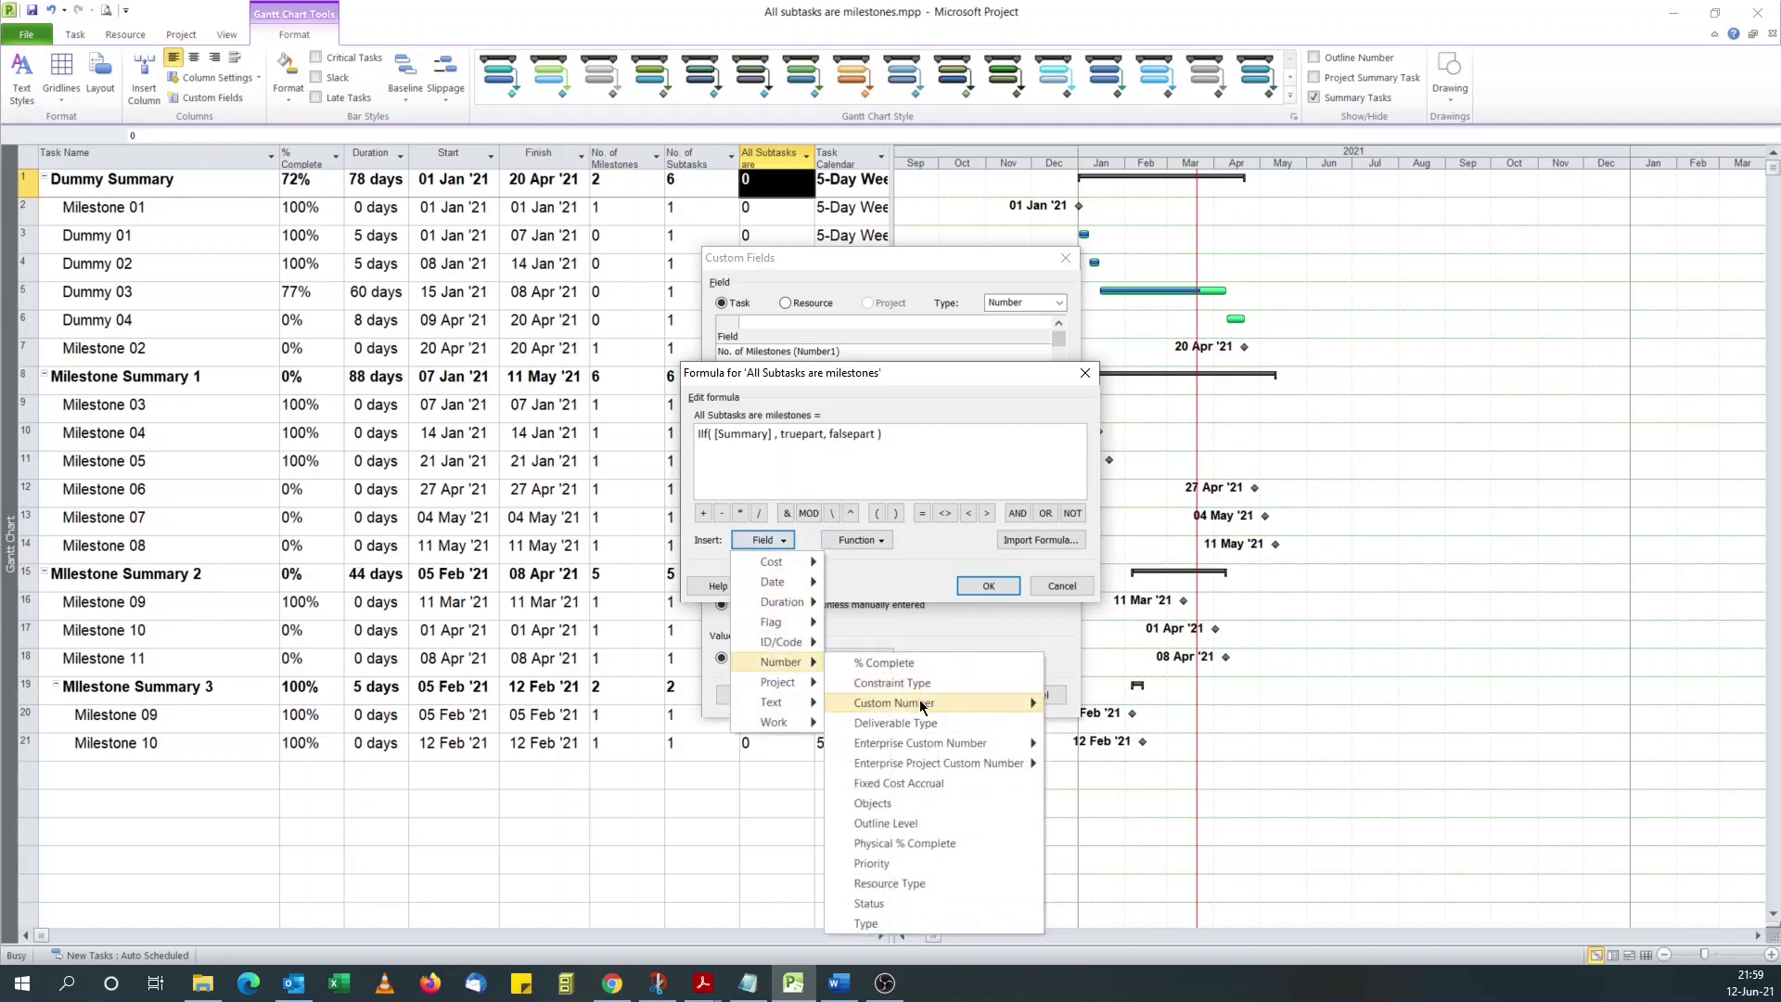
mouse_move(922, 706)
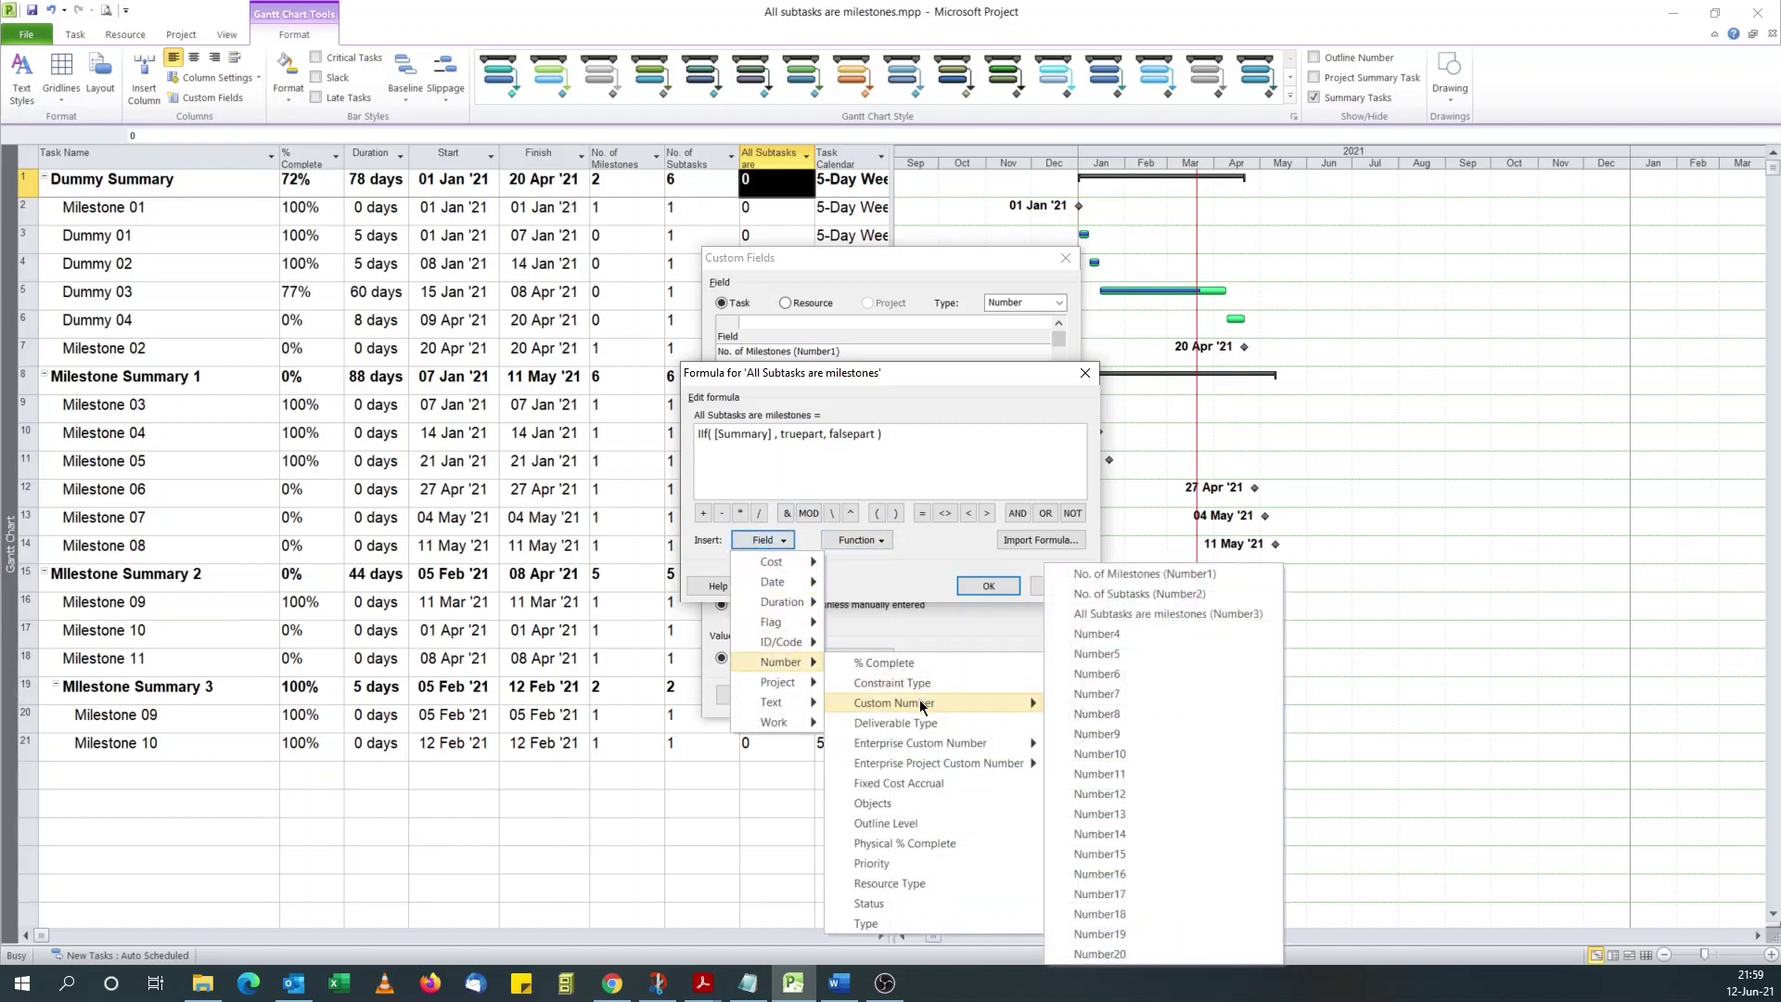
click(1142, 571)
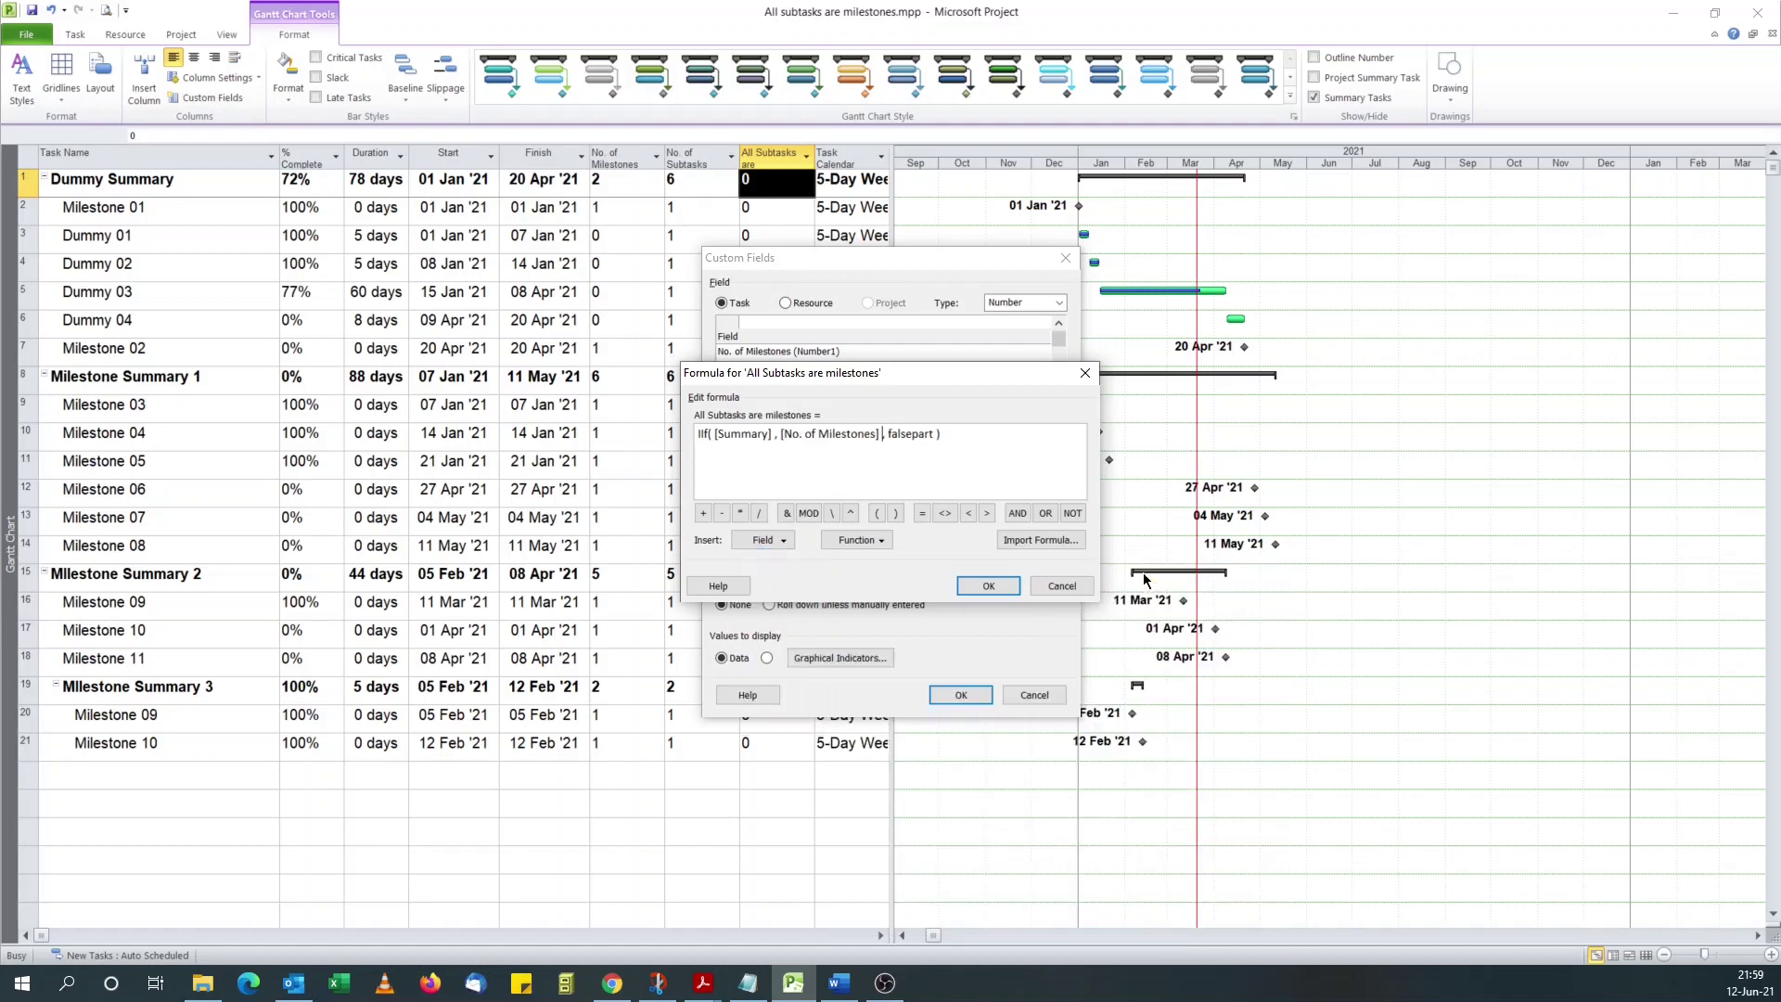
click(759, 513)
click(751, 546)
mouse_move(796, 665)
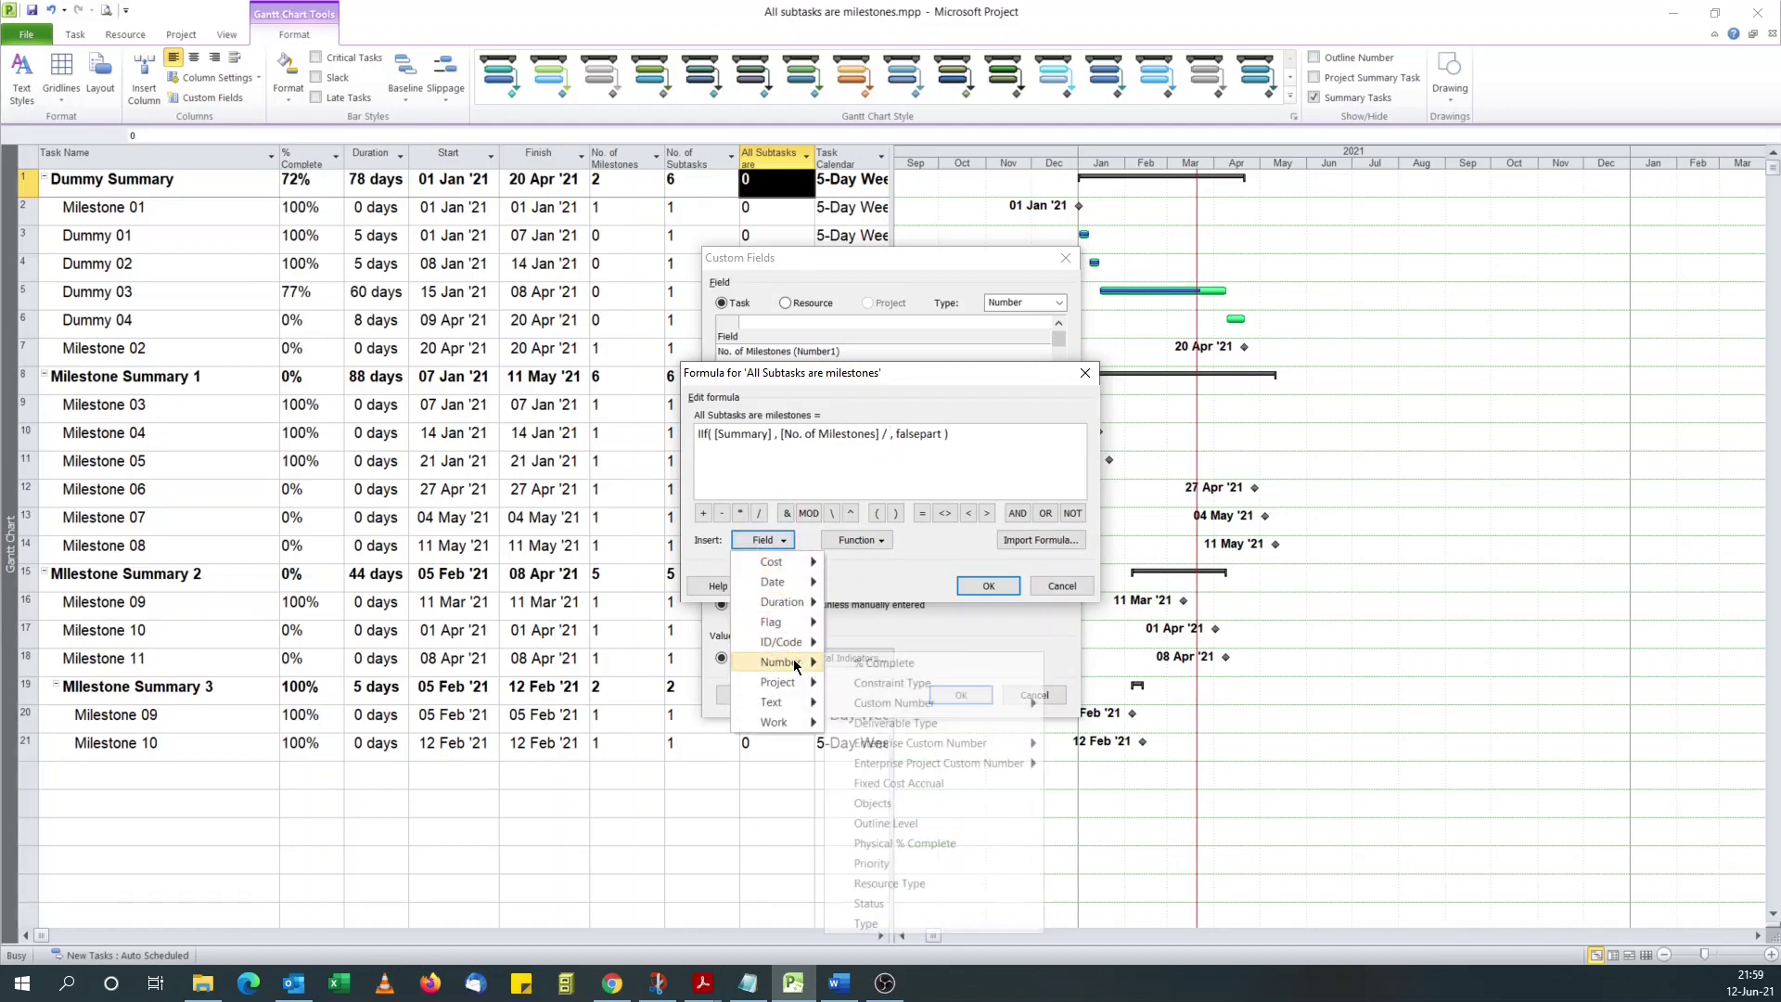
mouse_move(974, 703)
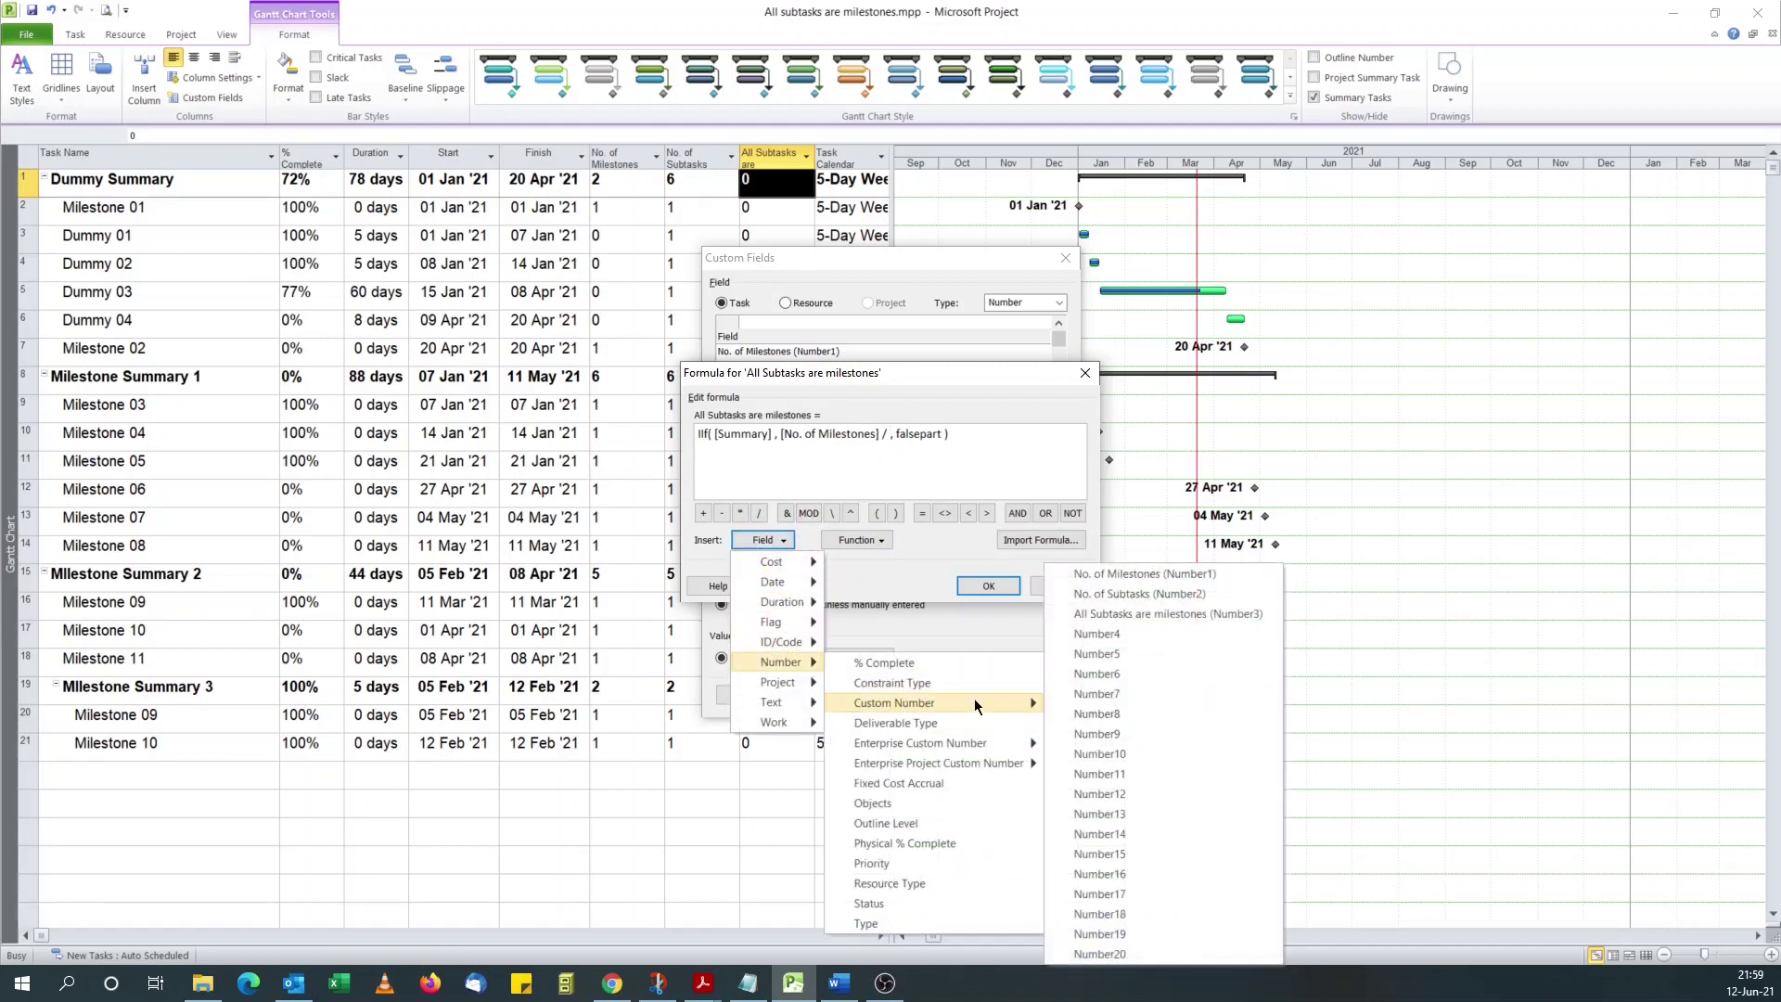
click(1141, 594)
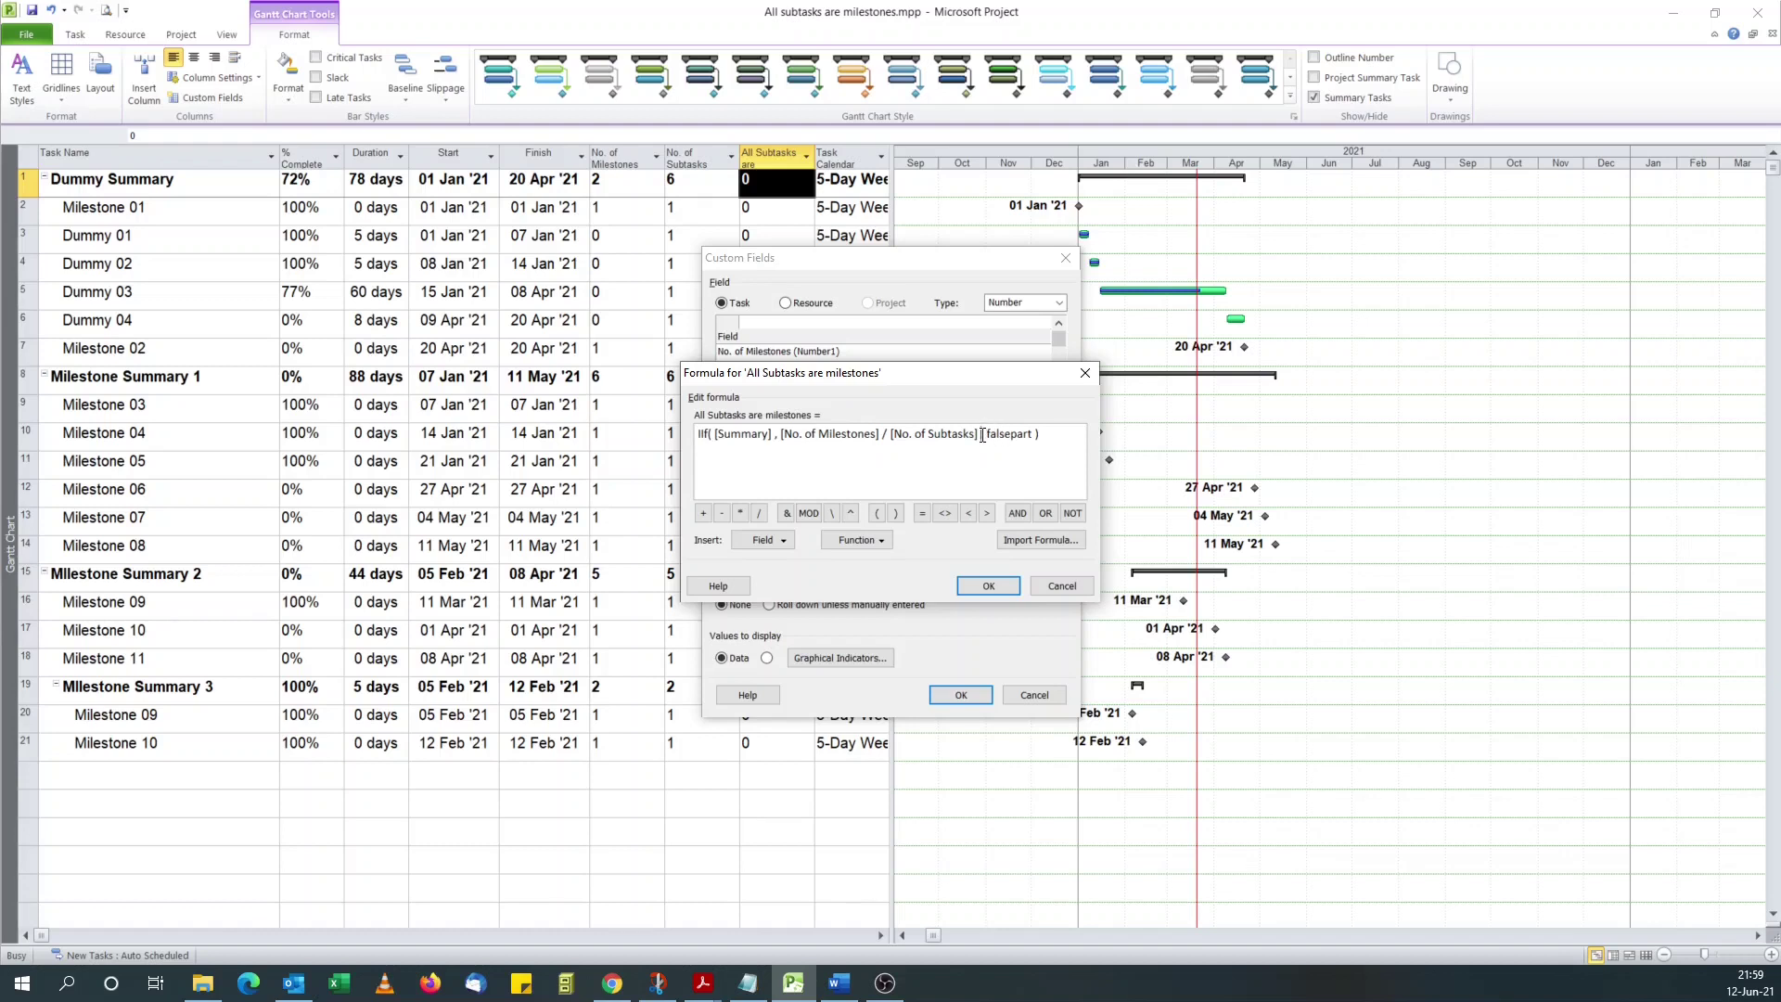
Step: Set the false result to 0 and save the formula, accepting replacement of existing data
drag(988, 435, 1033, 435)
text(0)
click(991, 587)
click(851, 556)
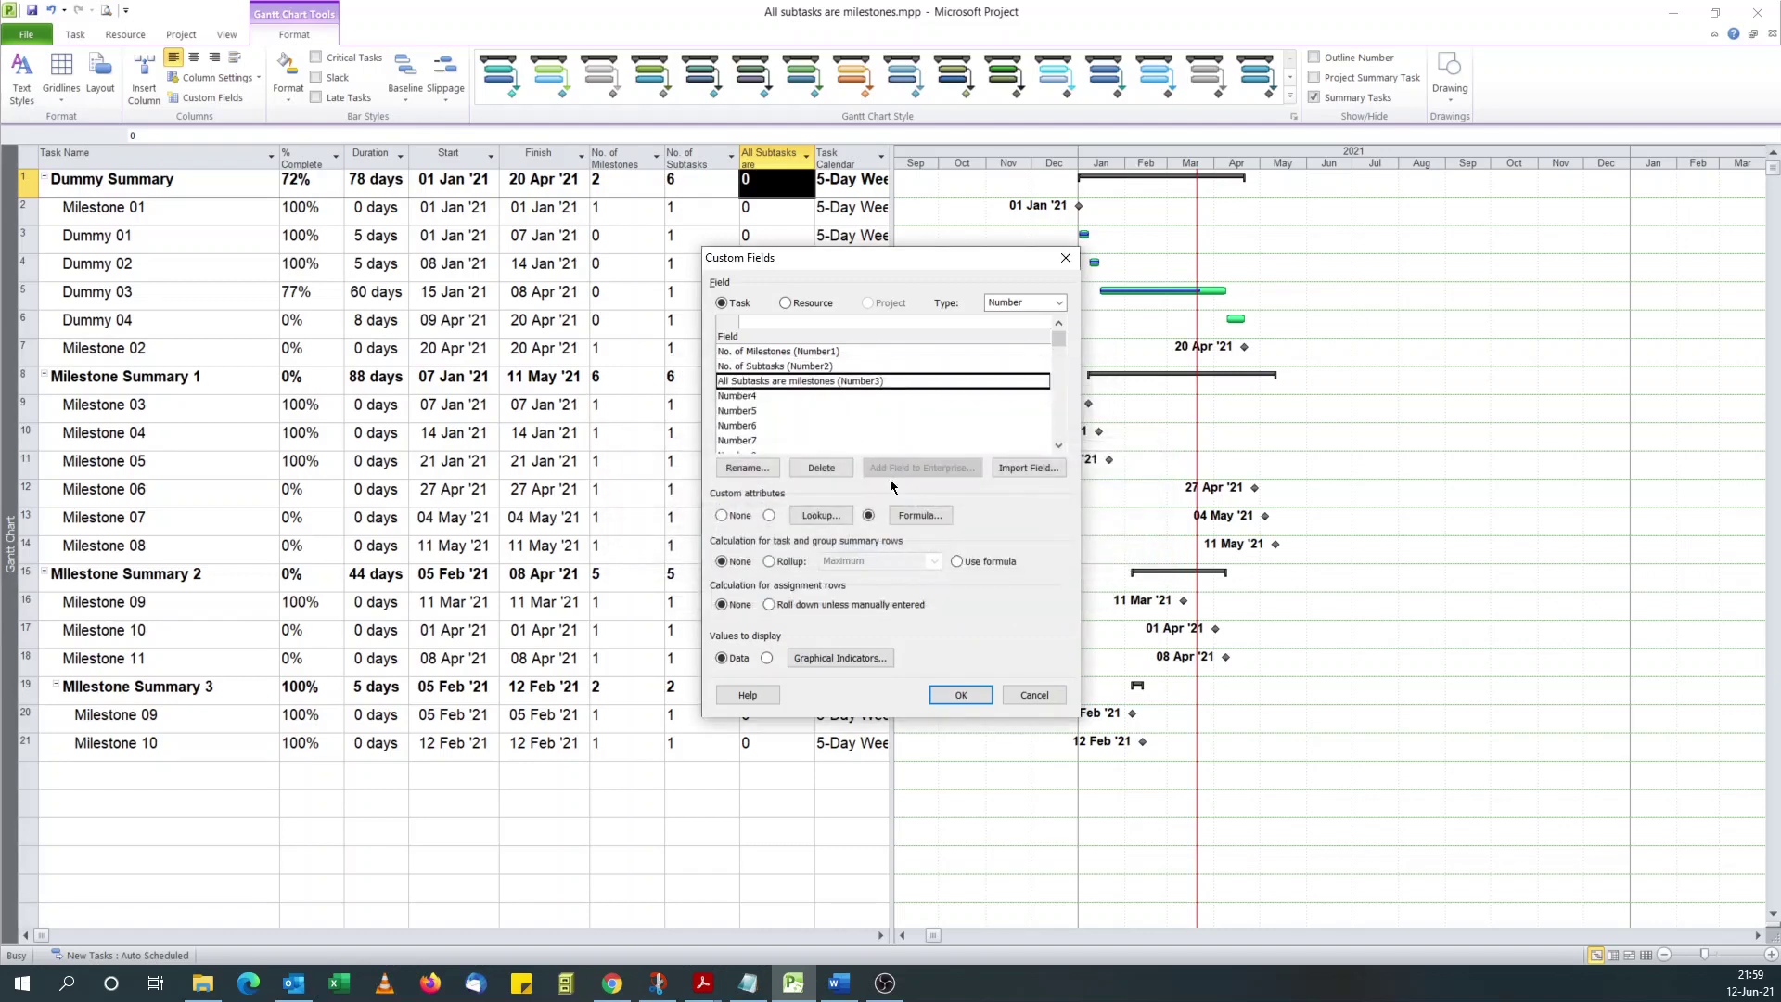
Step: Recheck the formula, set summary rows to 'Use formula', and apply the Custom Fields settings
click(911, 515)
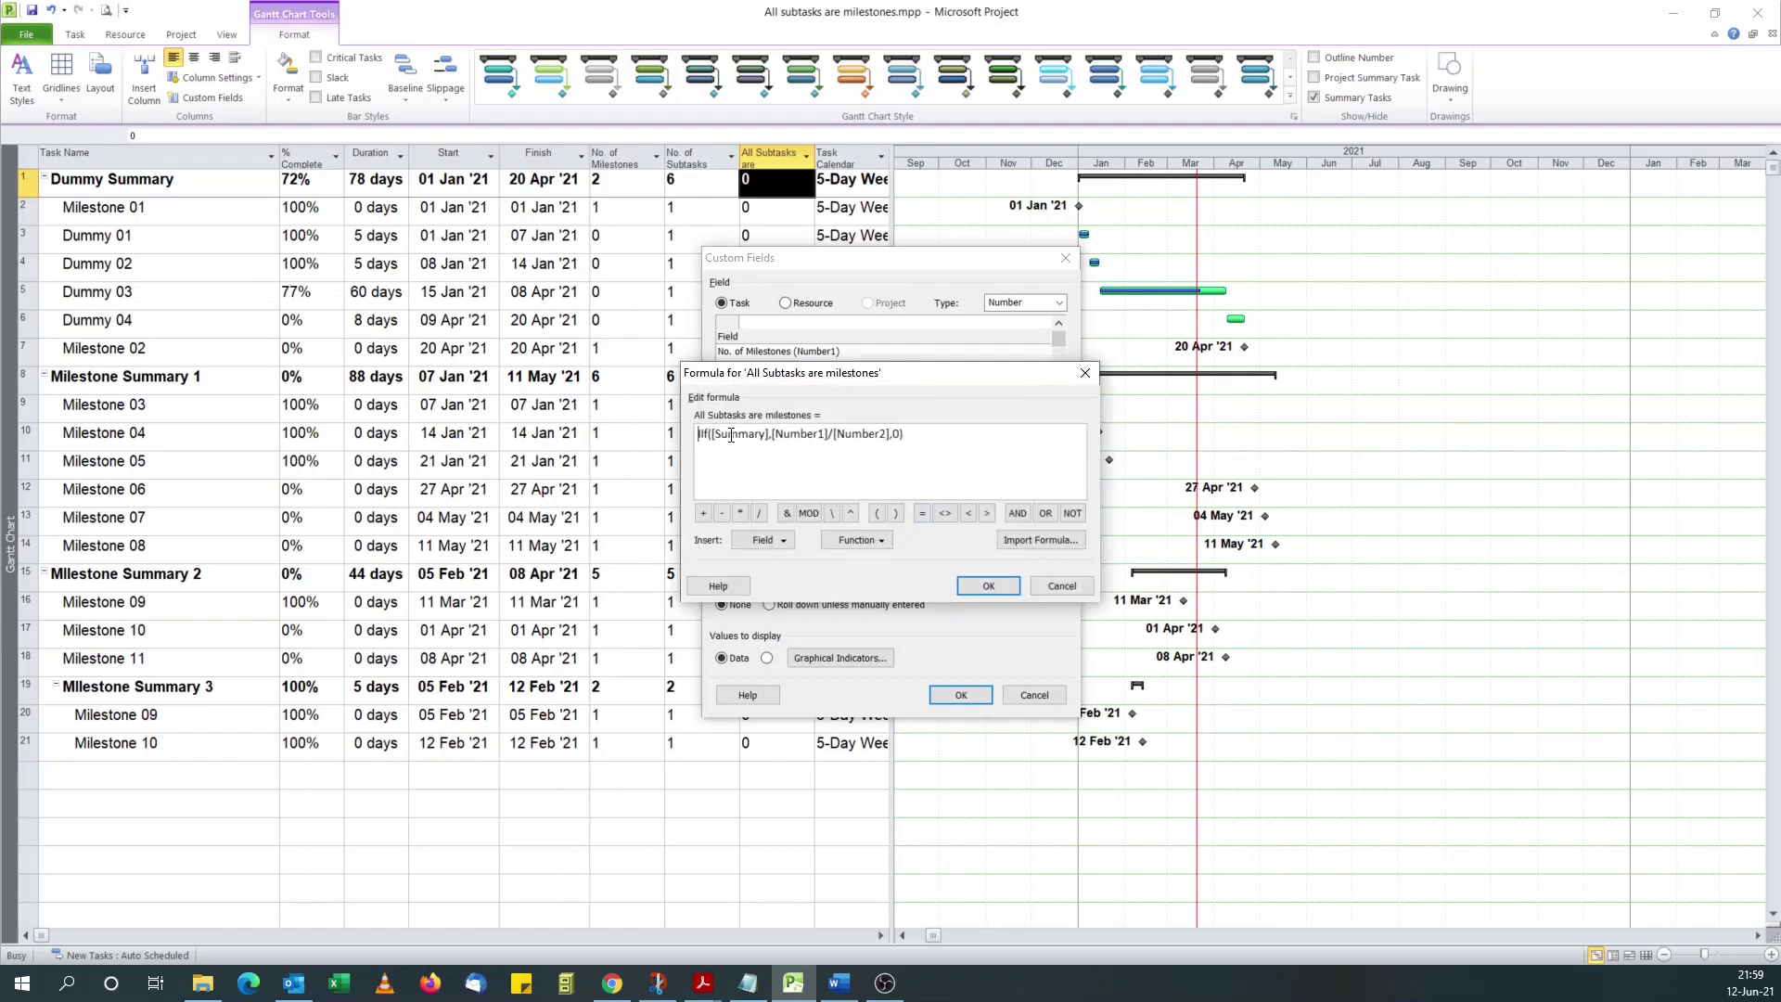
click(983, 585)
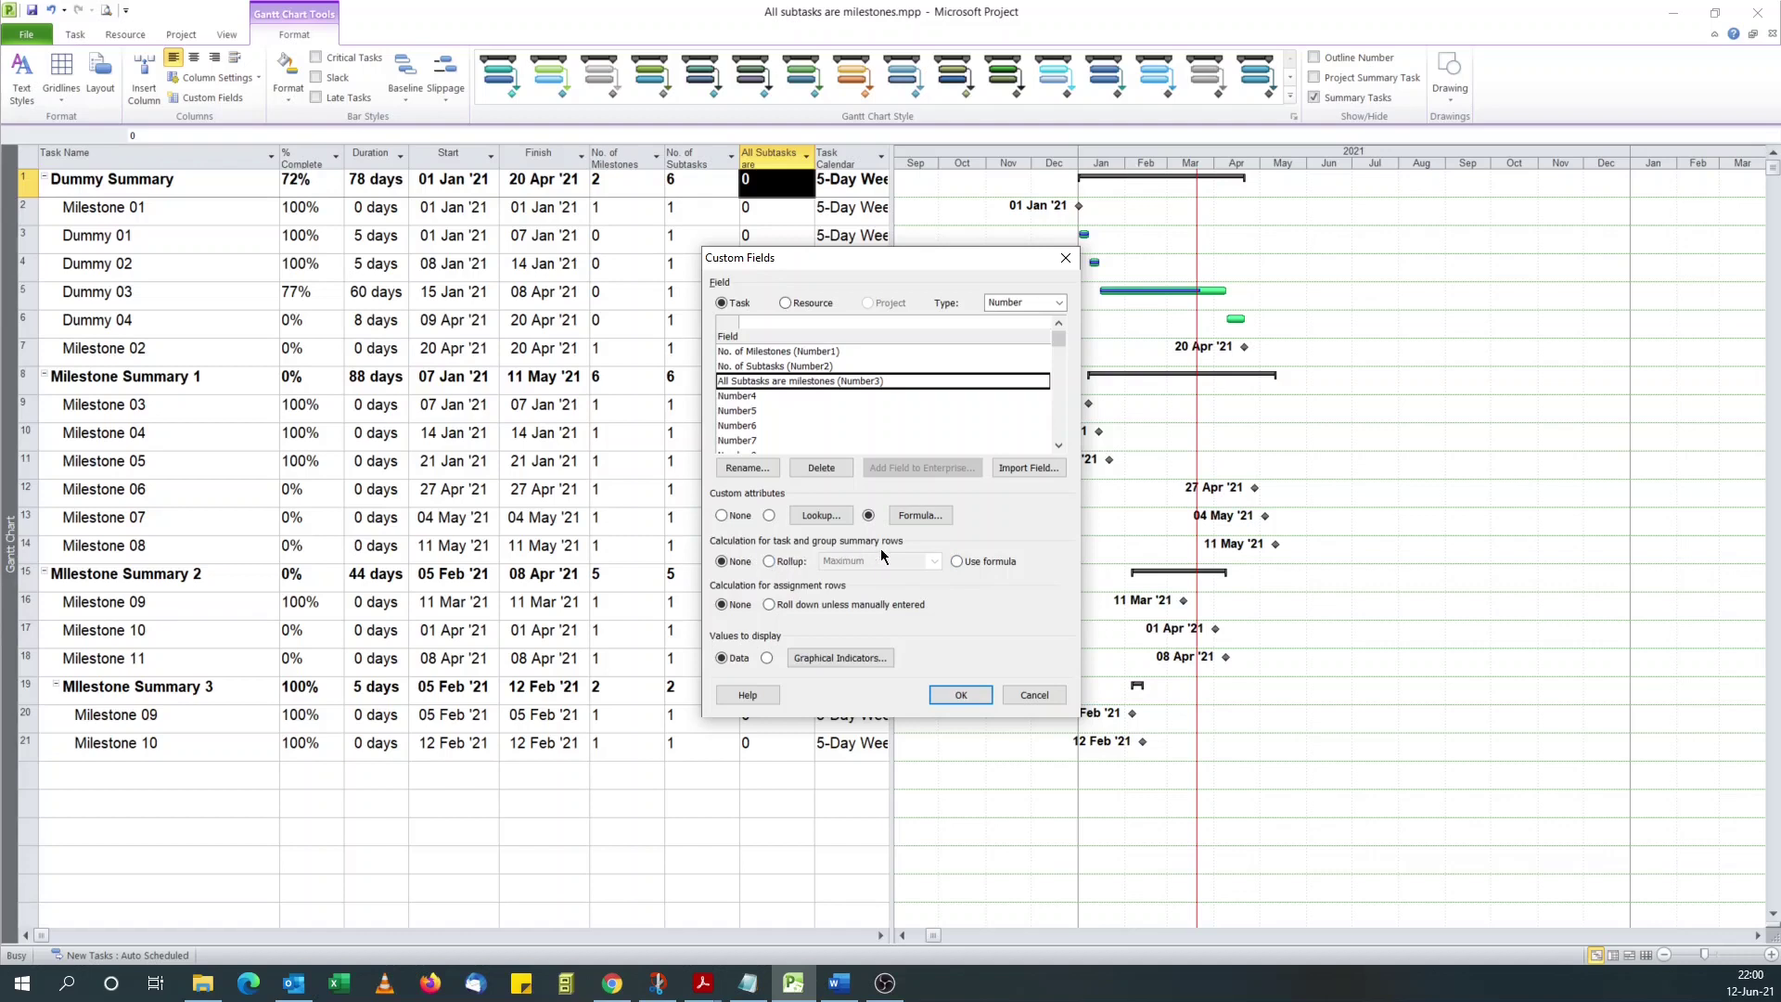
click(956, 561)
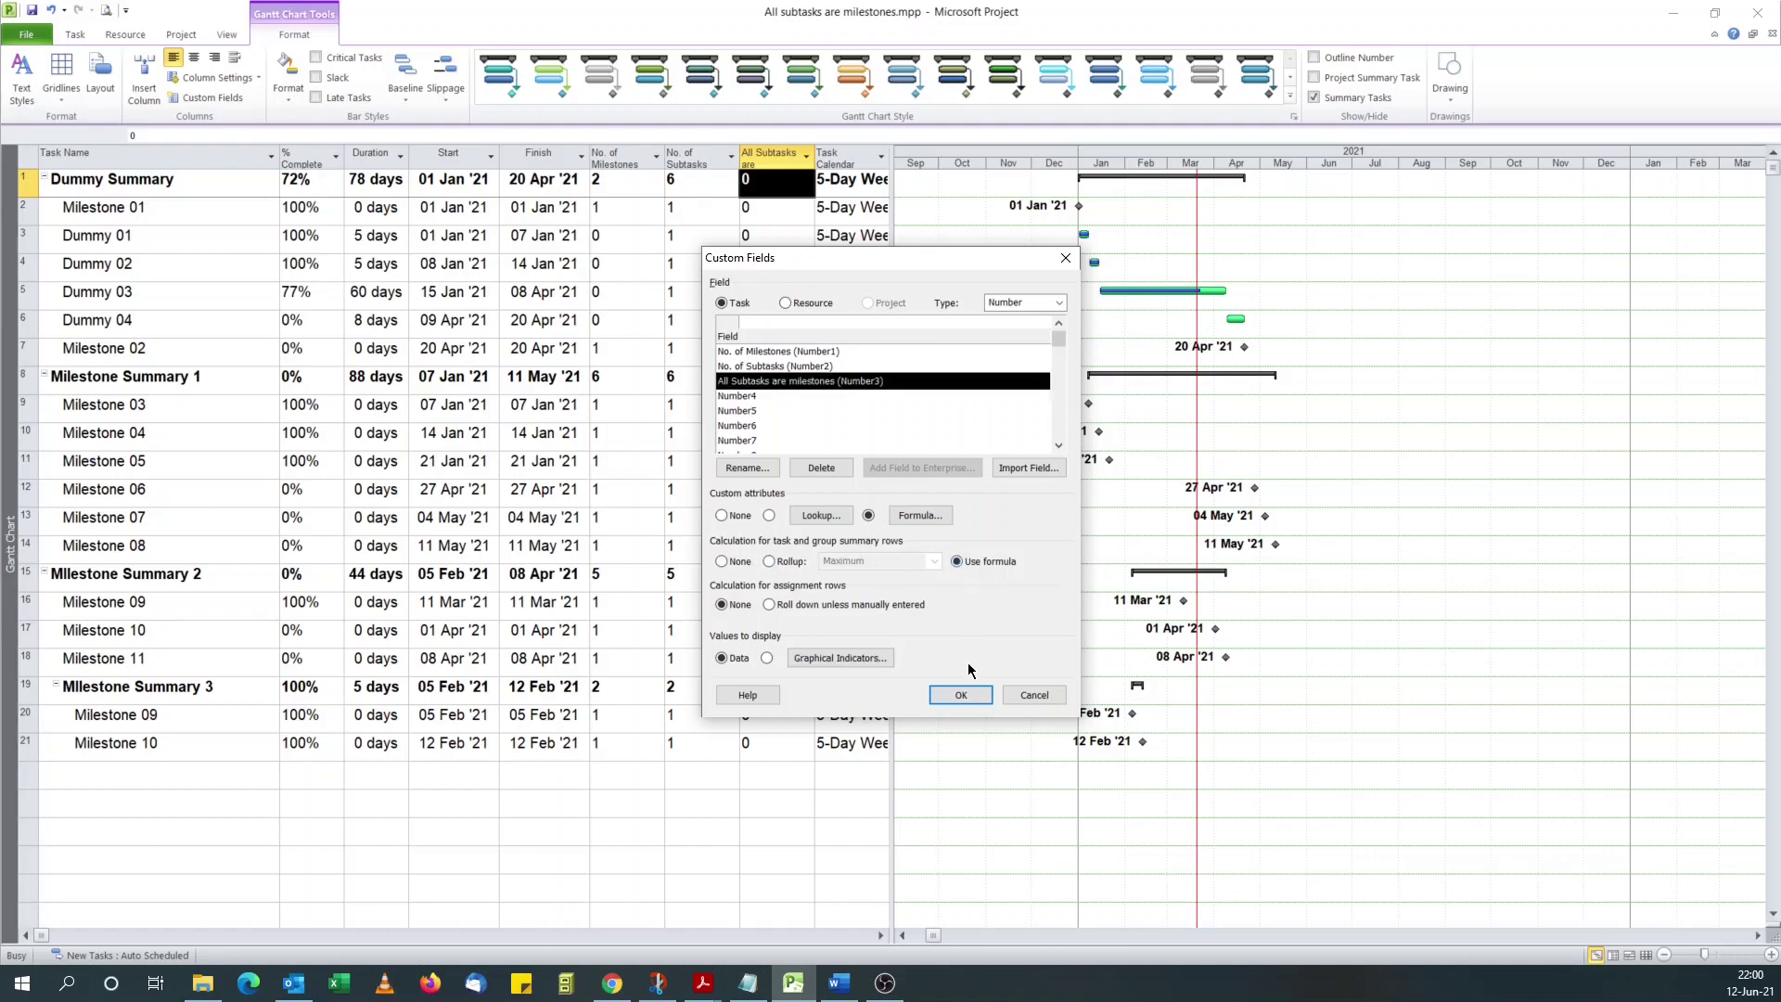
click(965, 694)
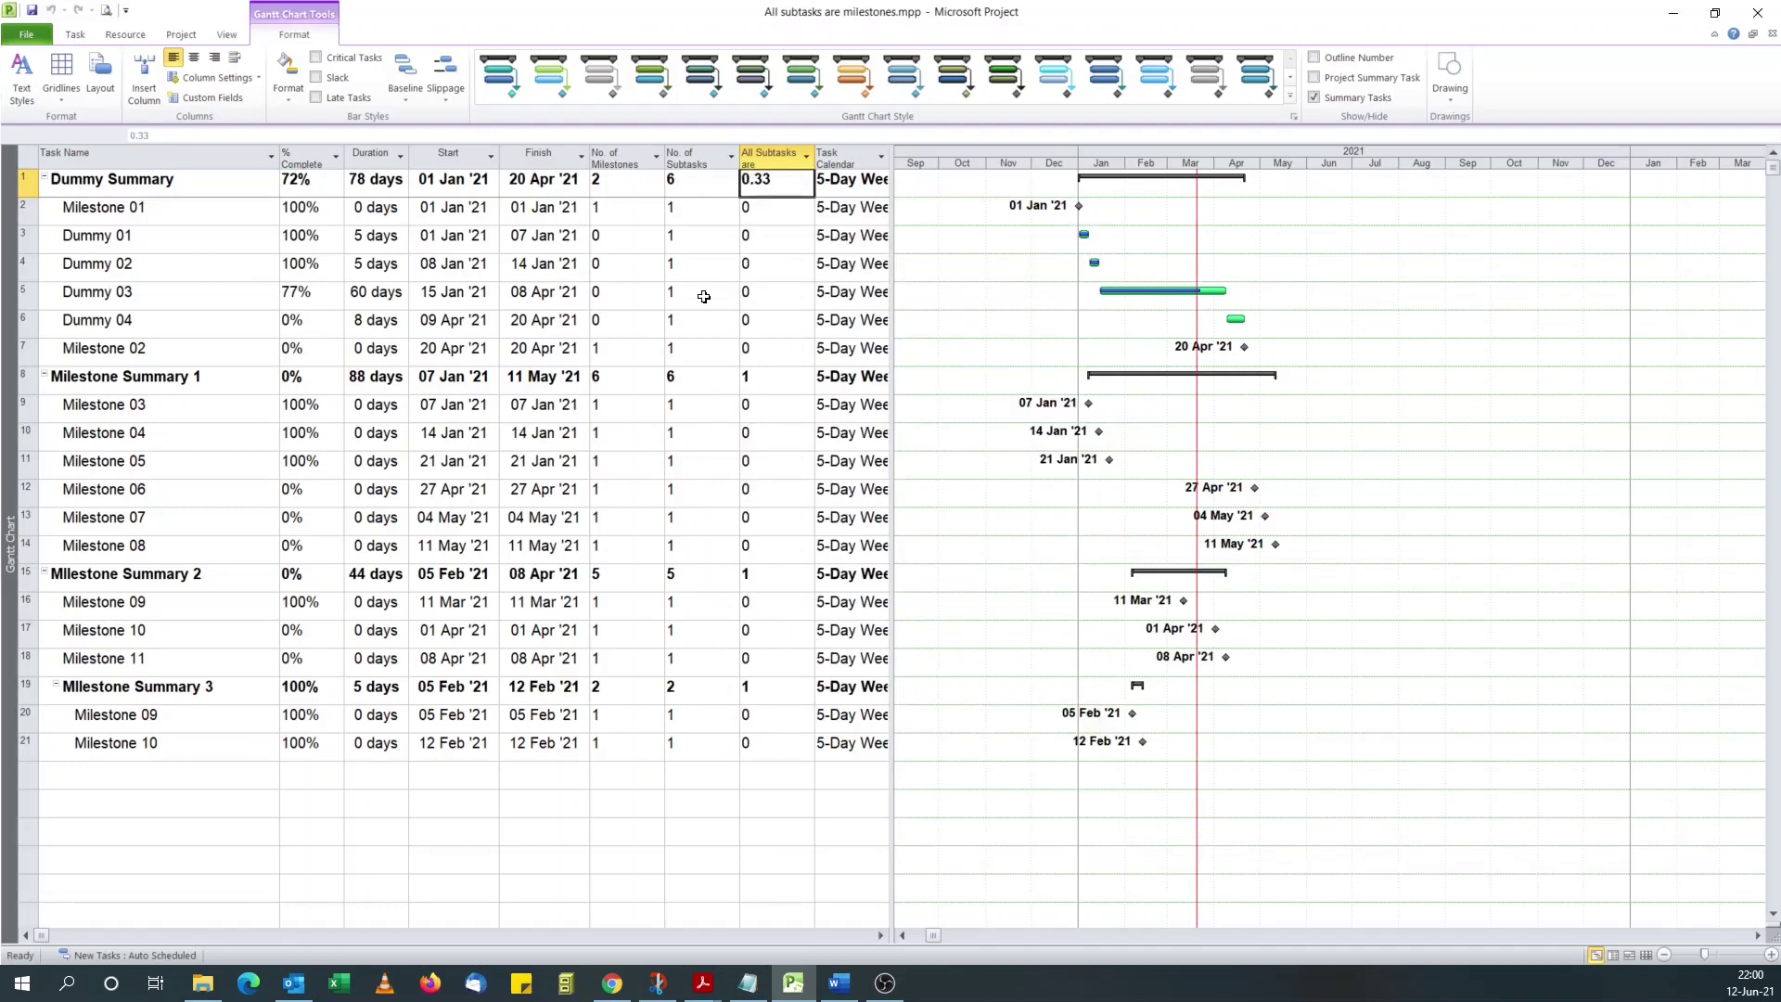
click(153, 178)
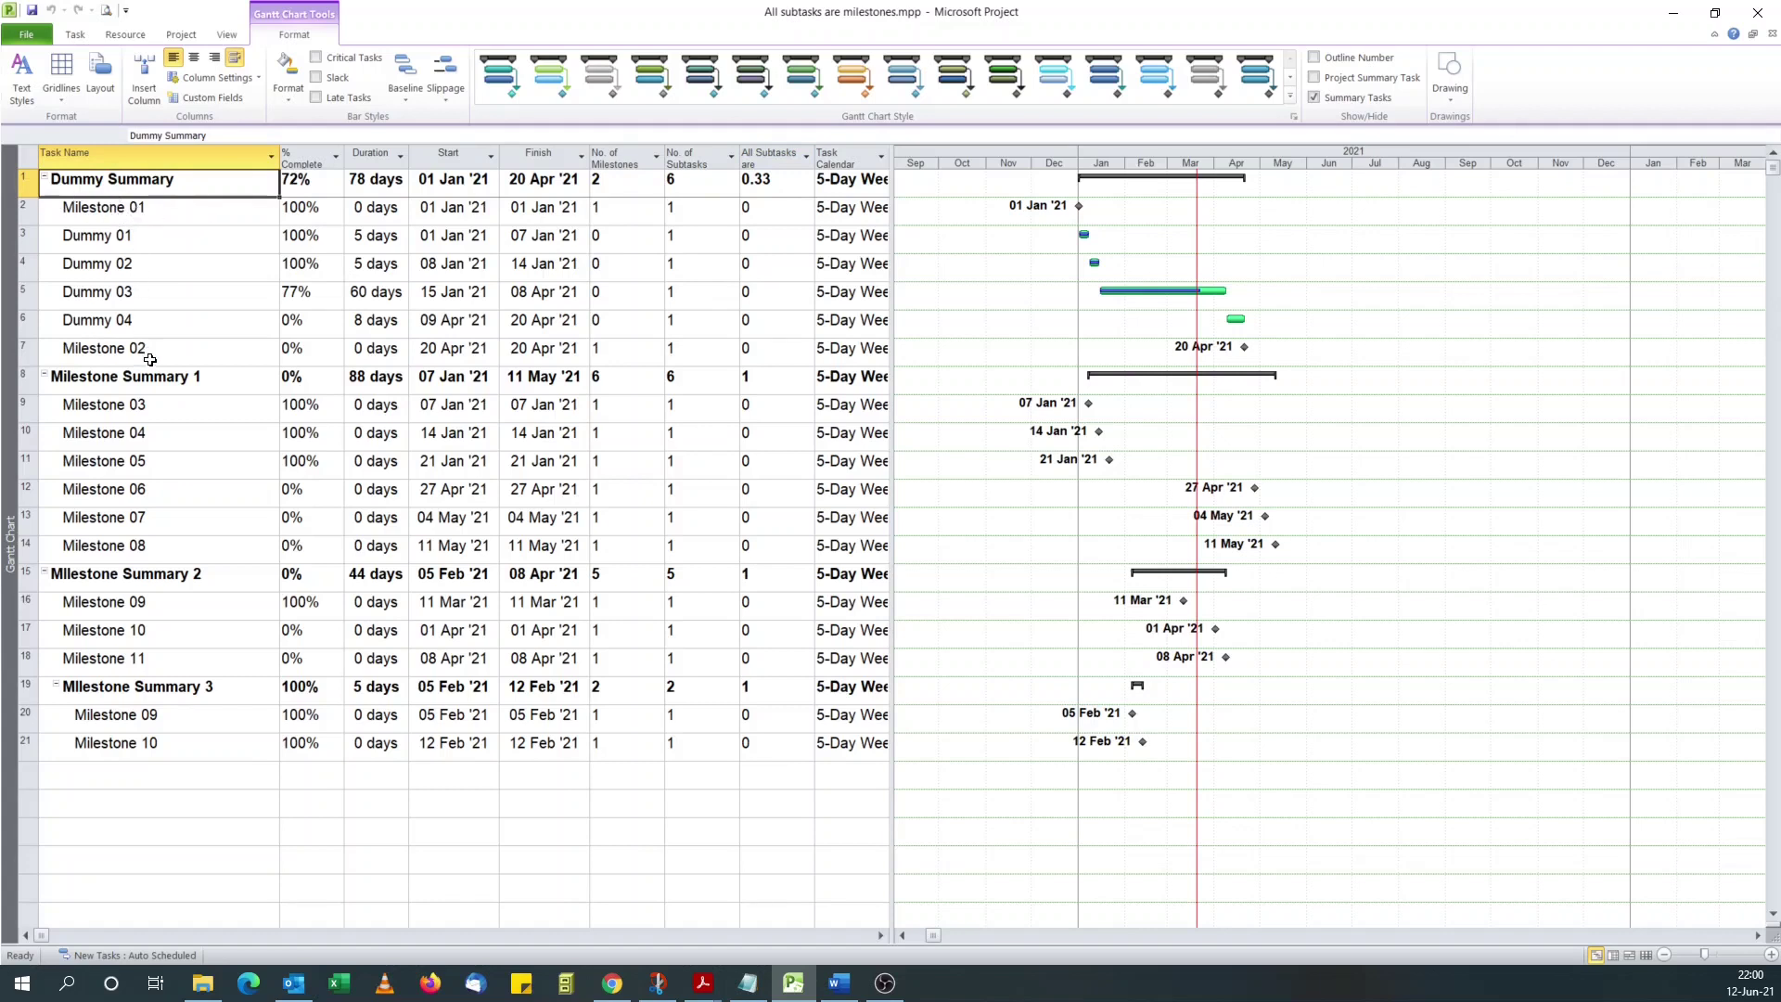
click(753, 180)
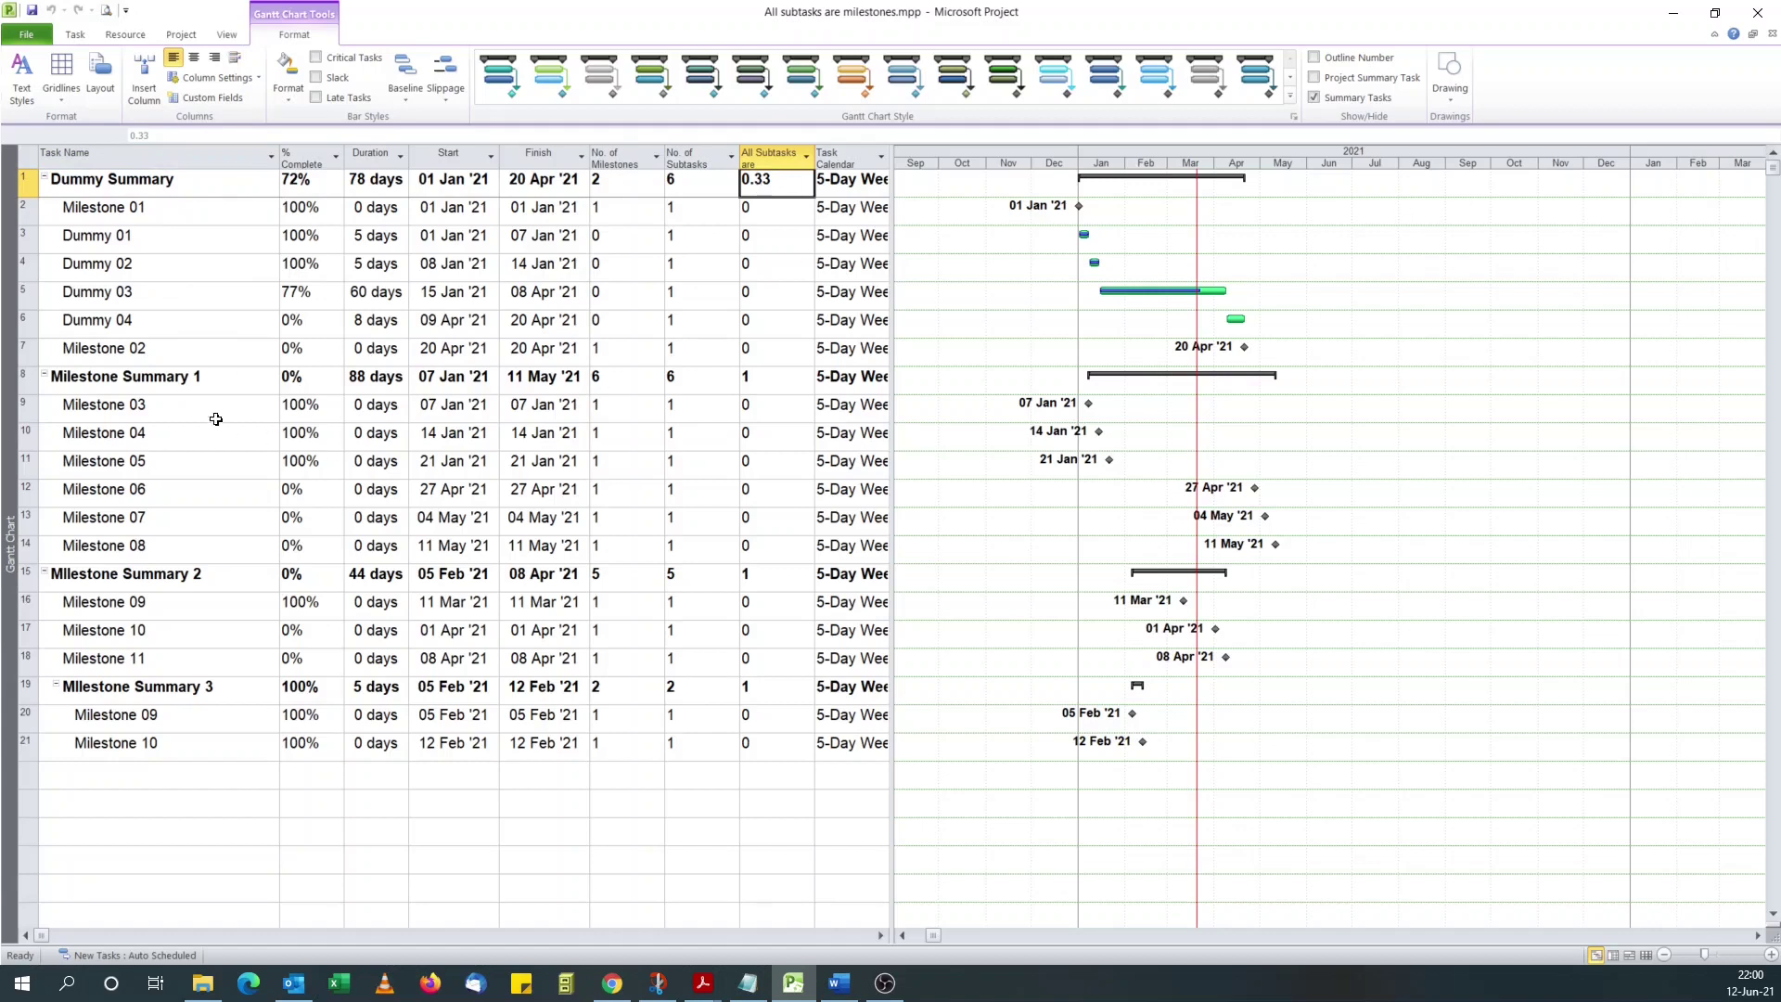
click(198, 381)
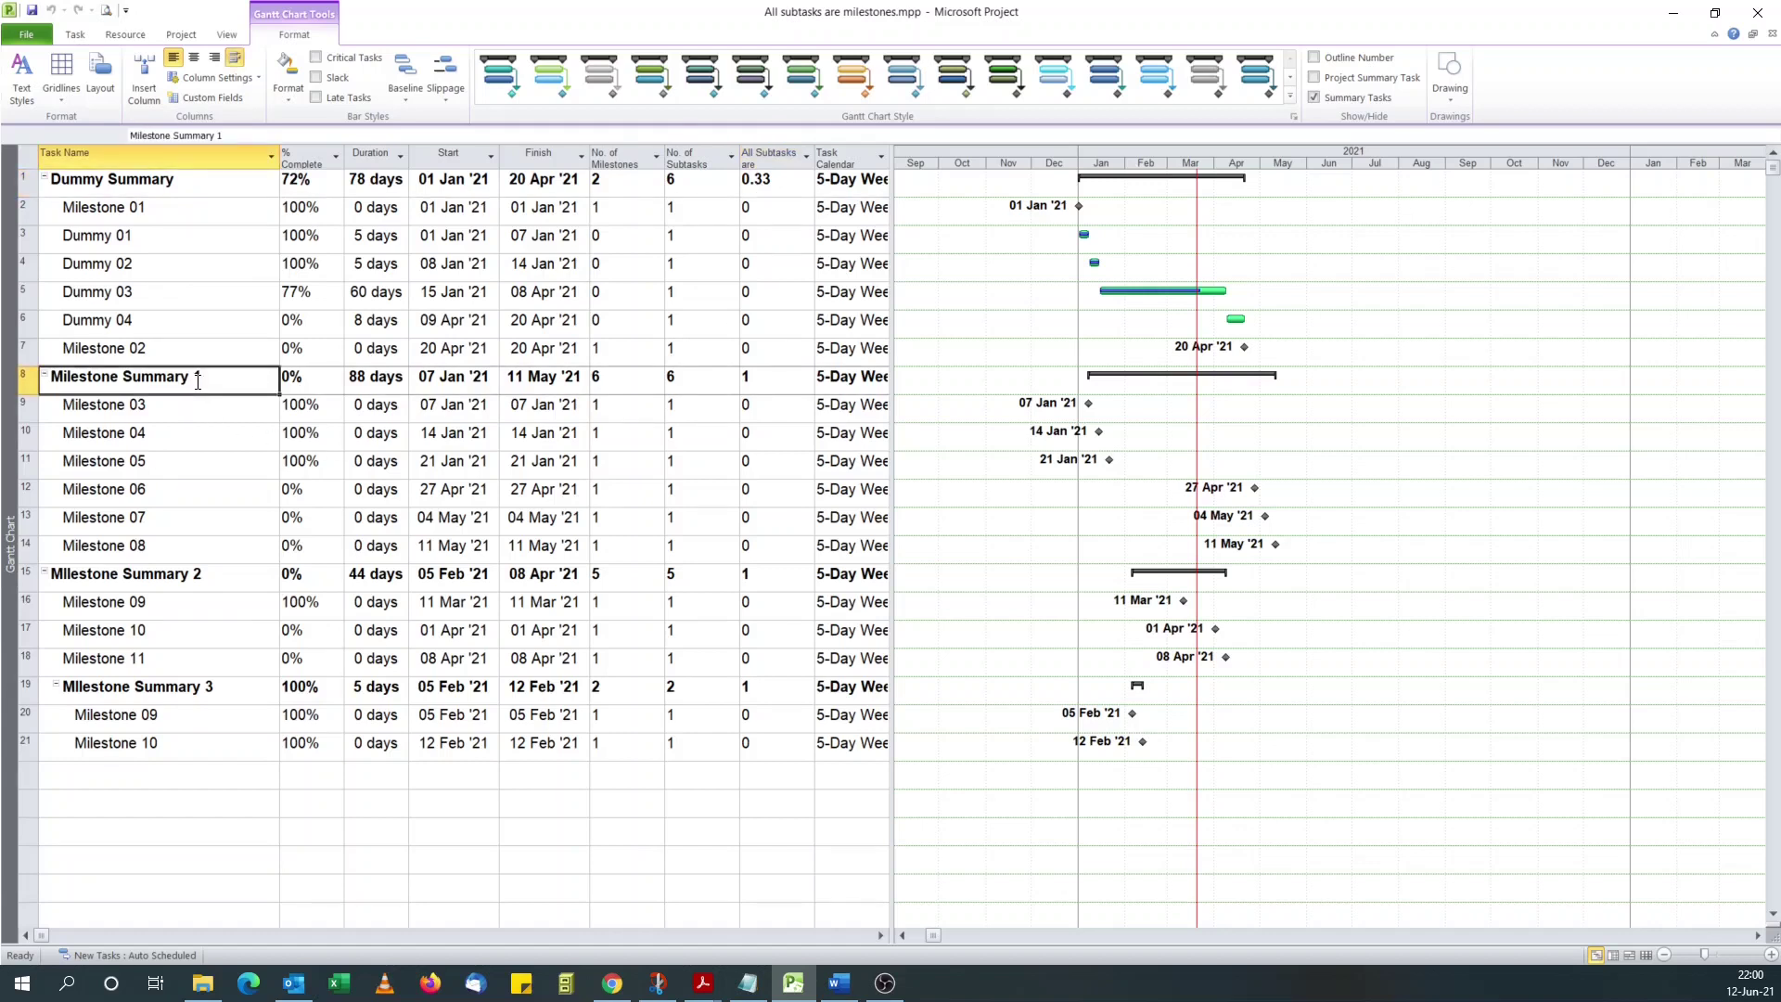
click(753, 377)
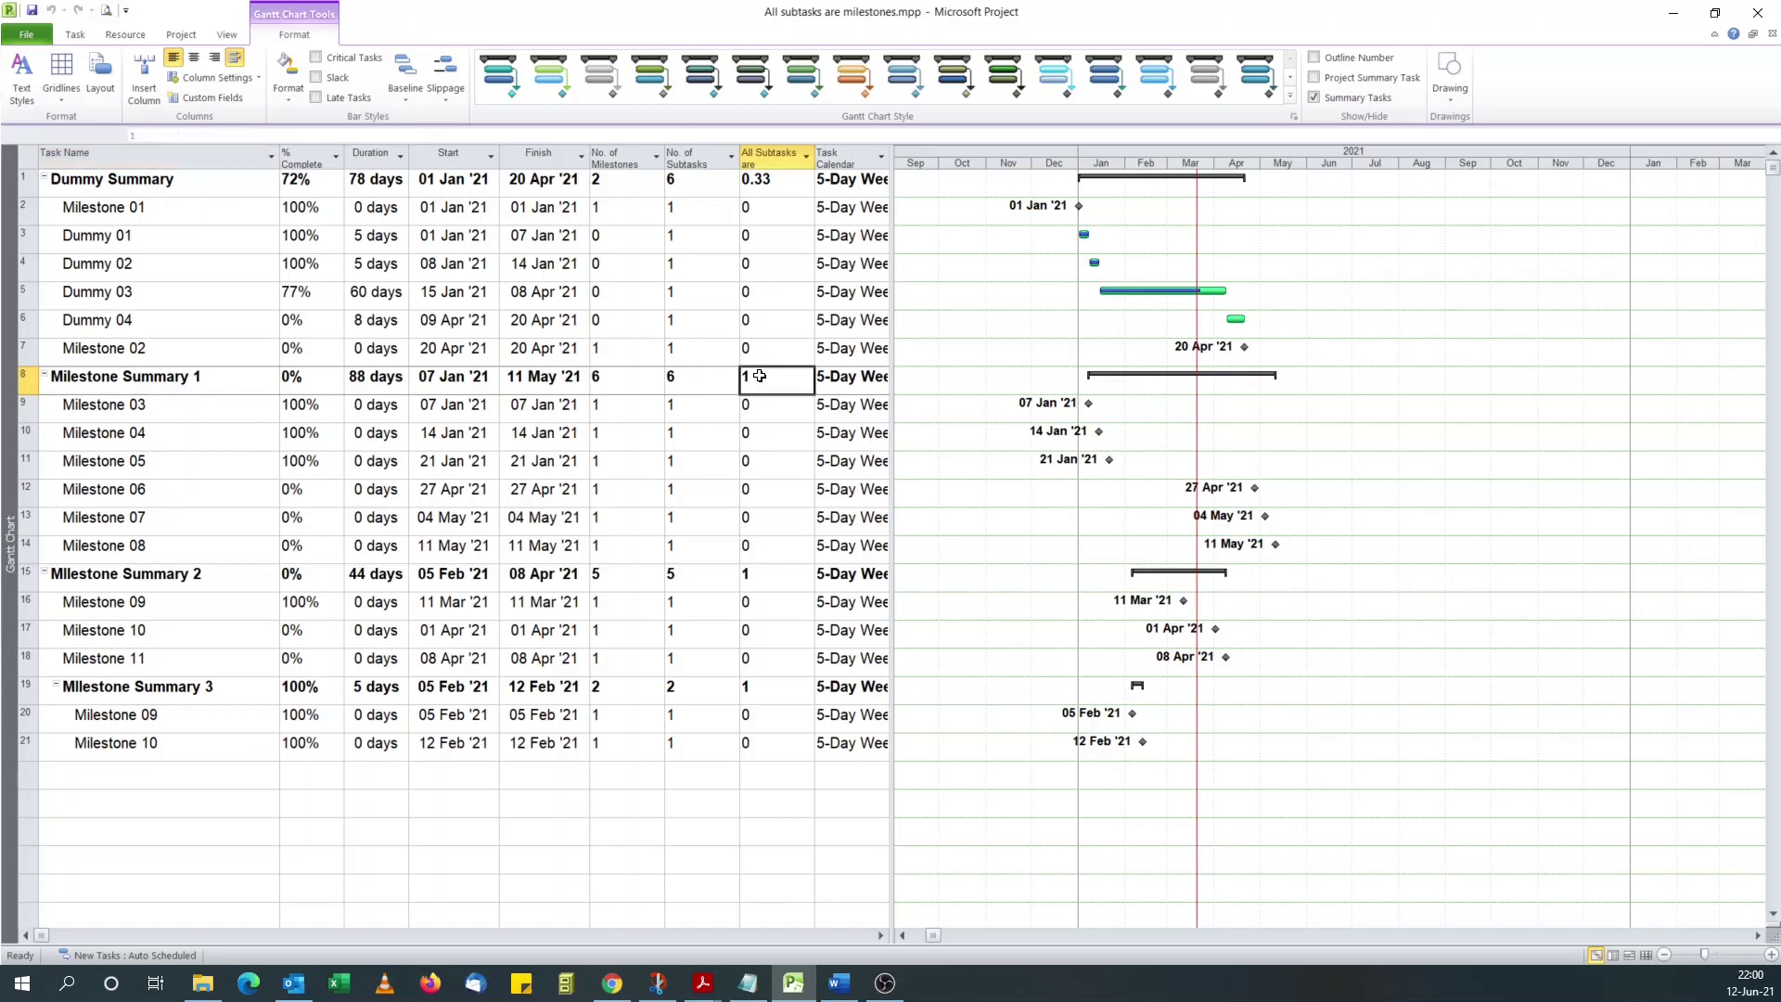
click(164, 580)
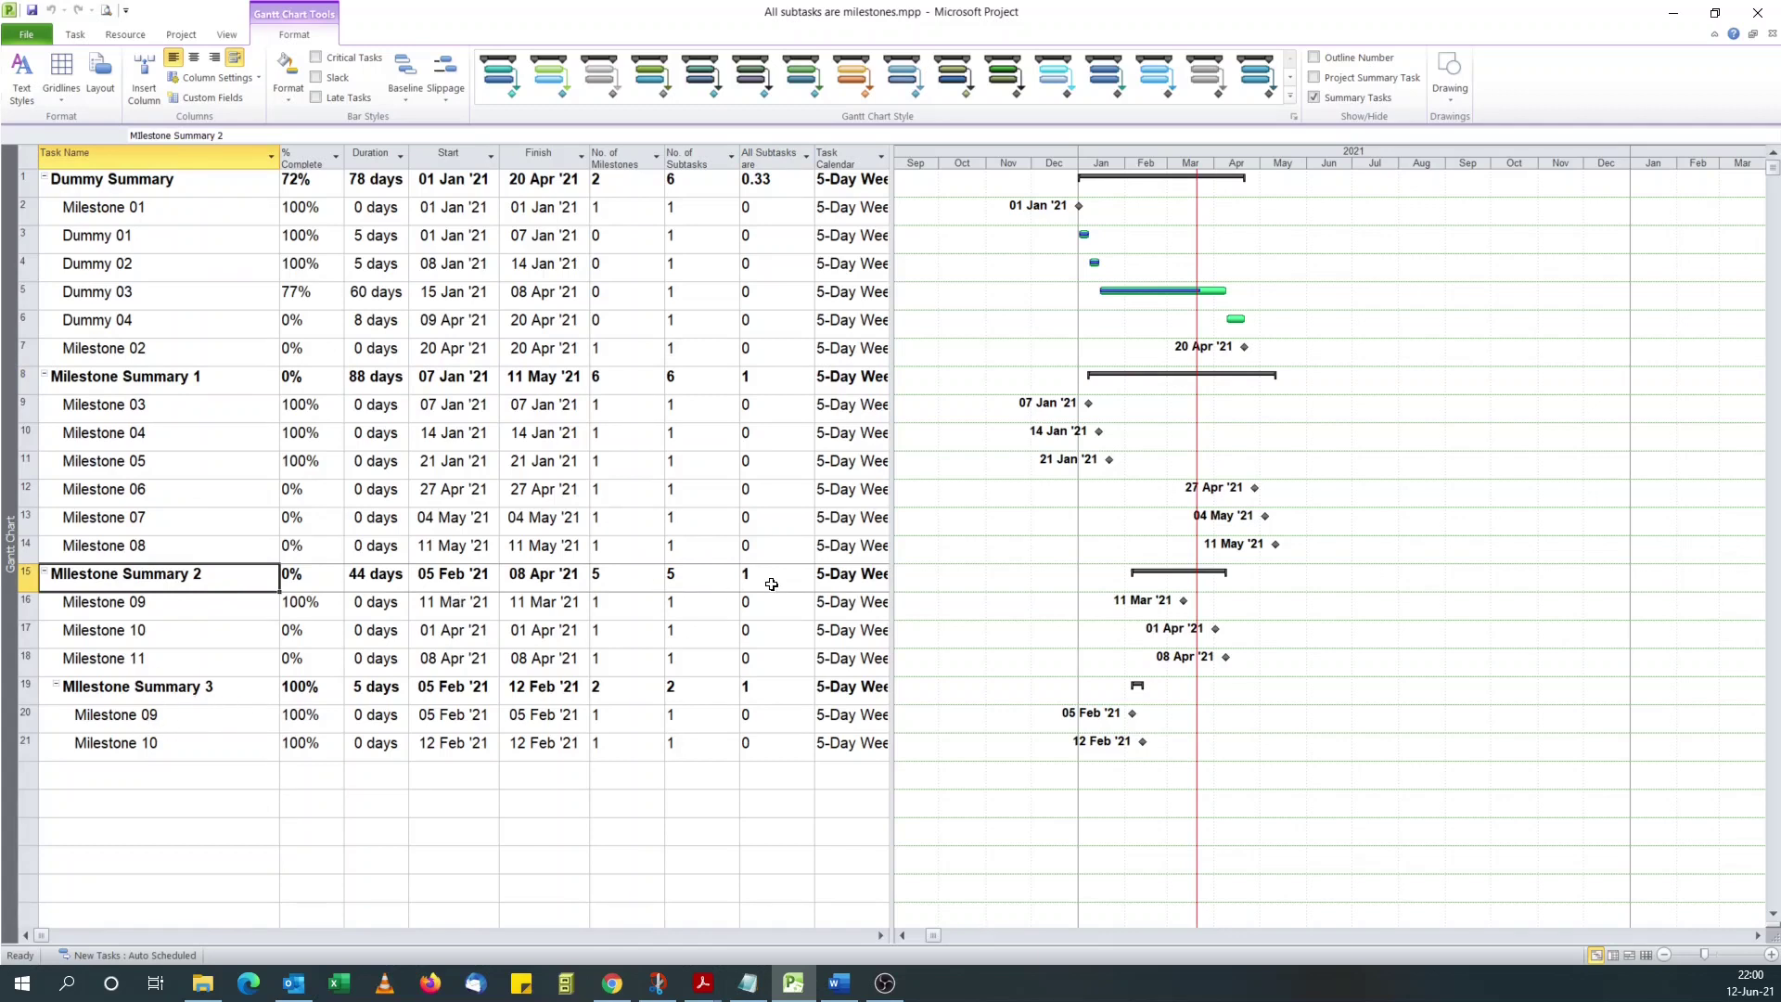
click(763, 691)
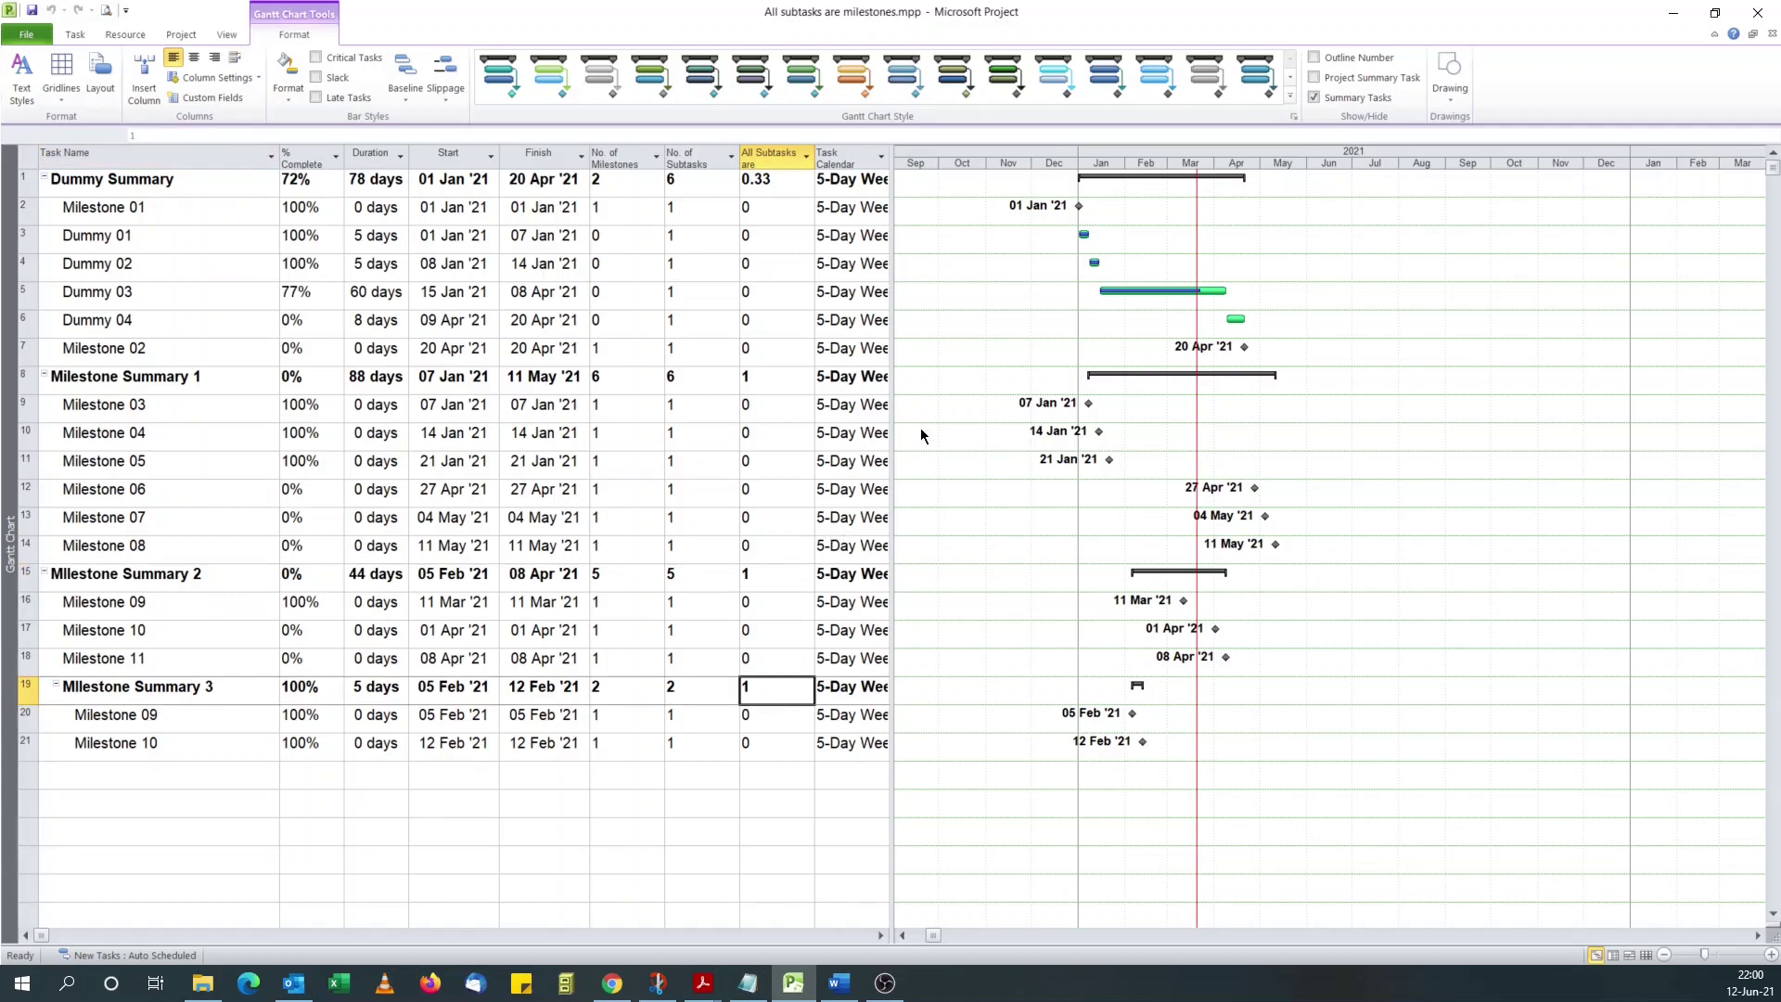
Step: Insert a Number4 column before Task Calendar and widen the table to show it
right_click(837, 158)
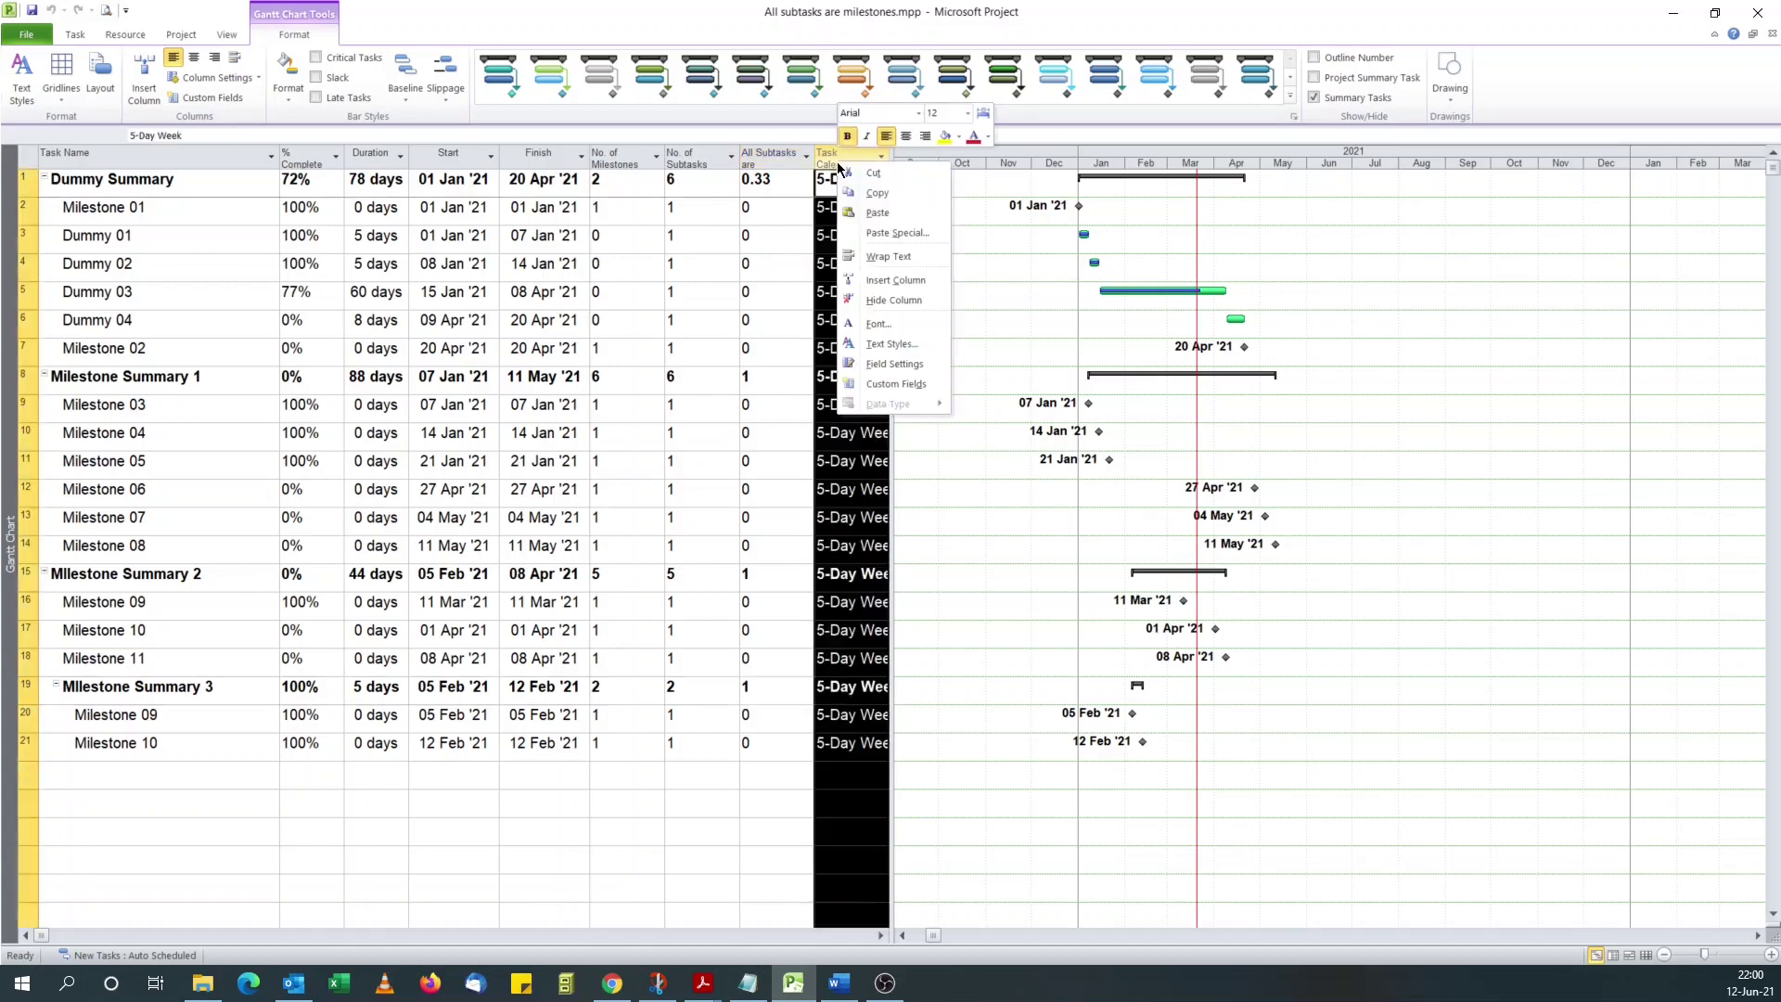
click(905, 282)
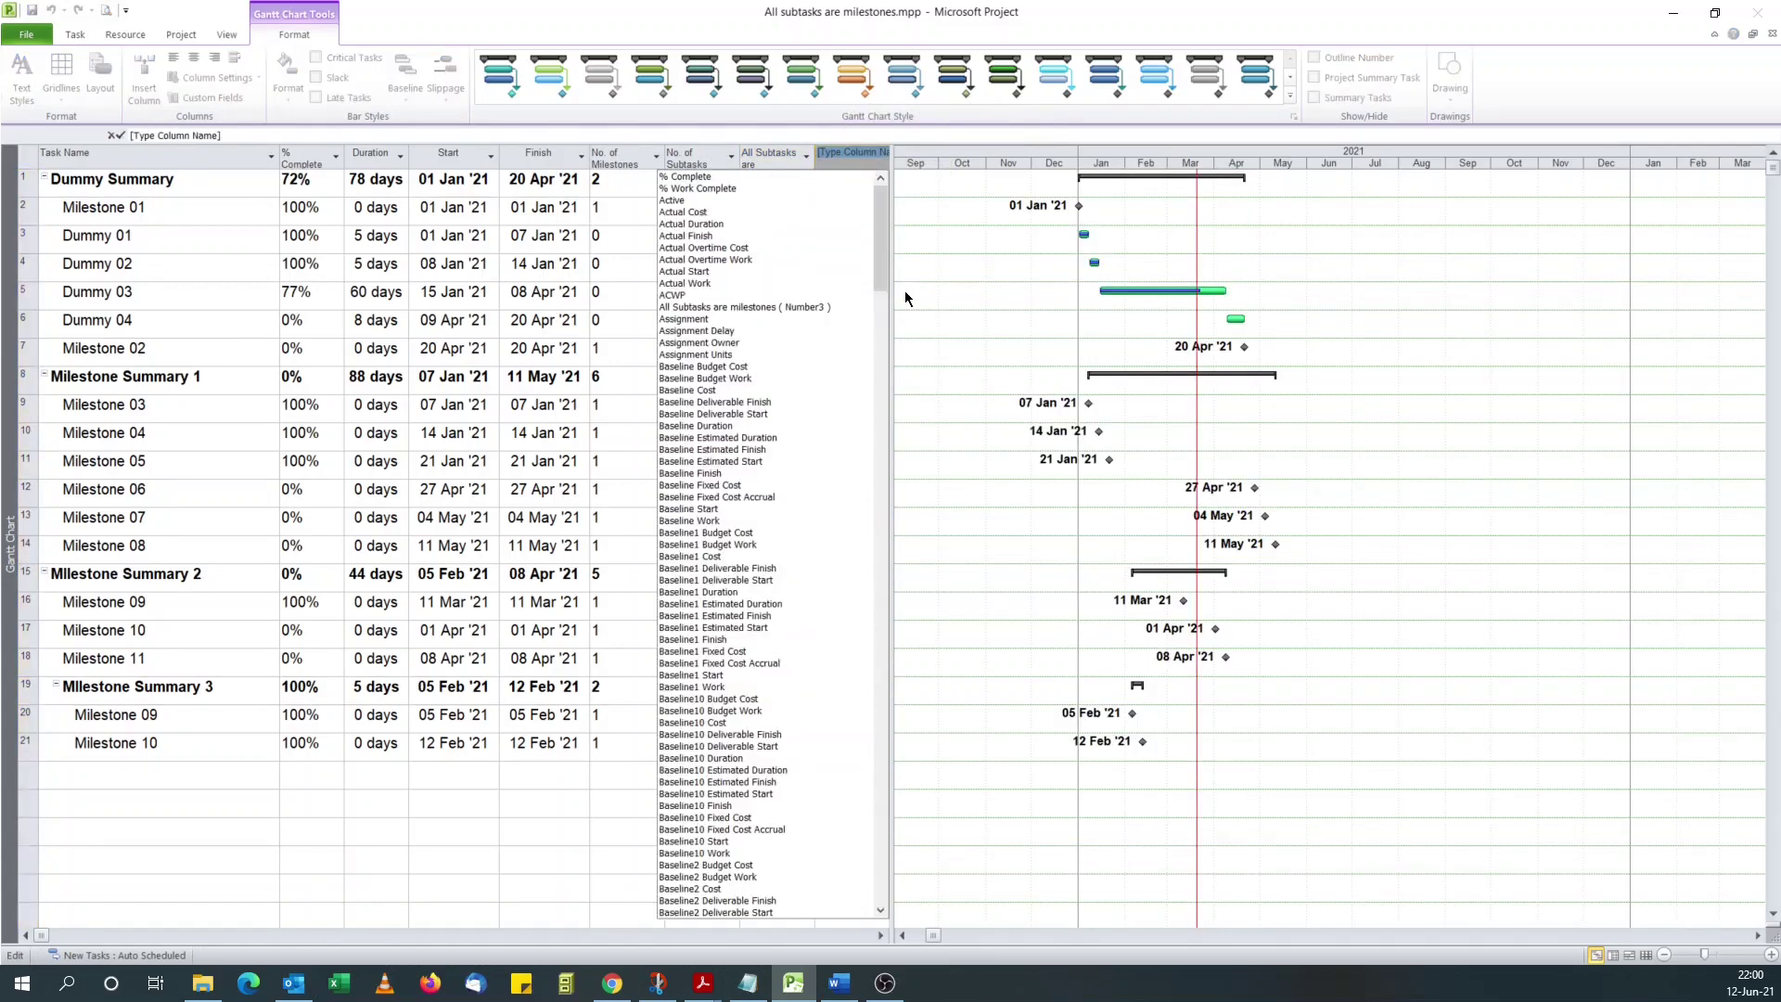
text(number1 ( No. of Milestones)
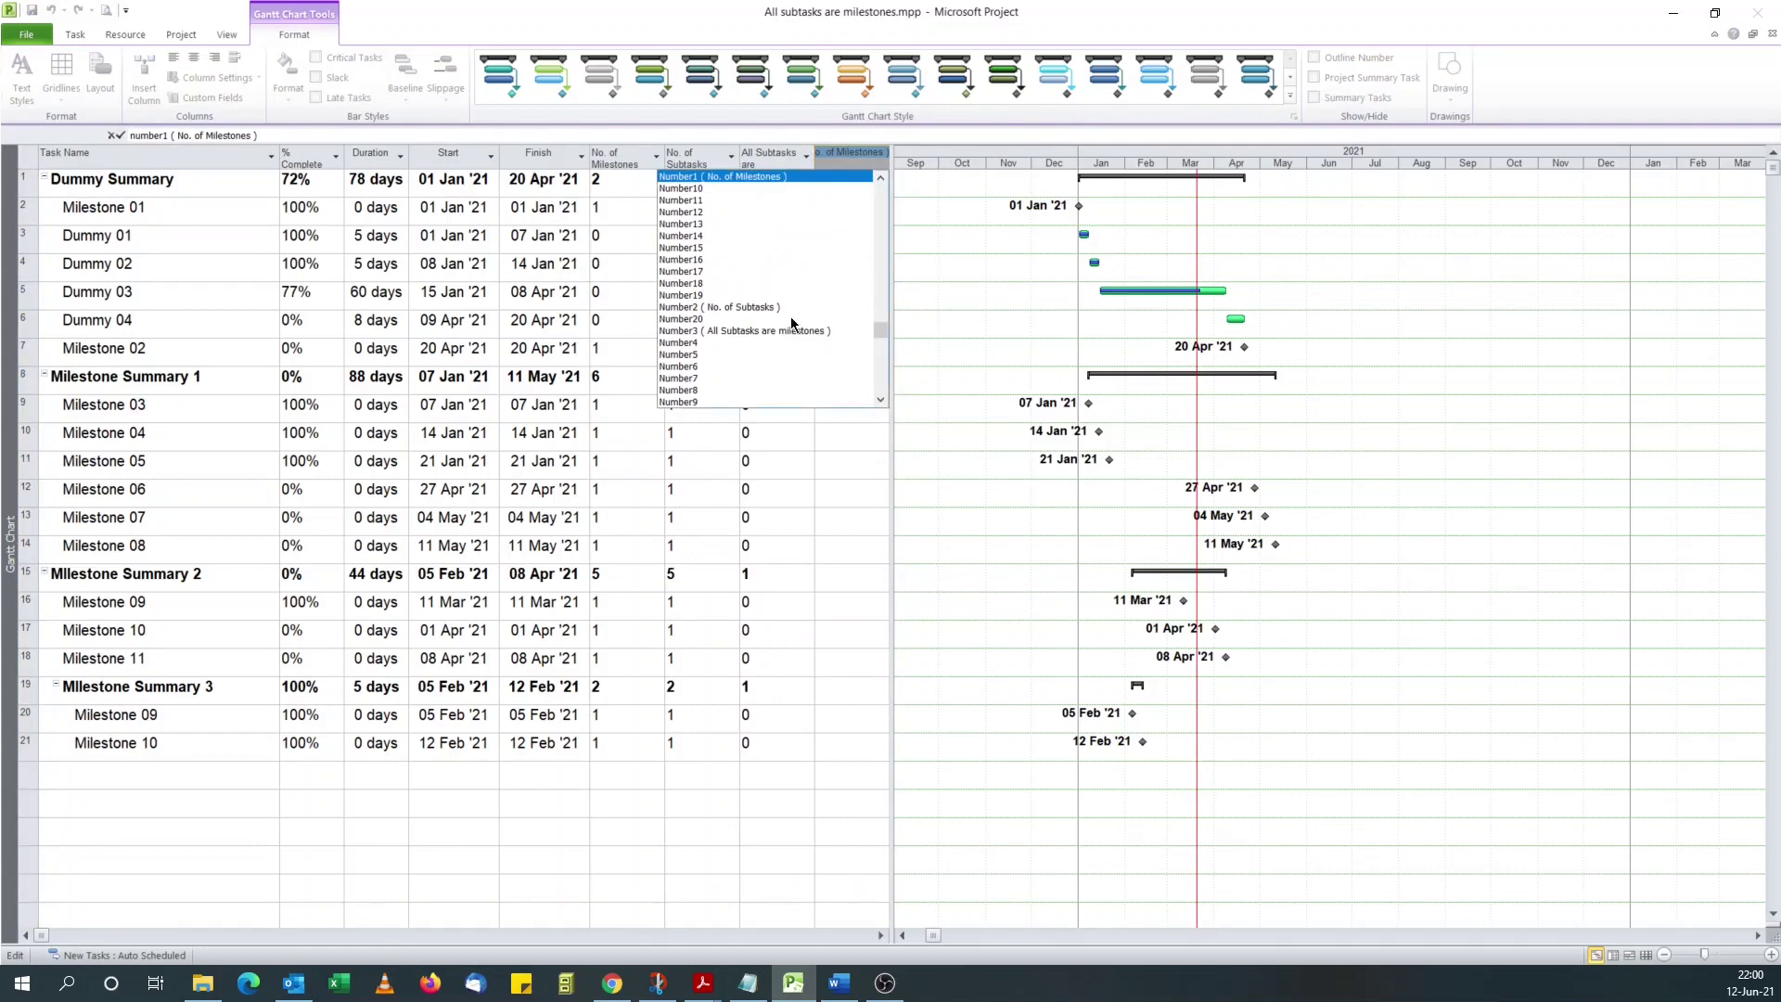
click(694, 342)
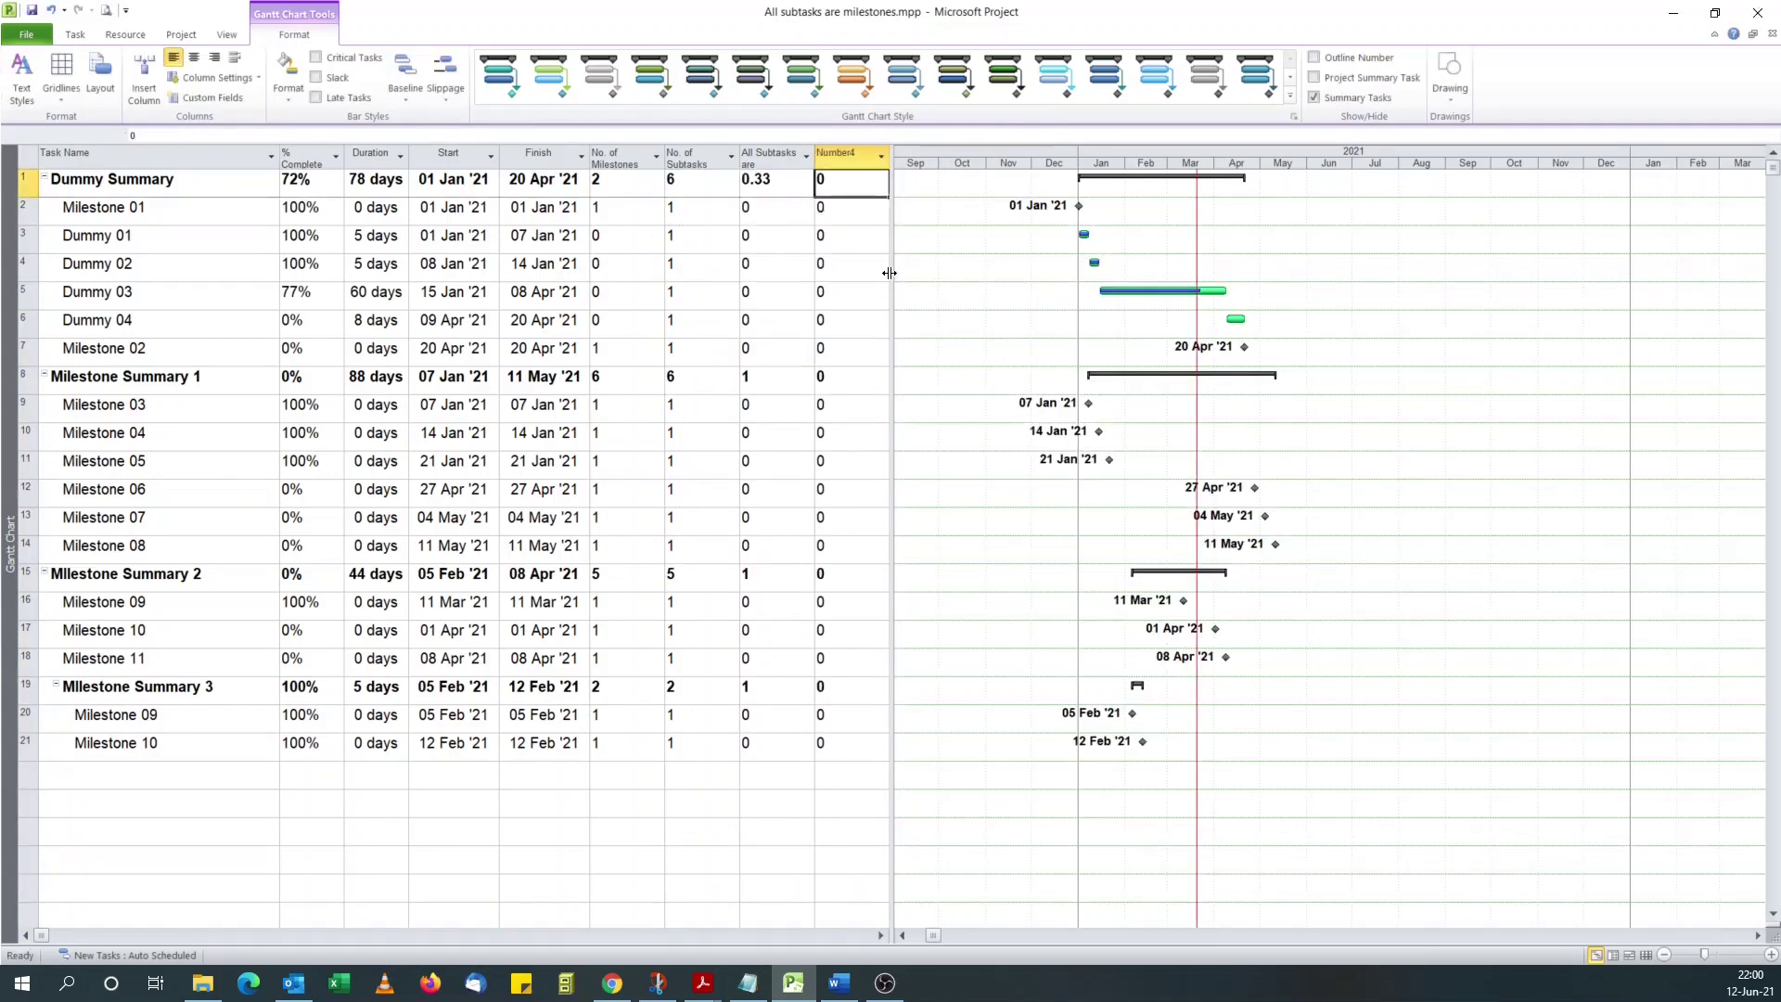
drag(890, 271, 953, 261)
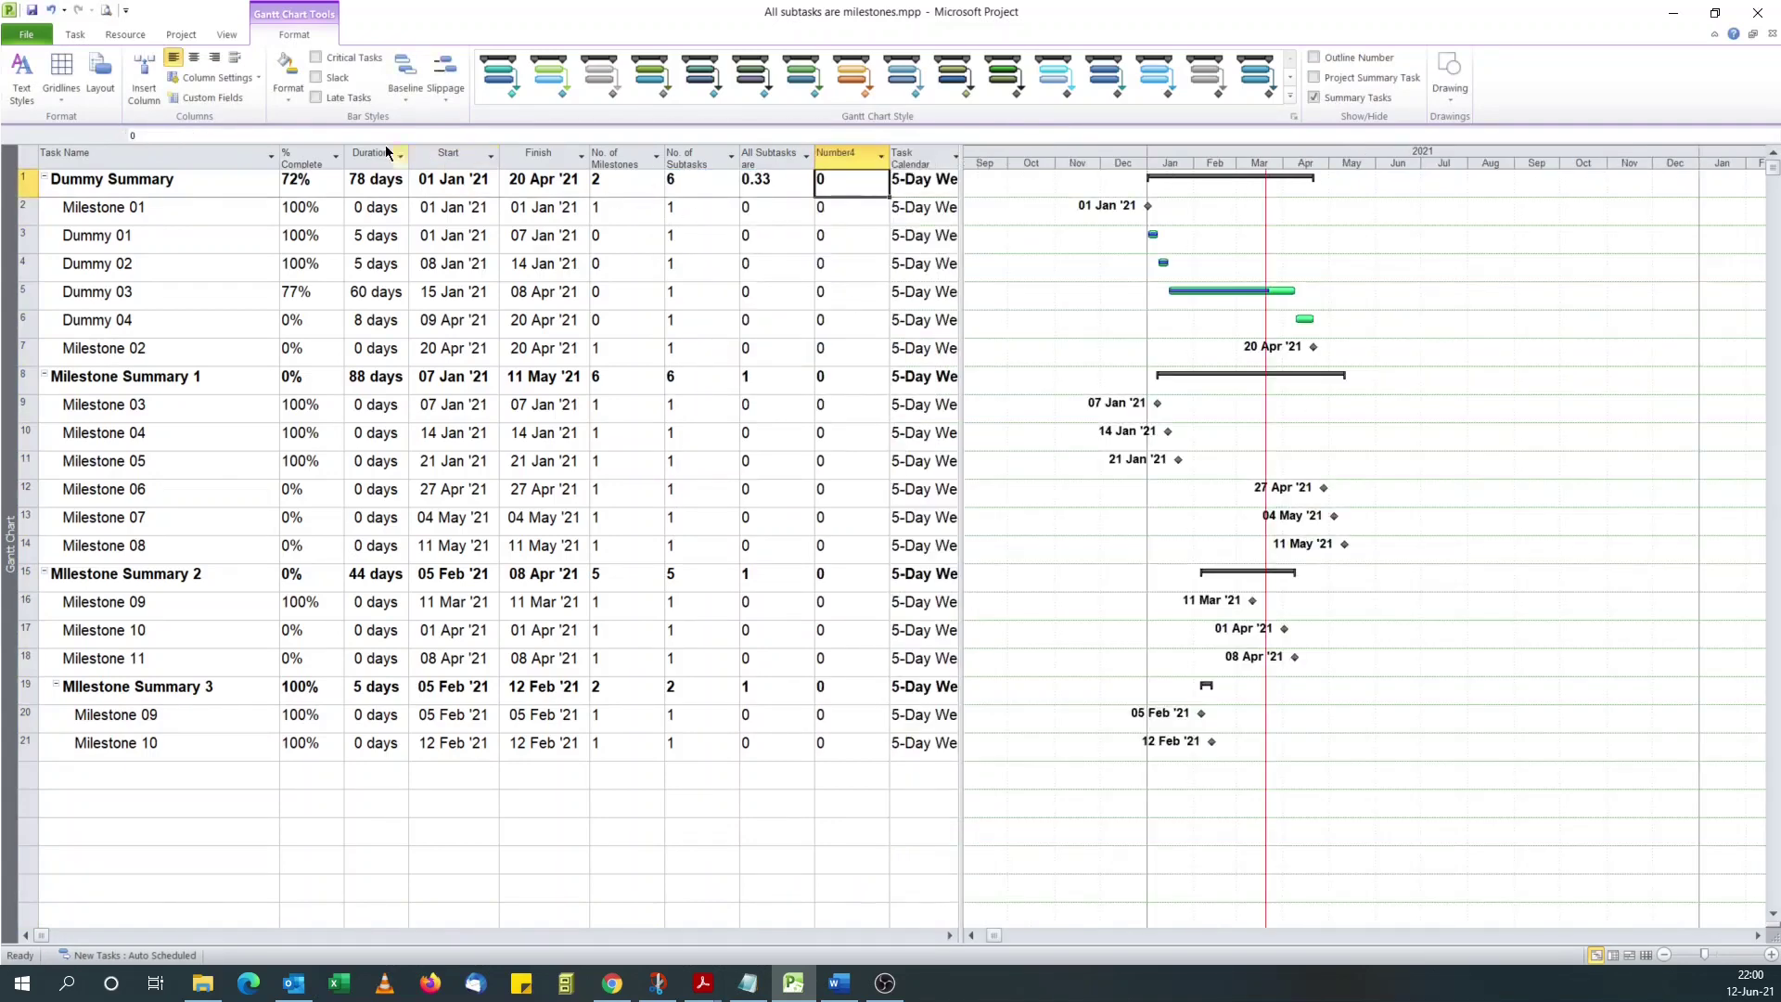
Step: Rename the Number4 custom field to 'No. of Completed Milestones'
click(205, 98)
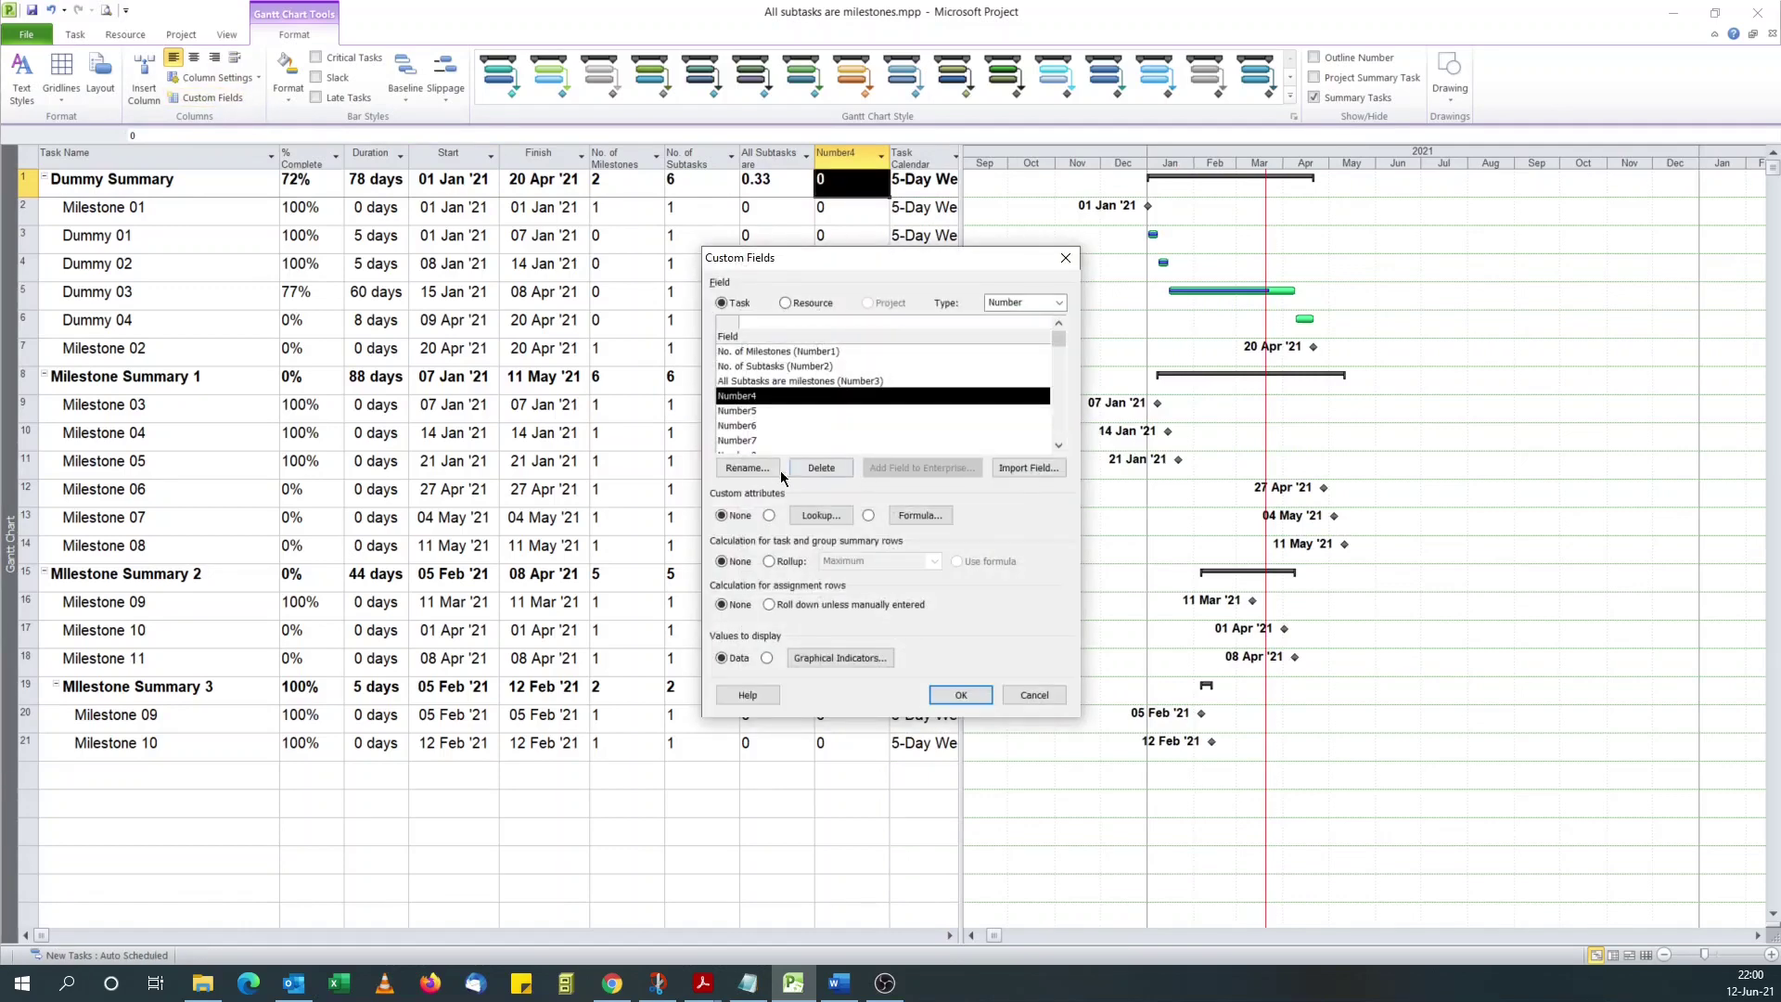
click(768, 469)
text(N)
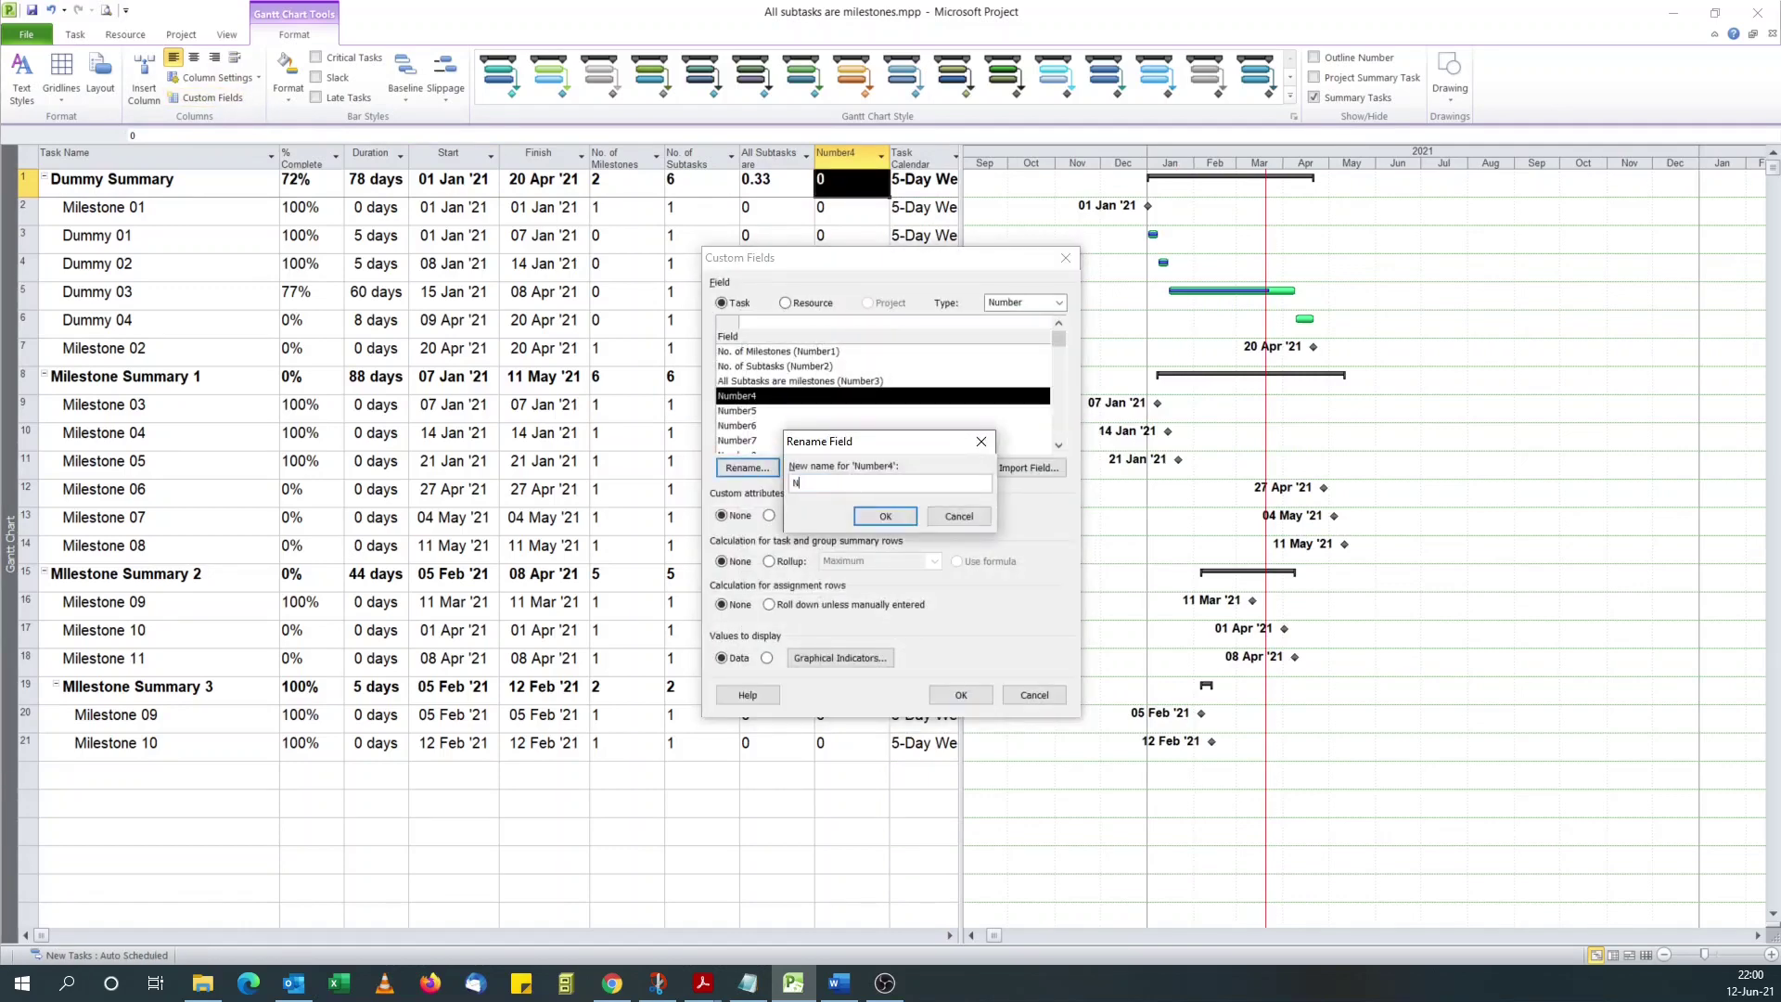
text(o. of Completed Milestones)
click(884, 517)
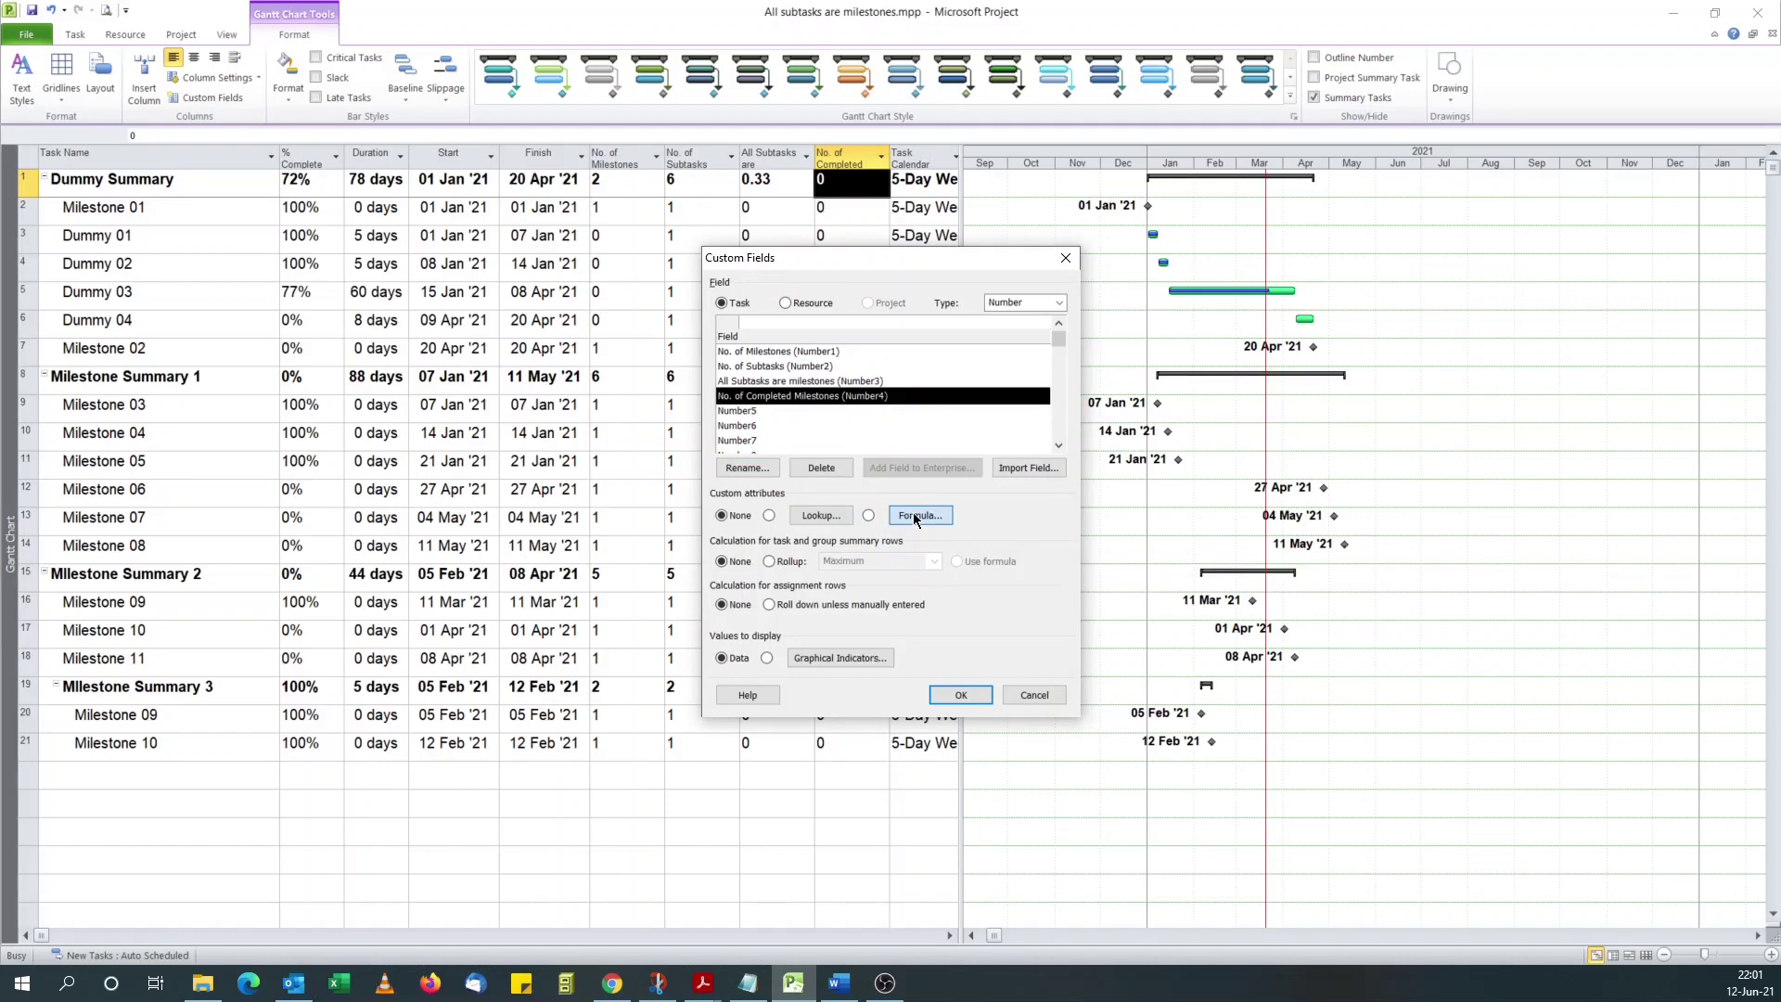
Step: Begin the formula as IIf with the [Milestone] flag as its condition
click(915, 516)
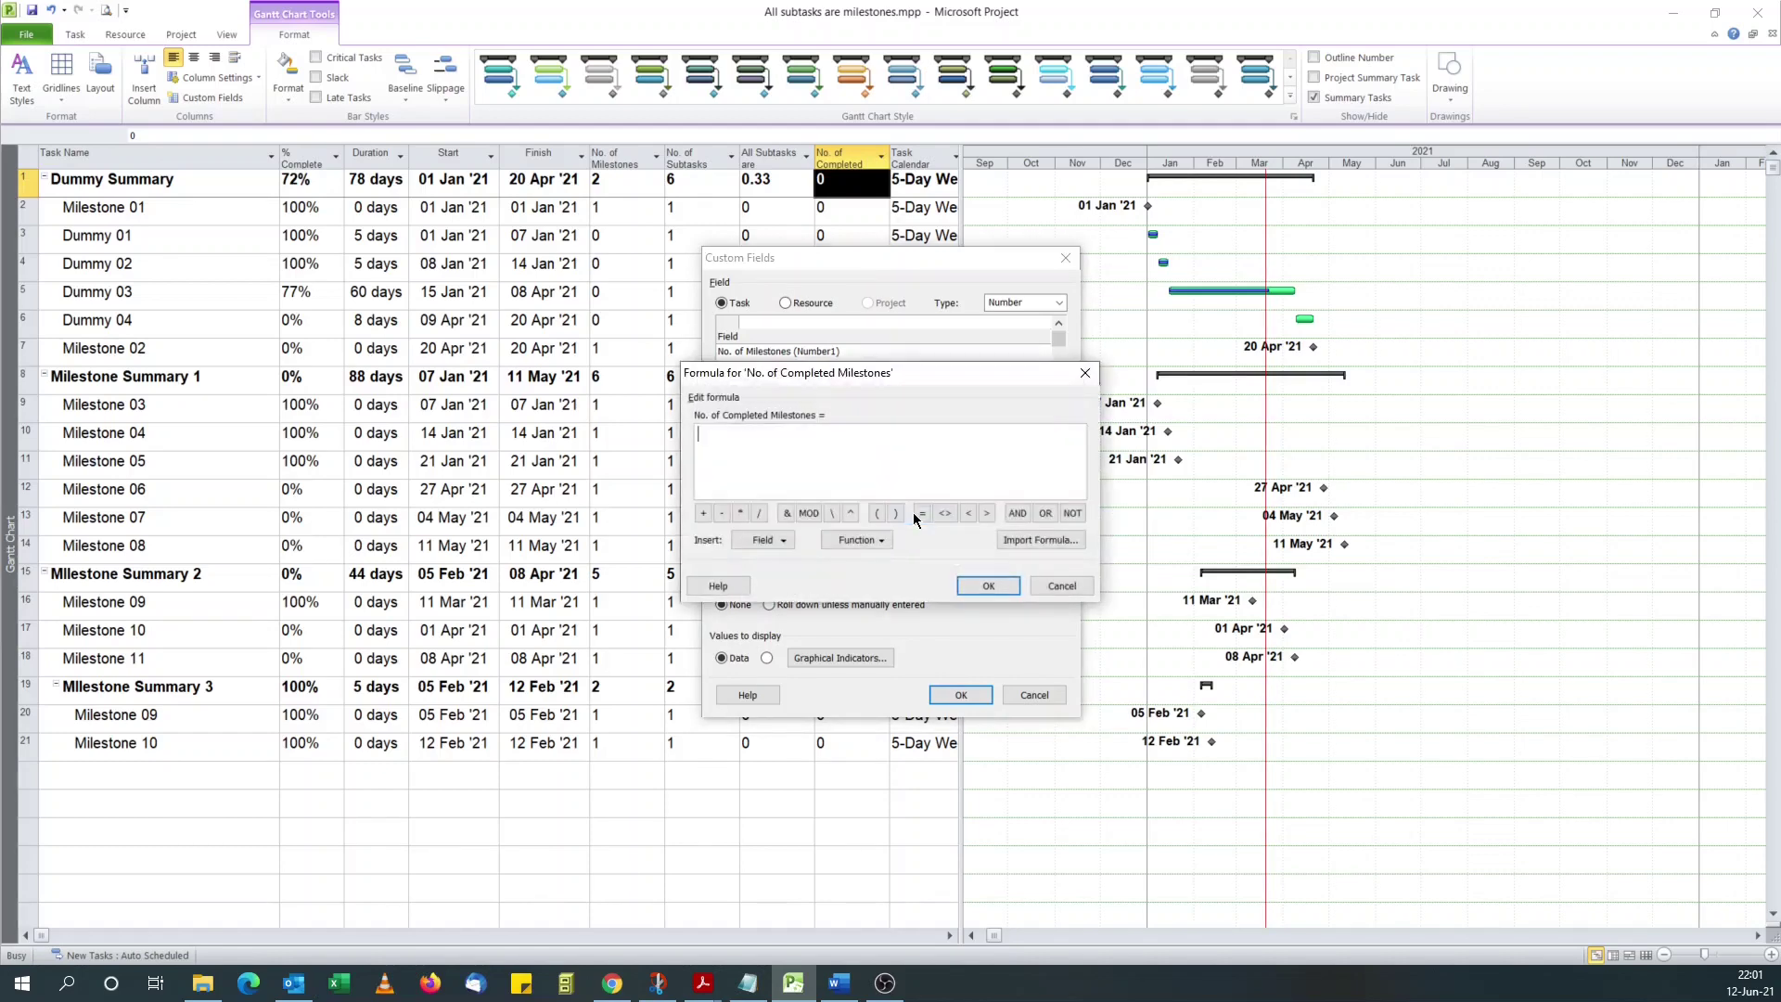
click(857, 540)
mouse_move(898, 602)
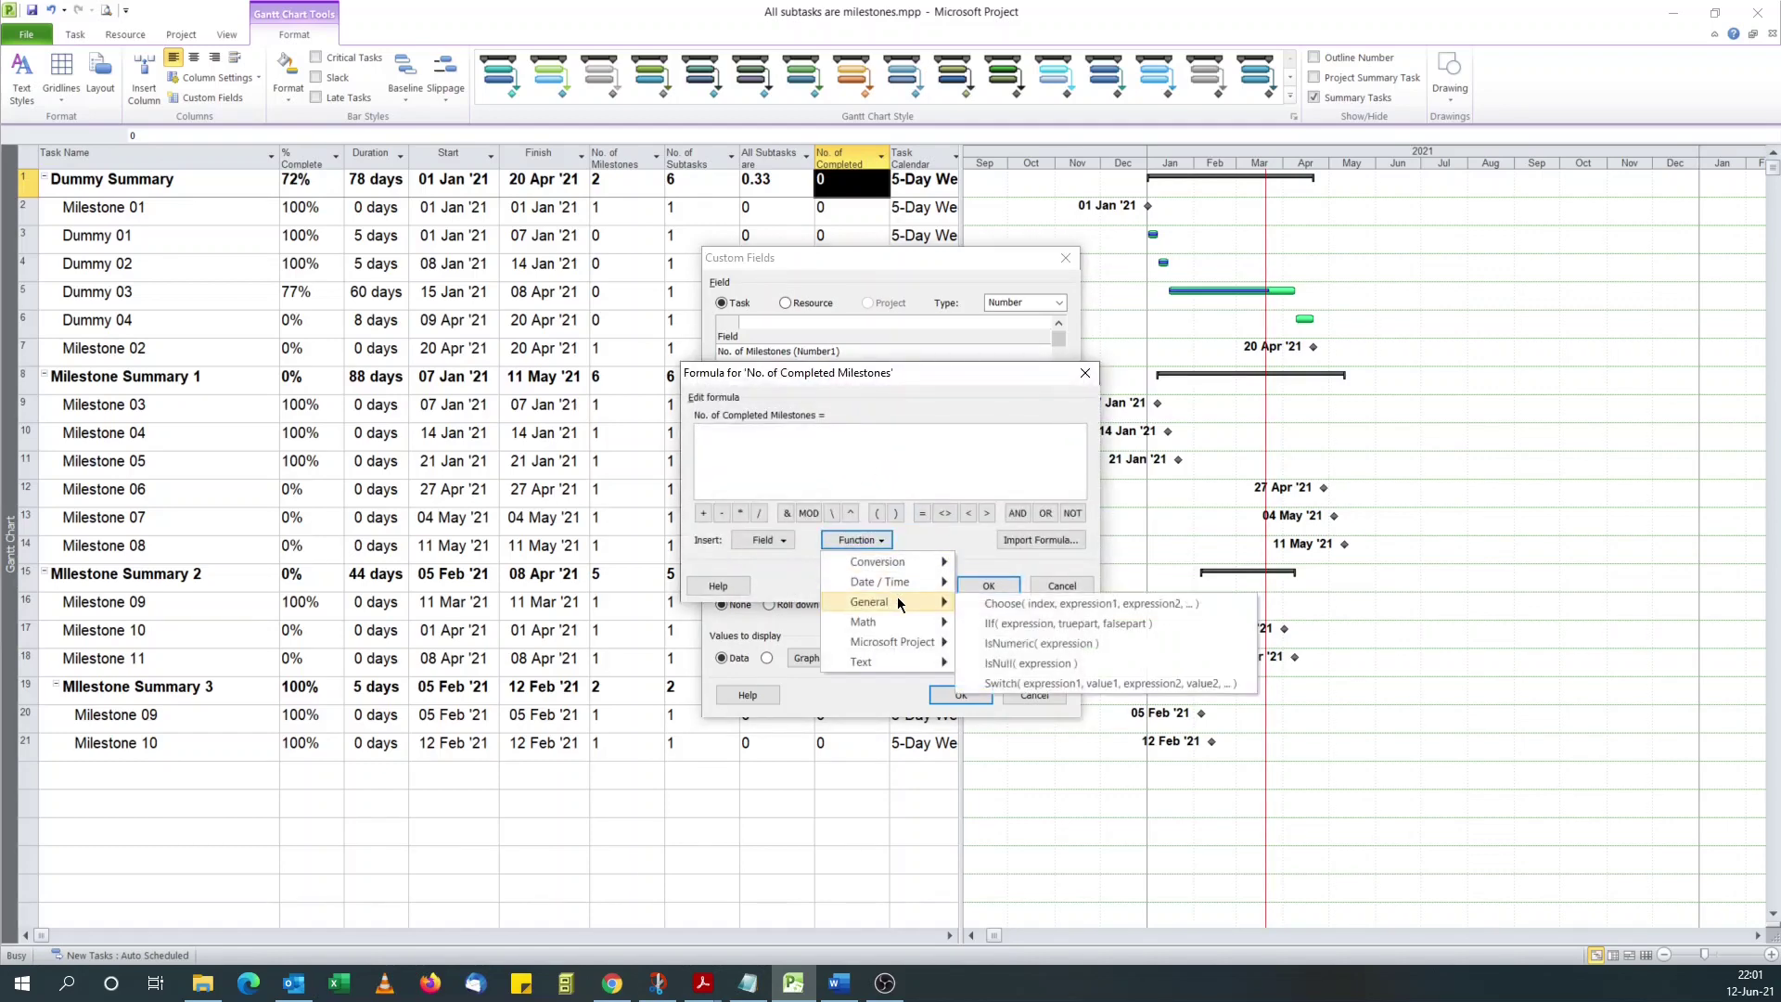
click(1019, 624)
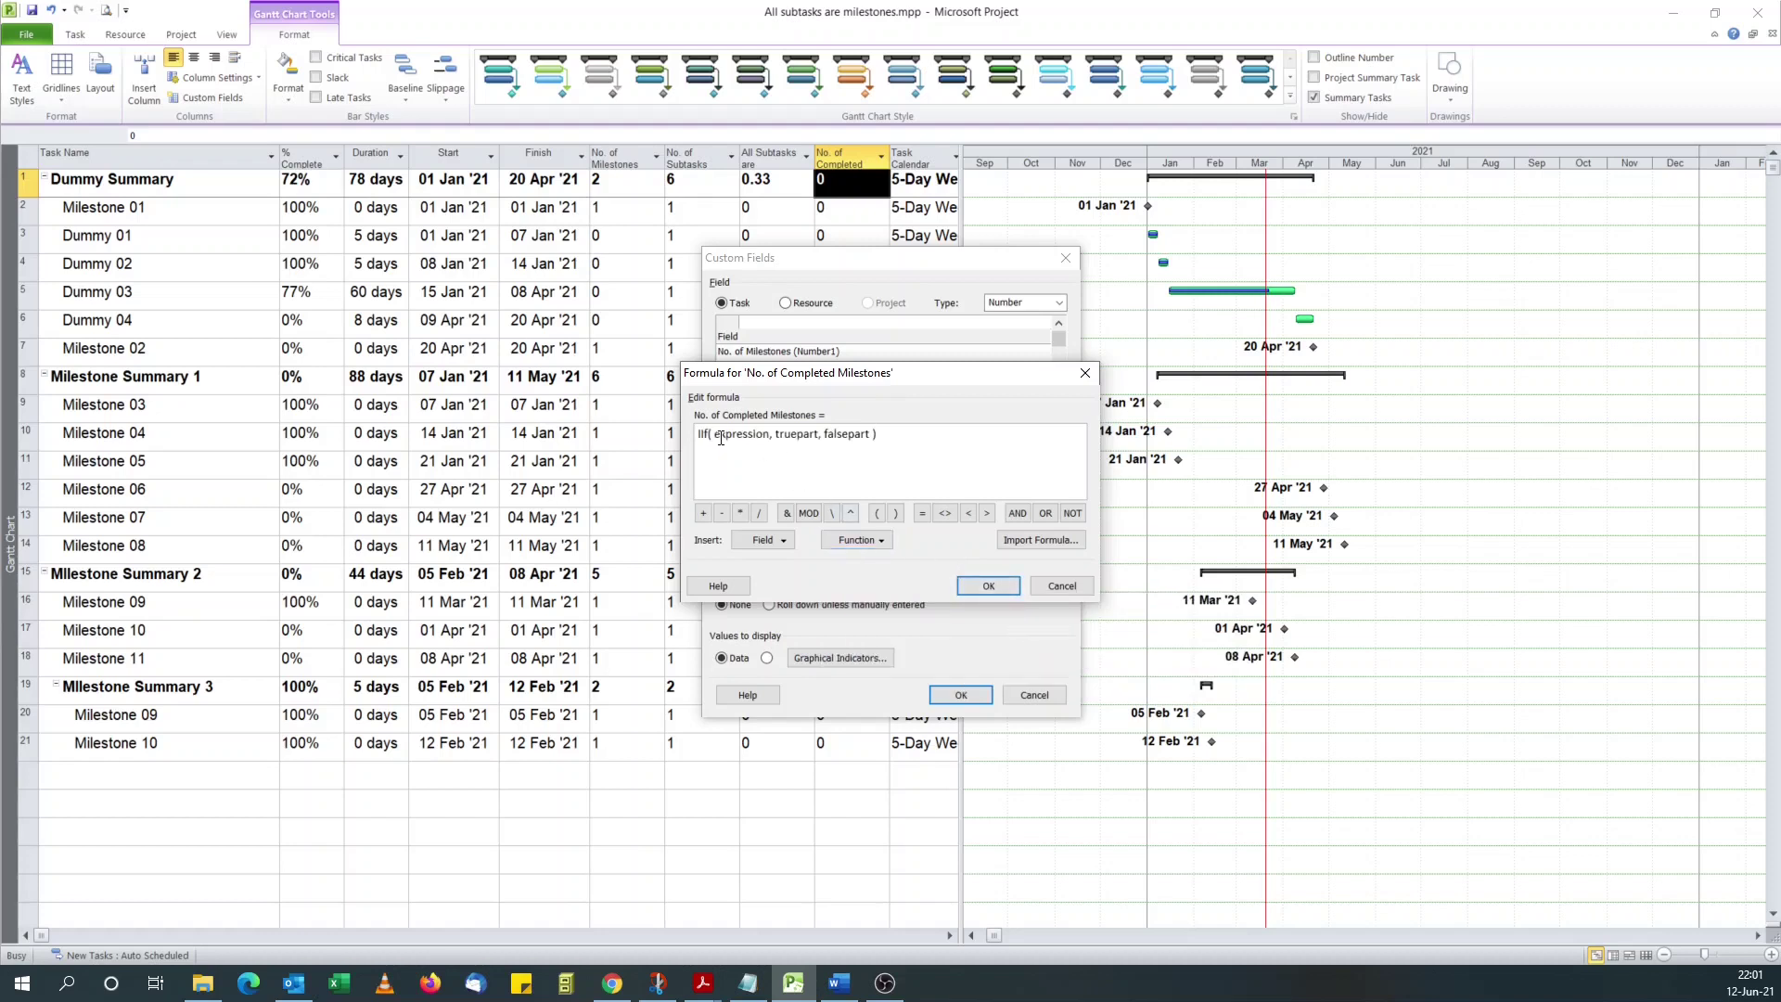
drag(715, 434, 768, 435)
click(742, 540)
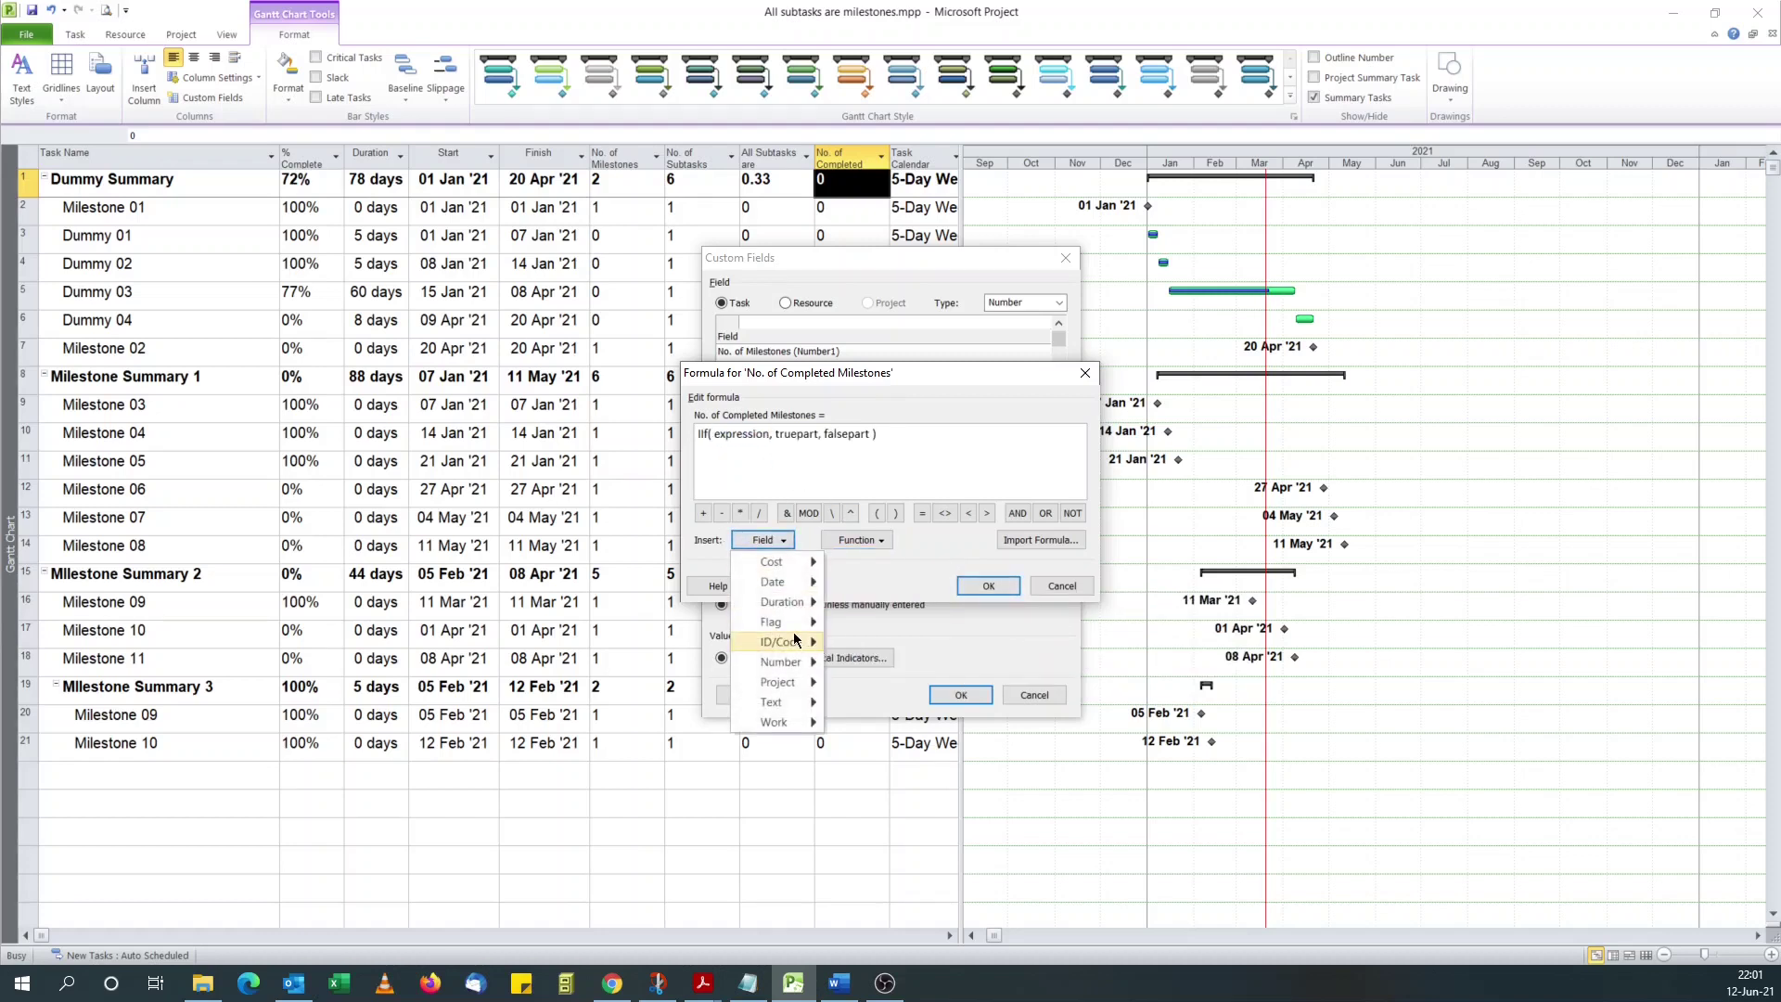
mouse_move(787, 623)
click(885, 775)
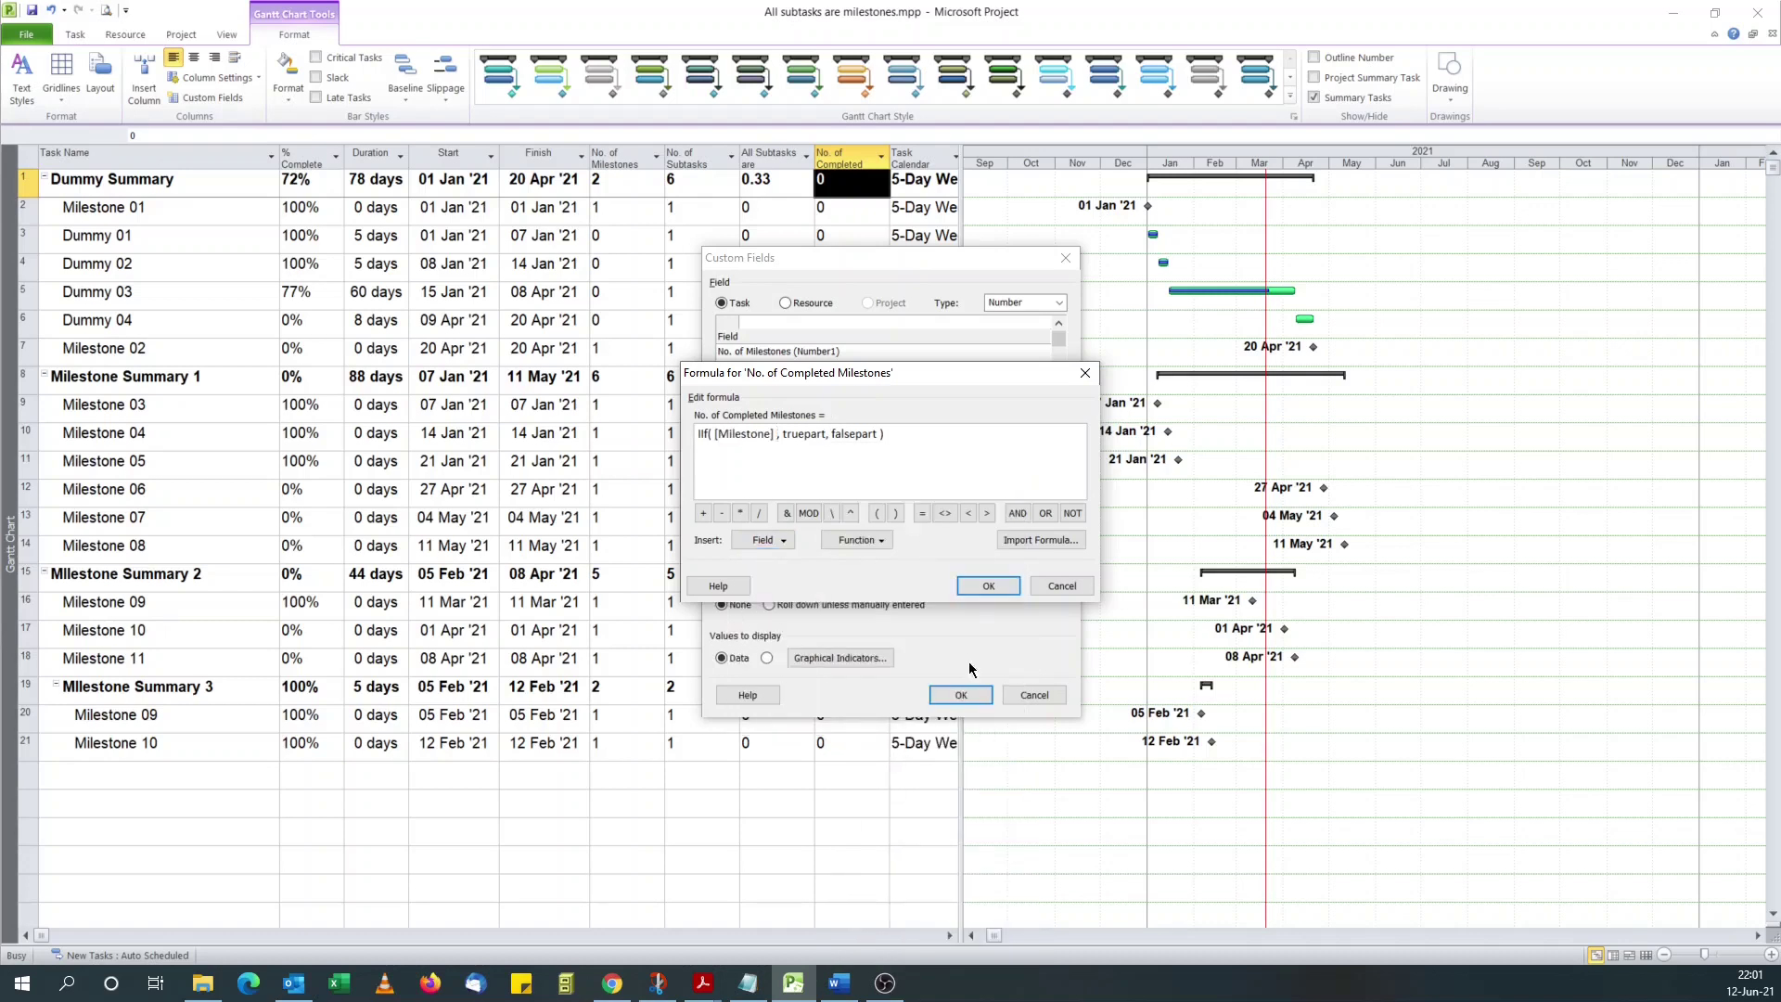
Step: Extend the condition to [Milestone] AND [% Complete] = 100
click(1021, 516)
click(770, 539)
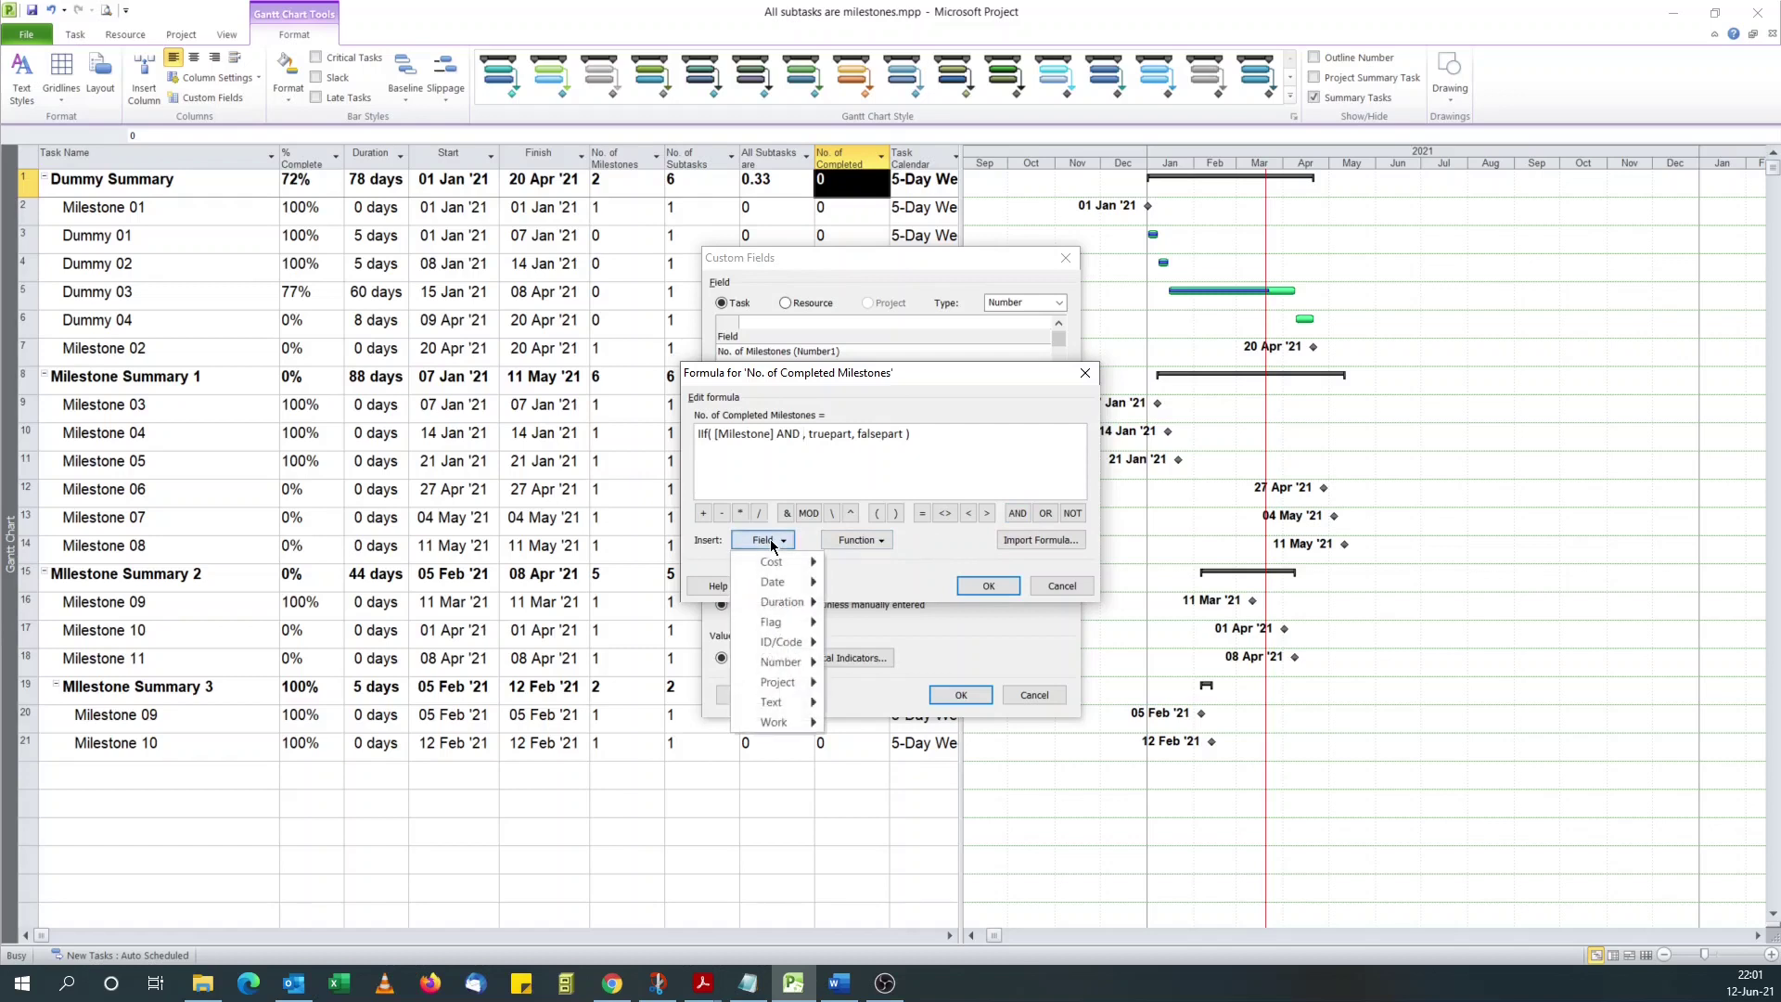
mouse_move(796, 661)
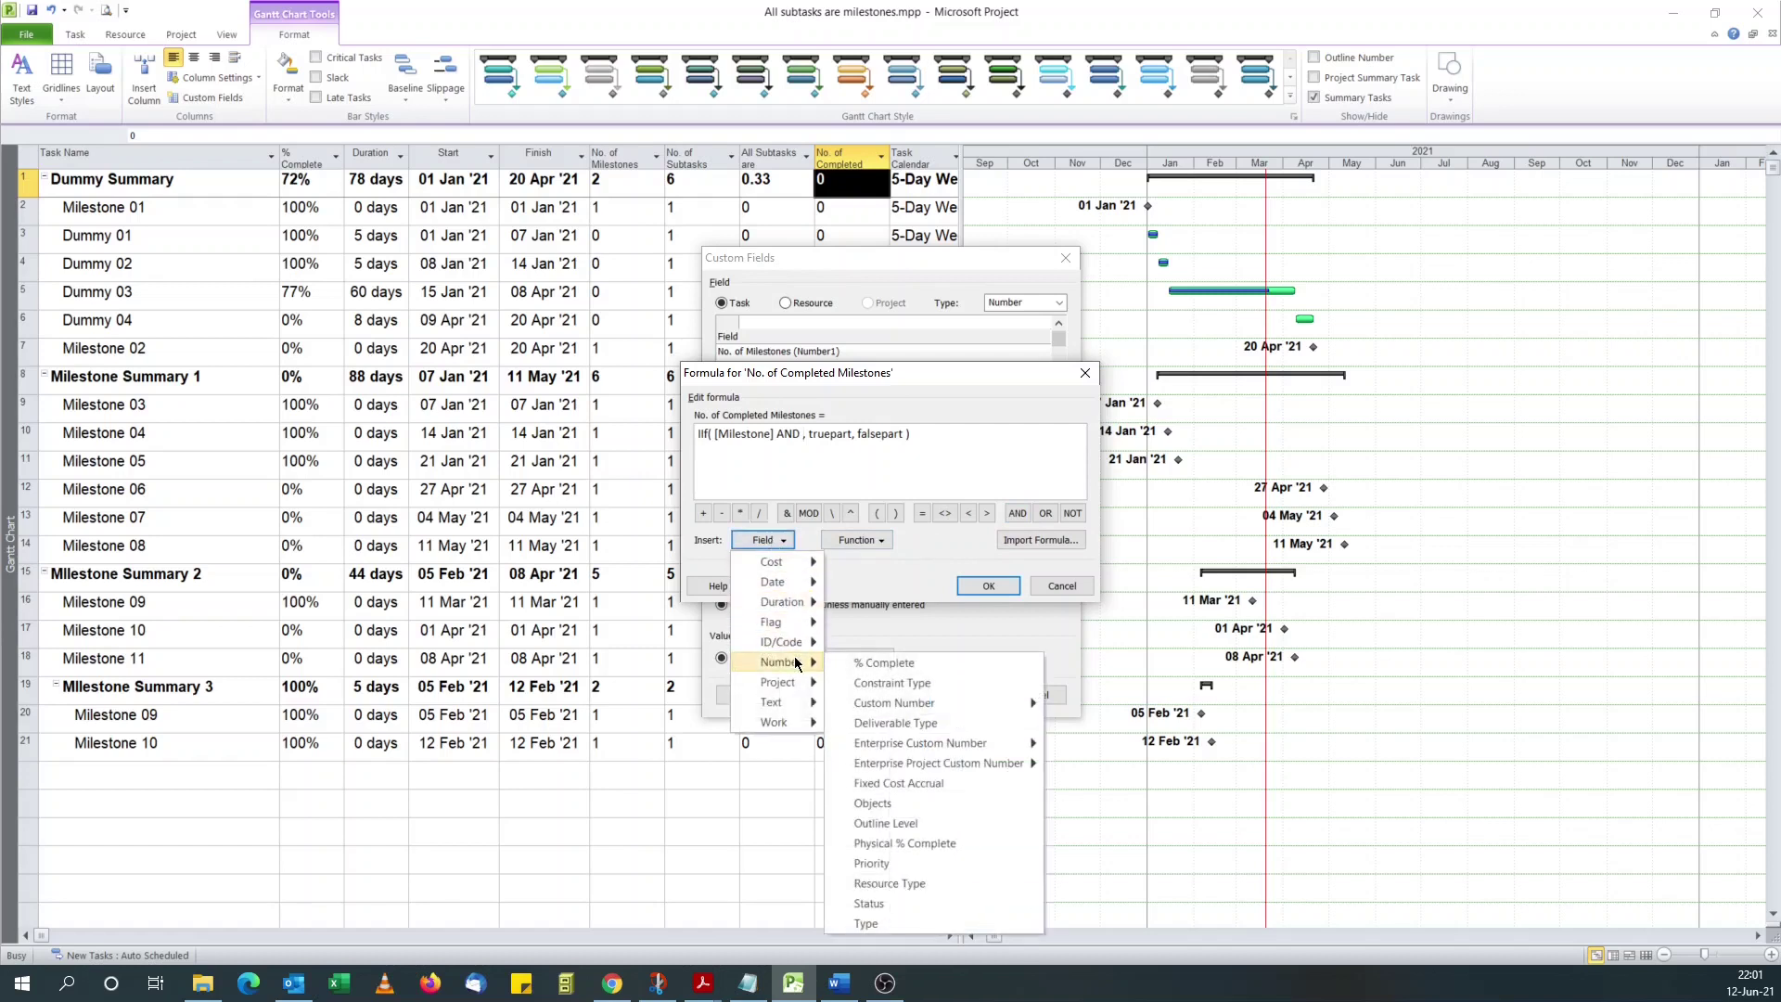
click(892, 659)
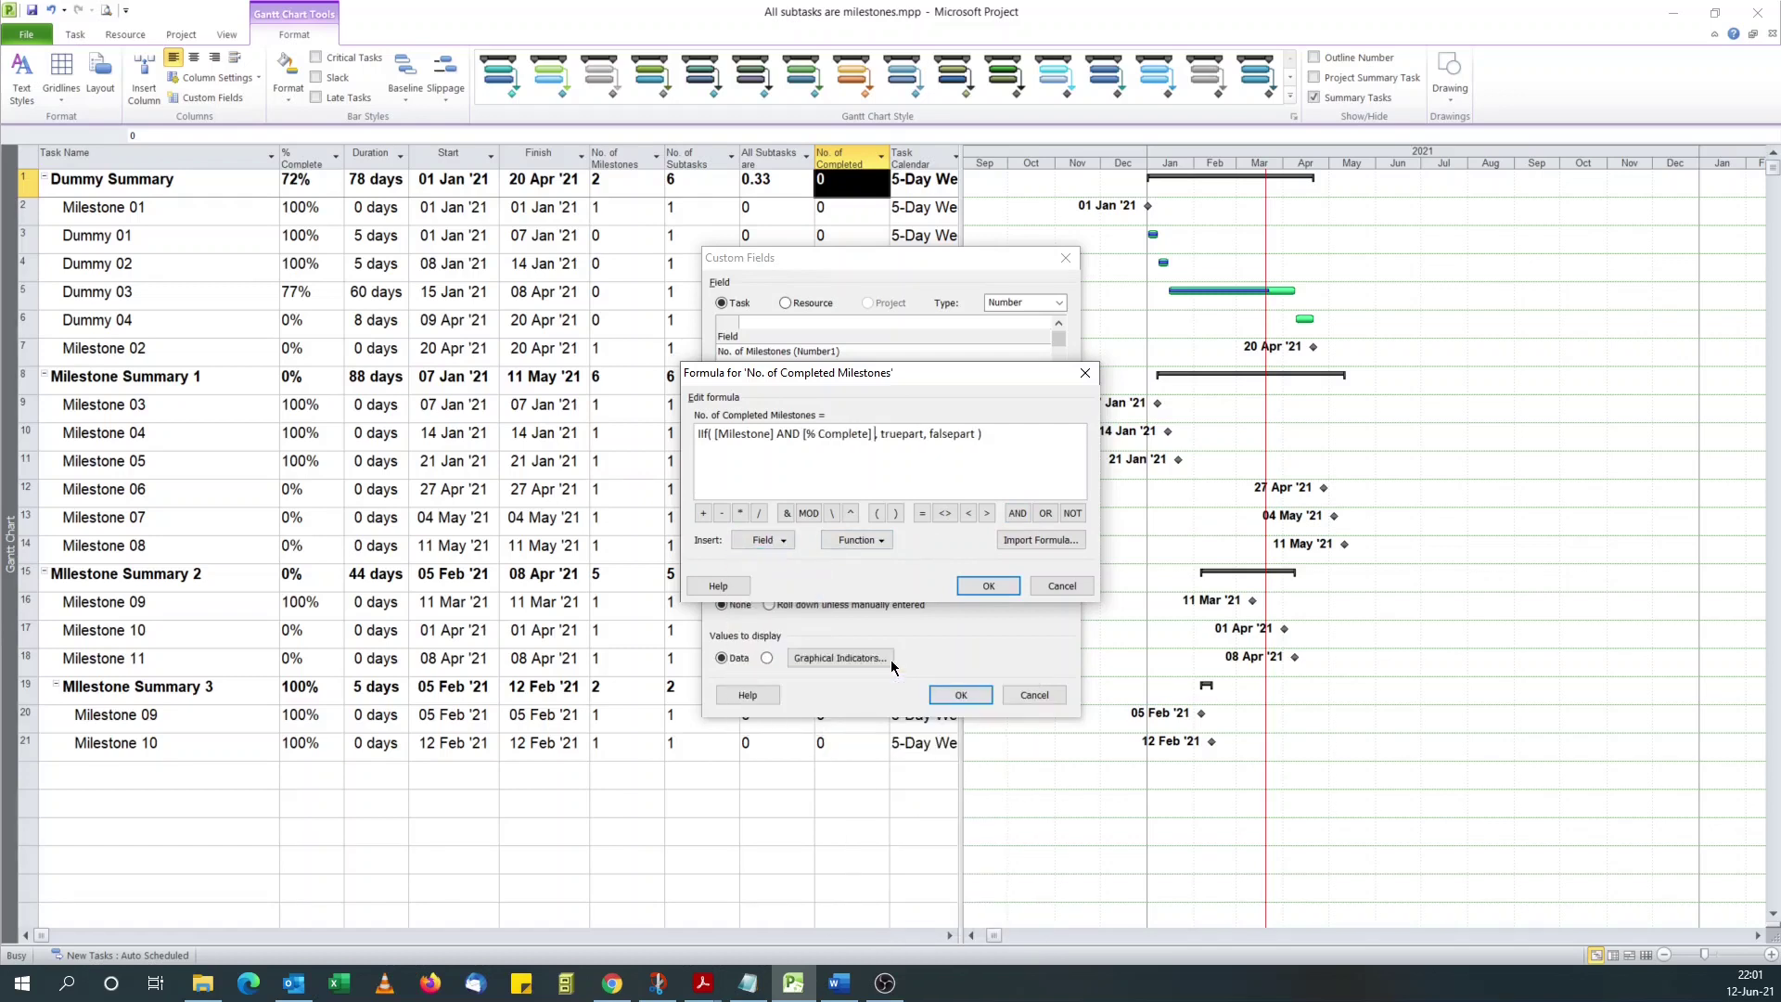
click(921, 513)
text(100)
Step: Set the true result to 1 and false to 0, then save, accepting the overwrite
drag(909, 436, 954, 437)
text(1)
drag(925, 434, 967, 436)
key(BackSpace)
key(BackSpace)
text(0)
click(988, 586)
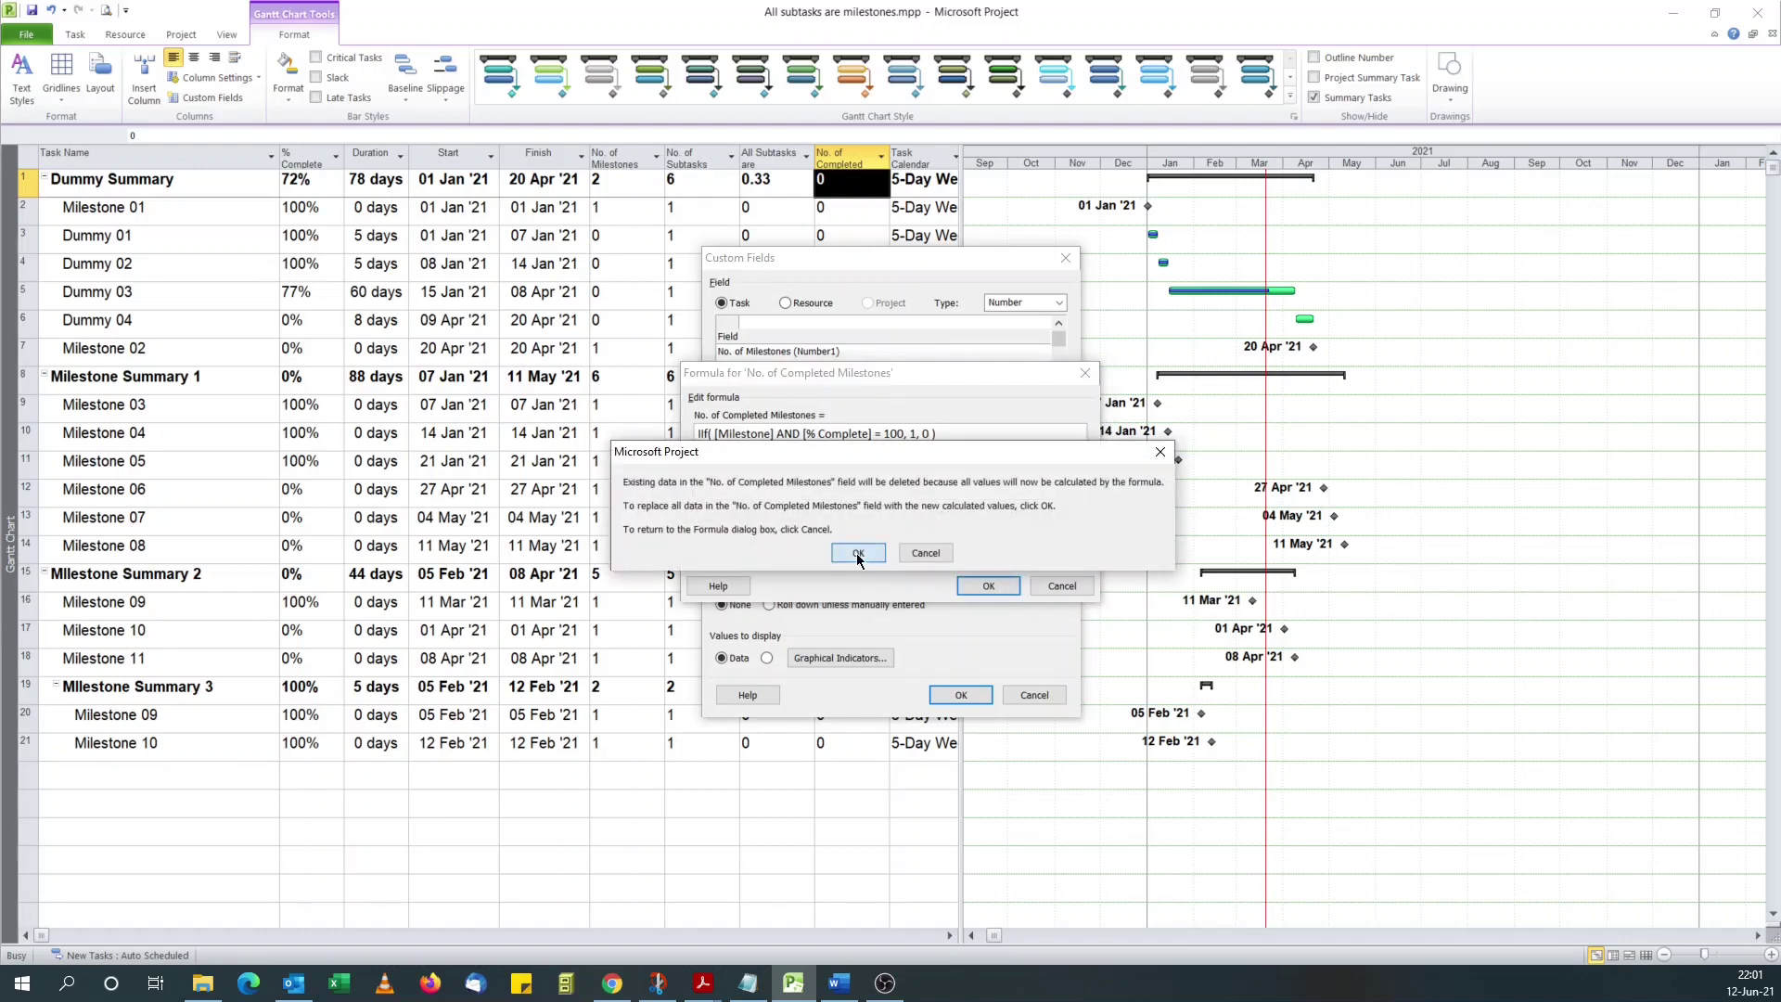
click(858, 554)
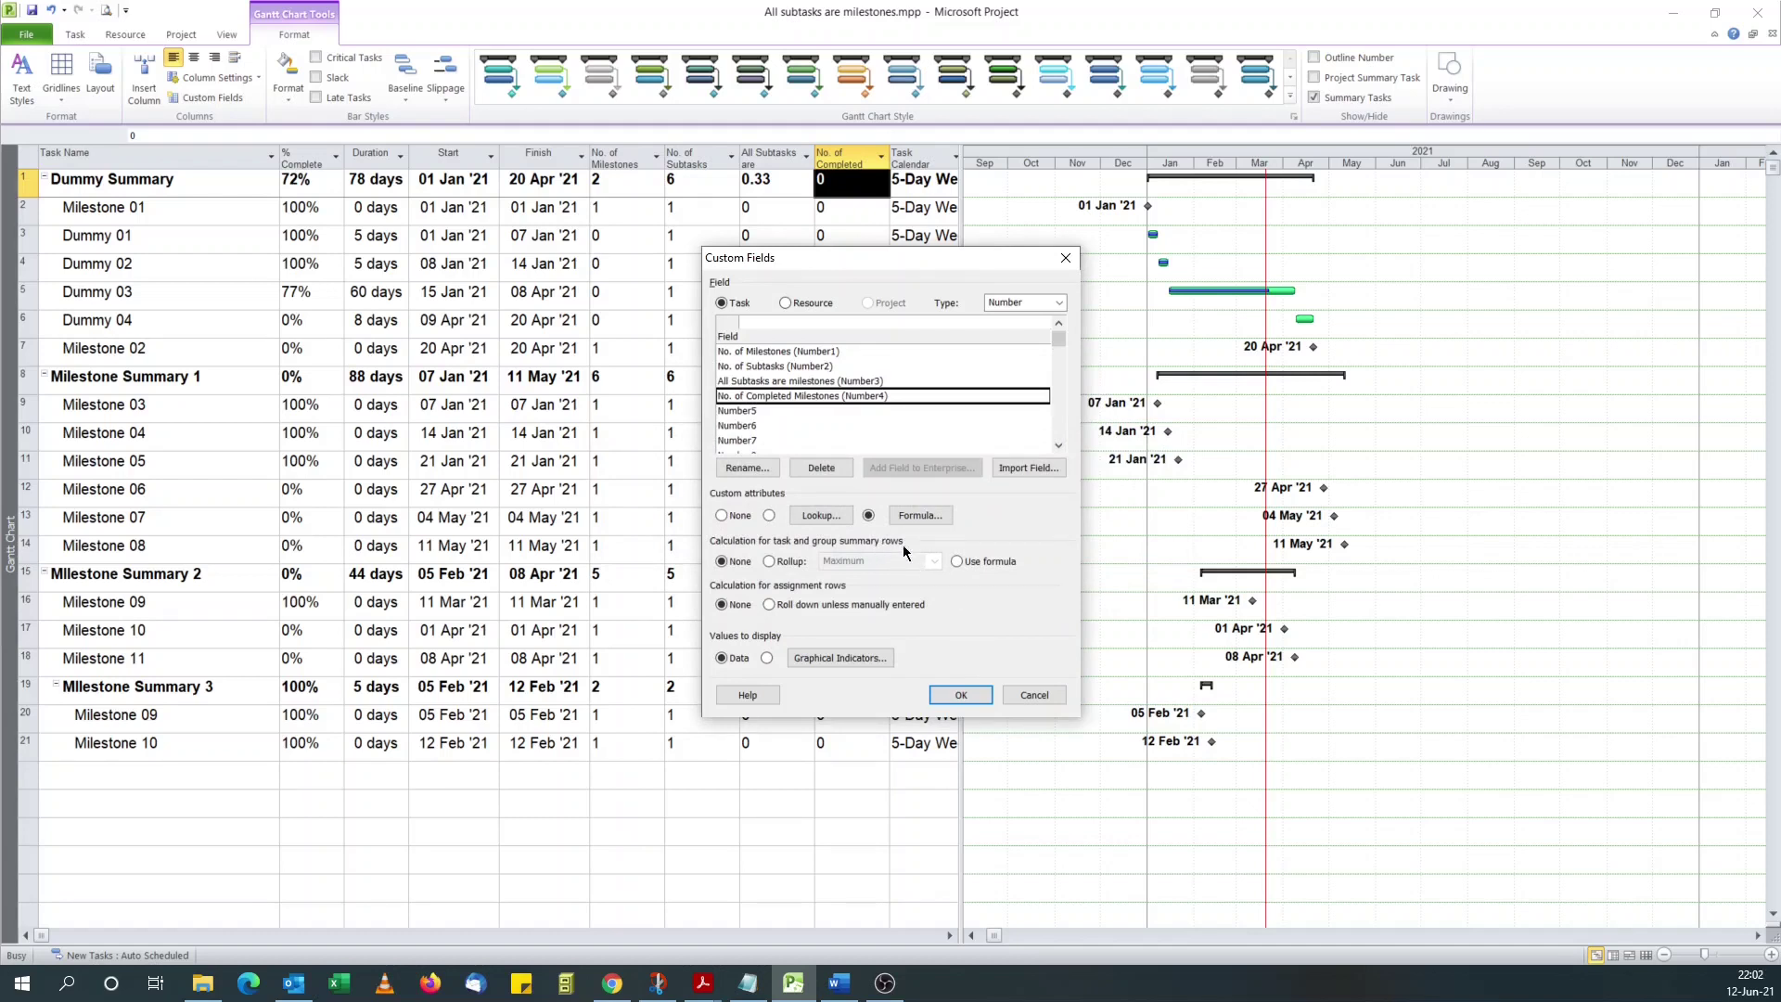
Step: Make summary rows roll up with Sum and apply the custom field settings
click(786, 563)
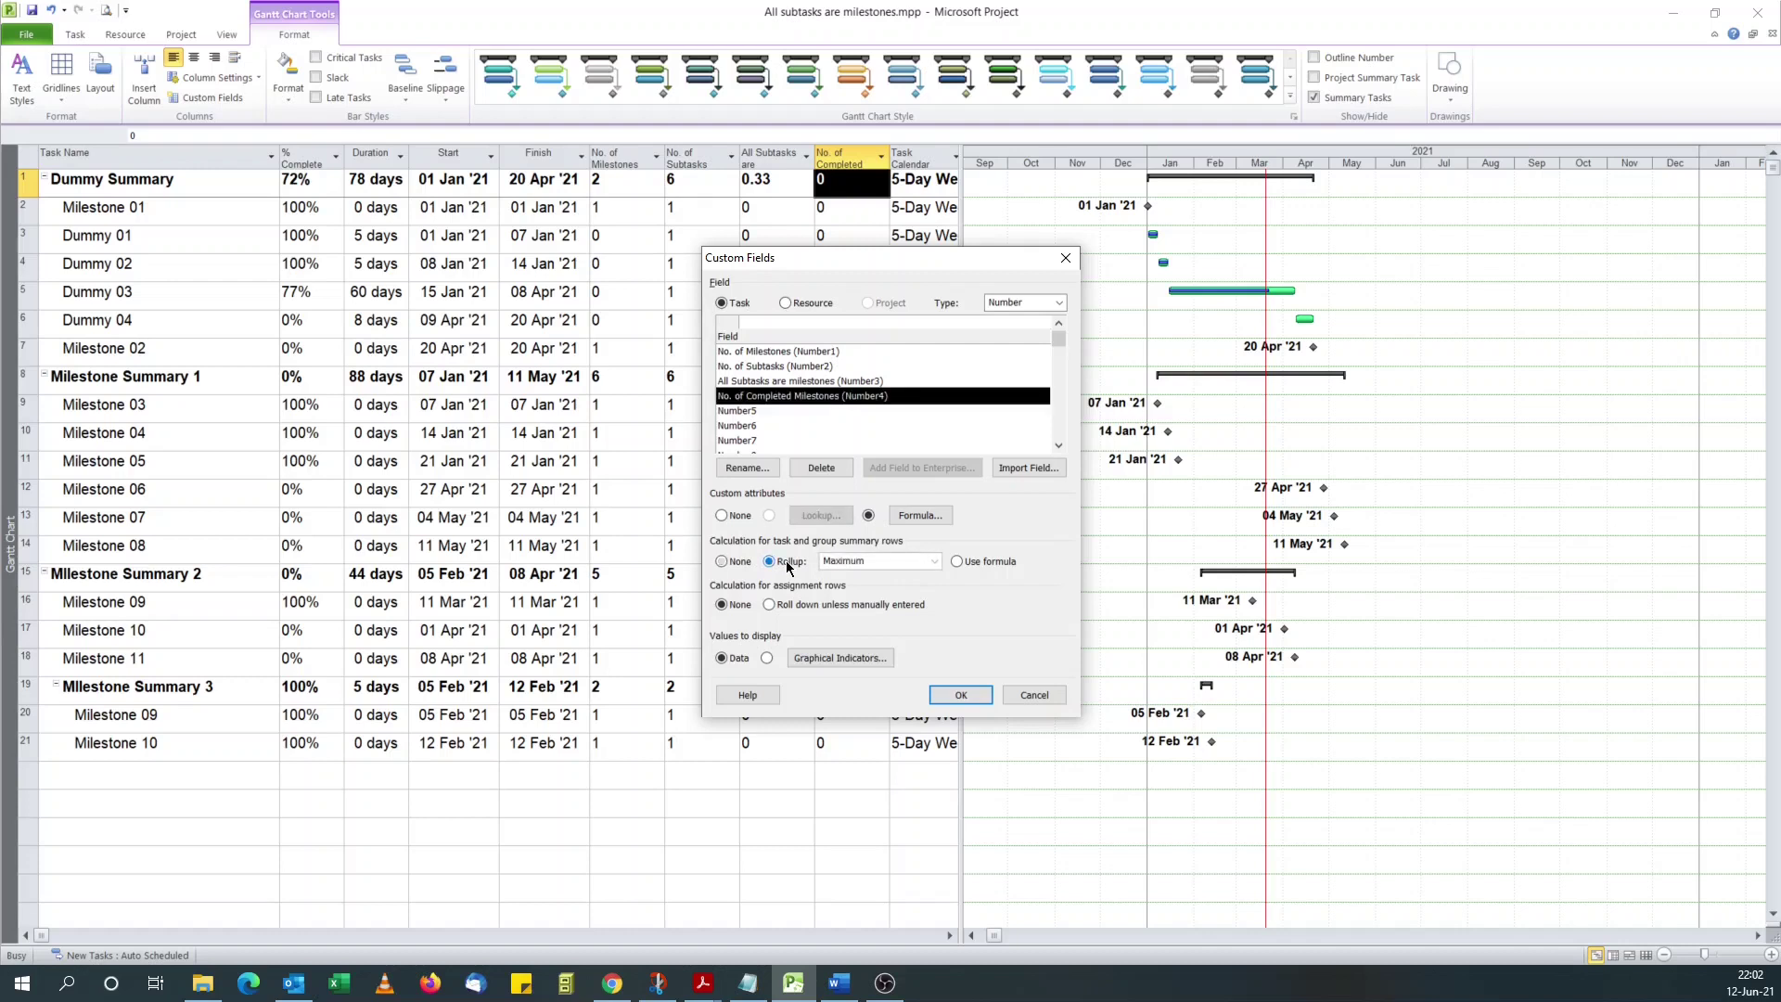
click(859, 560)
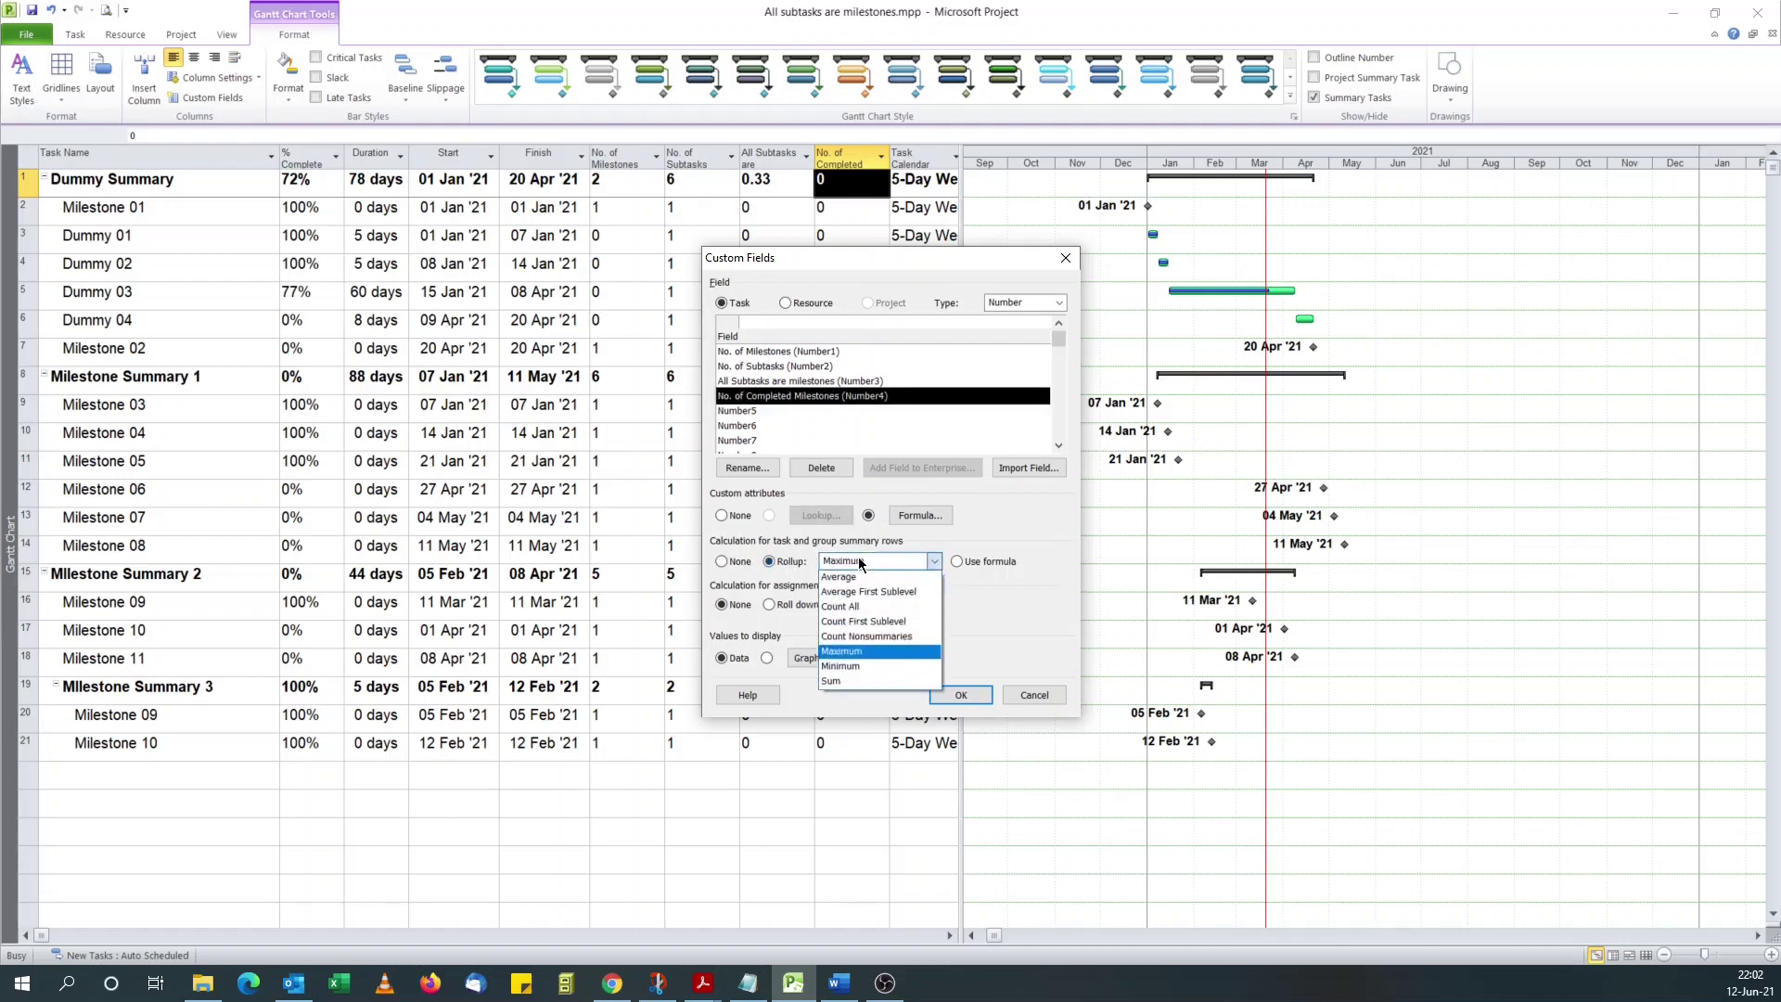
click(857, 682)
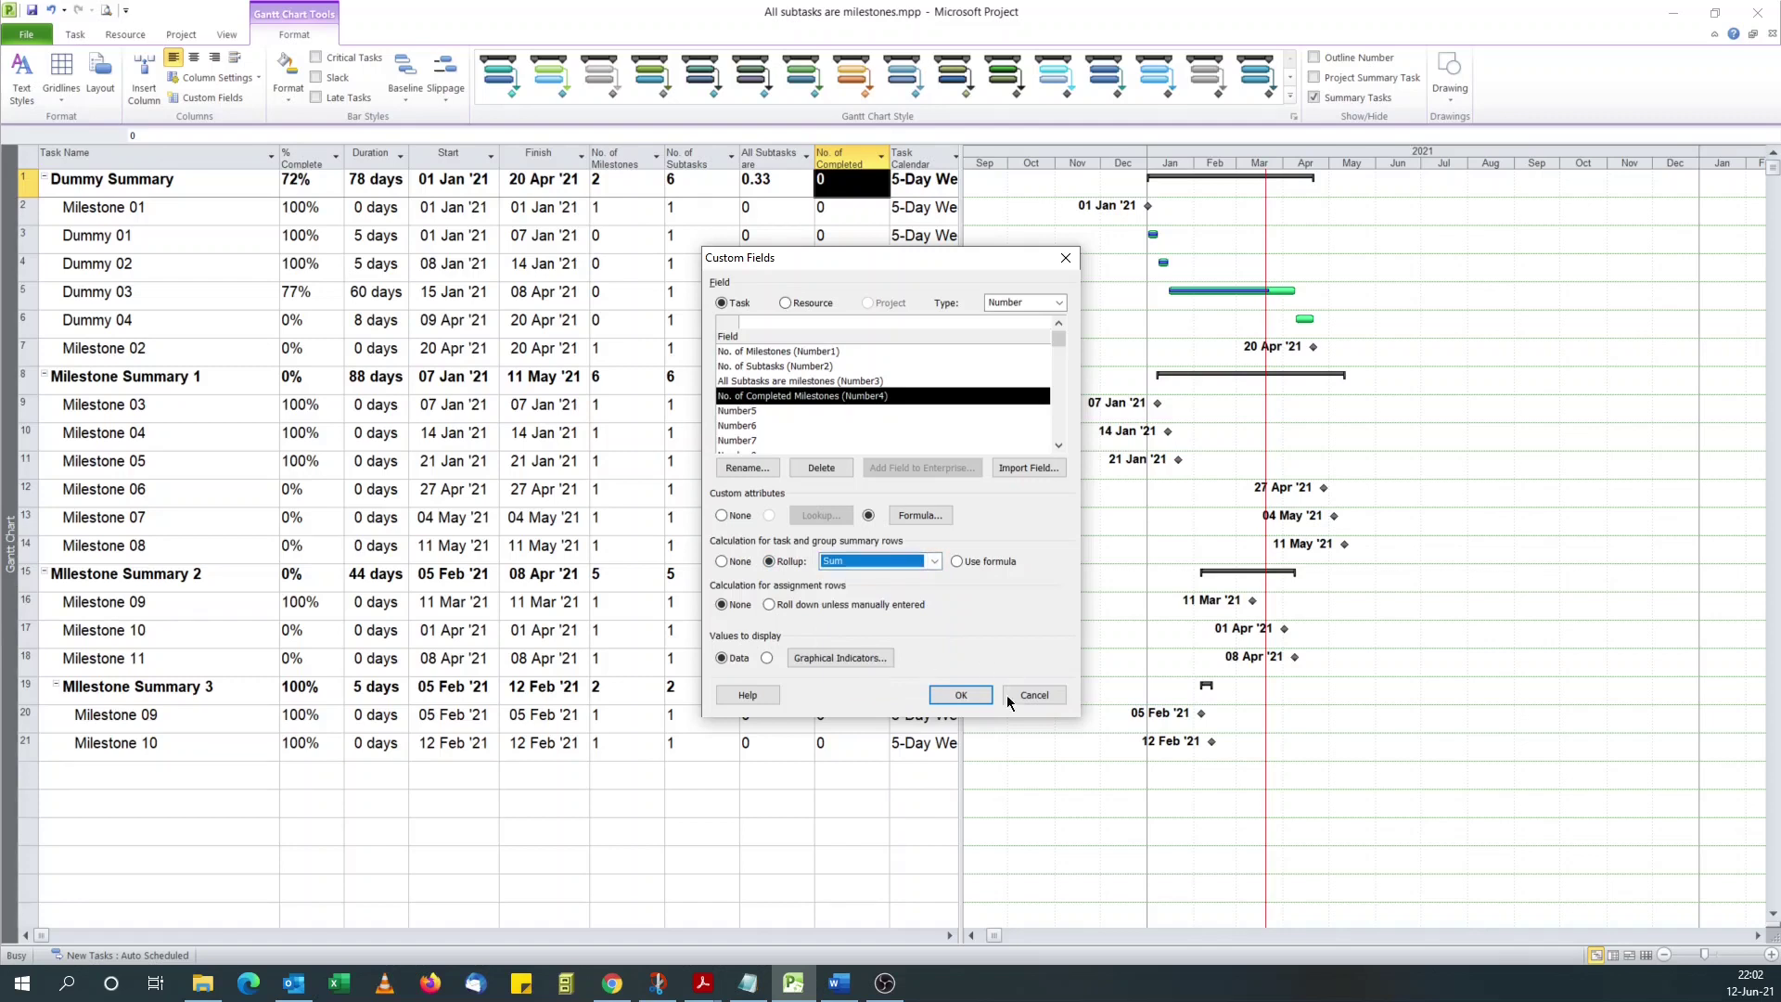
click(960, 698)
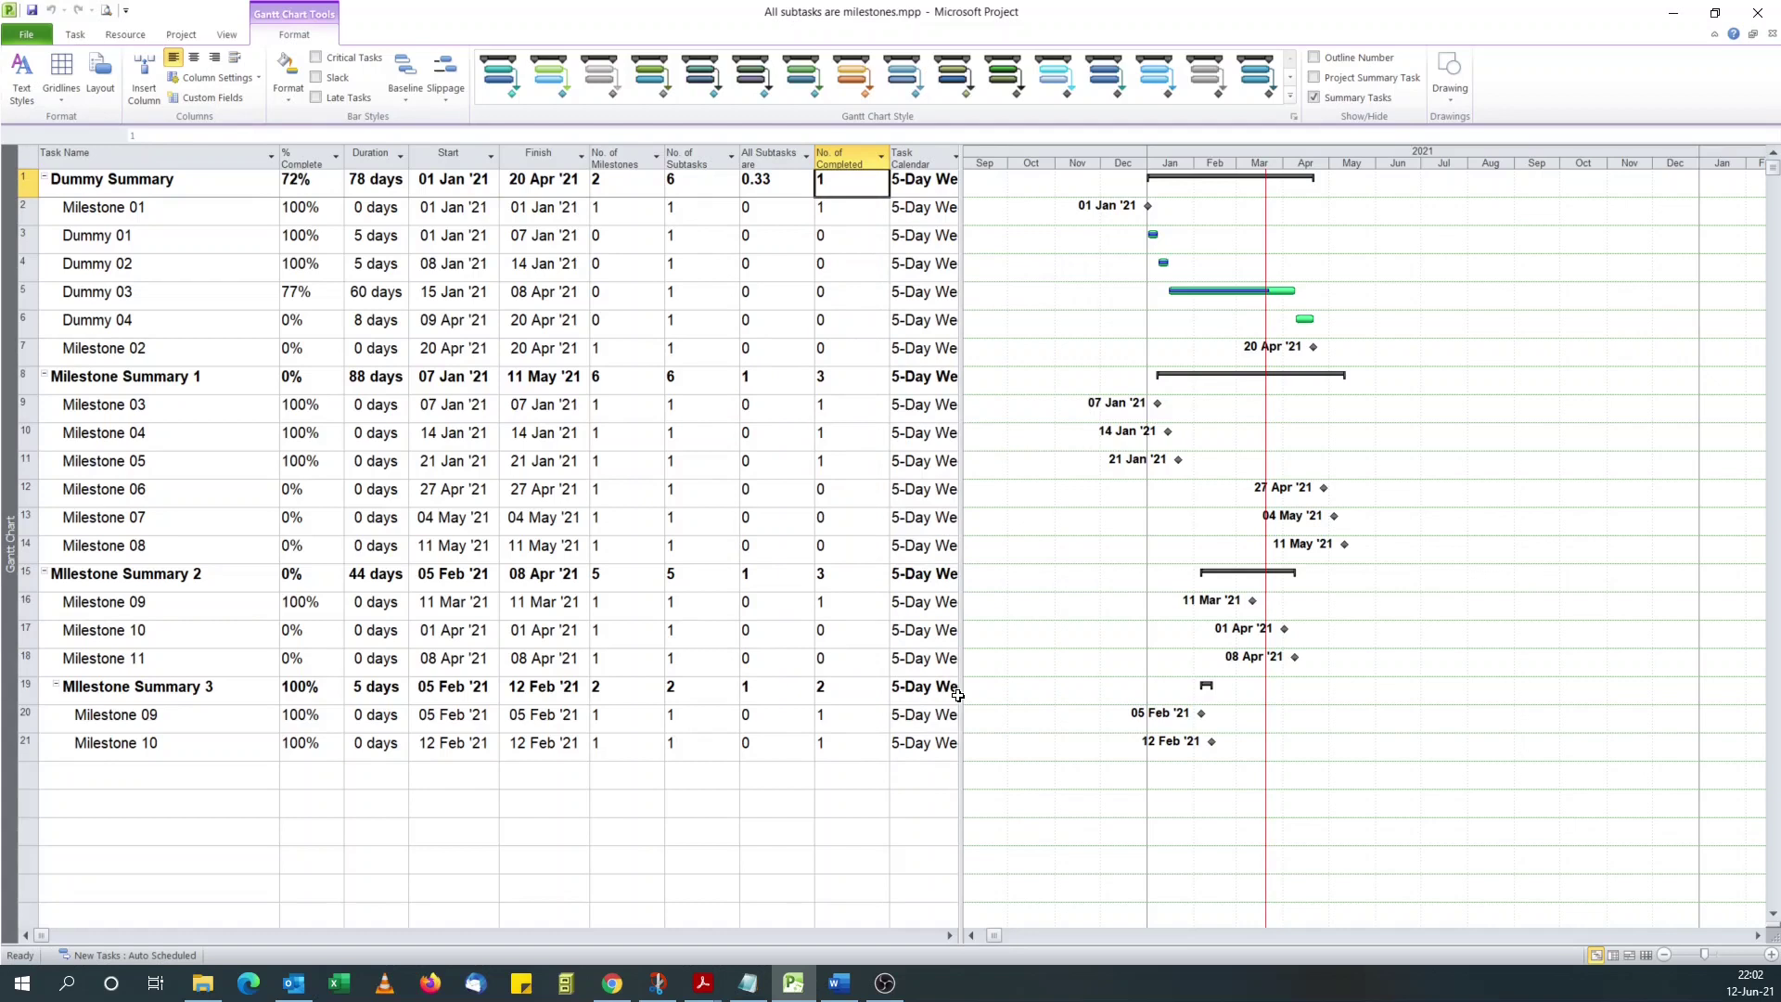
Step: Verify the completed-milestone counts (1, 3, 3, 2) across summaries and milestones, then narrow the table pane
click(819, 699)
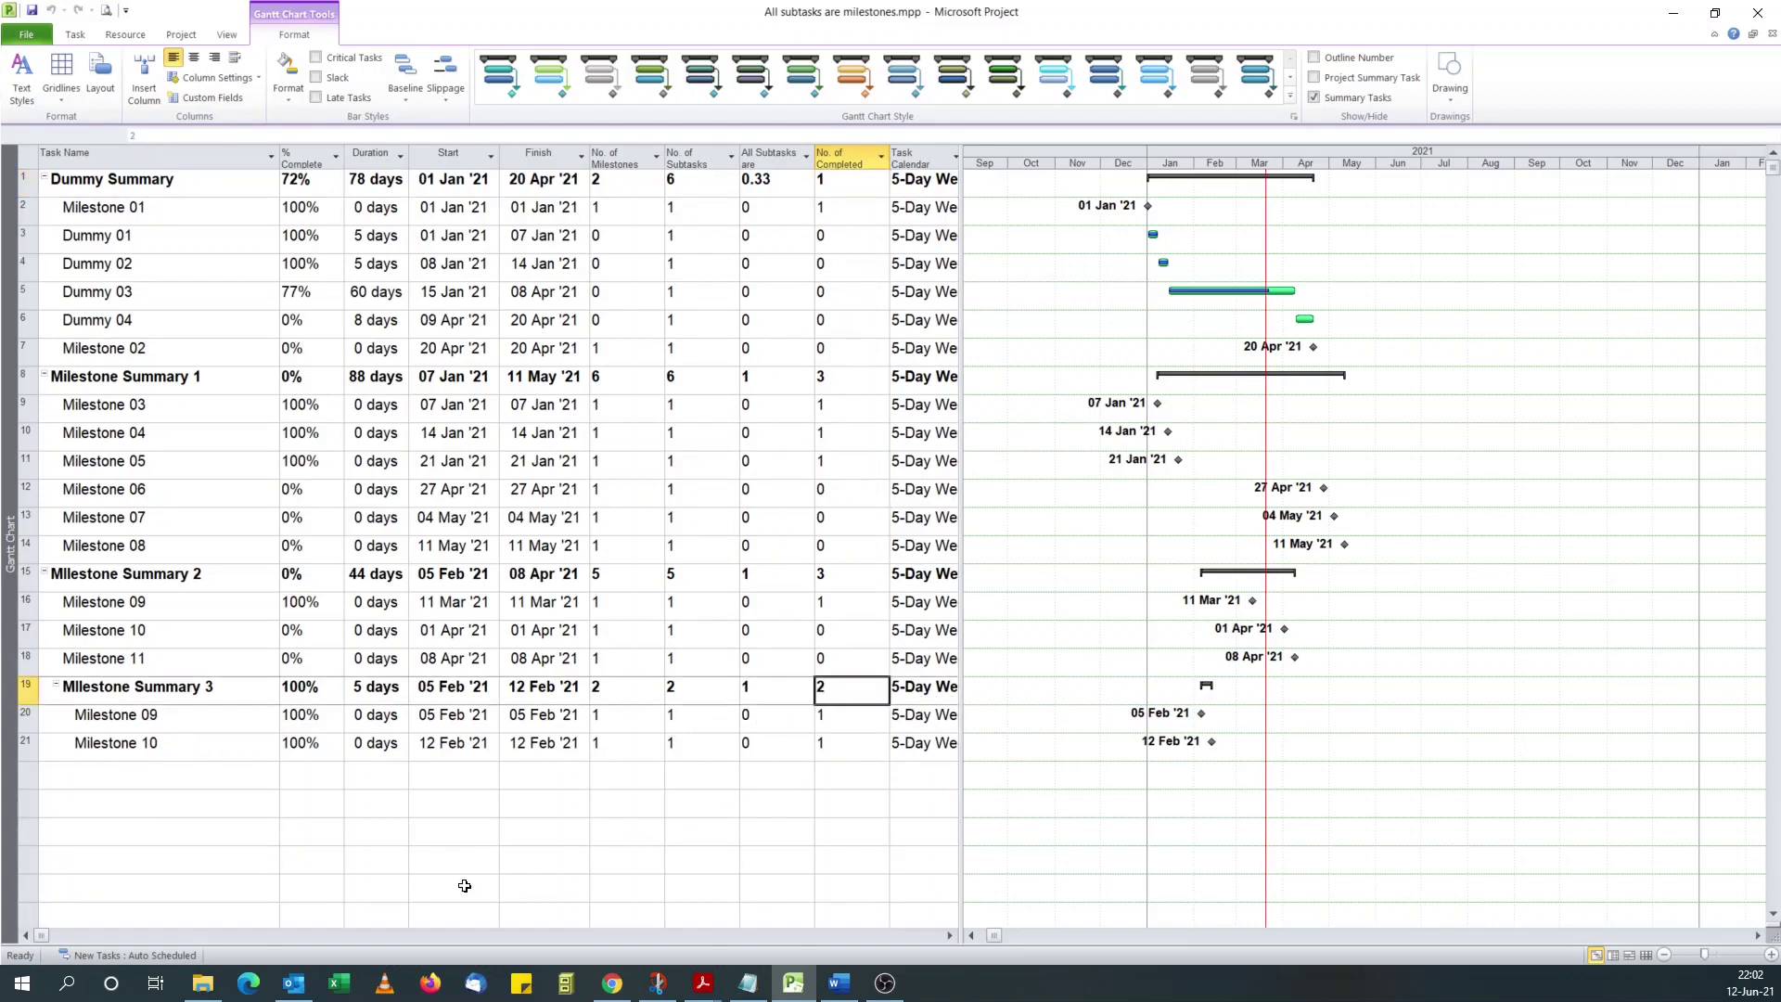
click(840, 582)
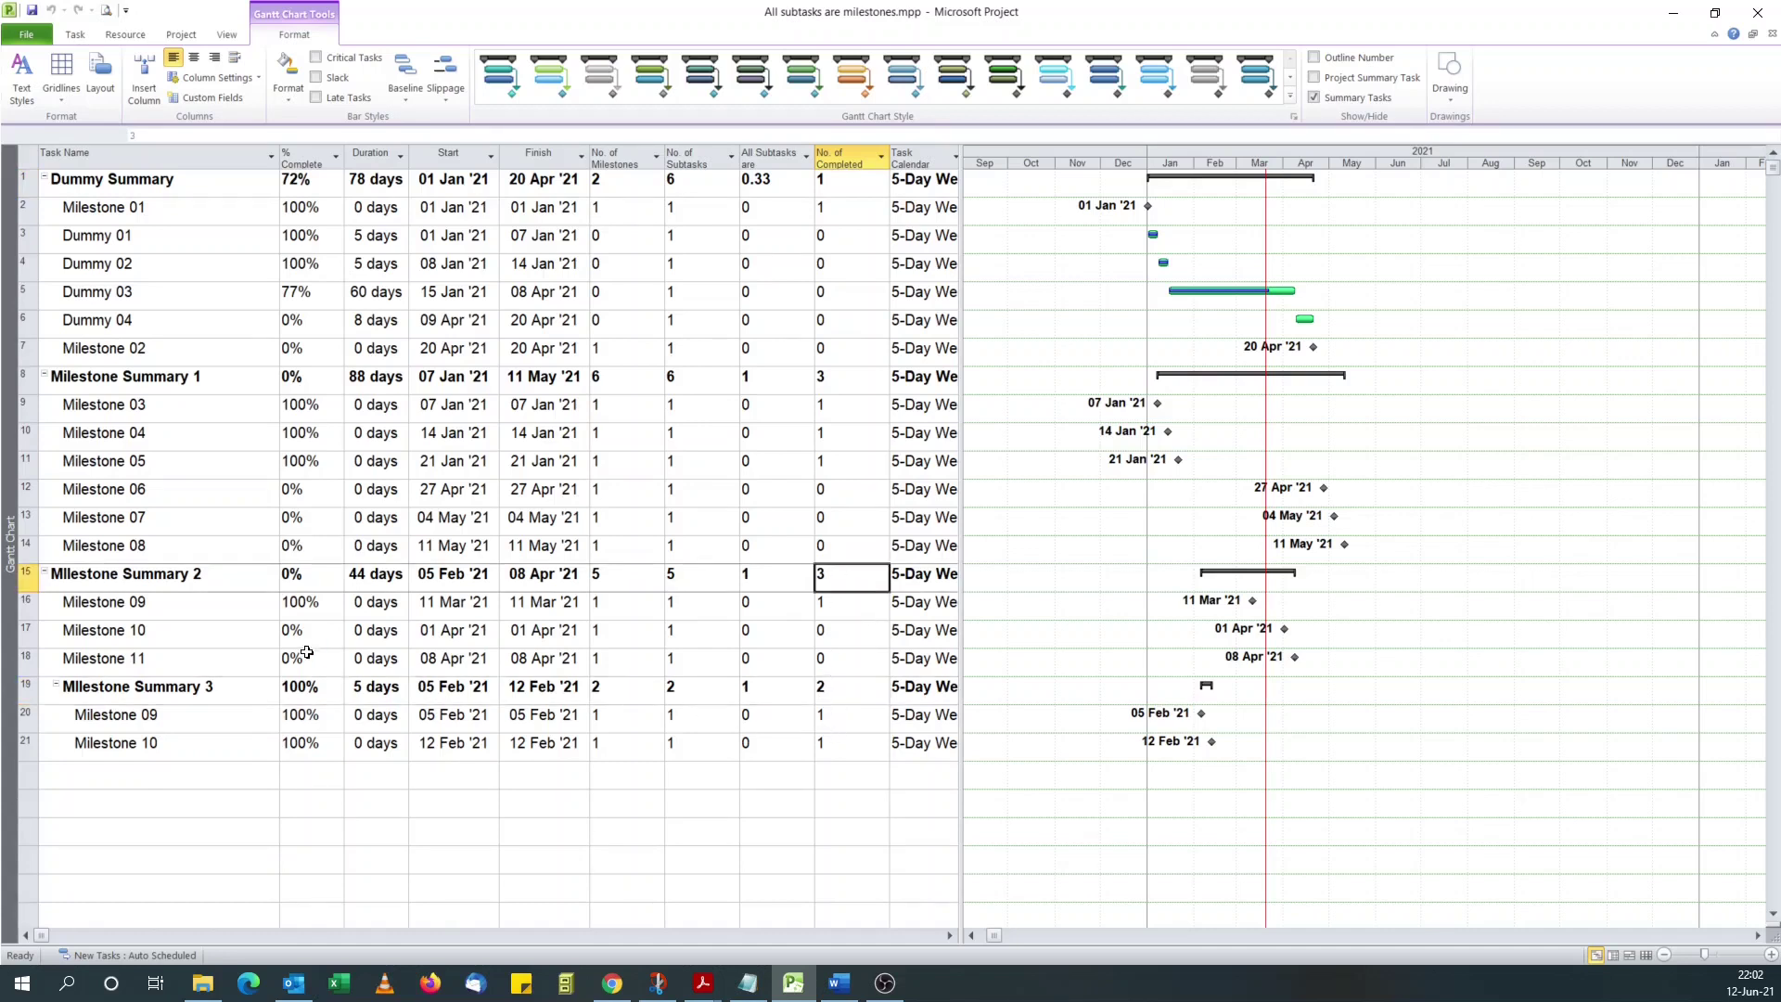
click(839, 744)
click(837, 715)
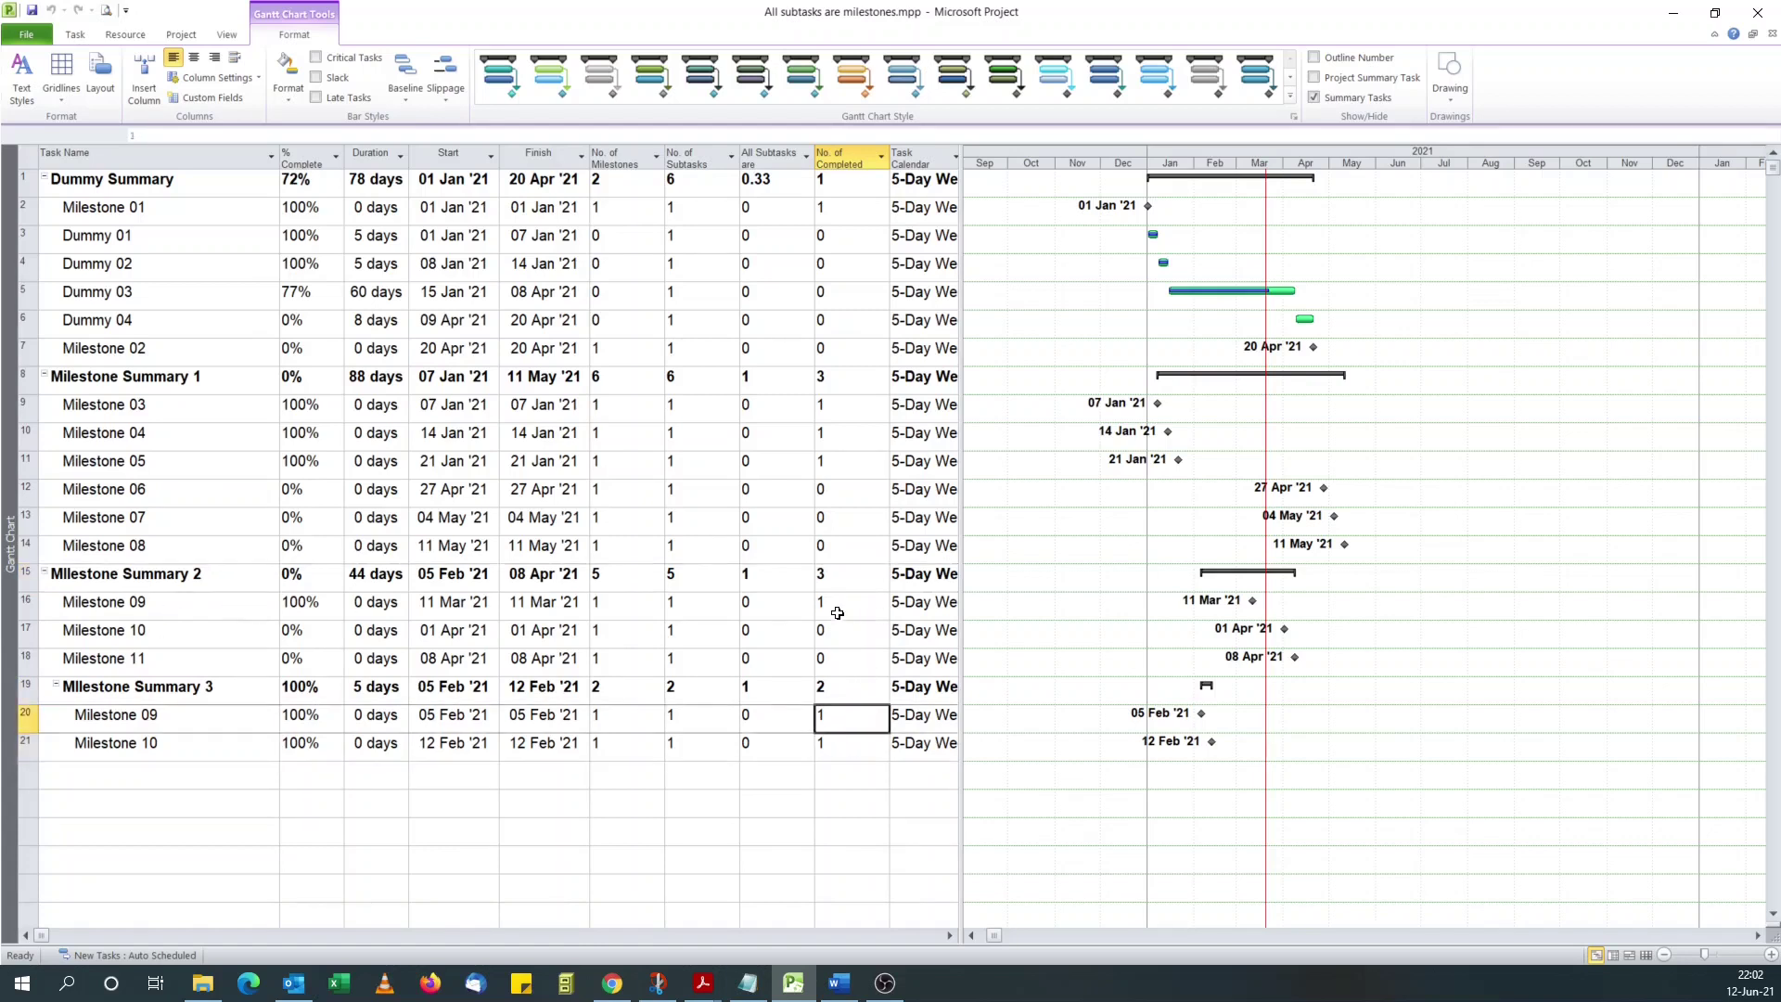
click(837, 612)
click(839, 387)
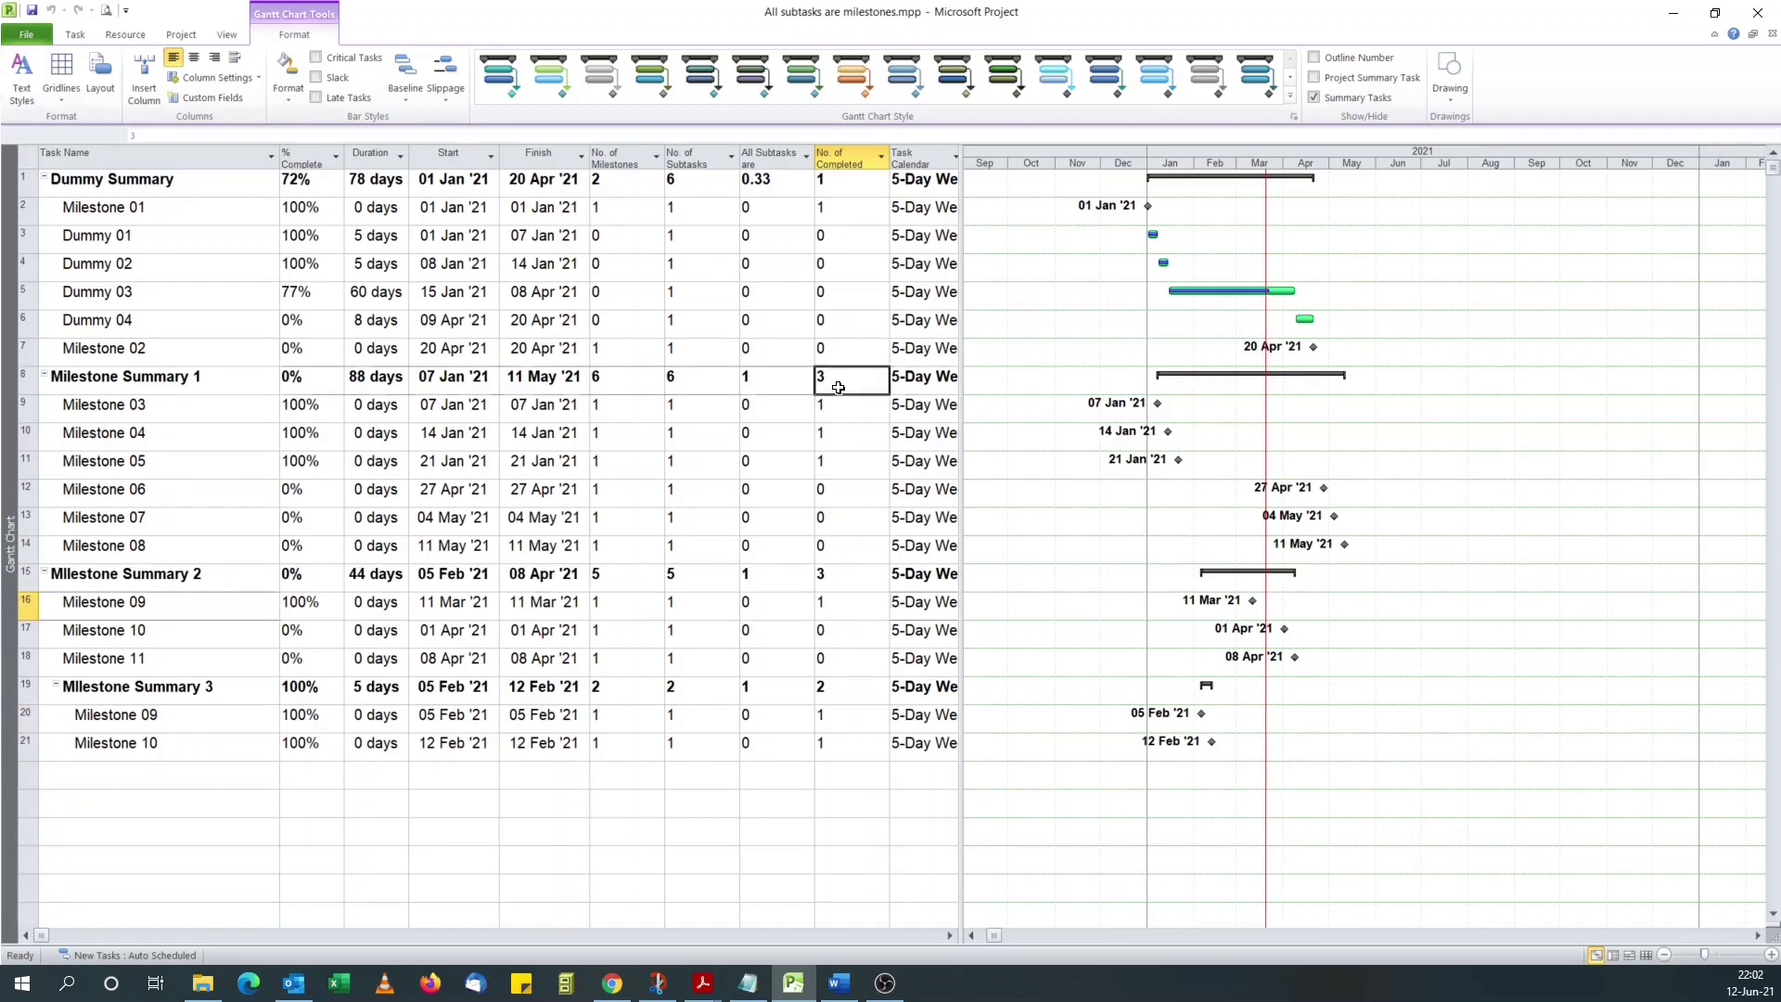
click(833, 414)
click(836, 436)
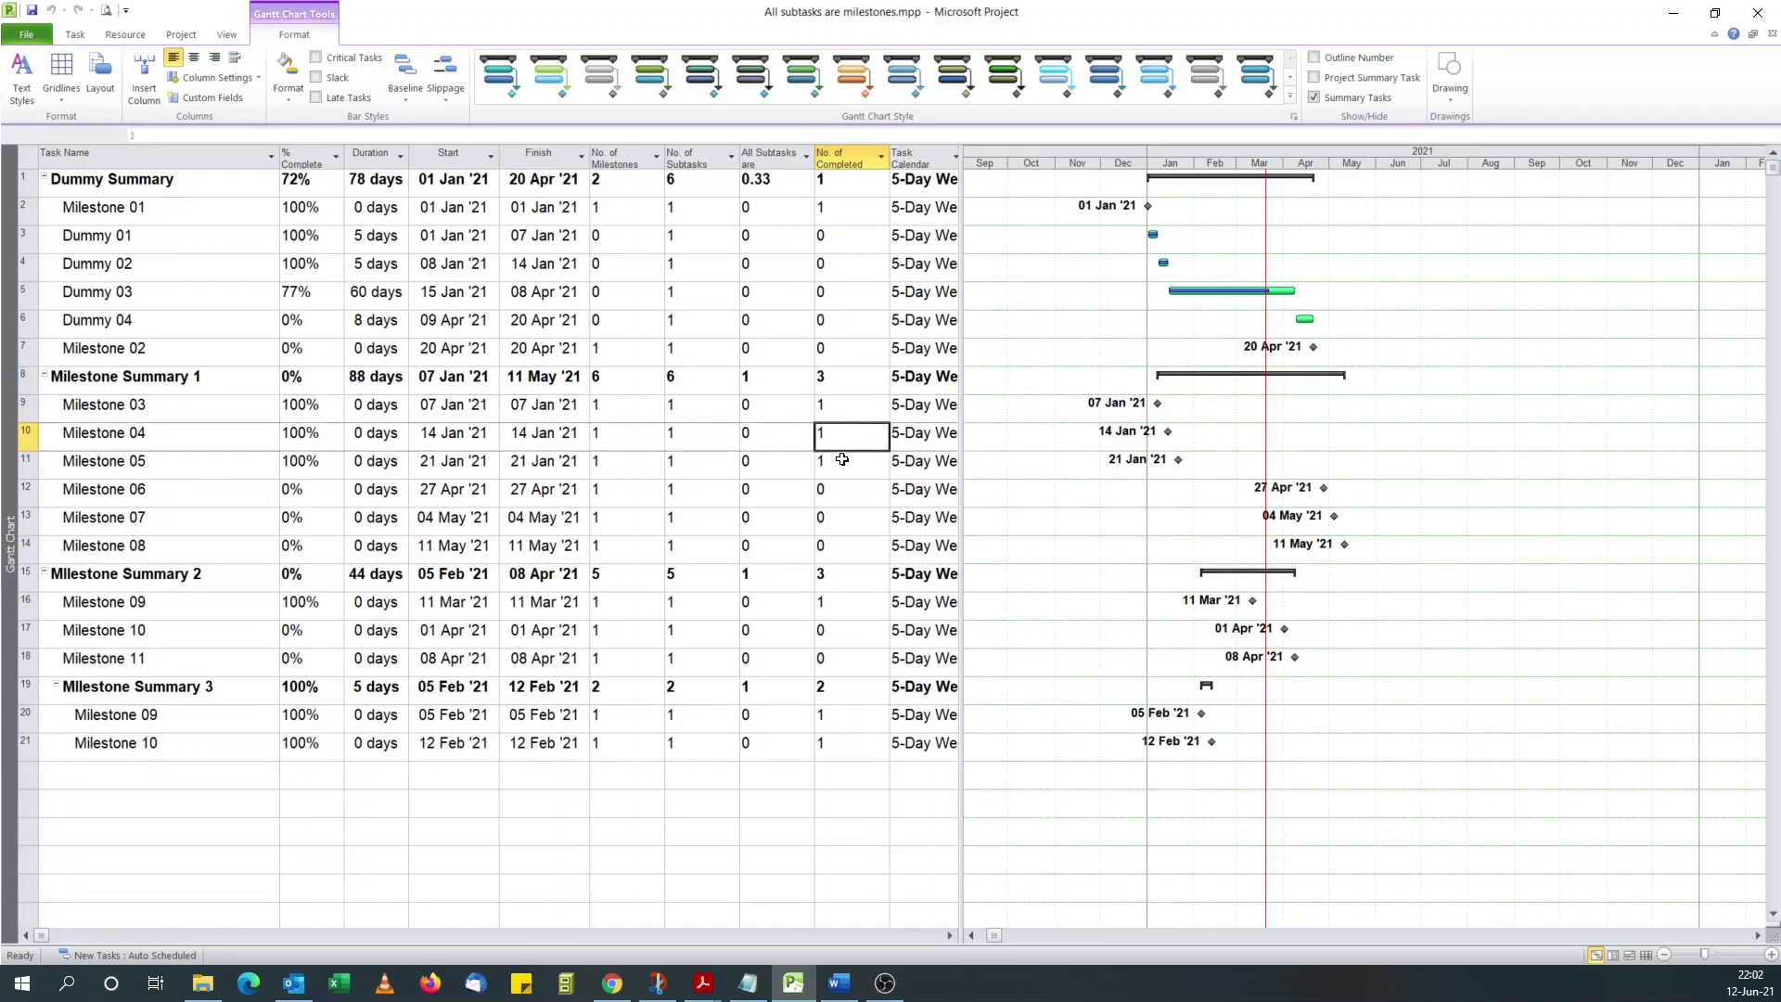
click(842, 460)
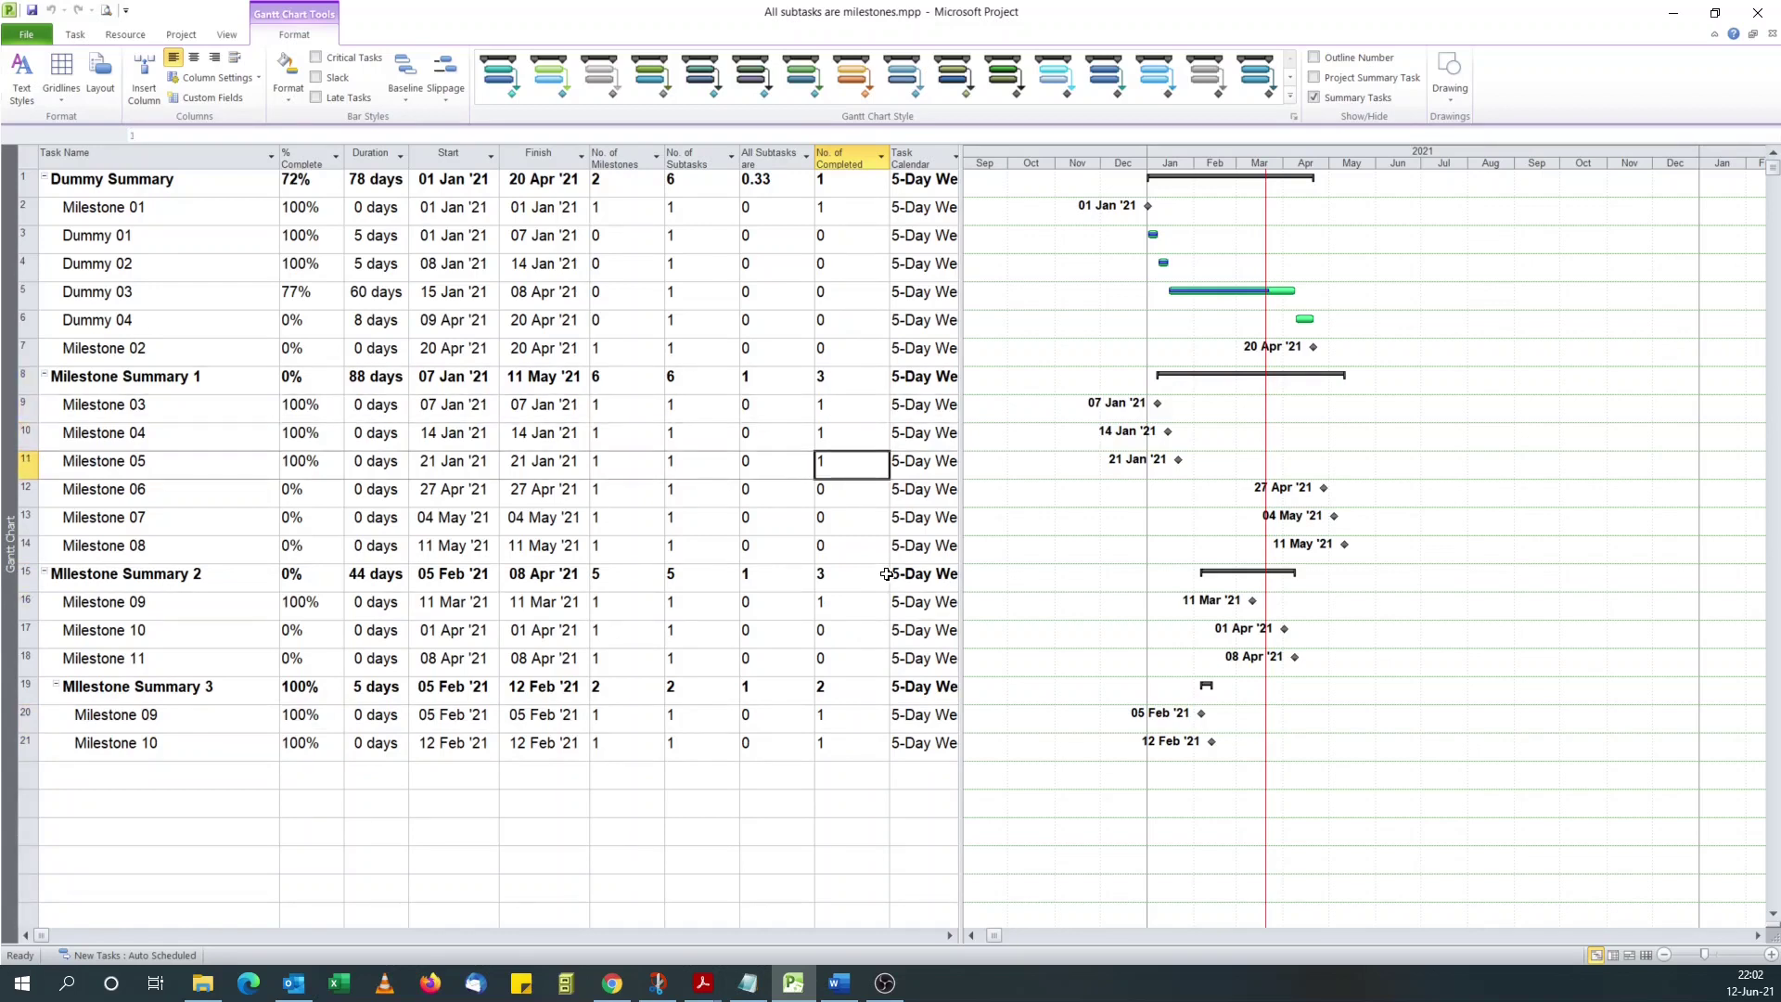
click(828, 190)
click(834, 210)
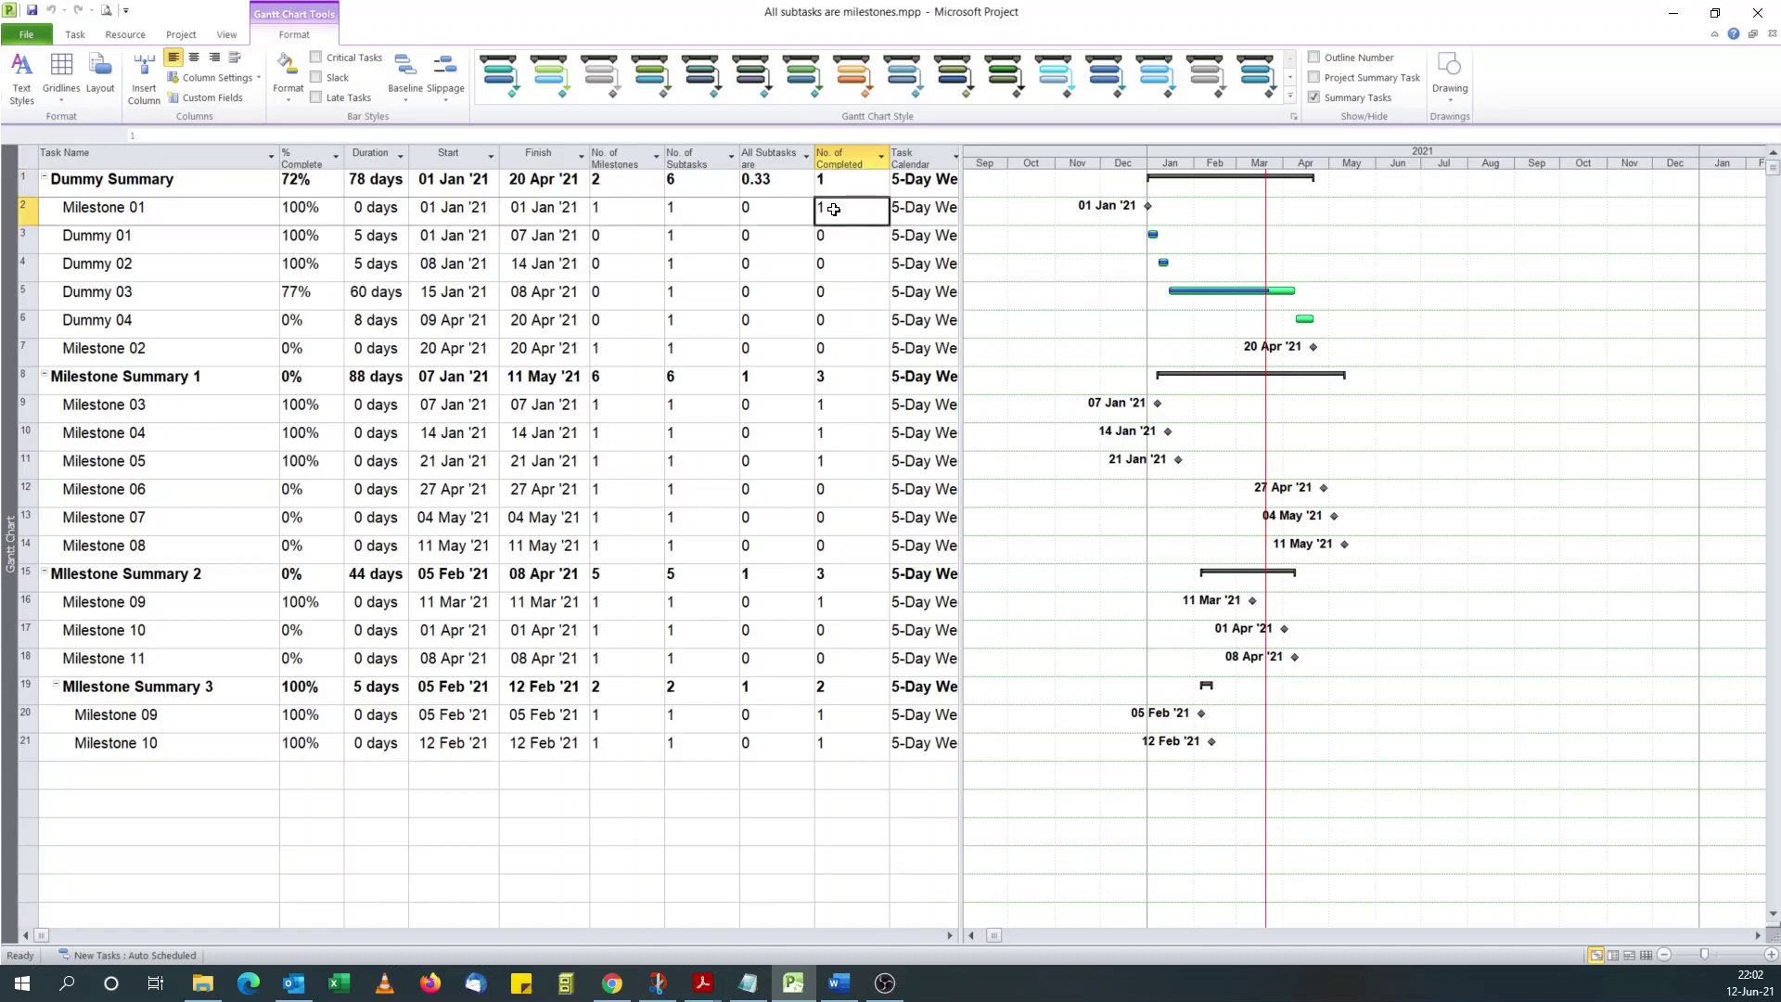
drag(962, 335, 899, 348)
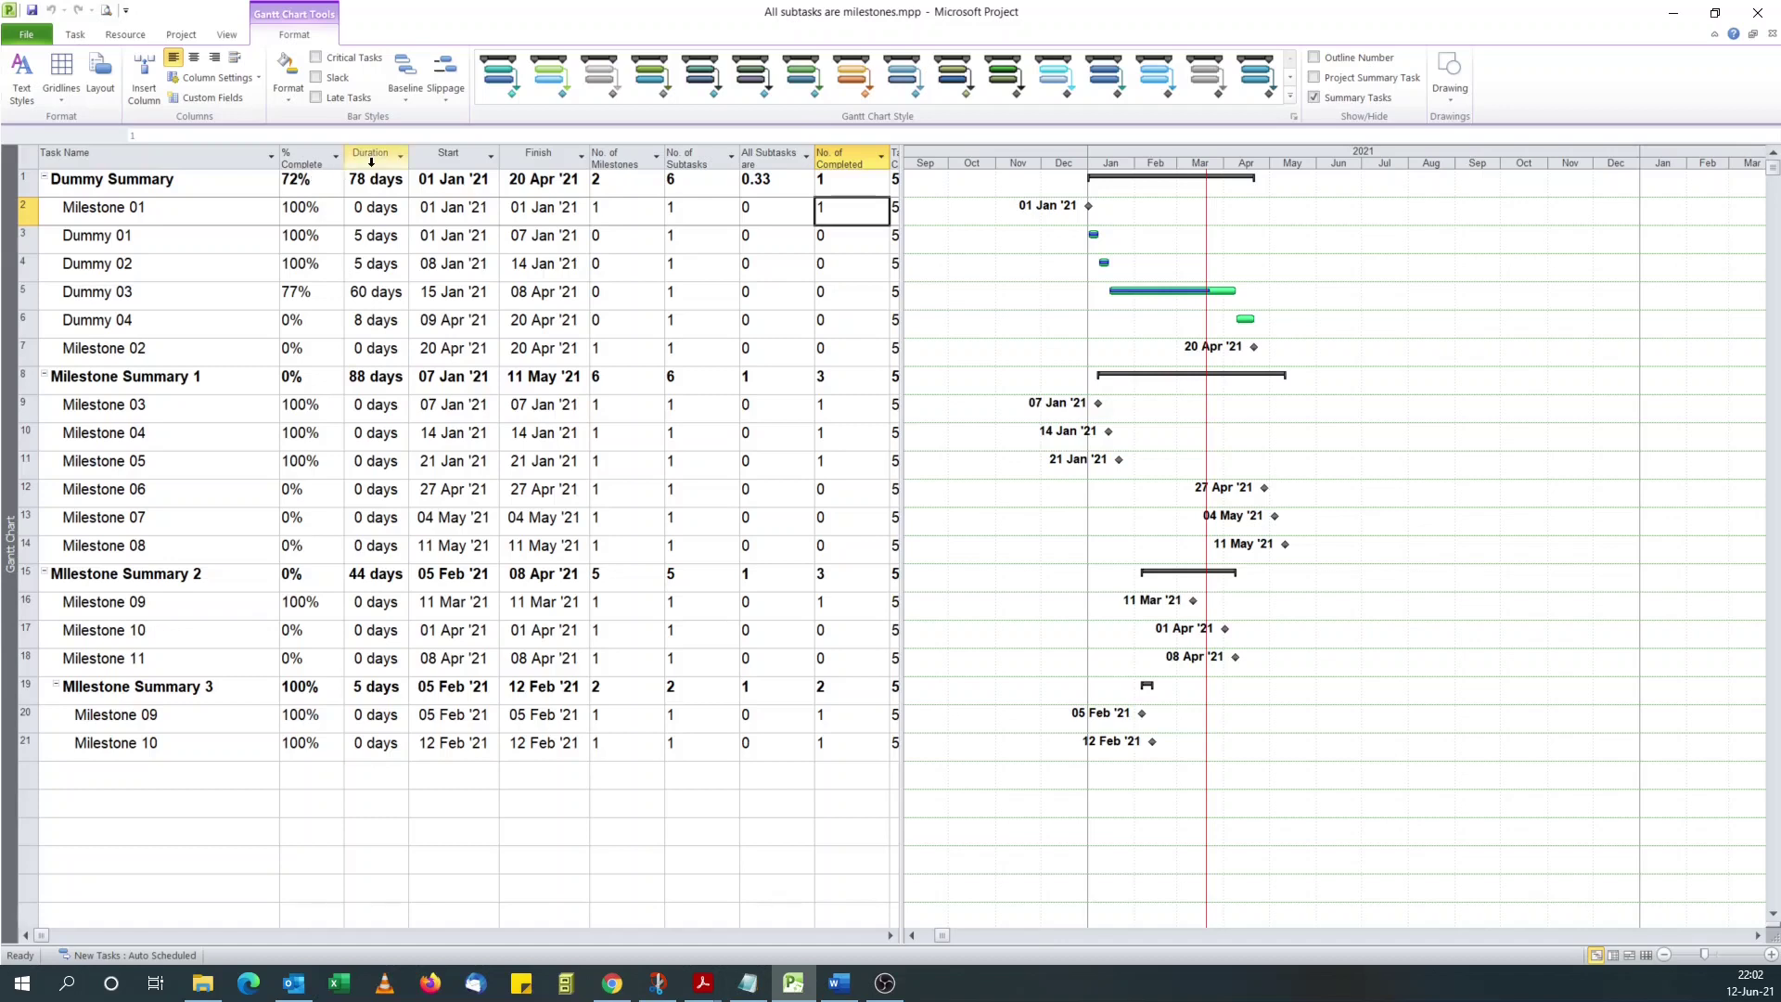
Step: Insert a Text1 column before the Duration column
click(371, 157)
right_click(371, 160)
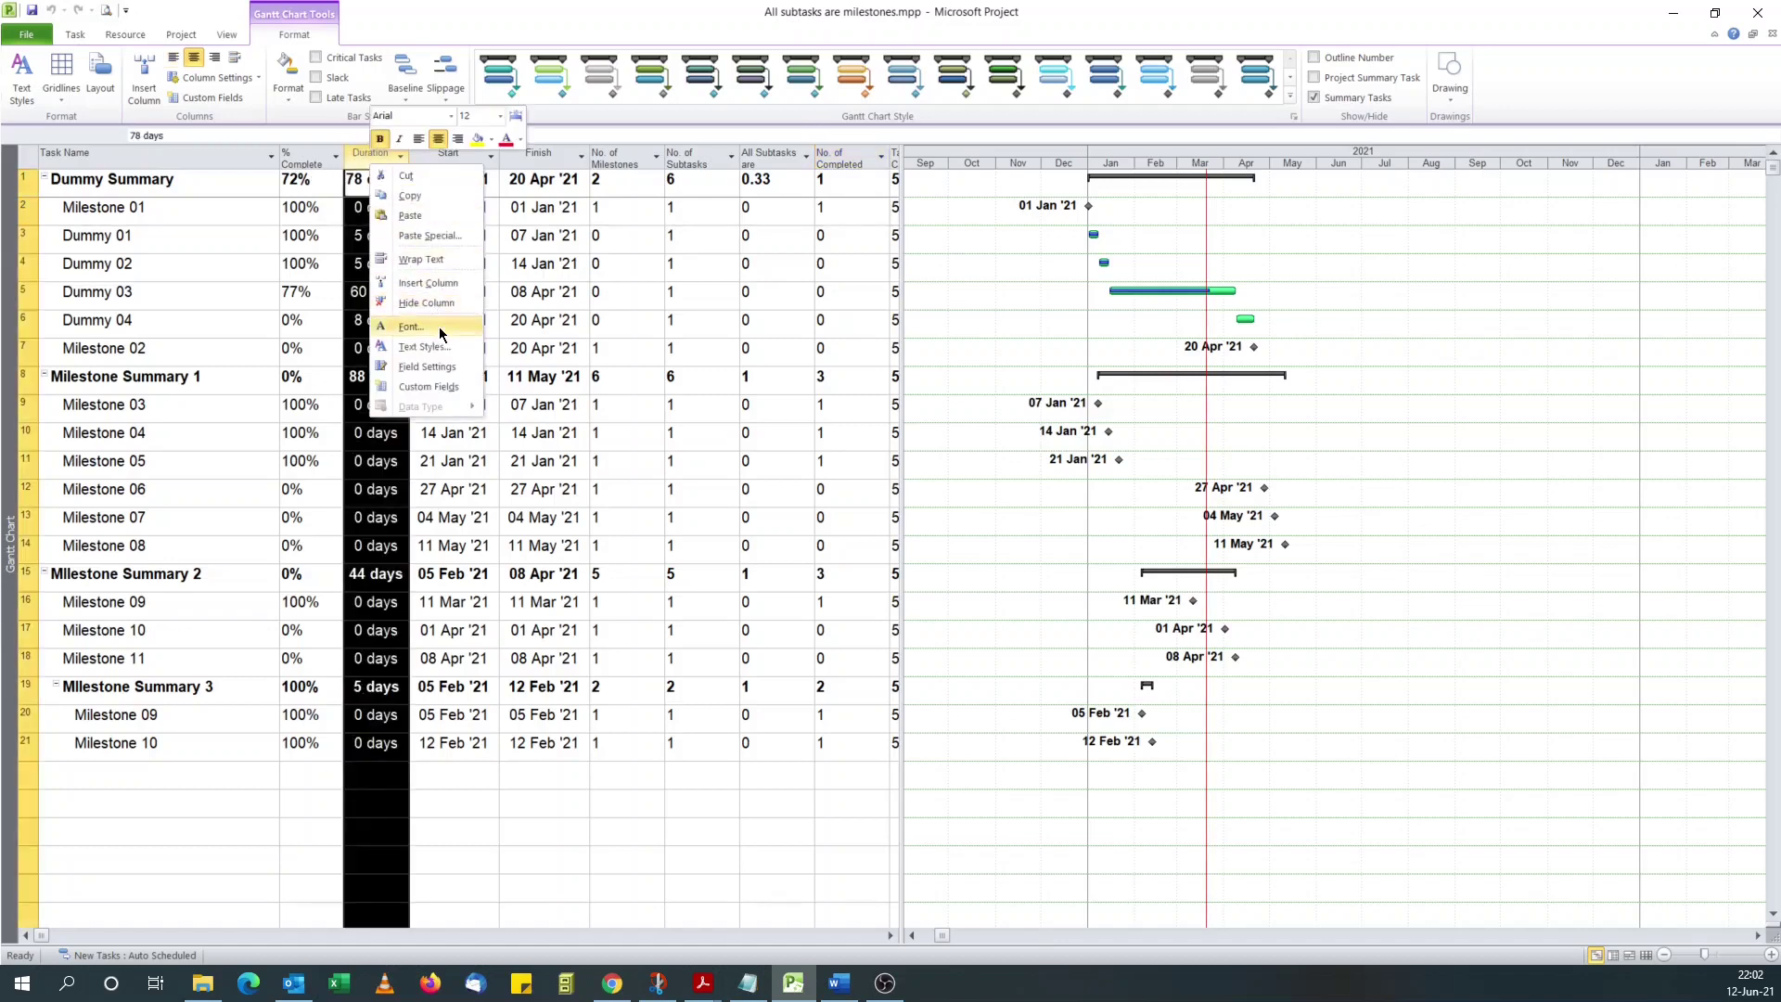
click(436, 280)
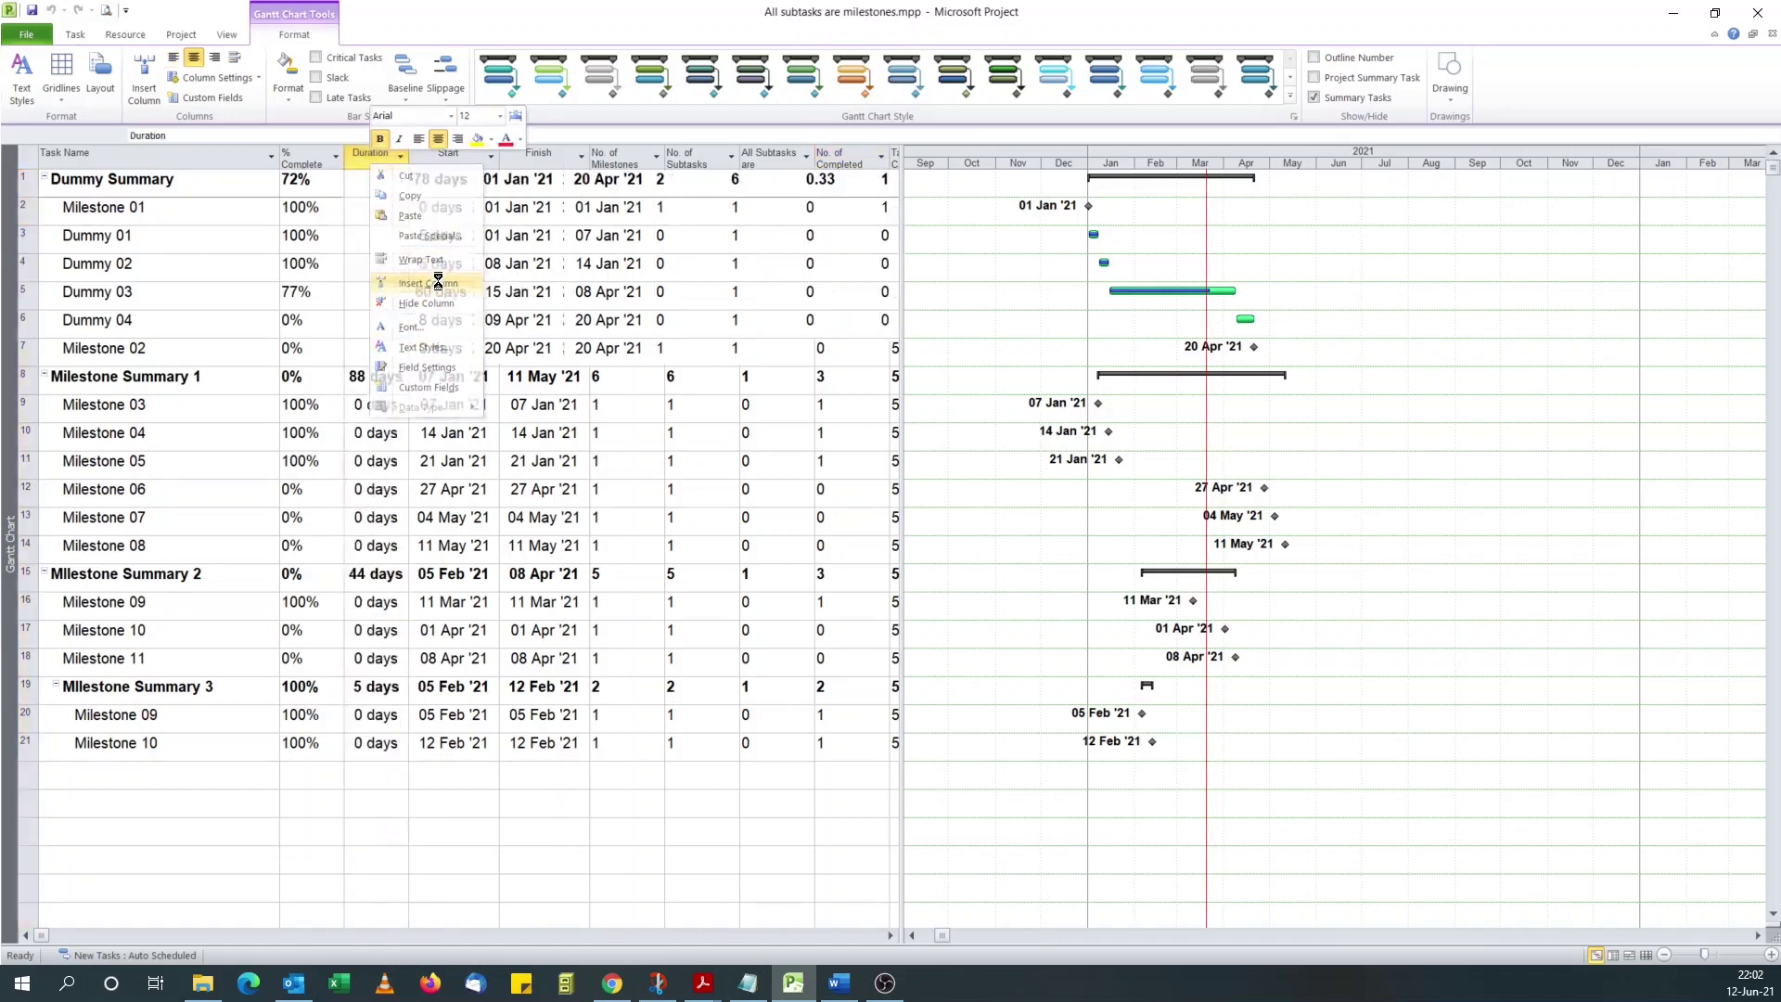
text(text1)
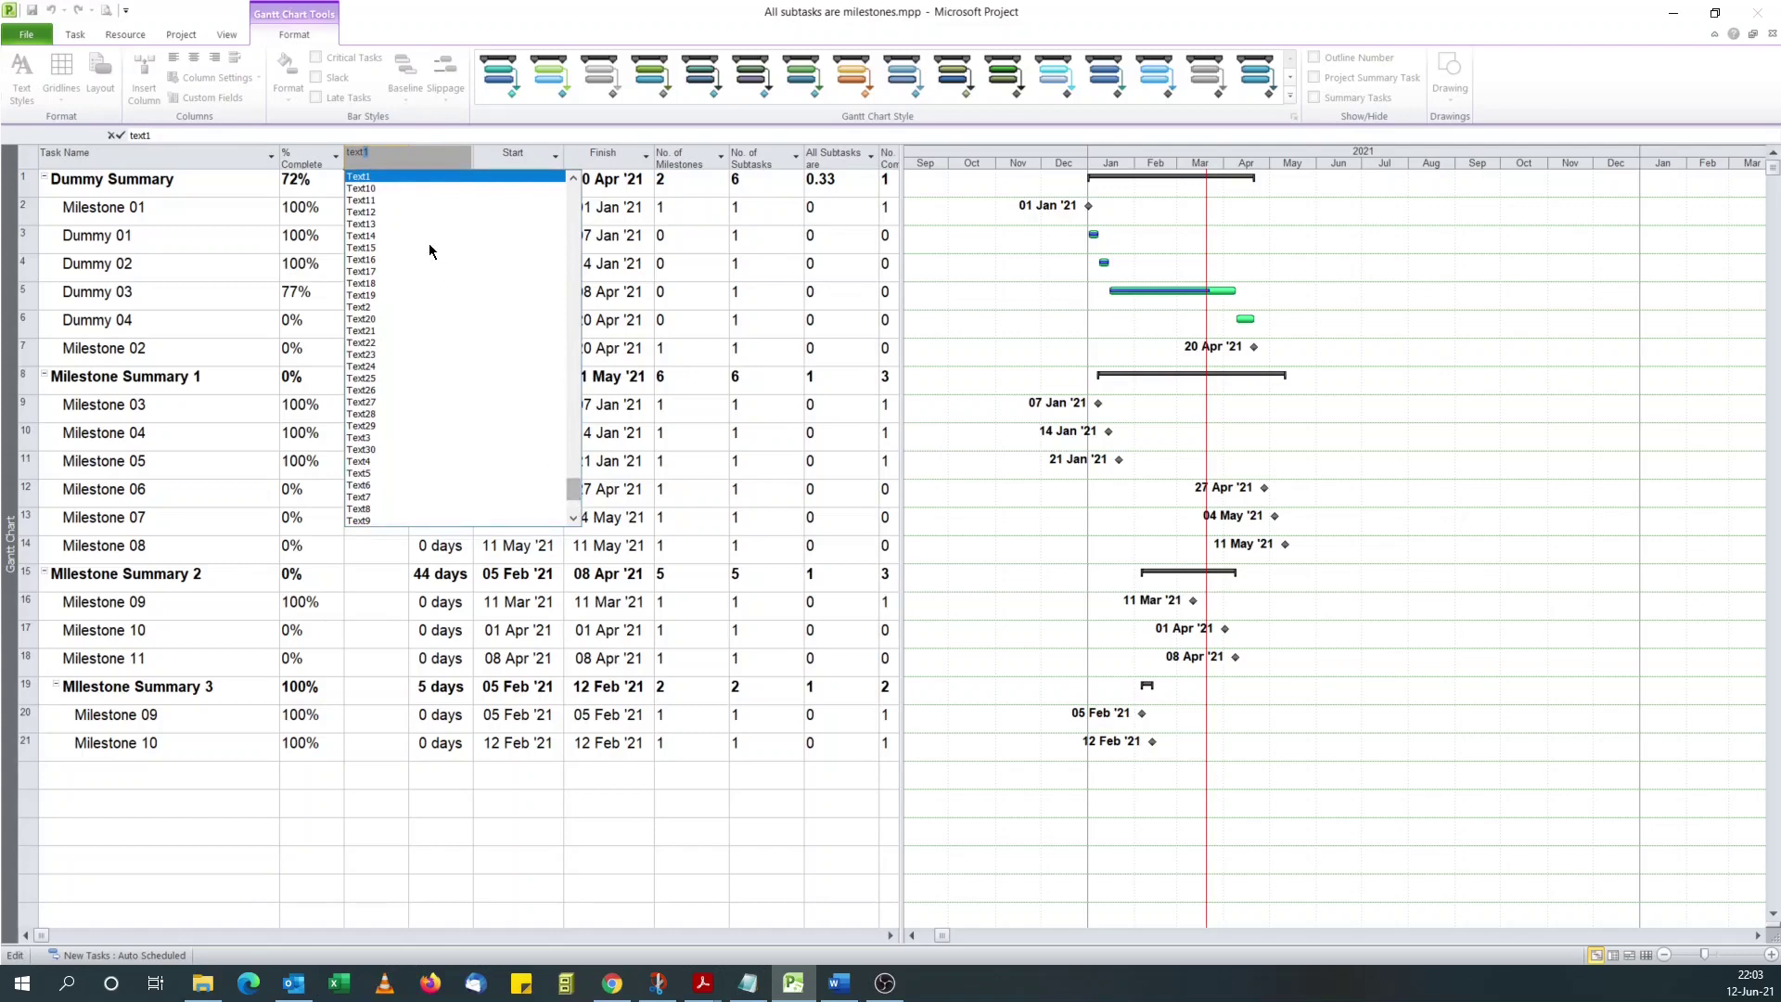
click(388, 179)
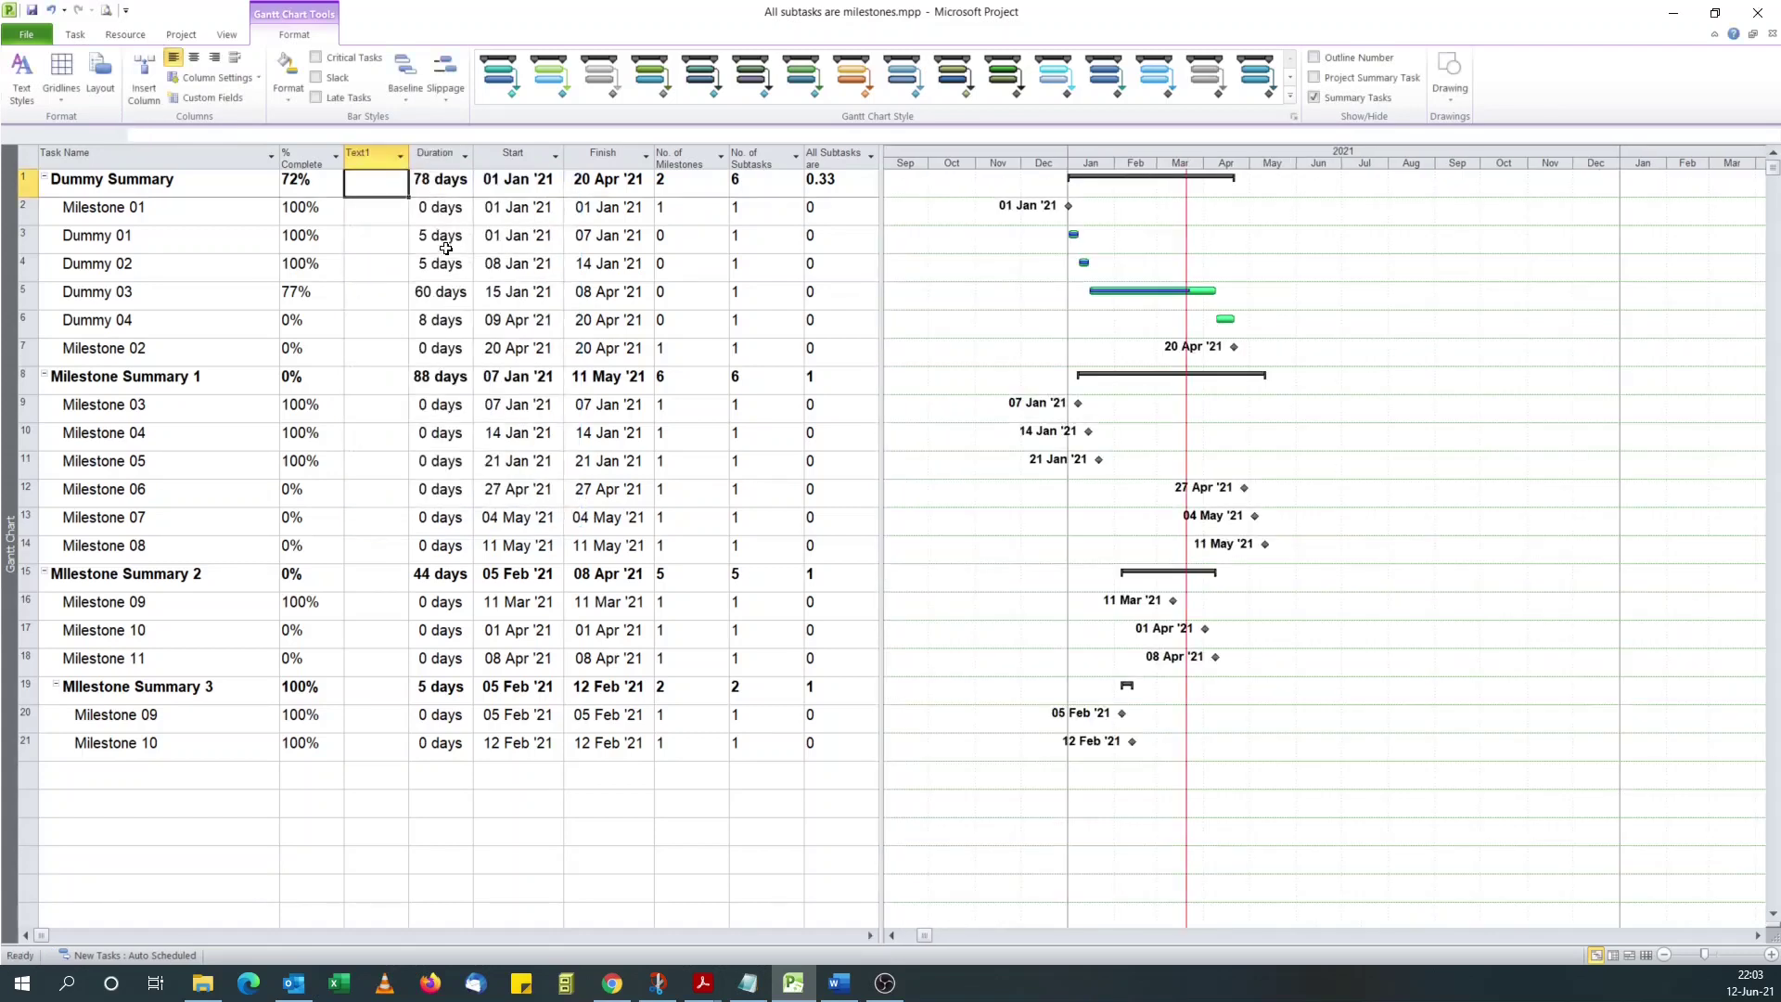
Step: Rename the Text1 custom field to 'Task %' and start its formula
click(218, 99)
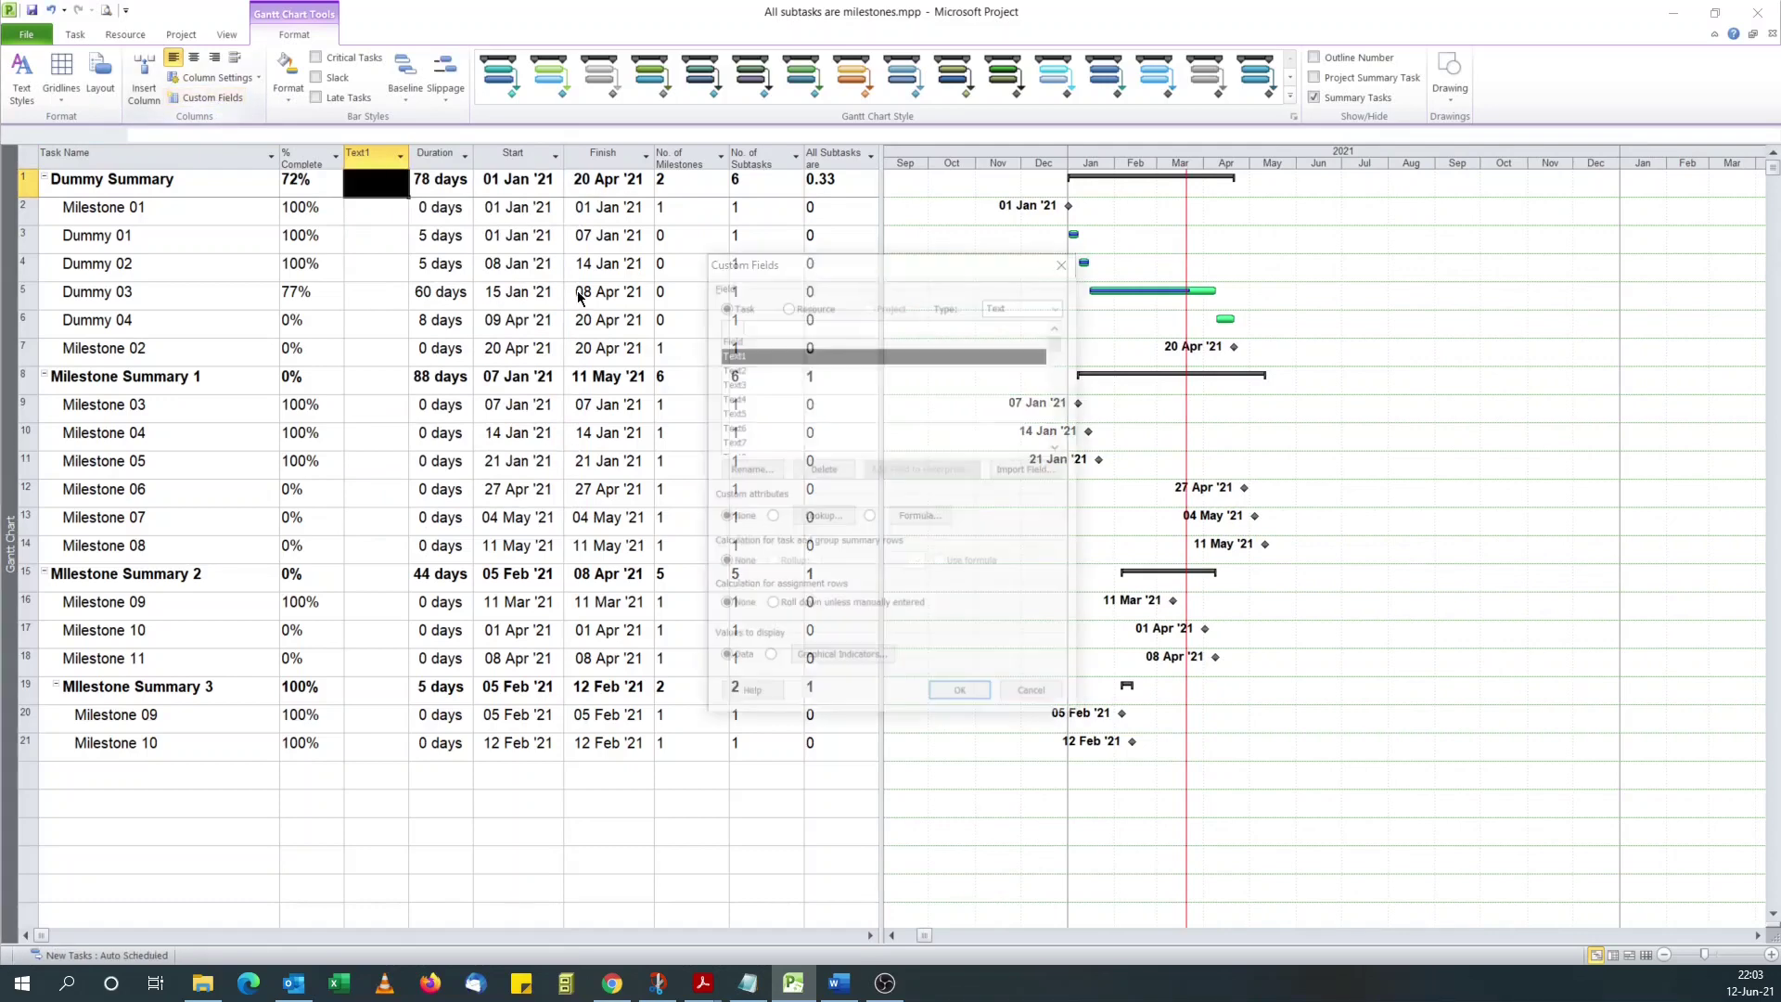
click(746, 468)
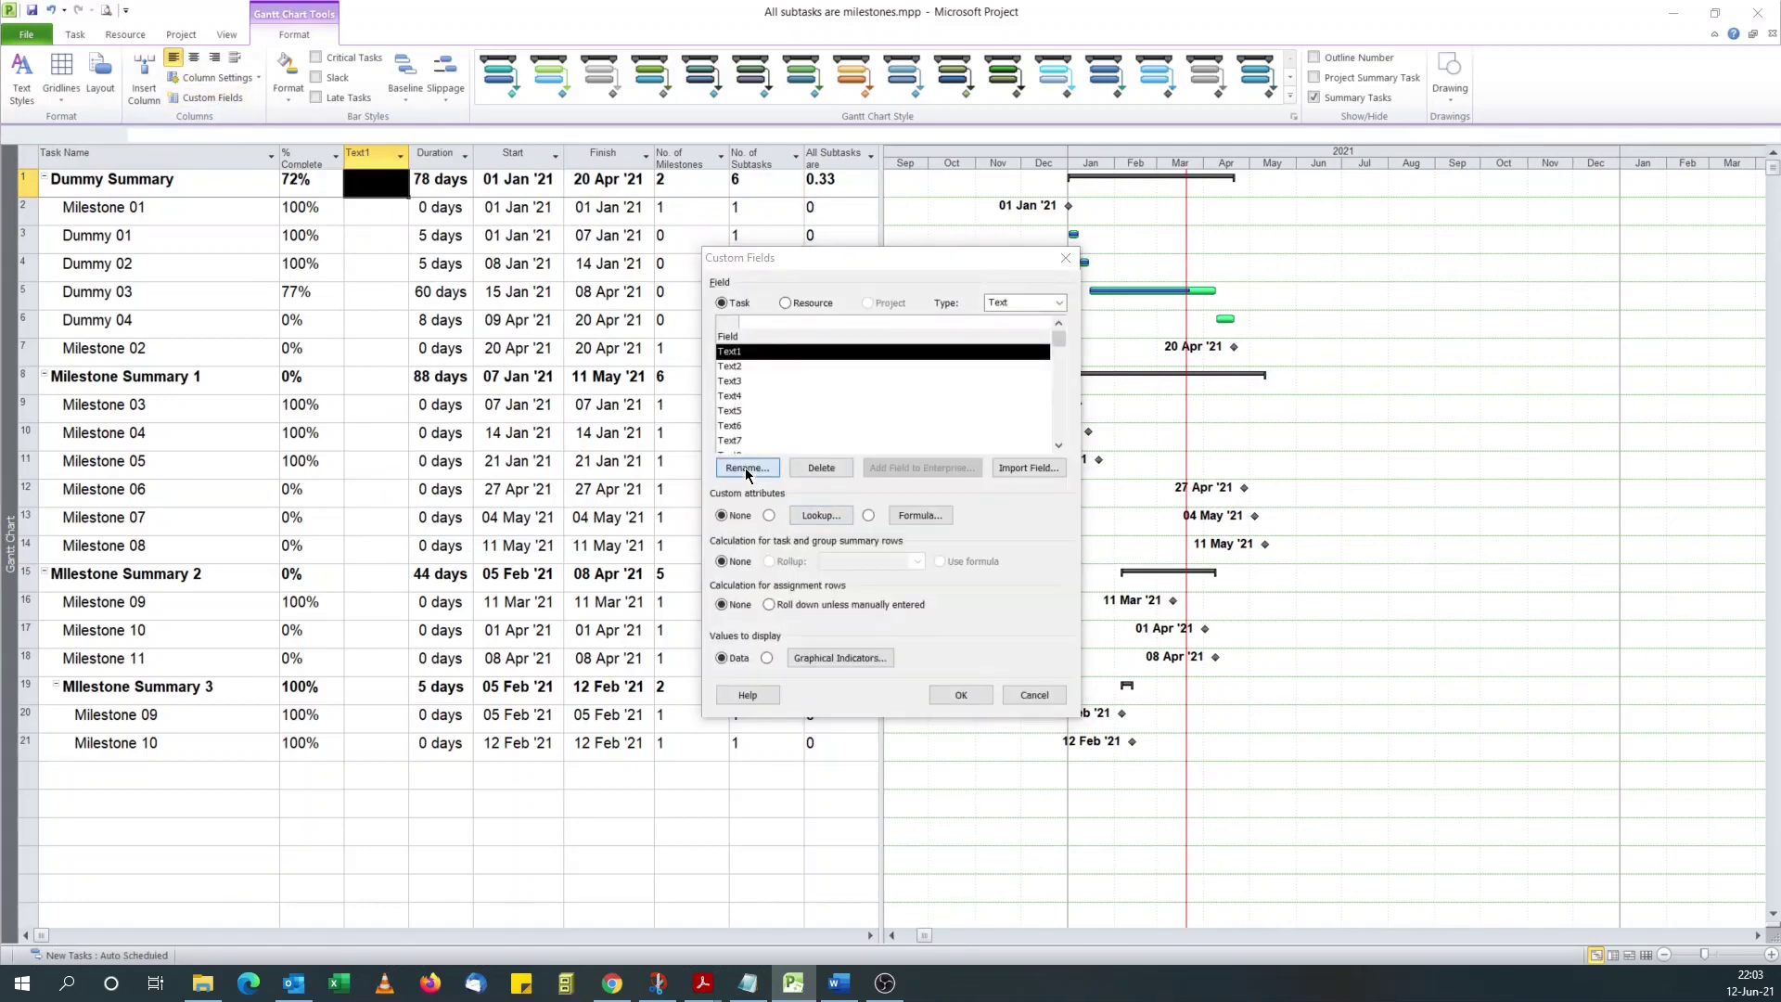
text(Ta)
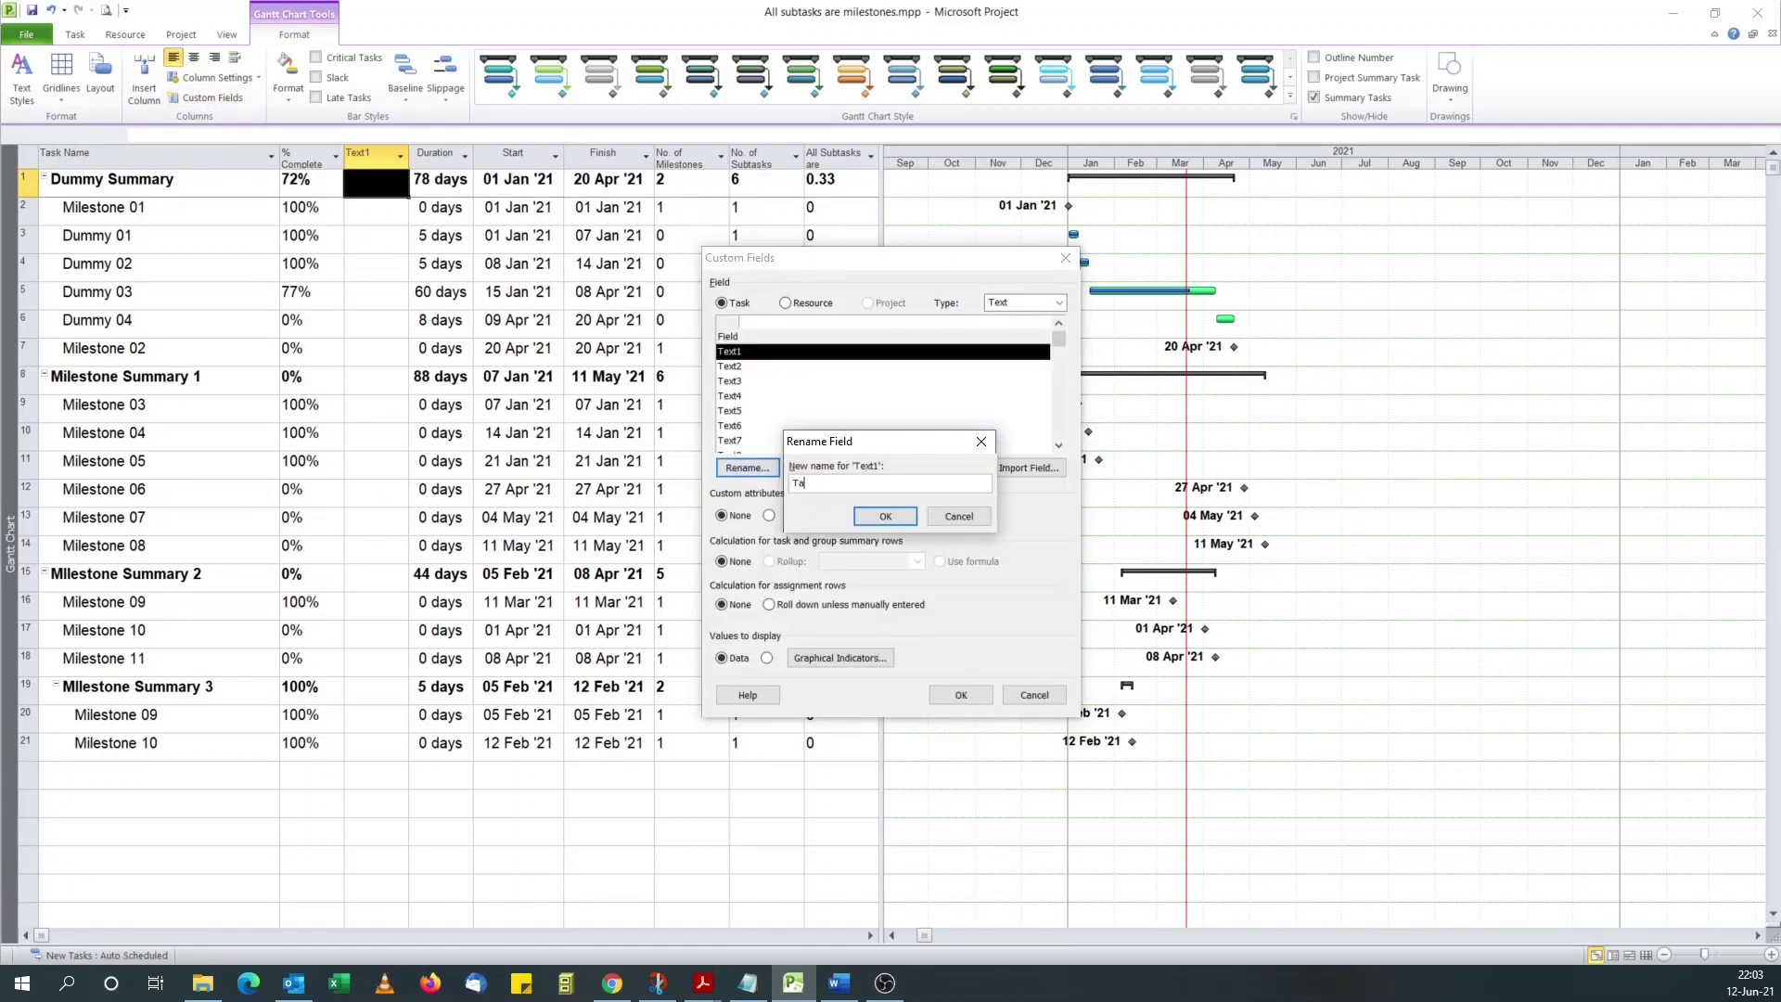
text(sk %)
click(873, 522)
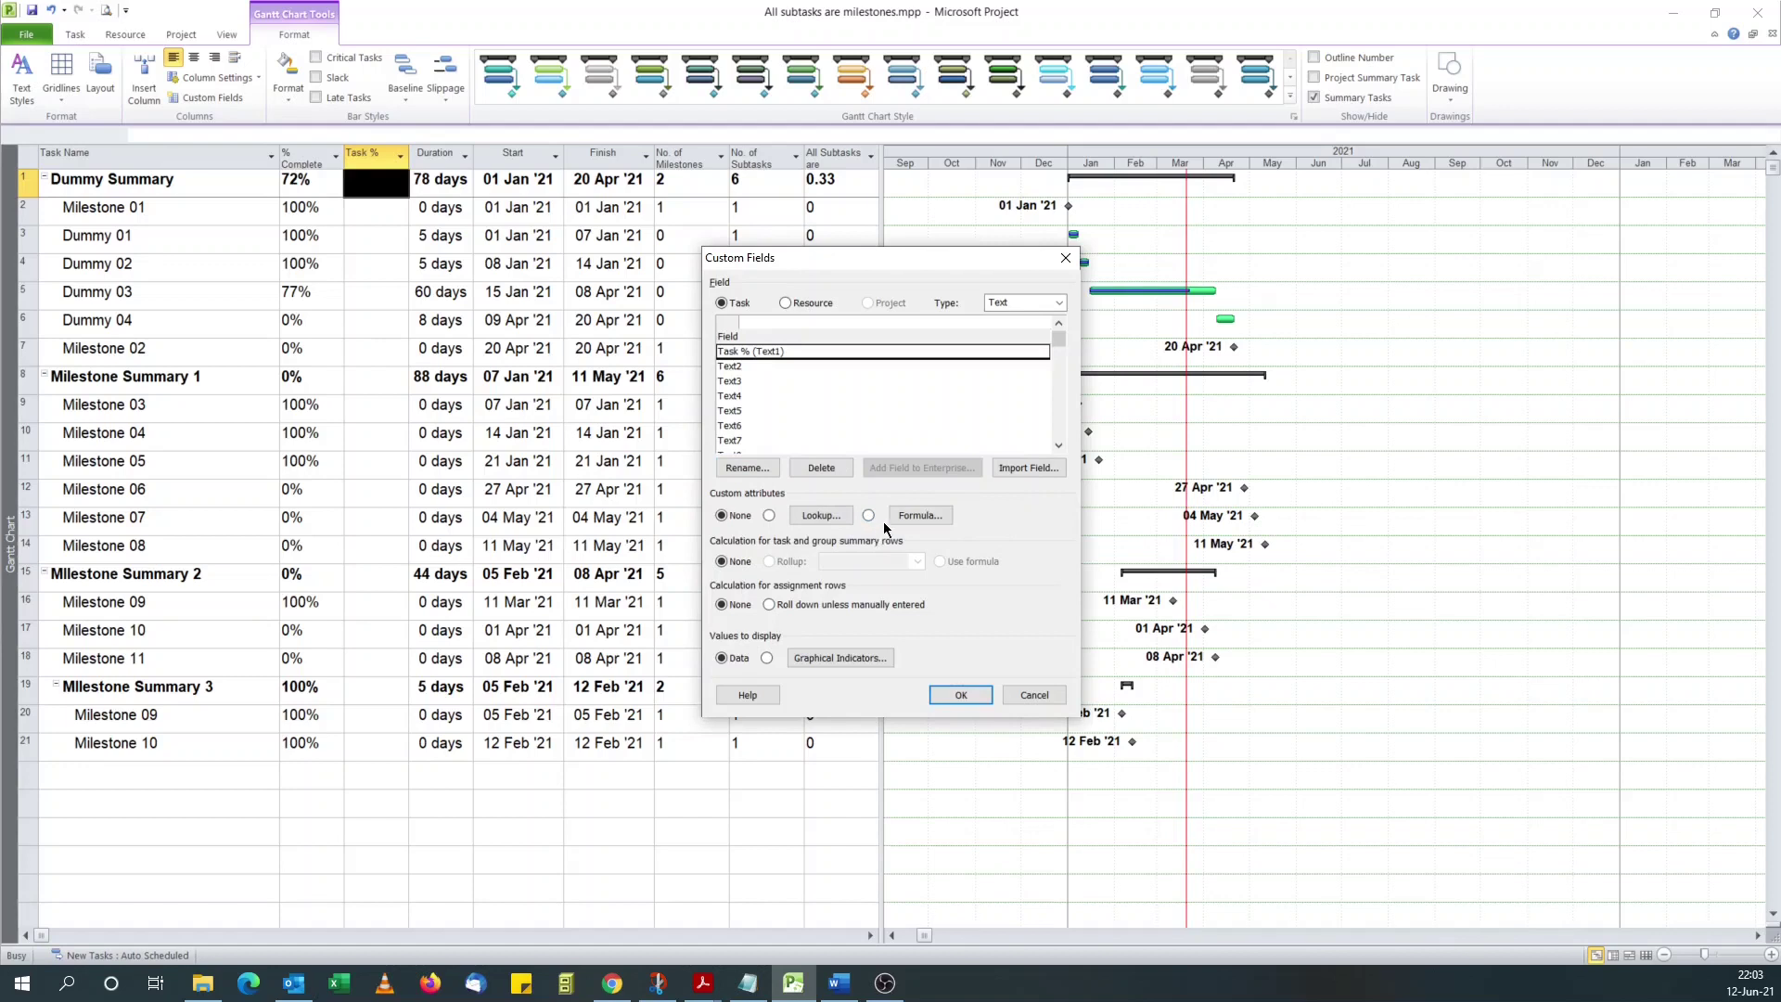
click(918, 515)
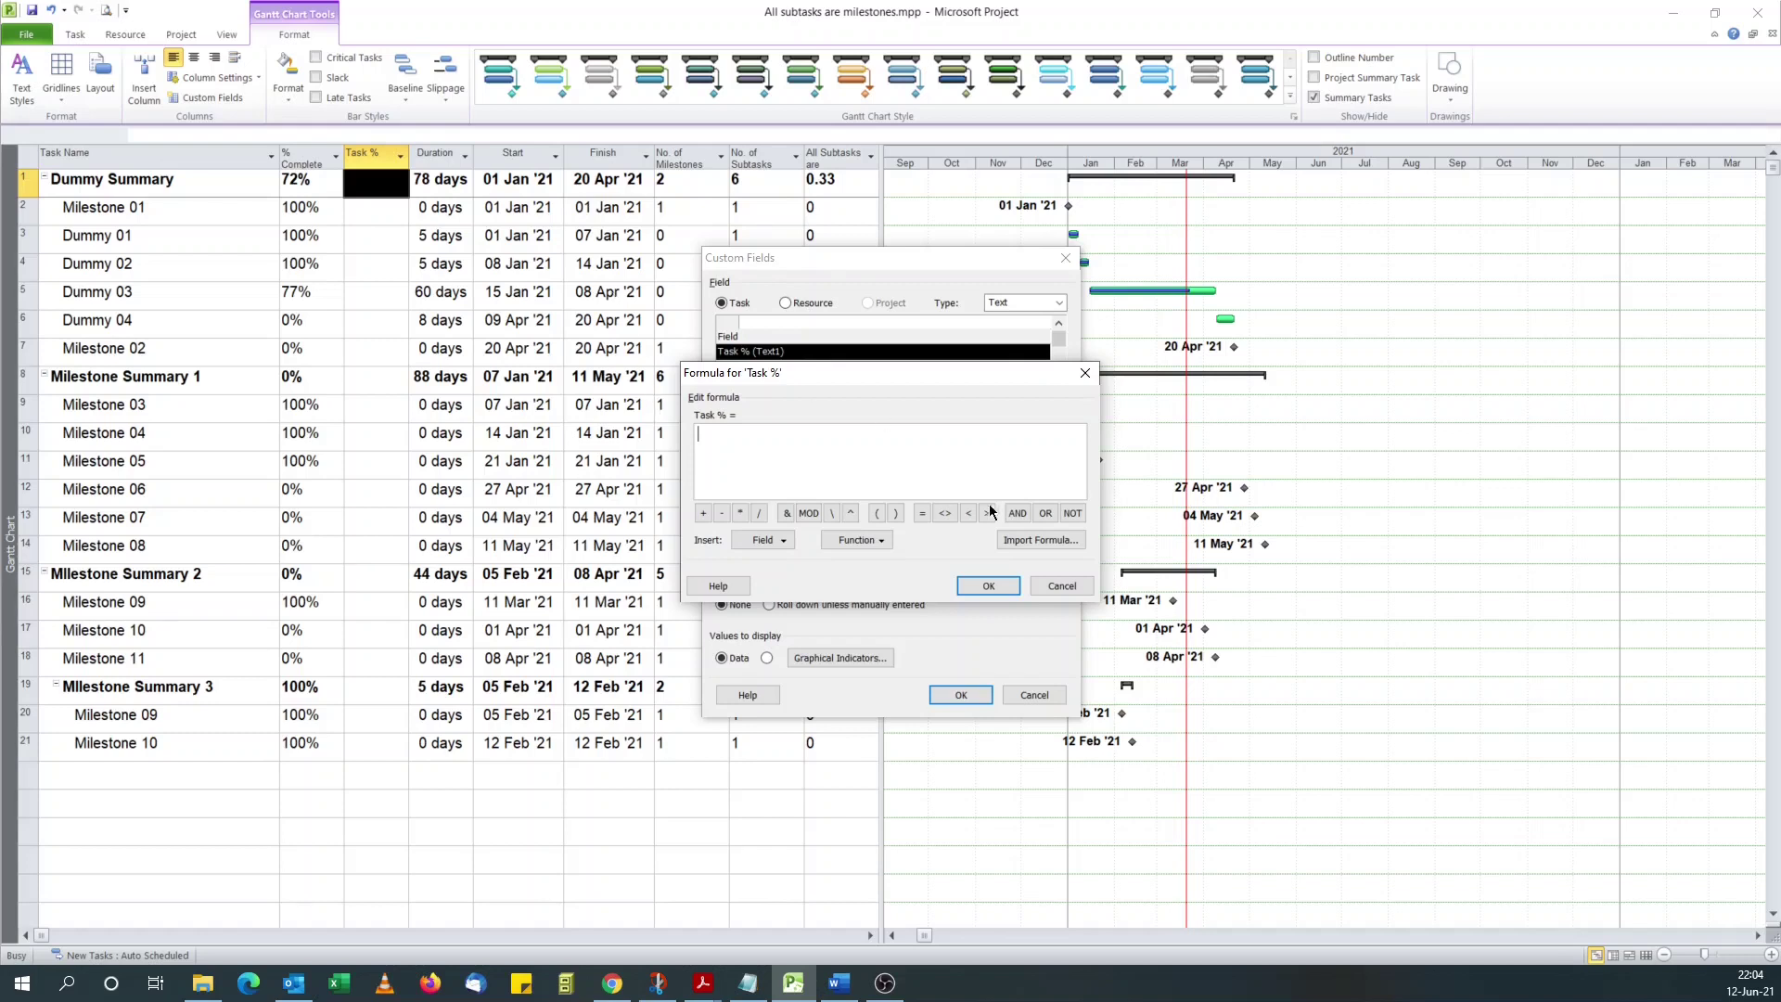
Step: Insert the IIf function and replace its expression with the [Summary] flag
click(882, 541)
mouse_move(892, 601)
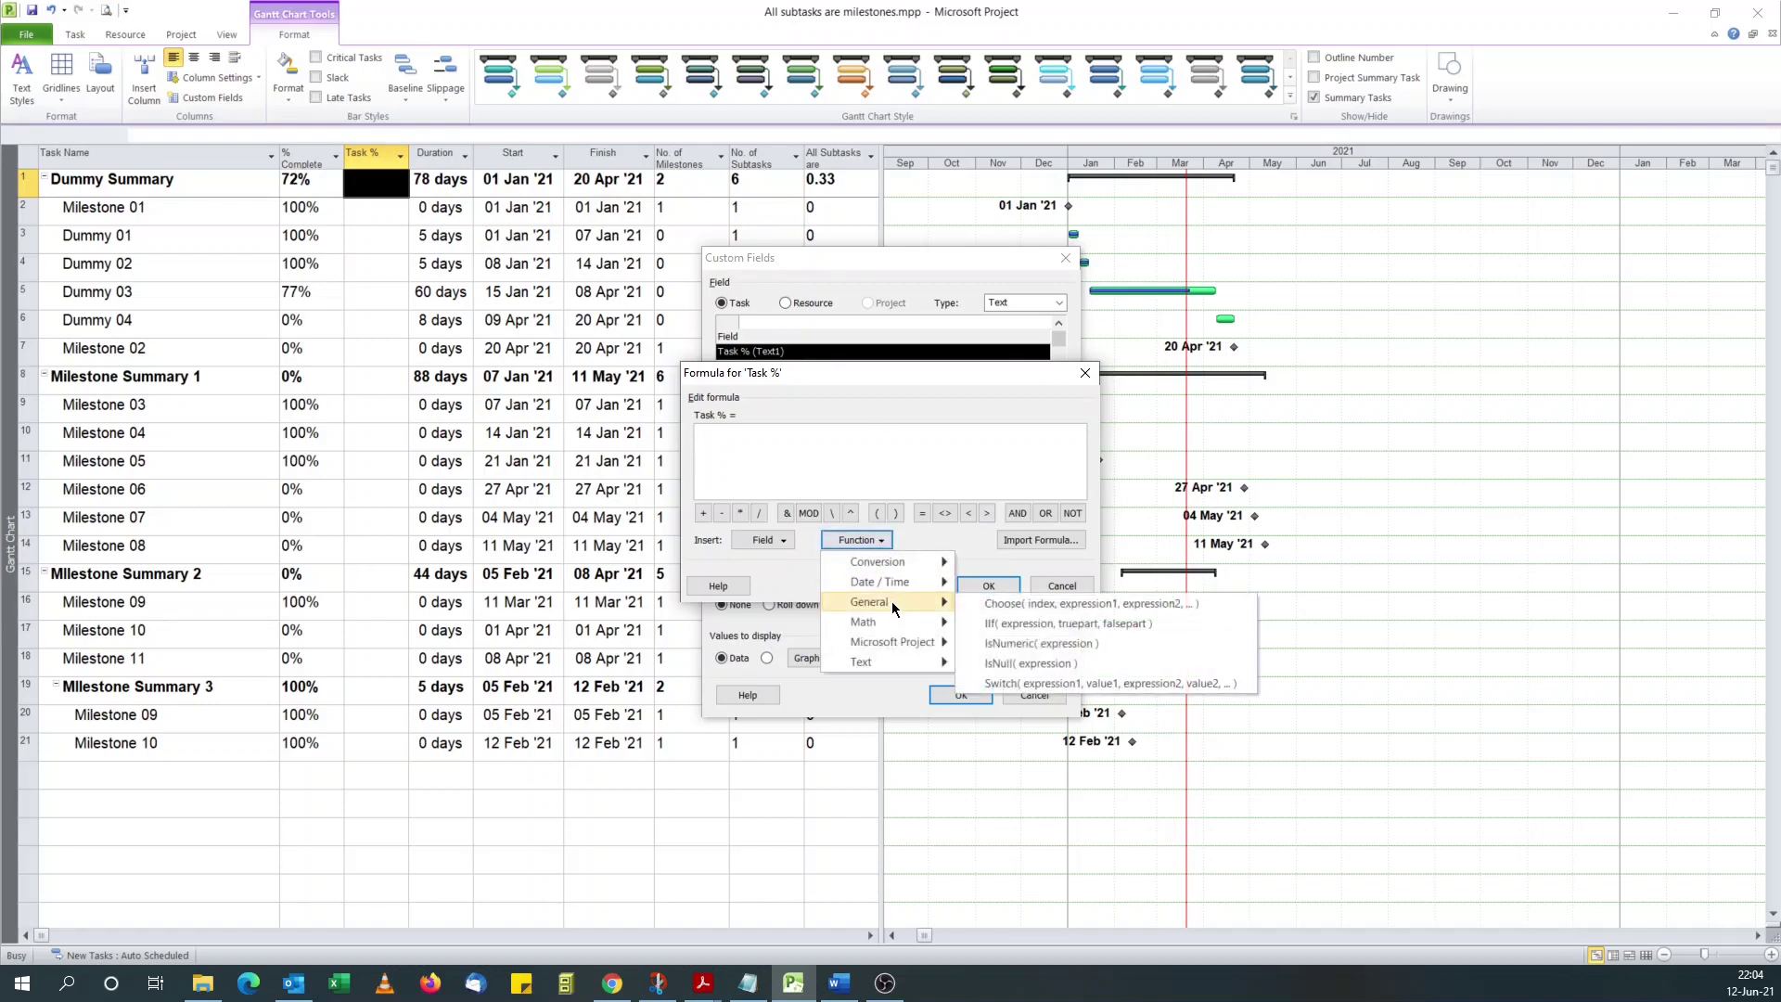
click(1050, 624)
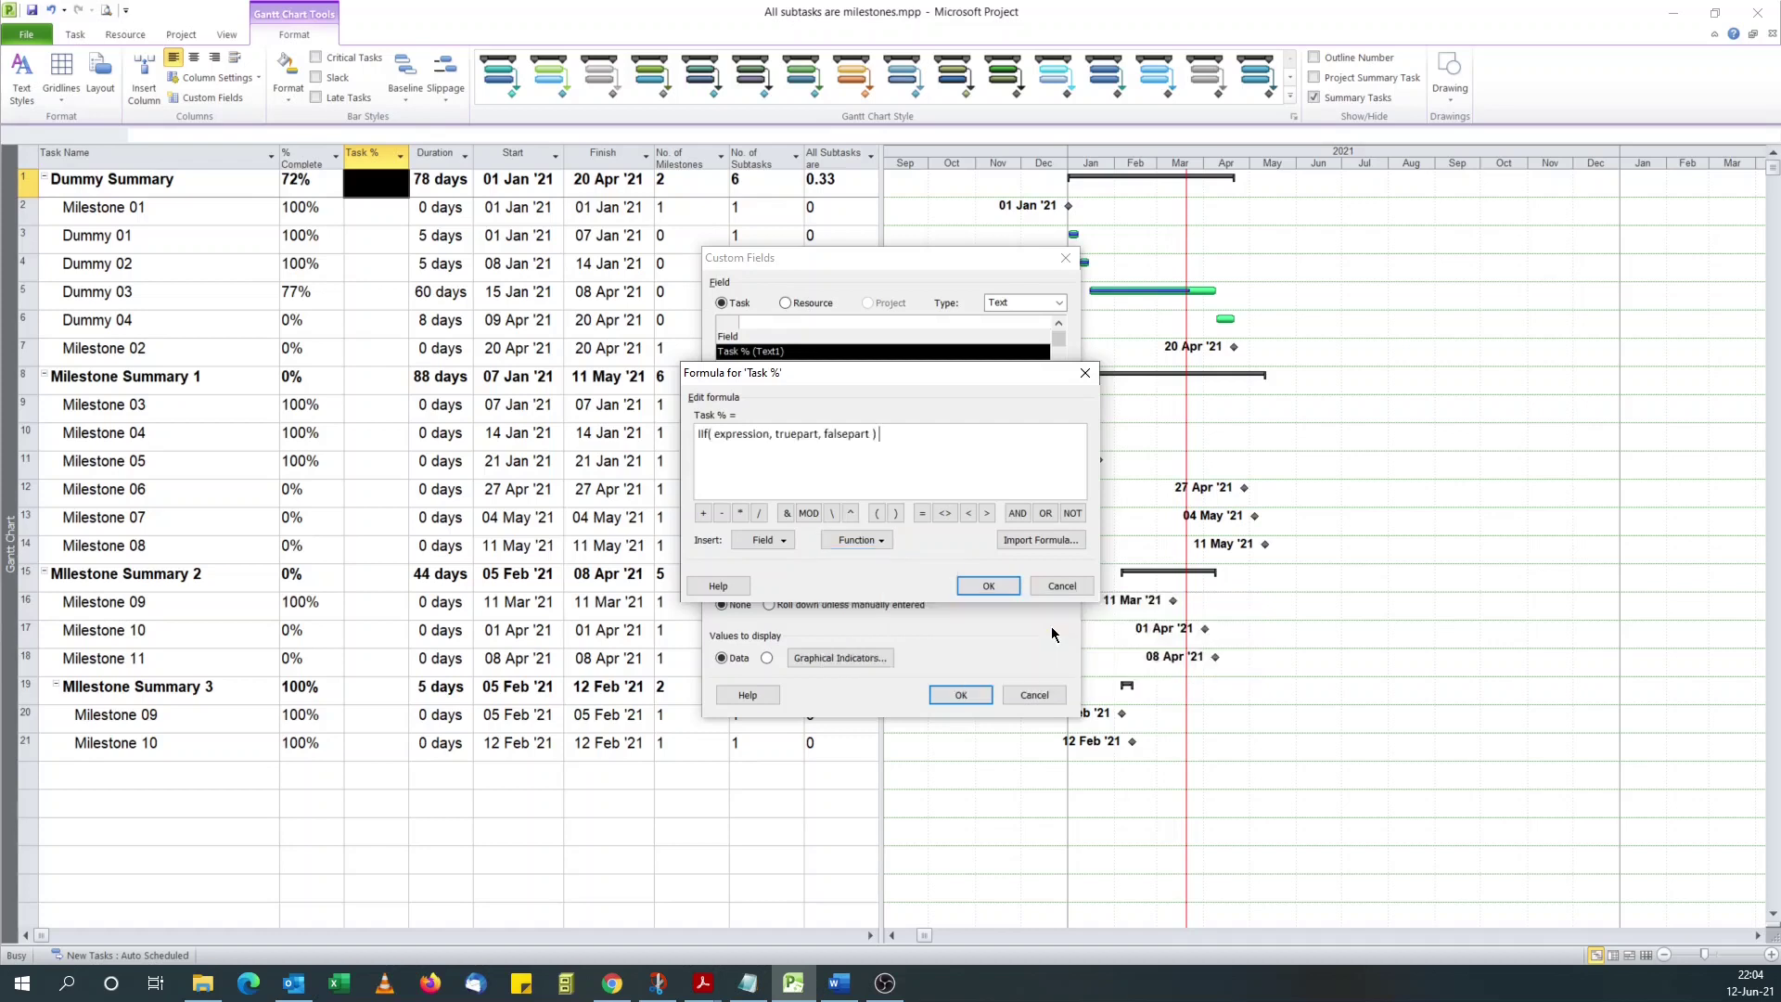
drag(714, 435, 766, 435)
click(764, 541)
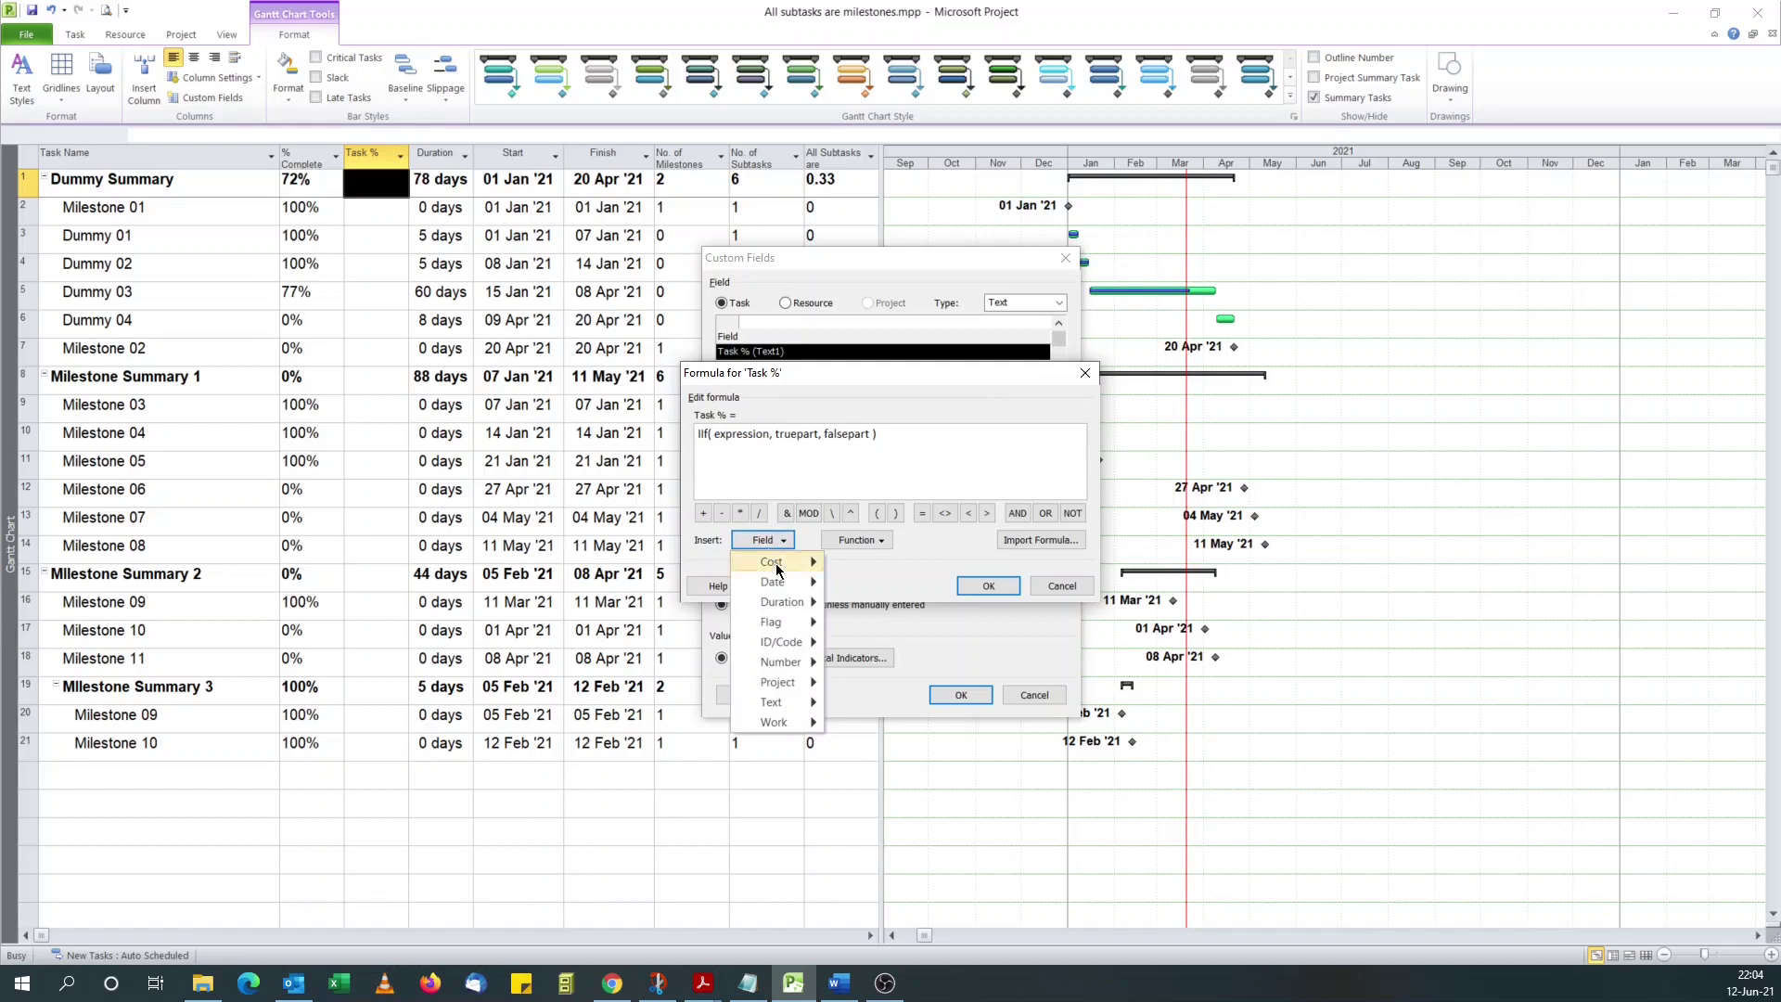
mouse_move(785, 624)
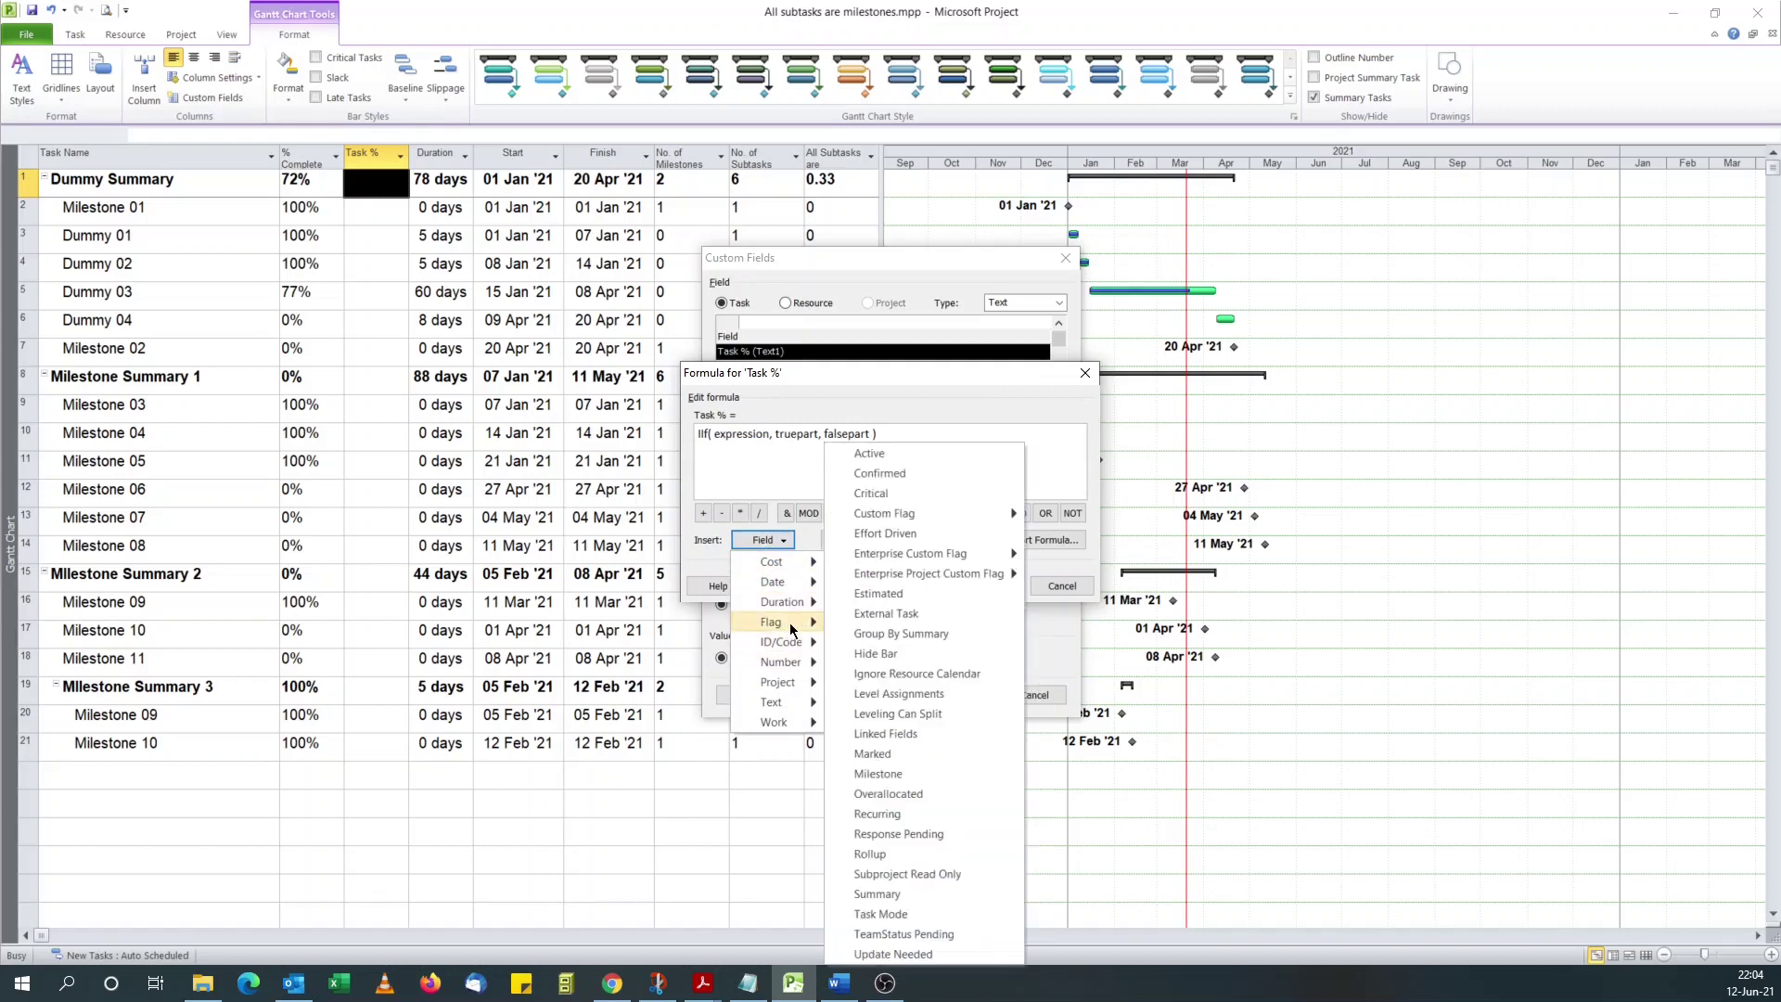
click(889, 891)
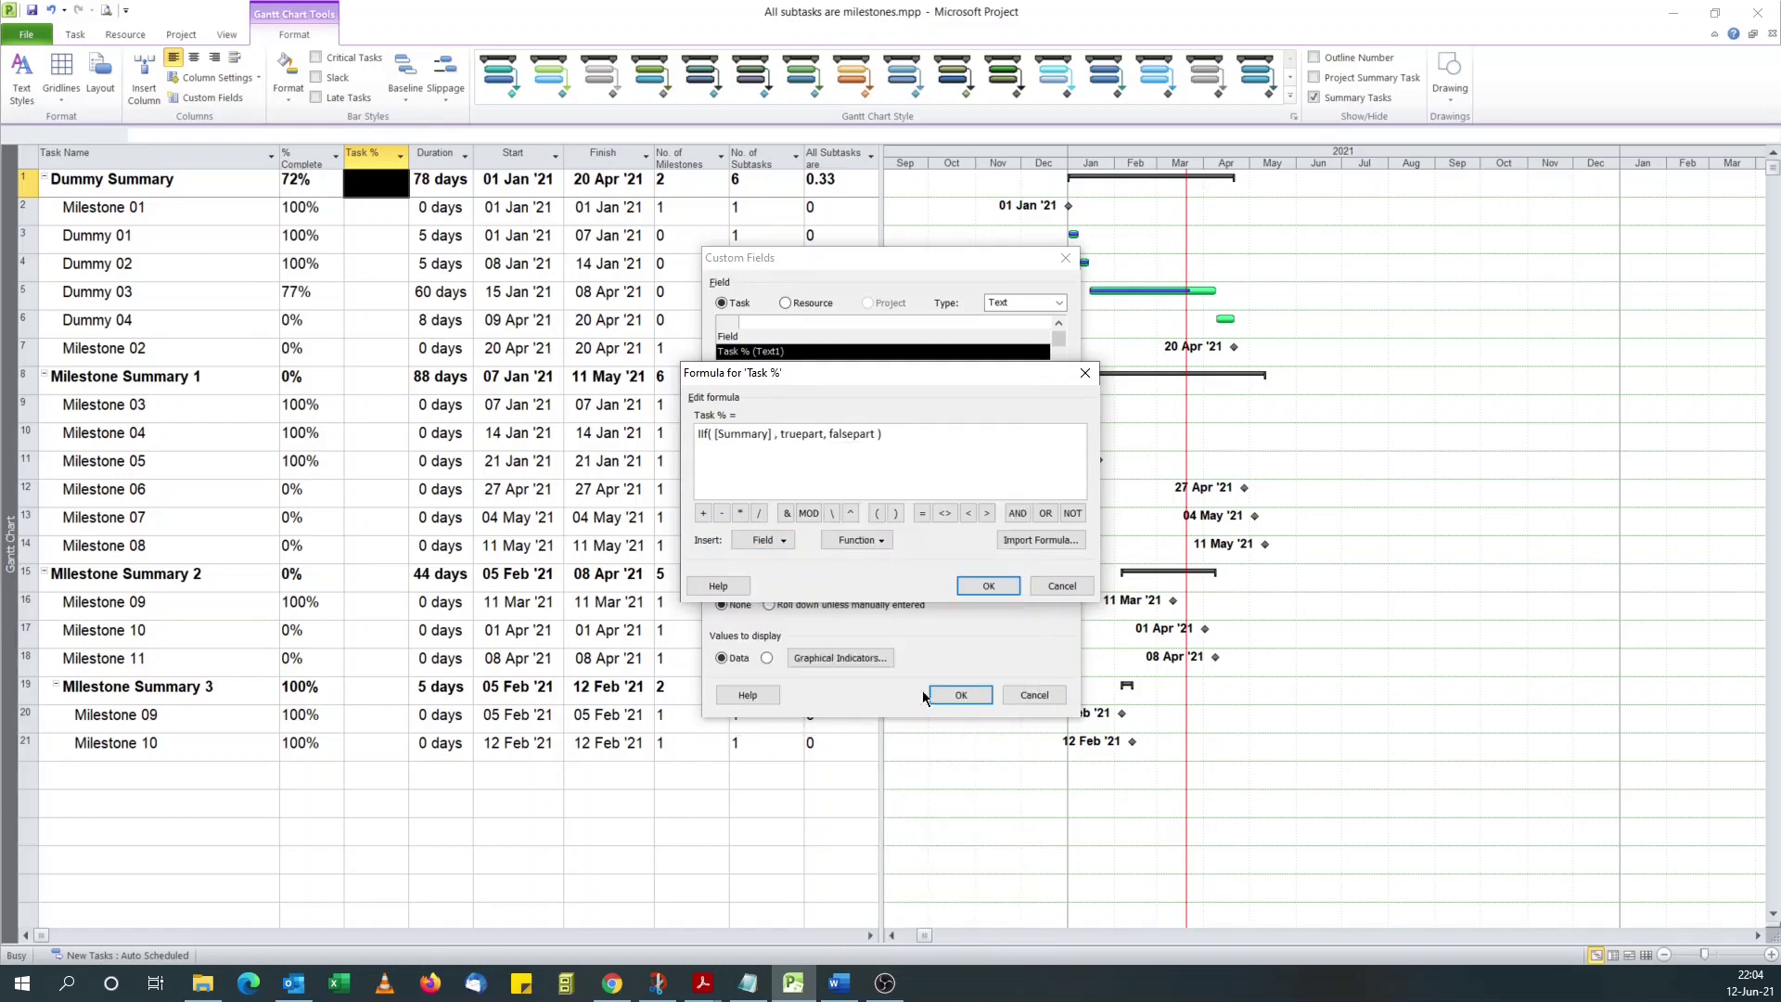
Step: Add AND [All Subtasks are milestones] to the IIf condition
click(1018, 513)
click(762, 540)
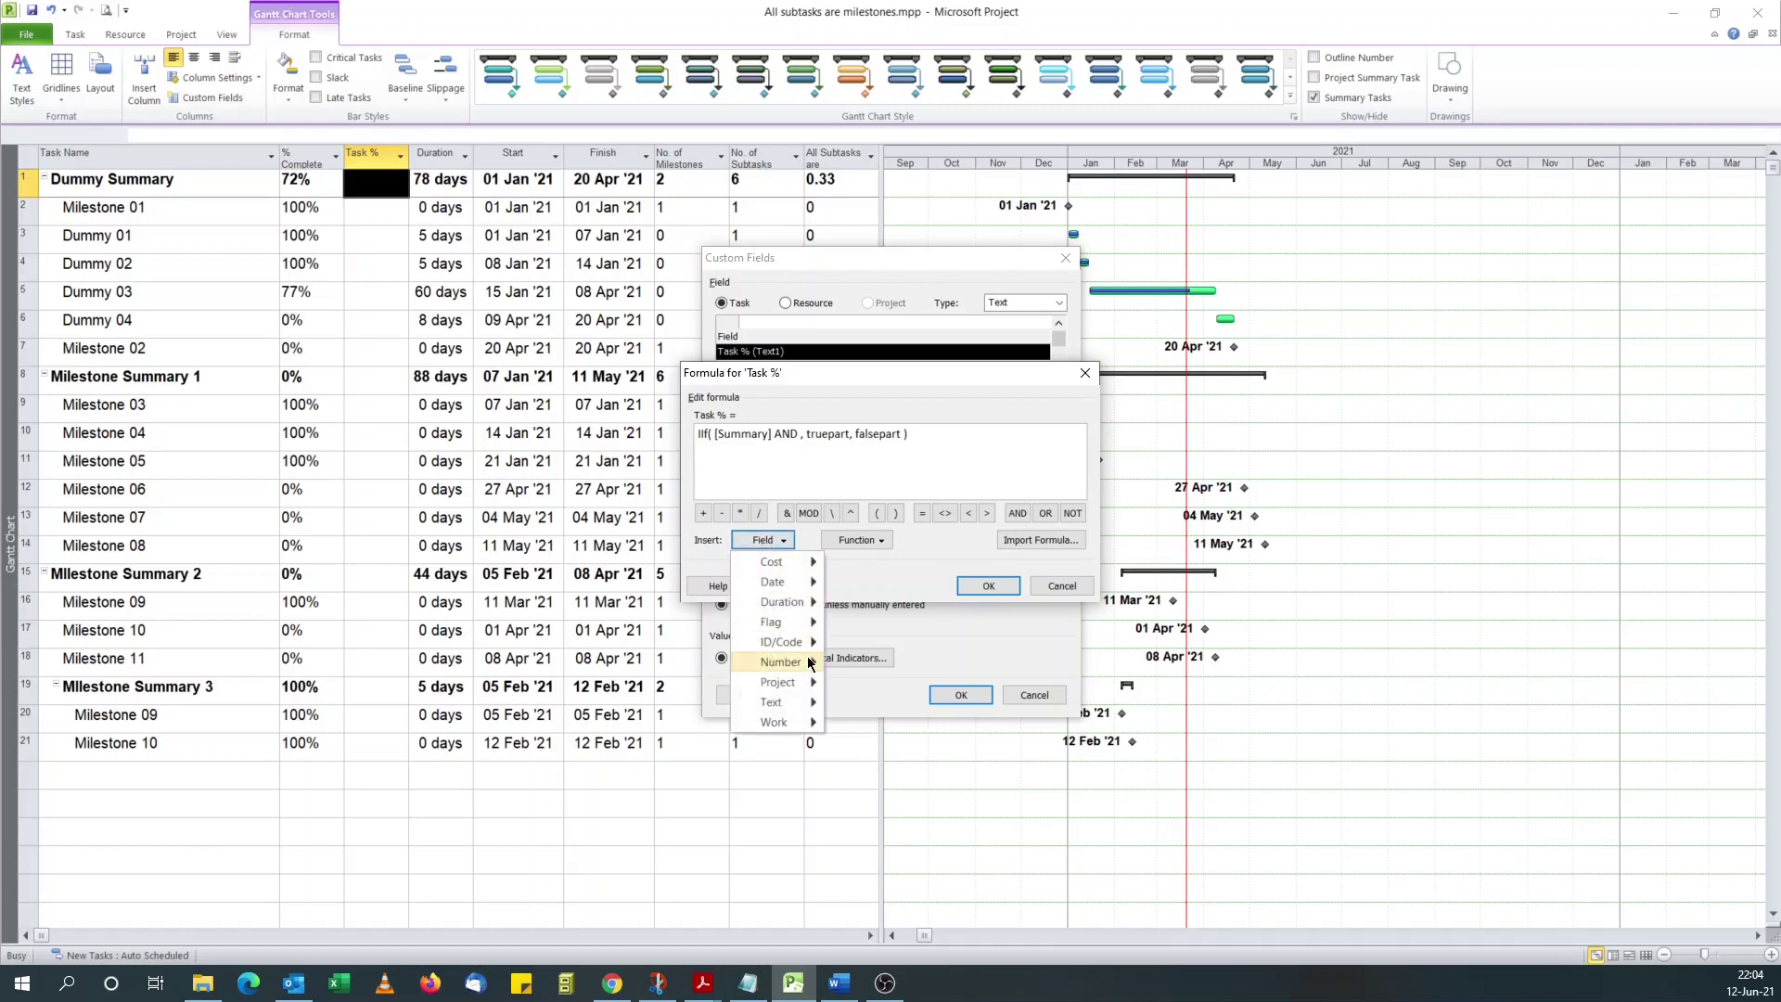
mouse_move(811, 664)
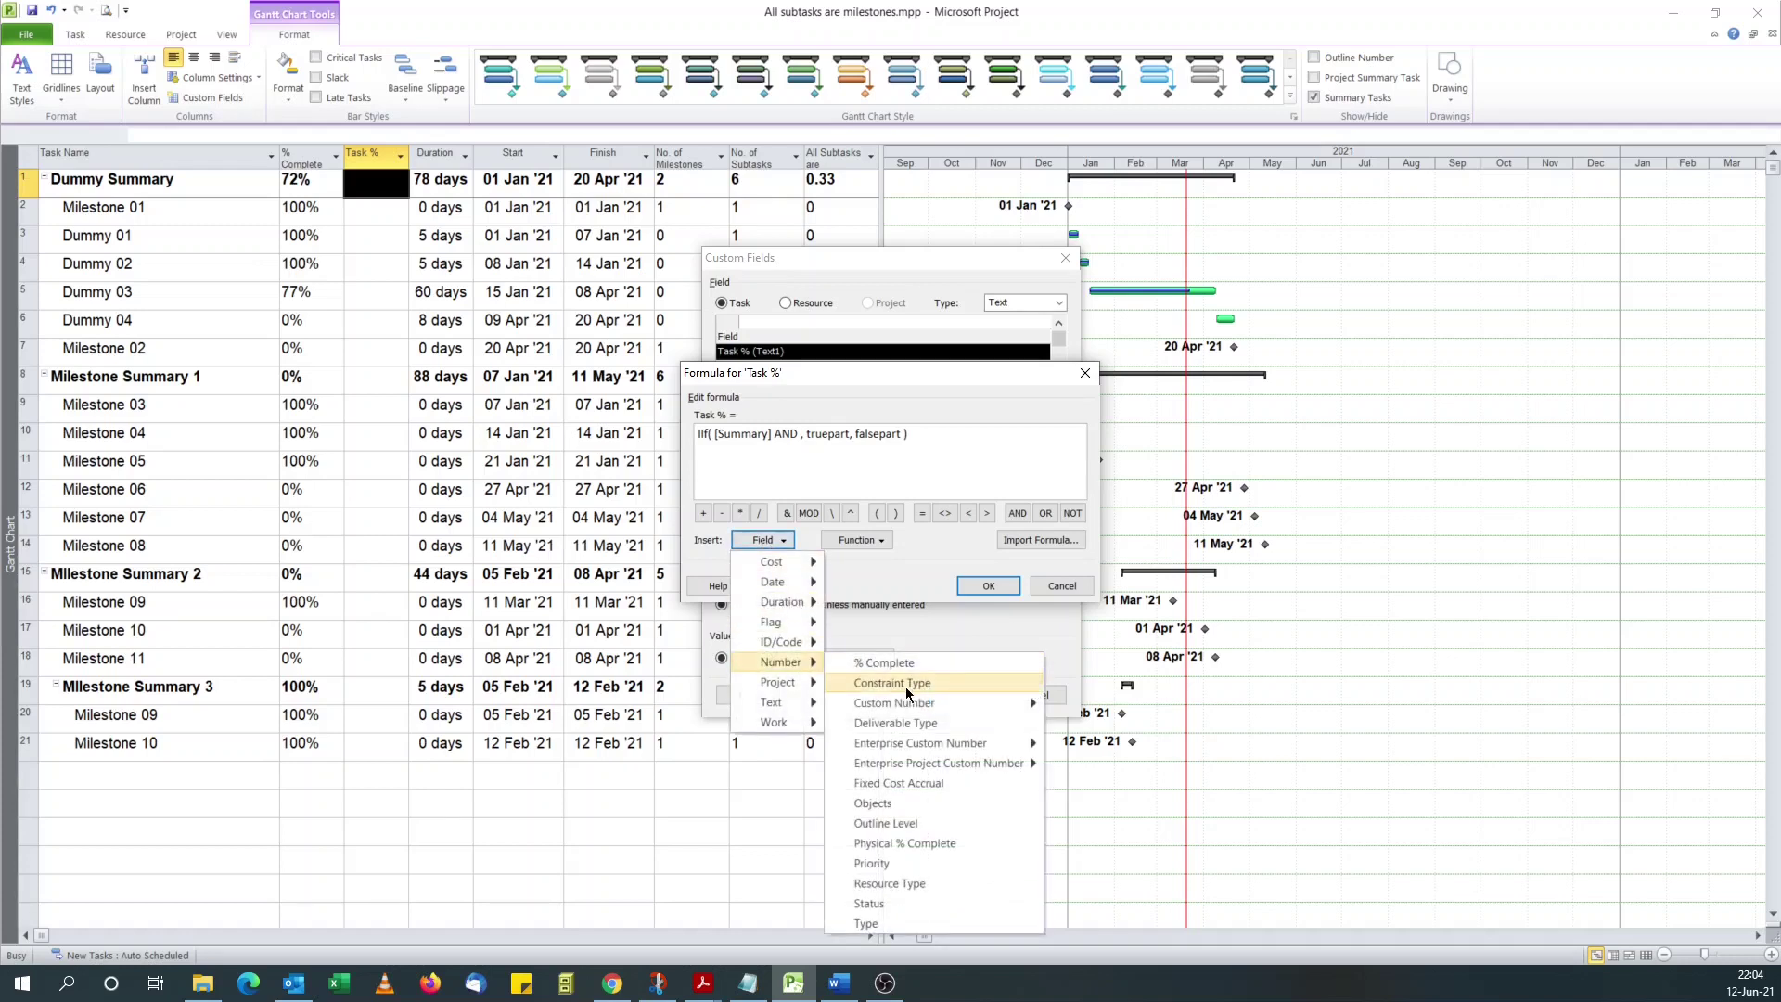
mouse_move(907, 705)
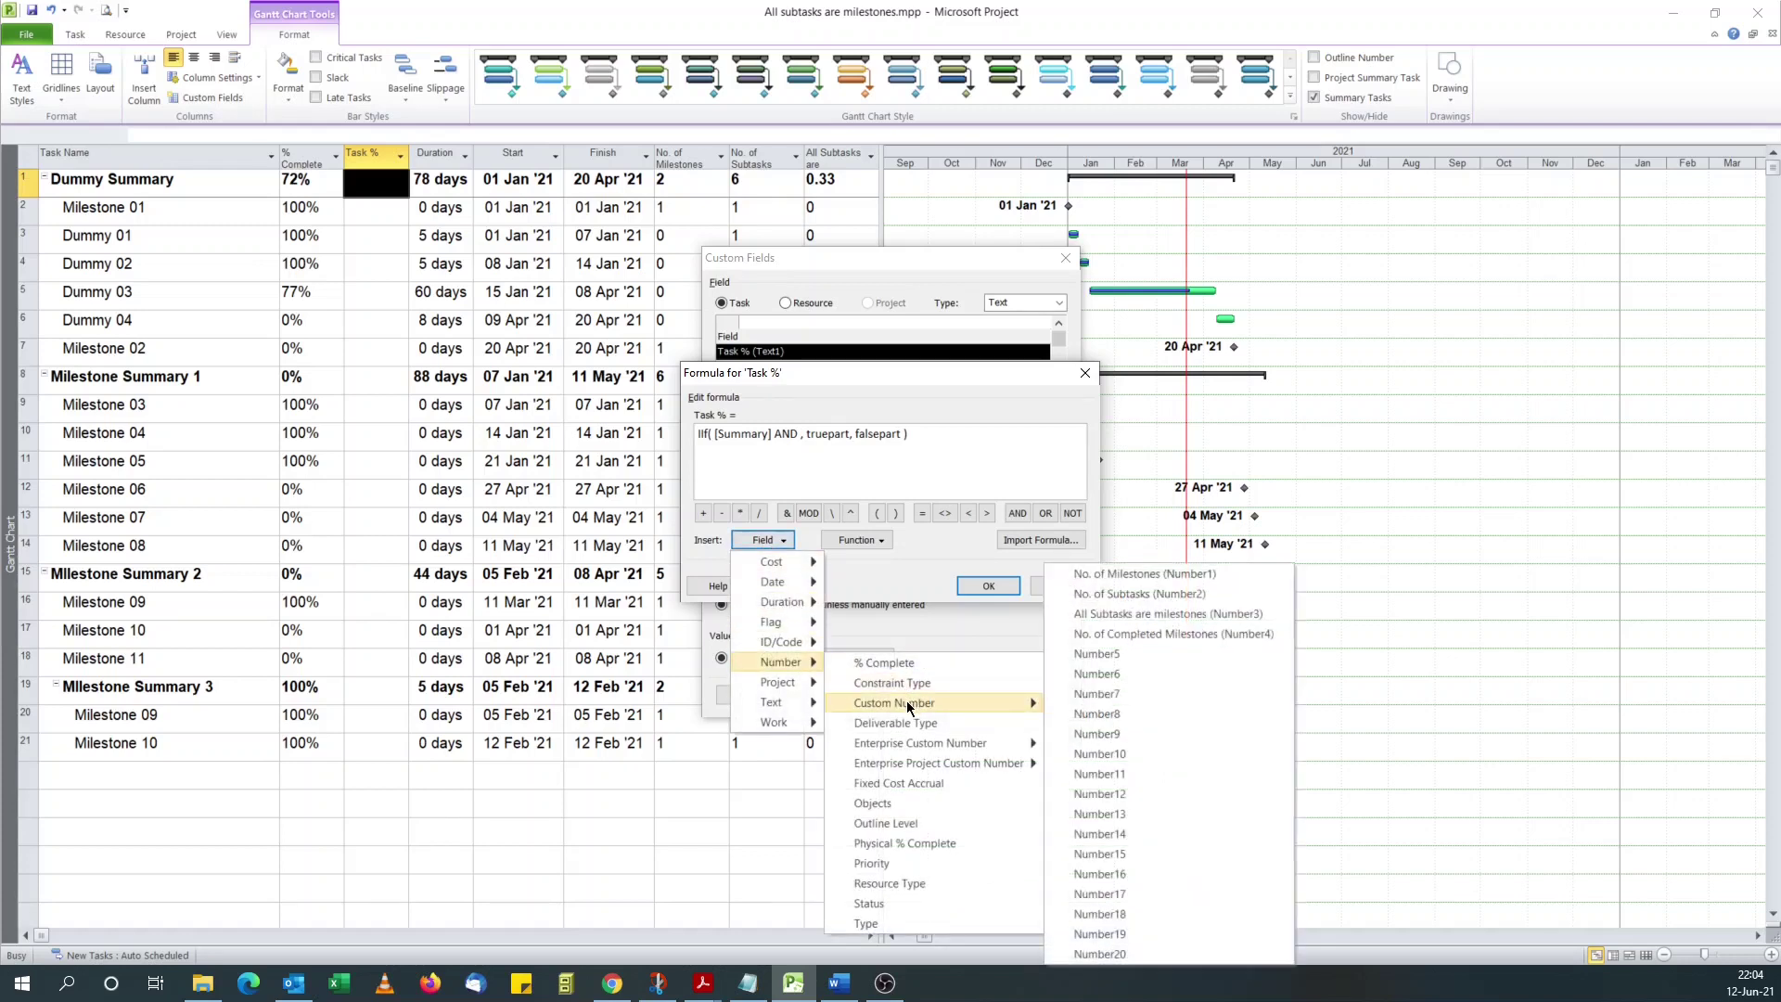
click(1131, 616)
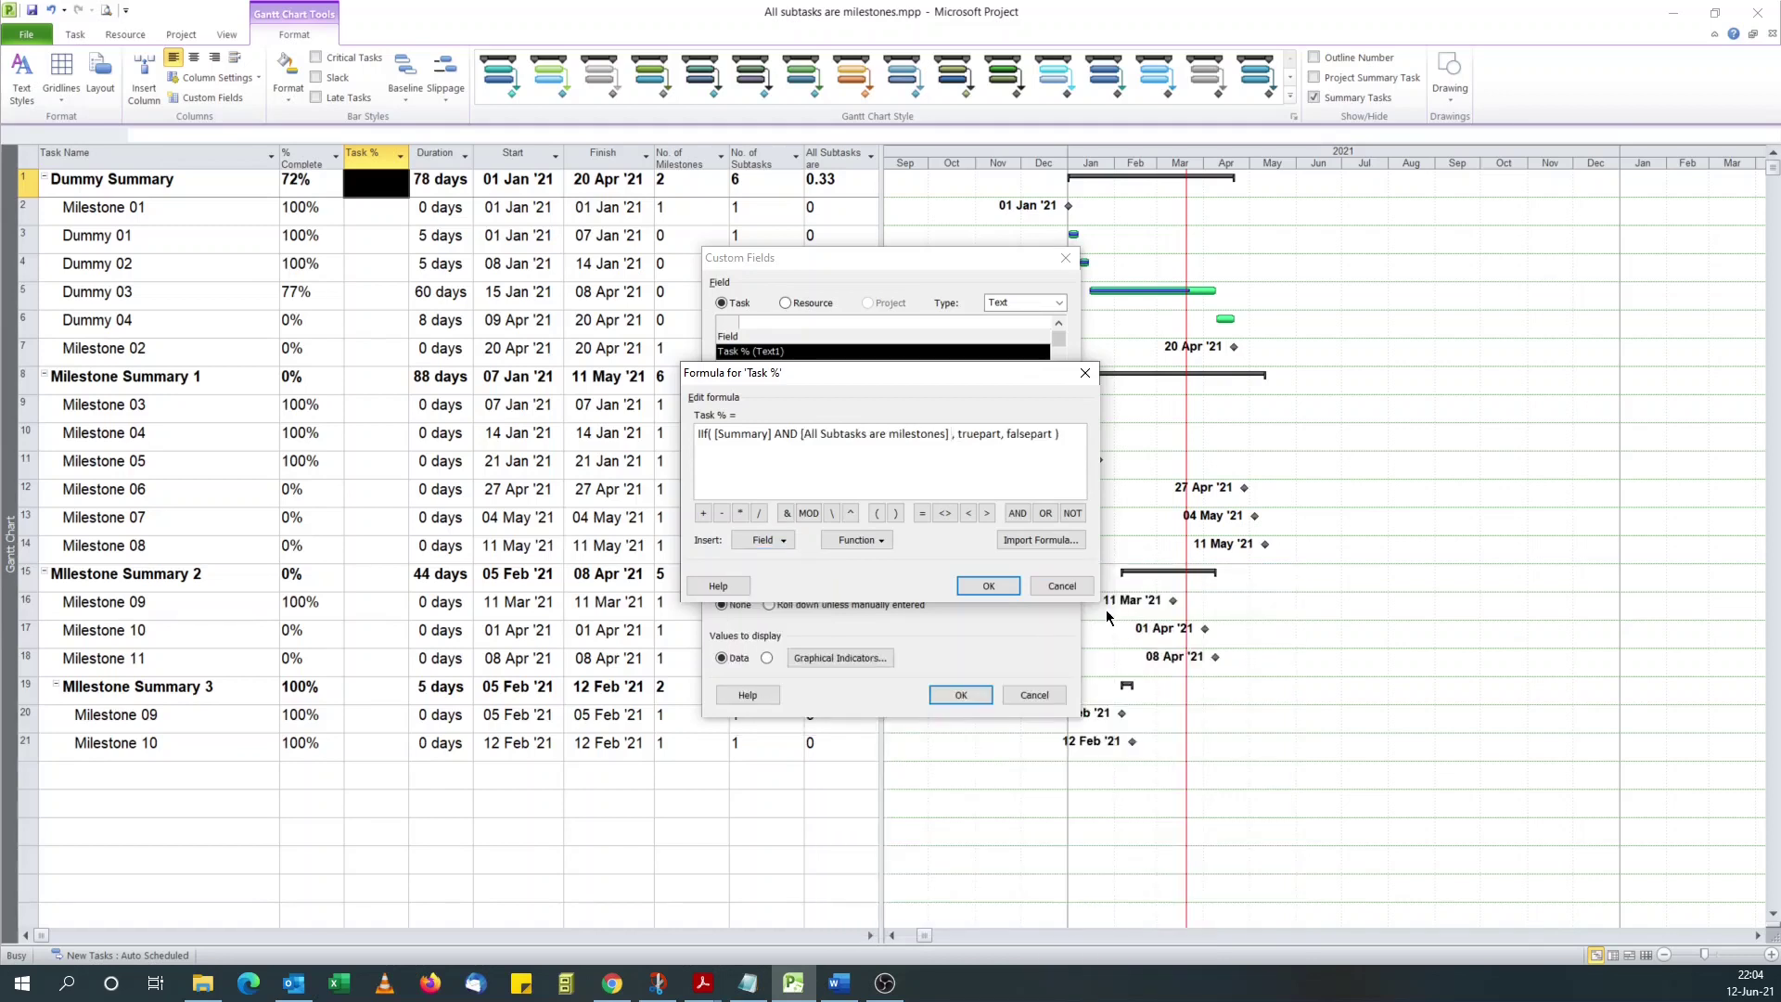
Step: End the Task % condition with = 1 and replace truepart with a Format function
text(= 1)
mouse_move(995, 435)
mouse_down()
mouse_move(973, 435)
mouse_move(1019, 434)
mouse_up()
click(870, 541)
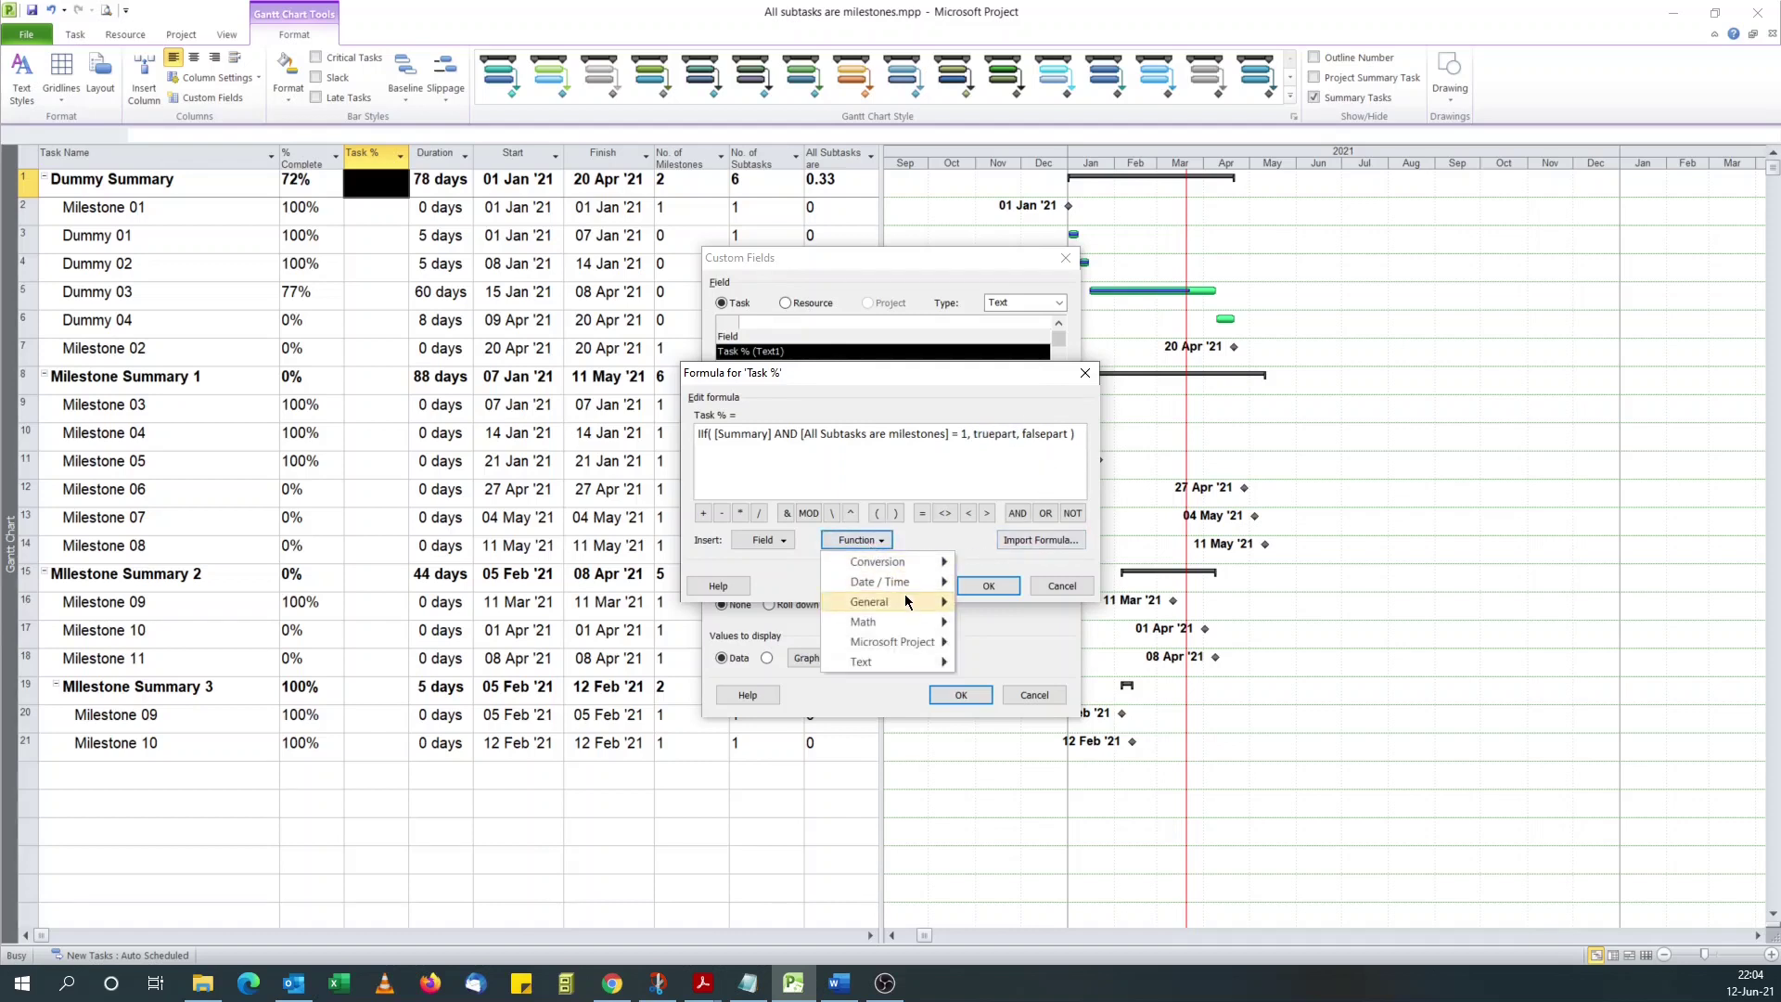
mouse_move(907, 608)
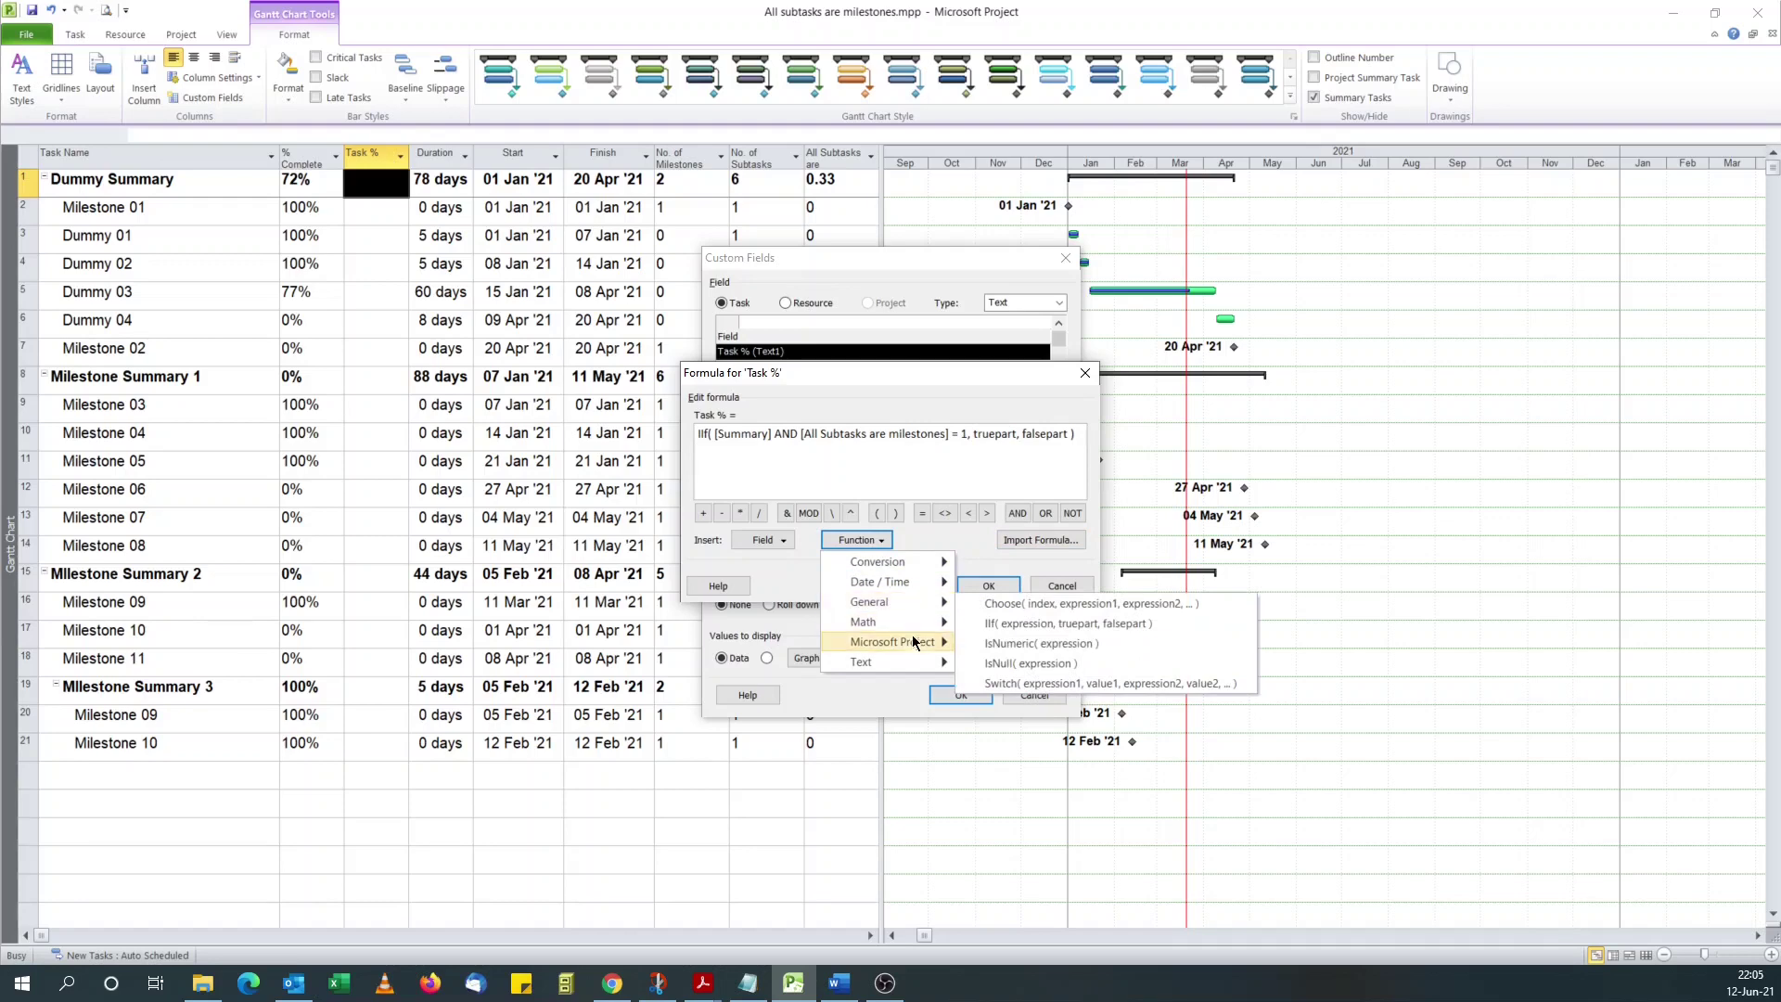
mouse_move(899, 666)
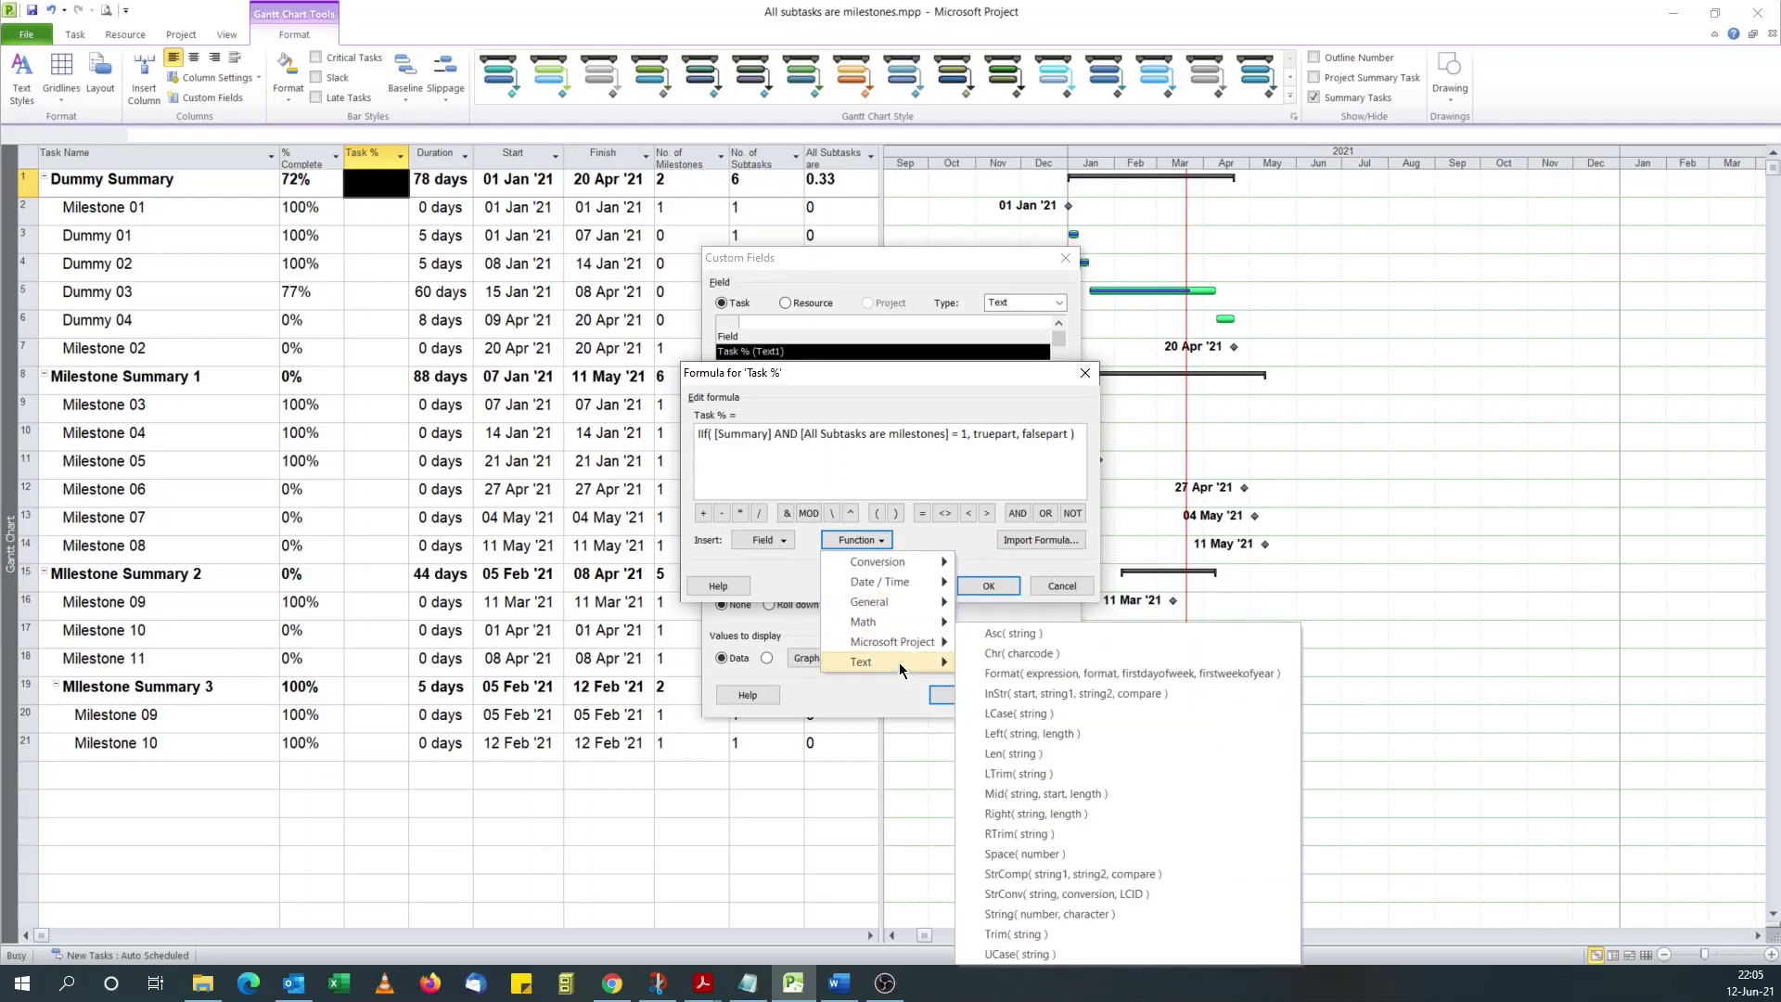
mouse_move(889, 564)
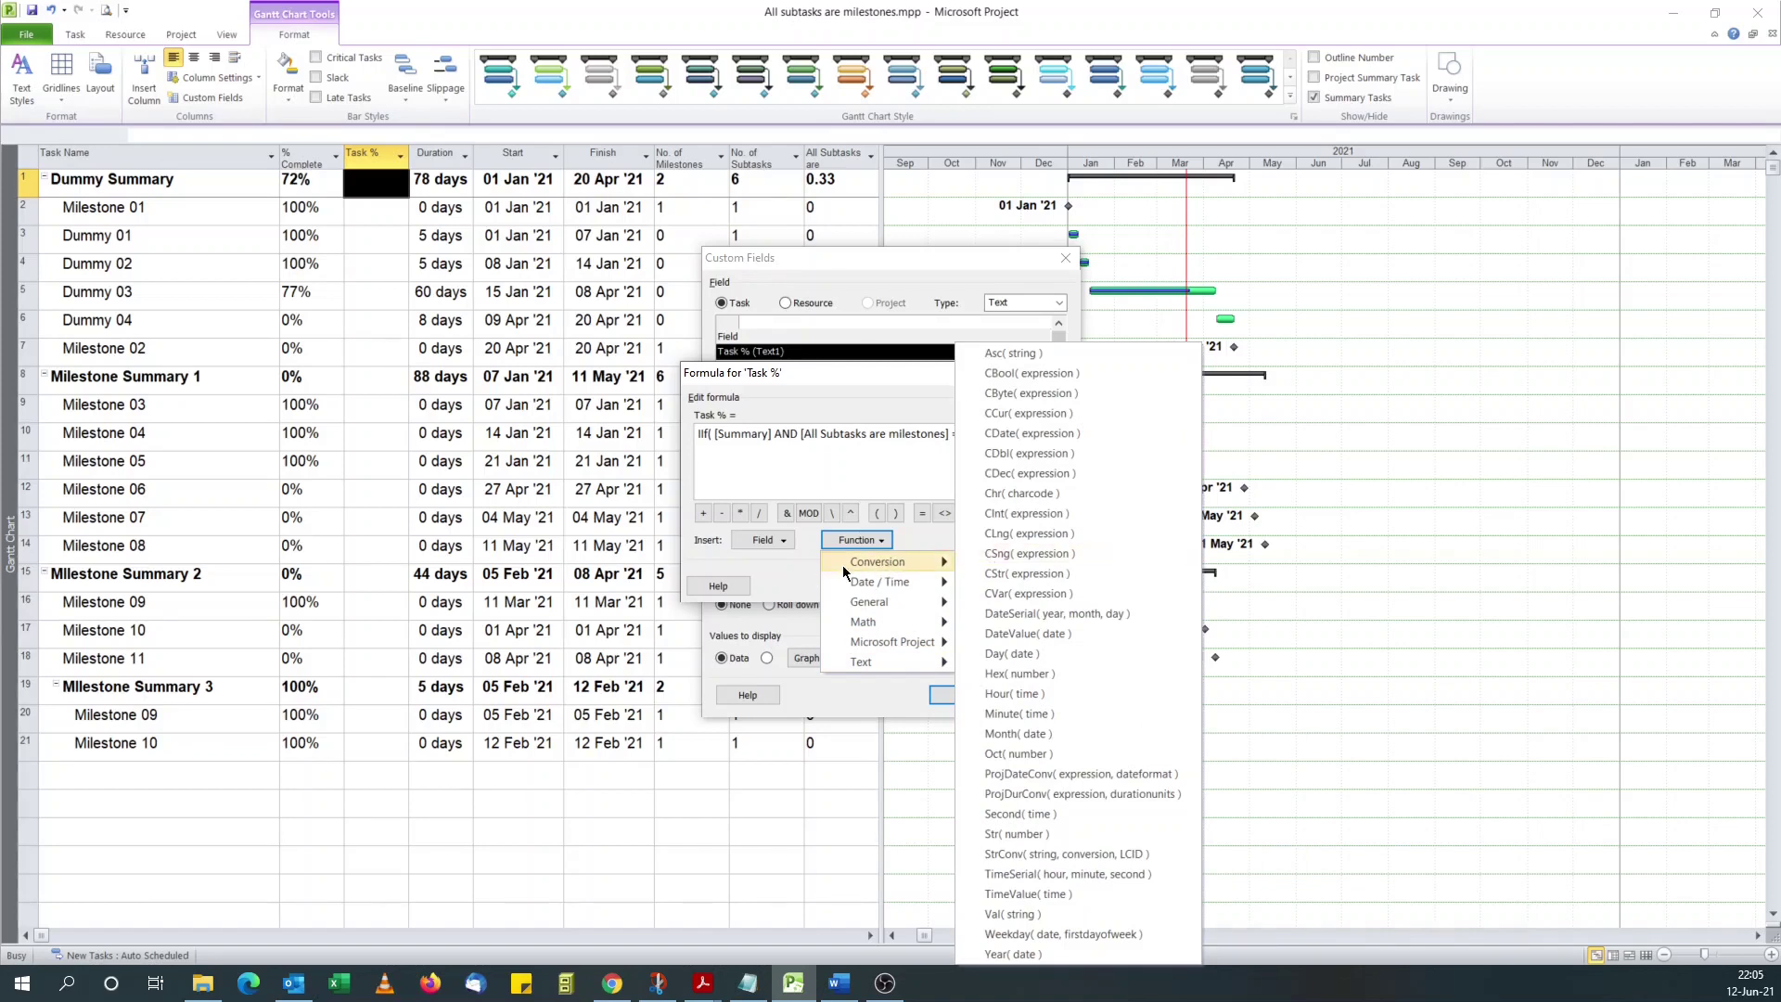
click(803, 574)
click(874, 538)
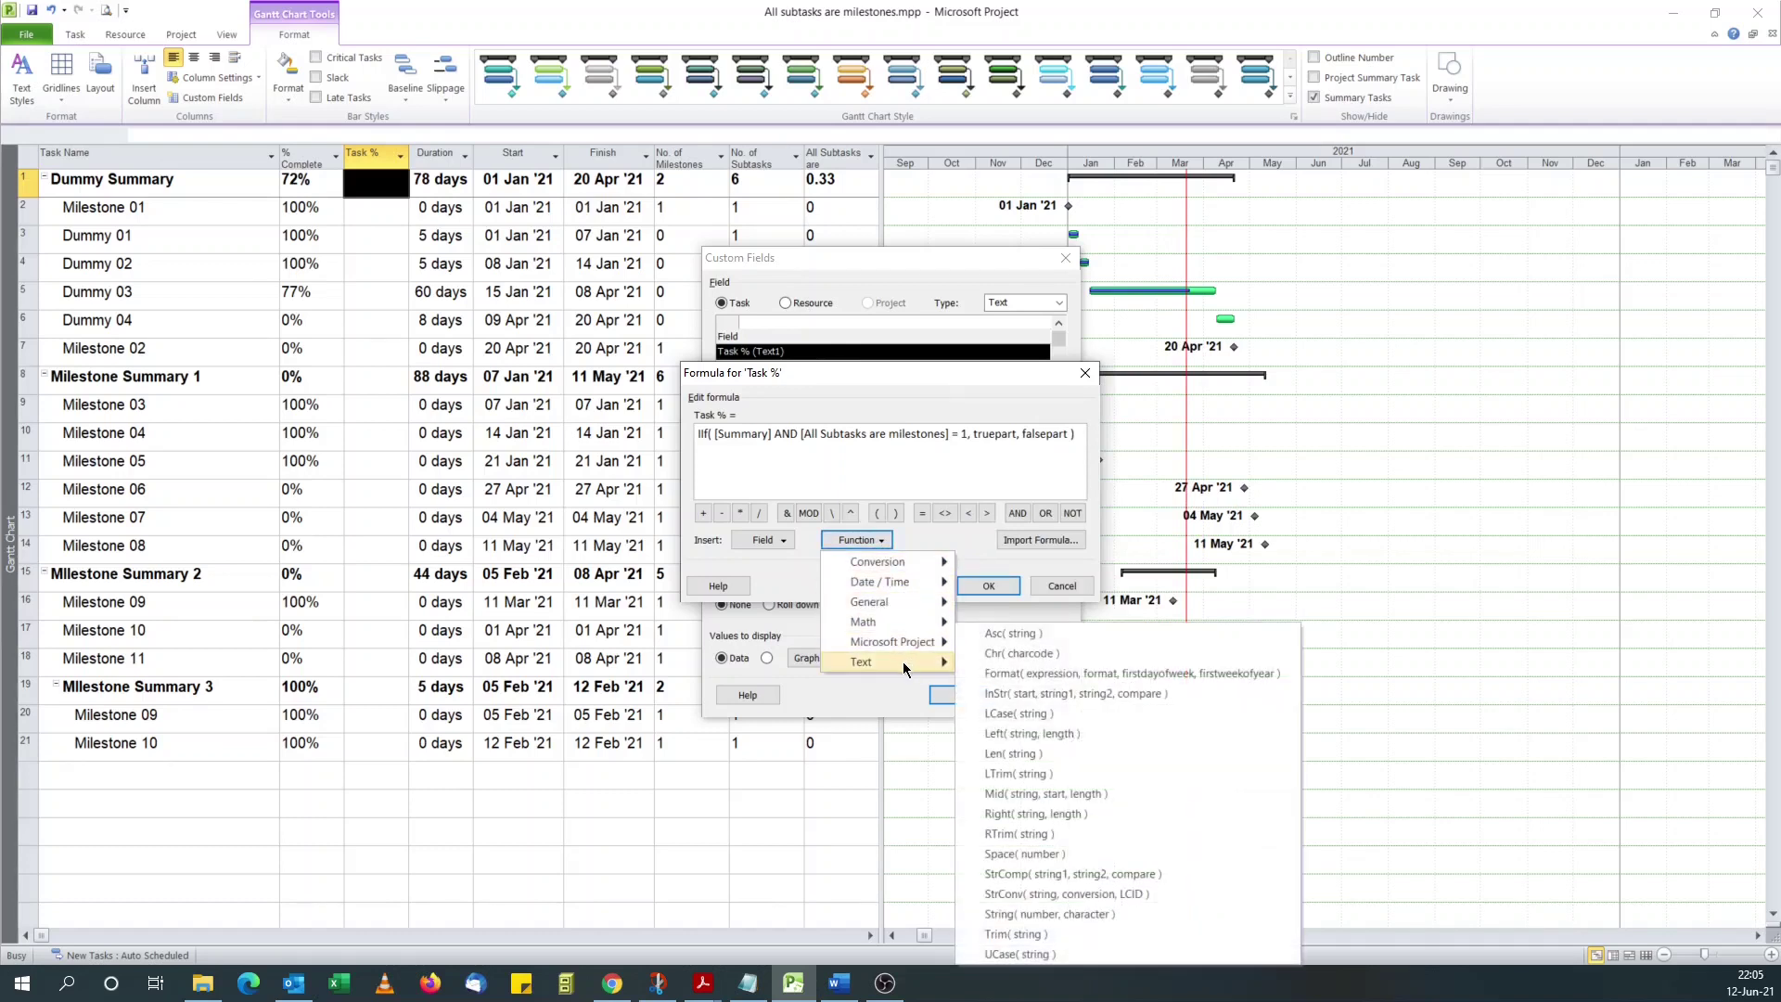
click(1004, 674)
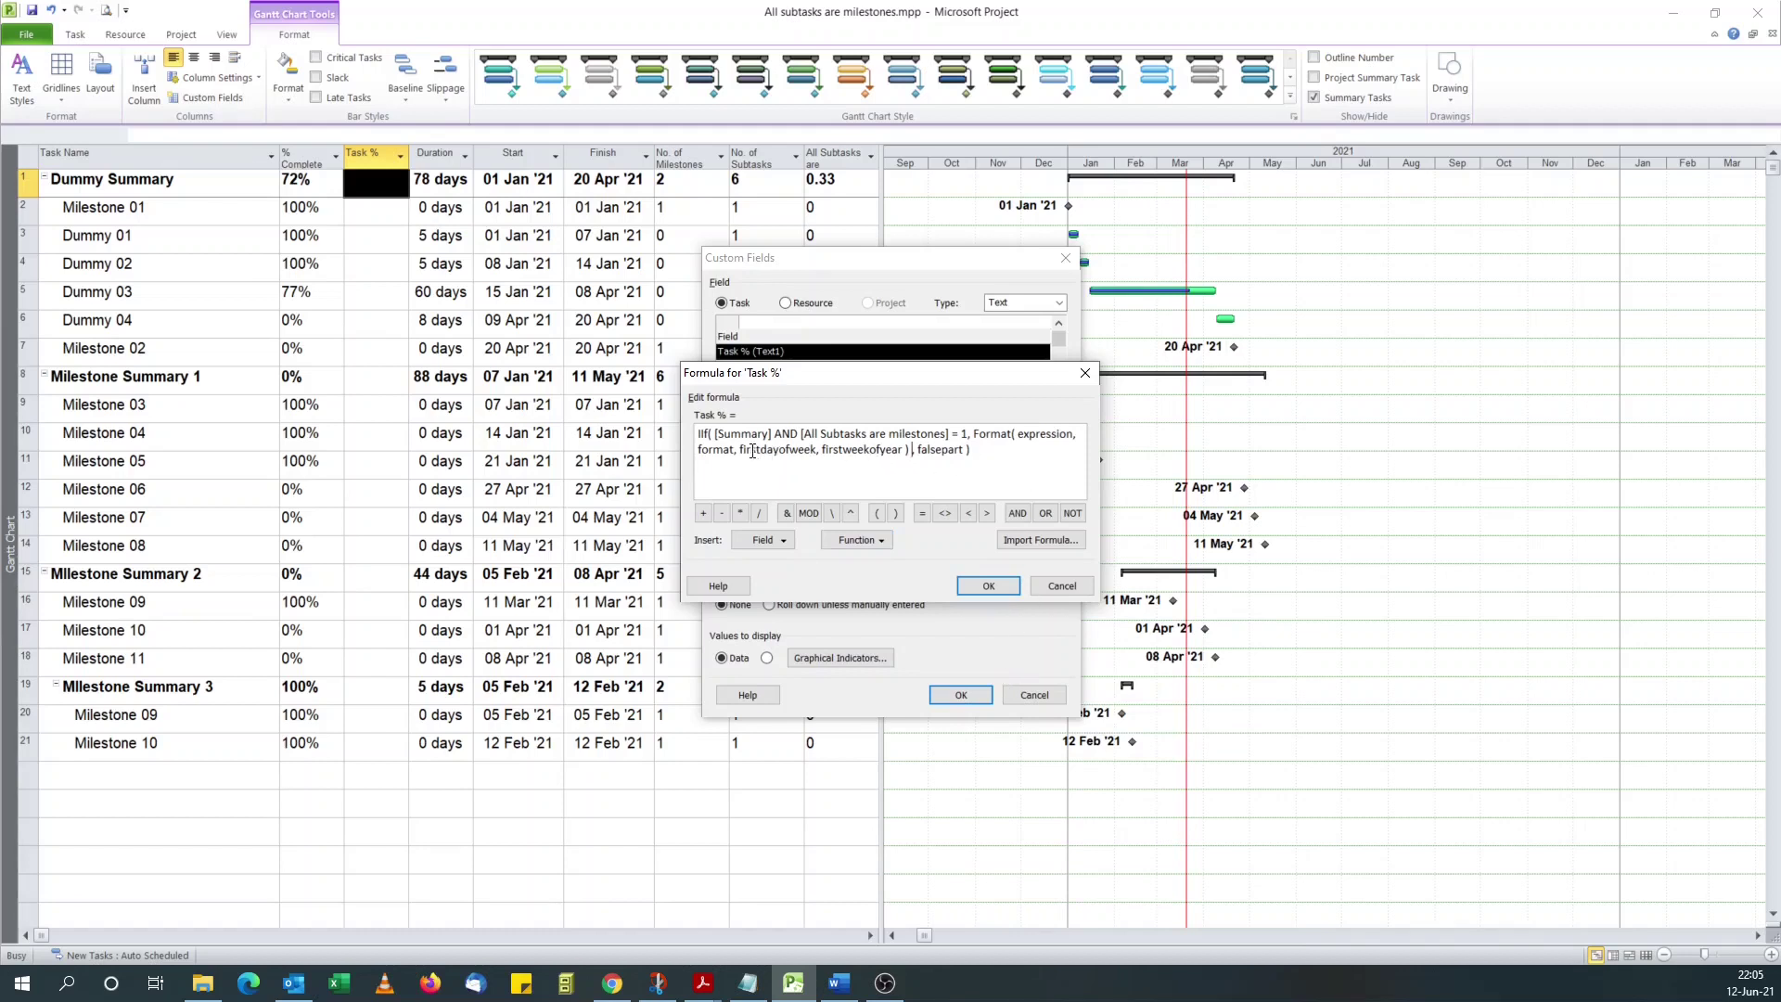
Step: Delete the extra Format arguments and select the expression placeholder
drag(732, 451, 904, 454)
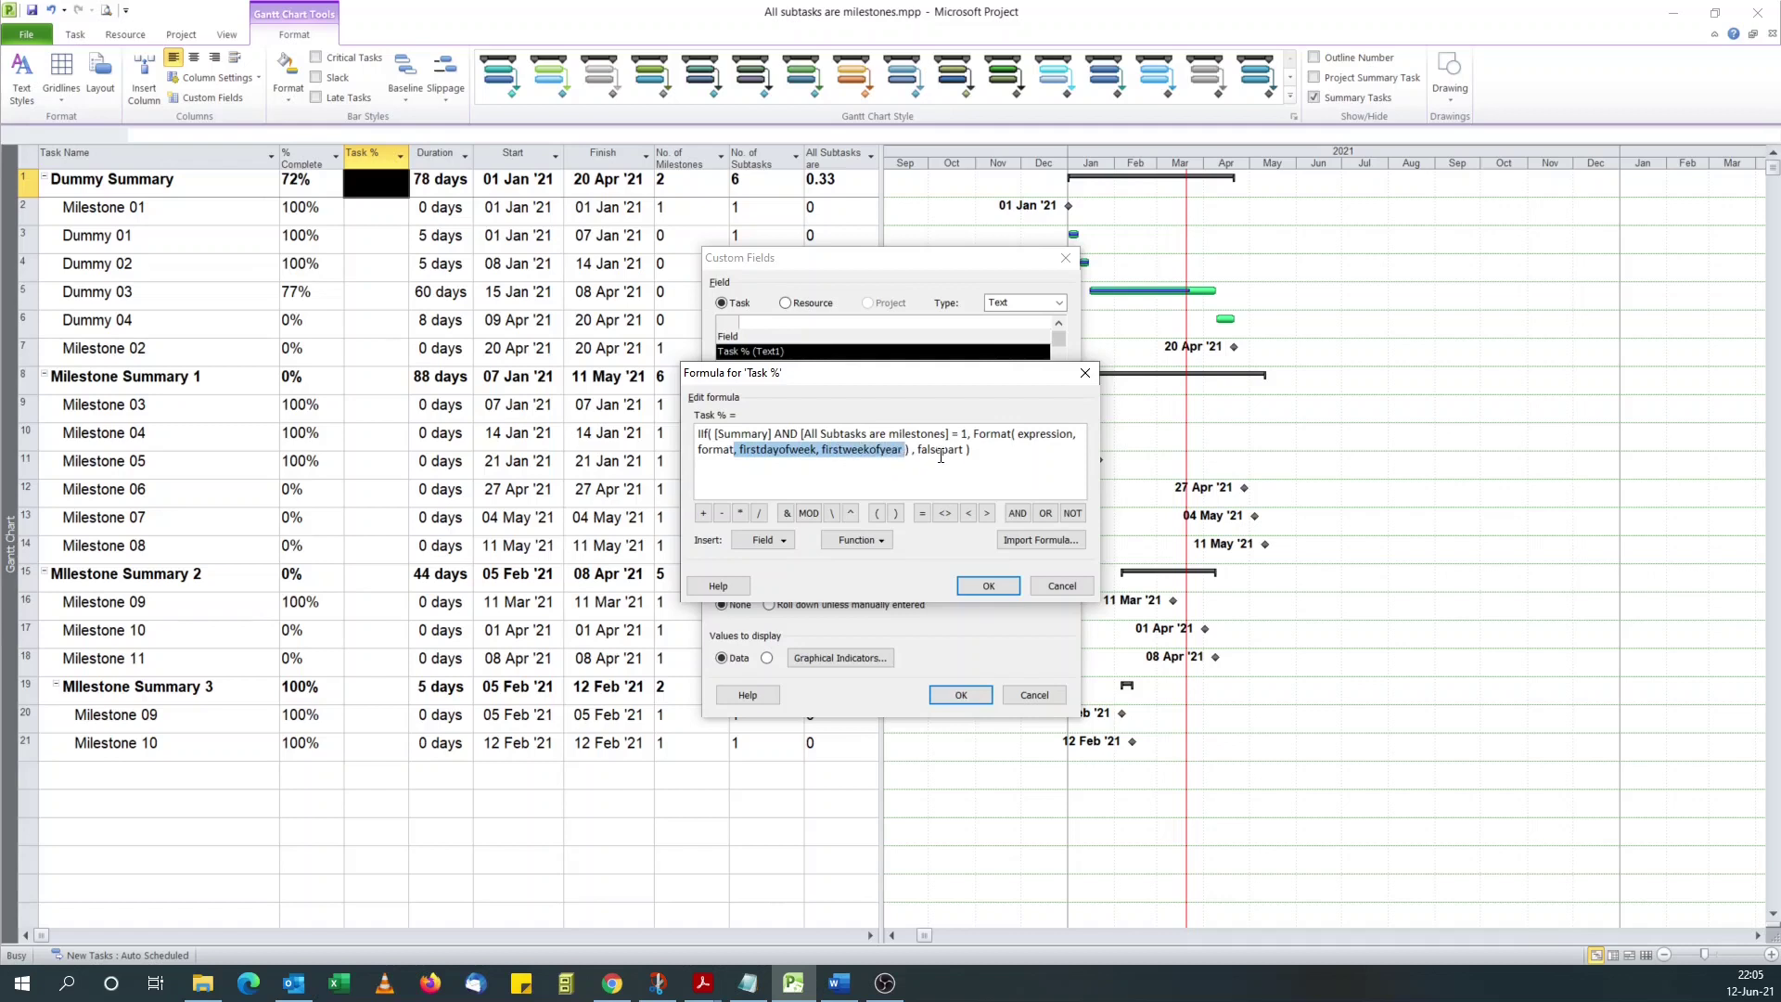
key(Delete)
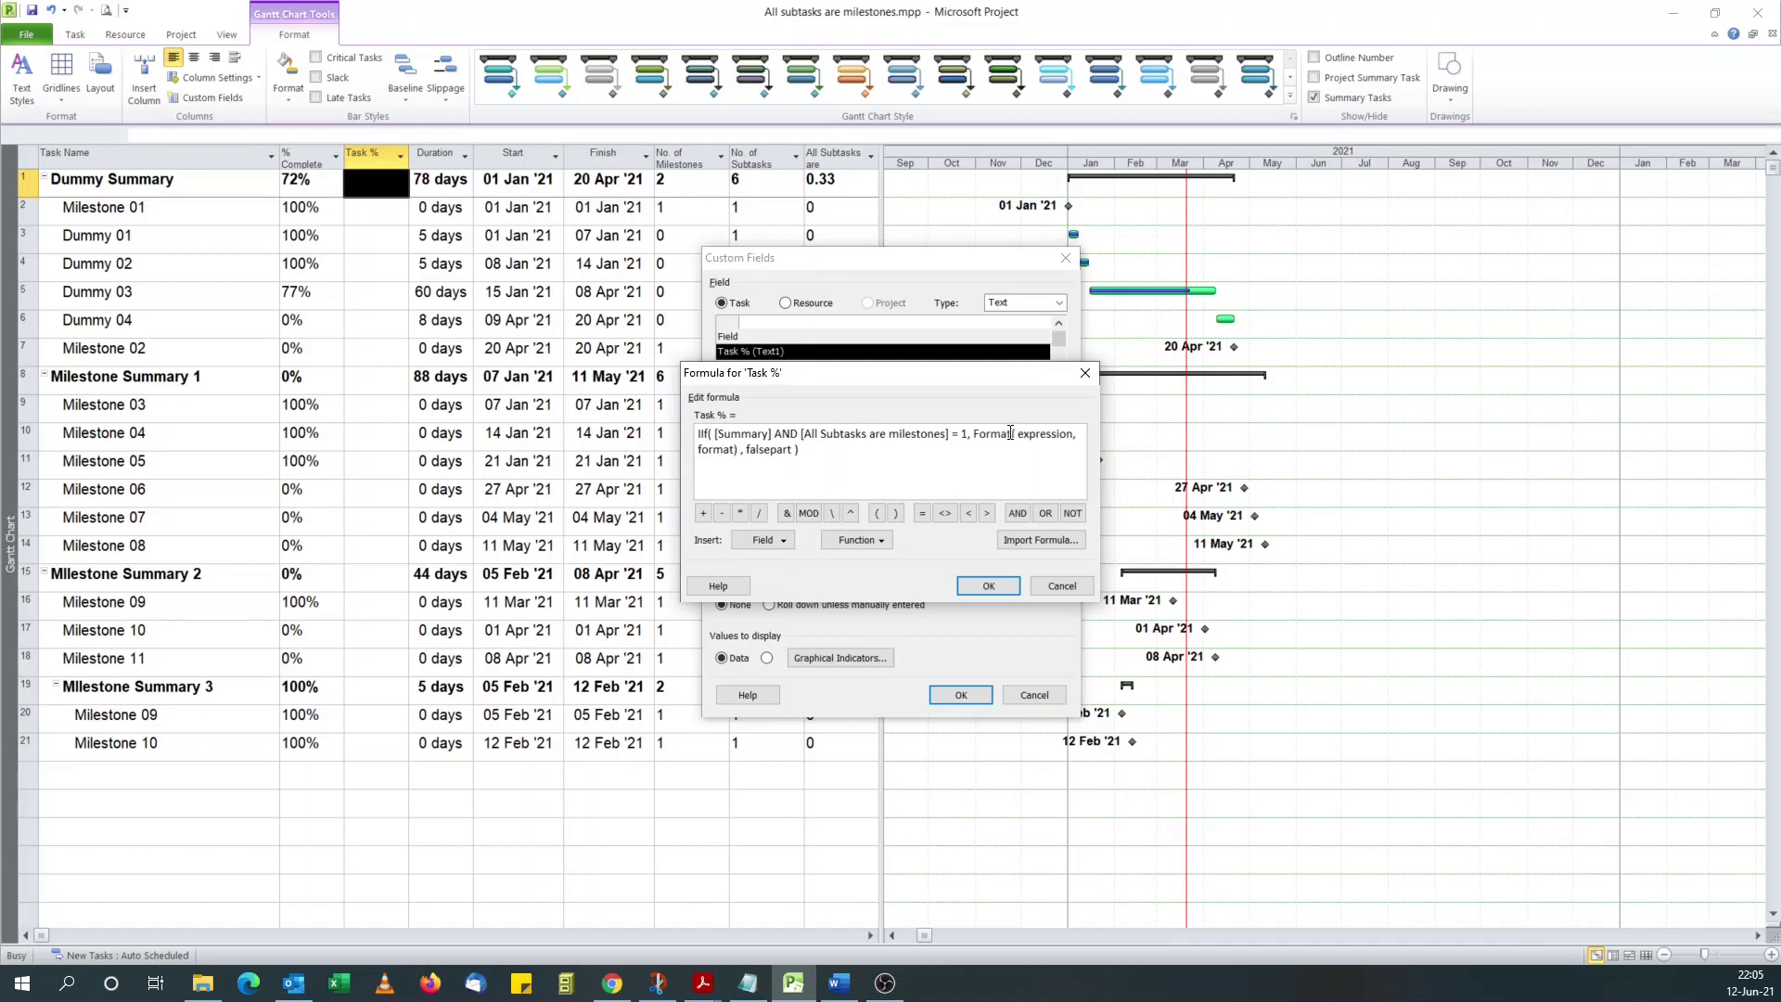
drag(1018, 434, 1066, 437)
Step: Replace expression with [No. of Completed Milestones] / [No. of Milestones] from the Custom Number fields
click(766, 540)
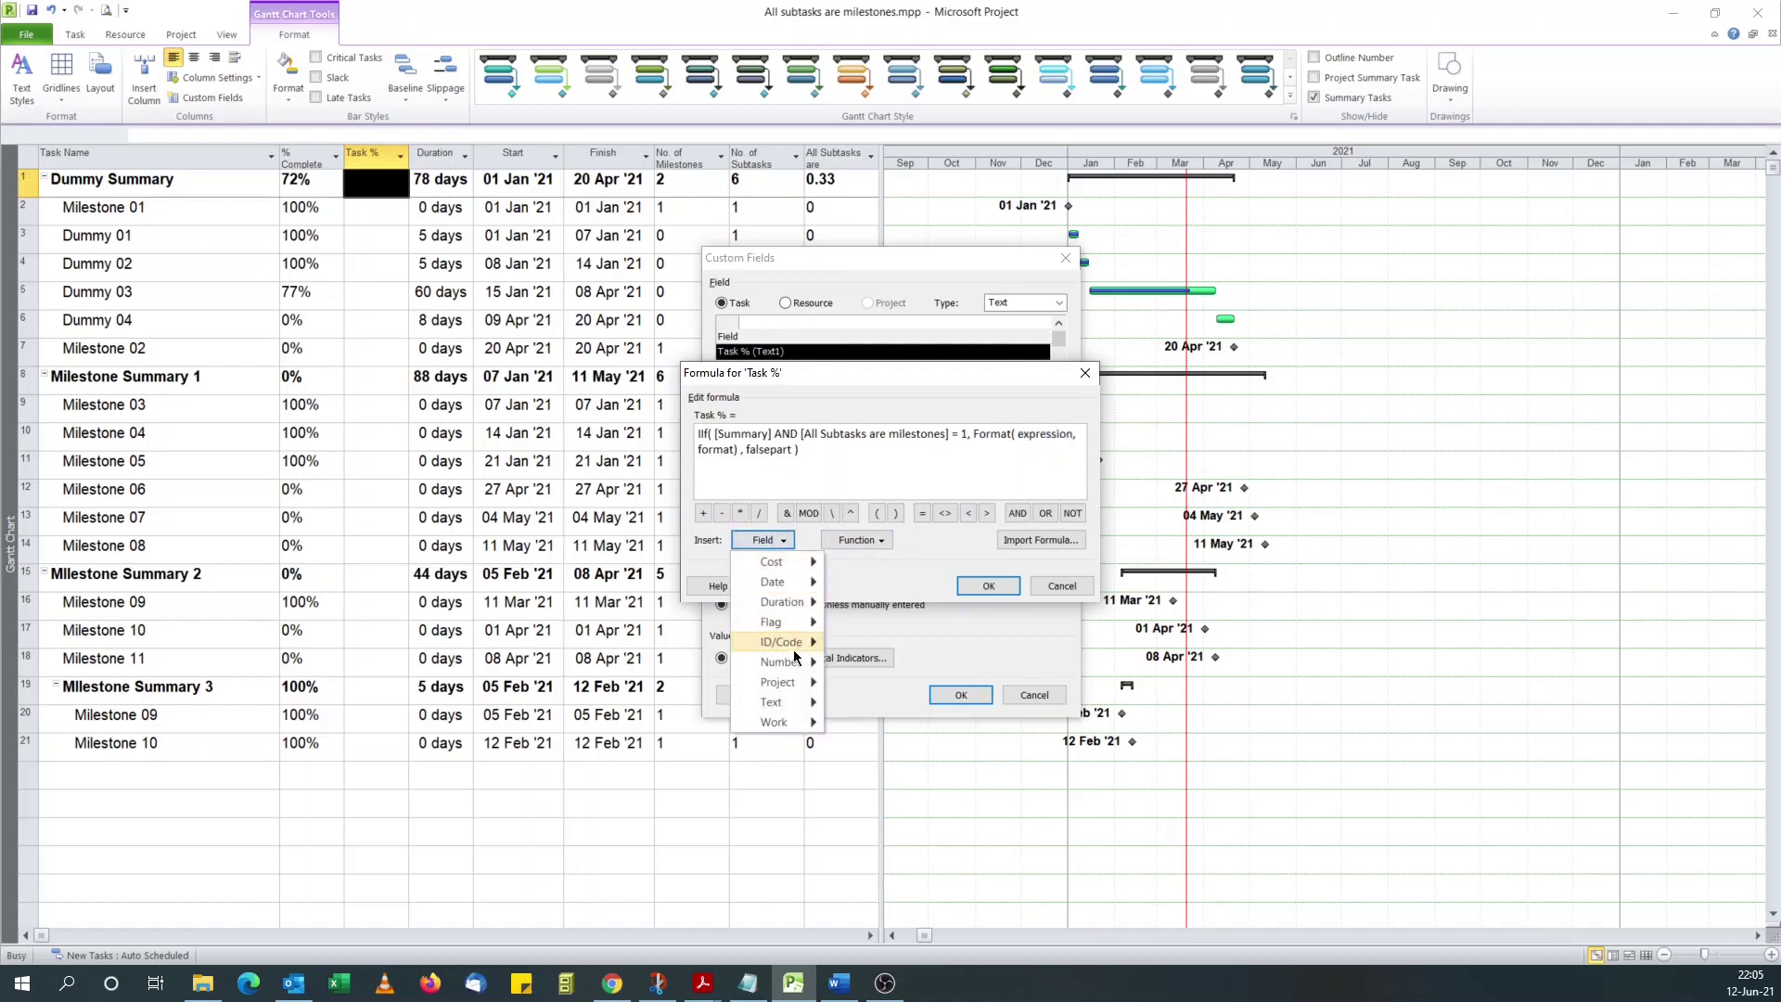
mouse_move(793, 663)
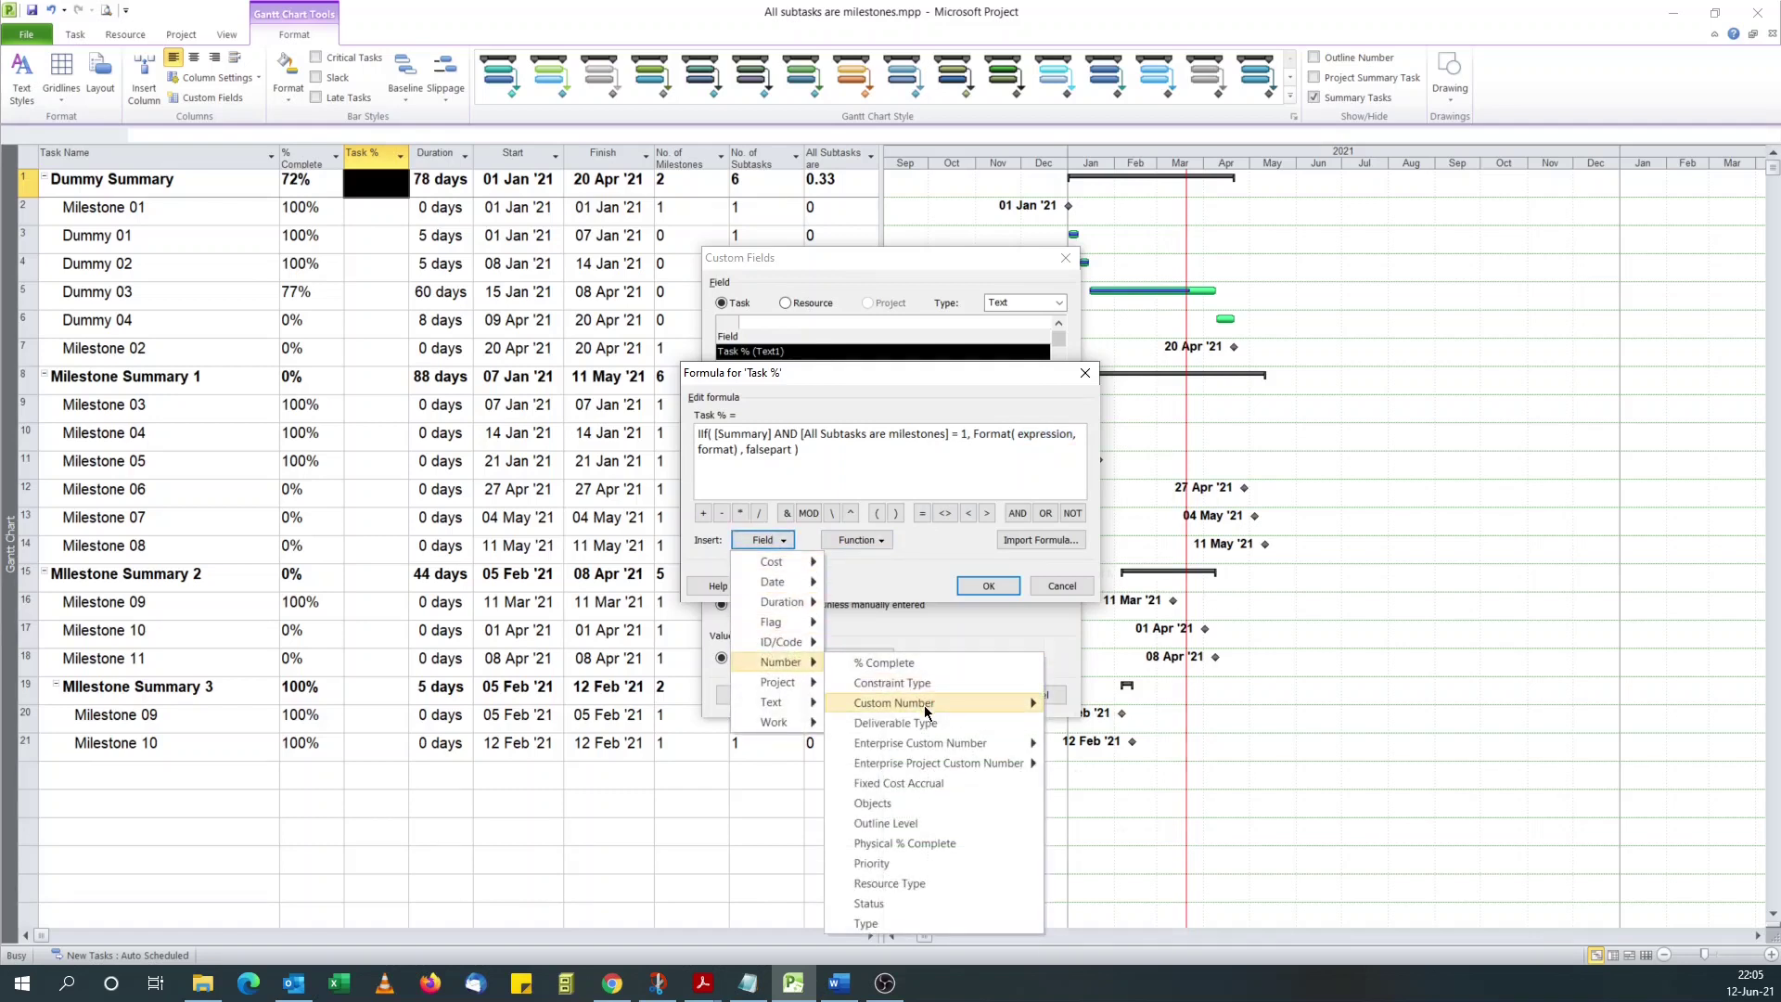
mouse_move(928, 705)
click(1112, 634)
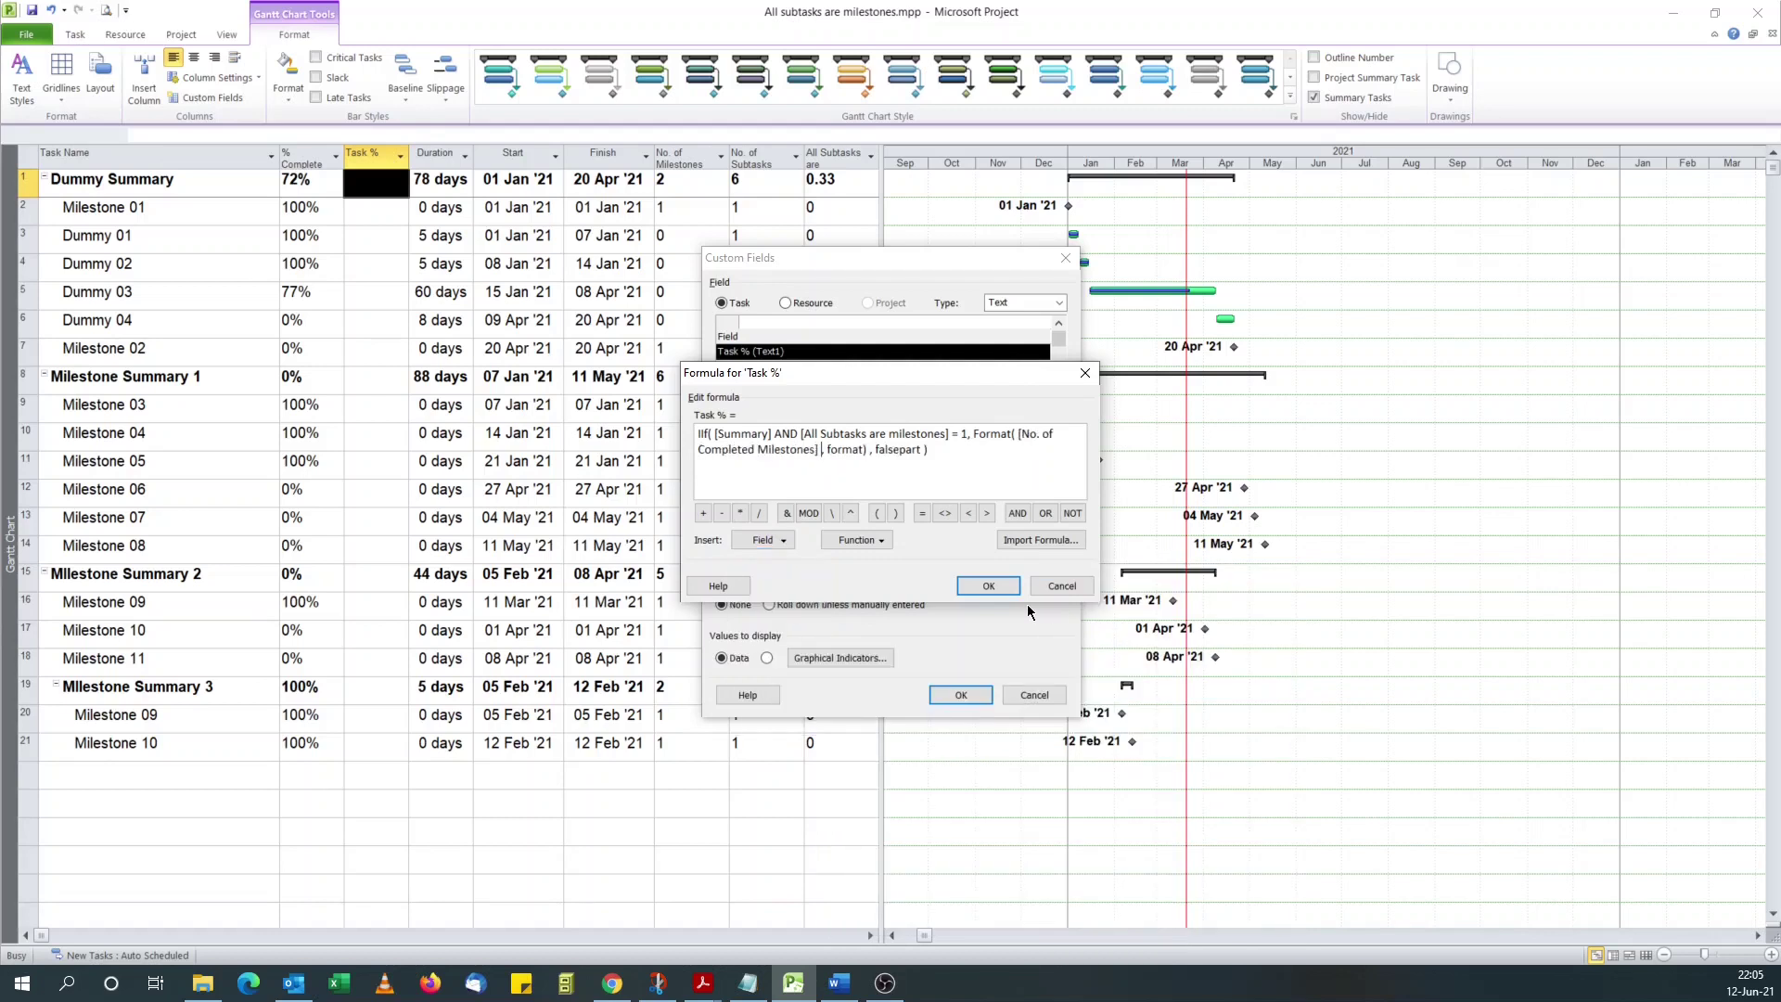
click(760, 514)
click(768, 540)
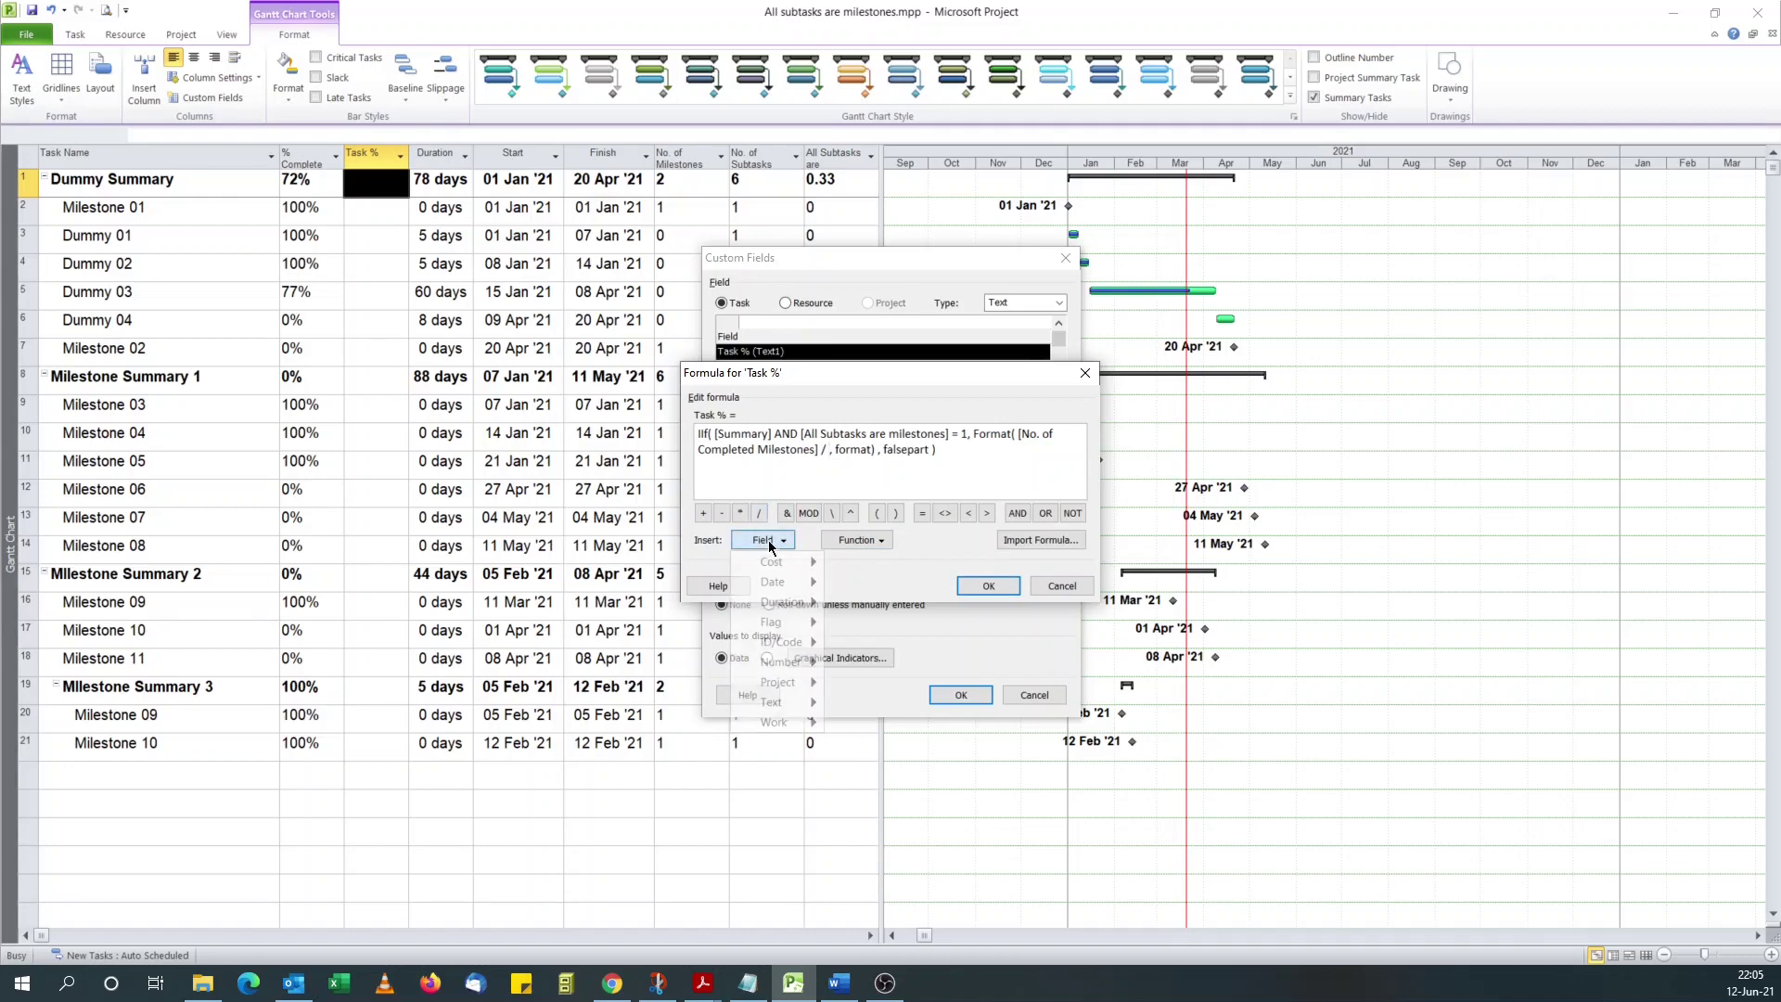
mouse_move(800, 629)
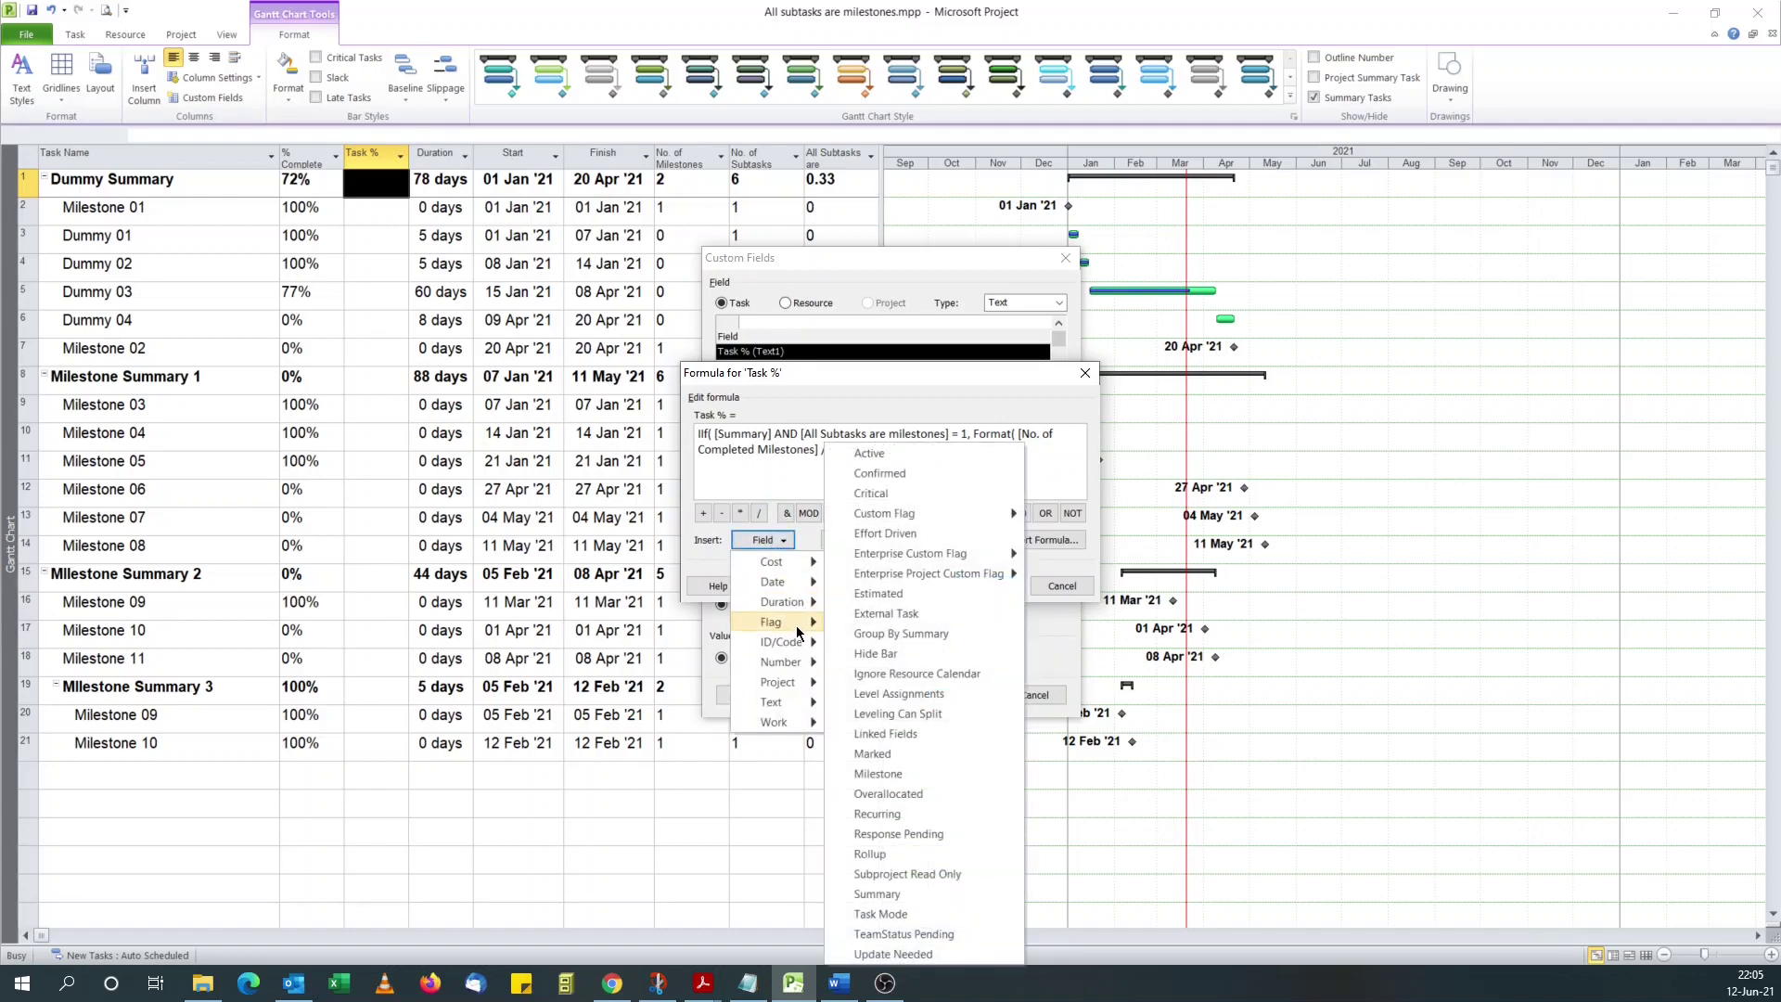
mouse_move(784, 661)
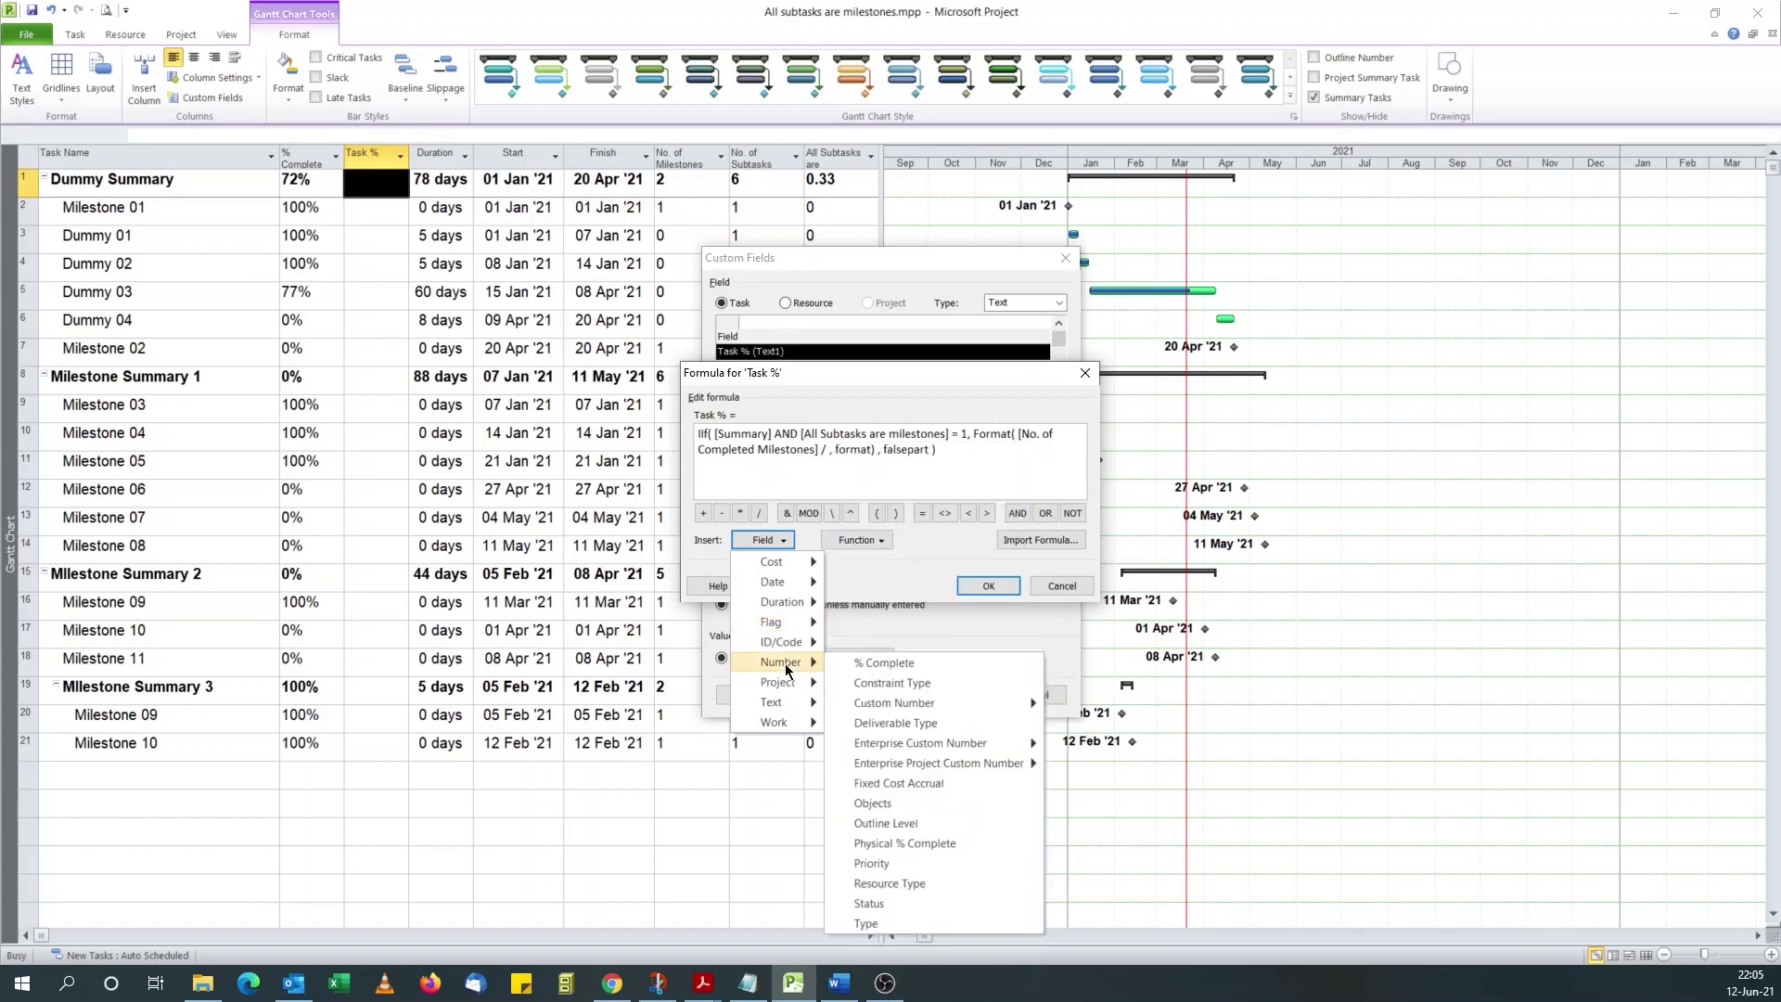
mouse_move(920, 701)
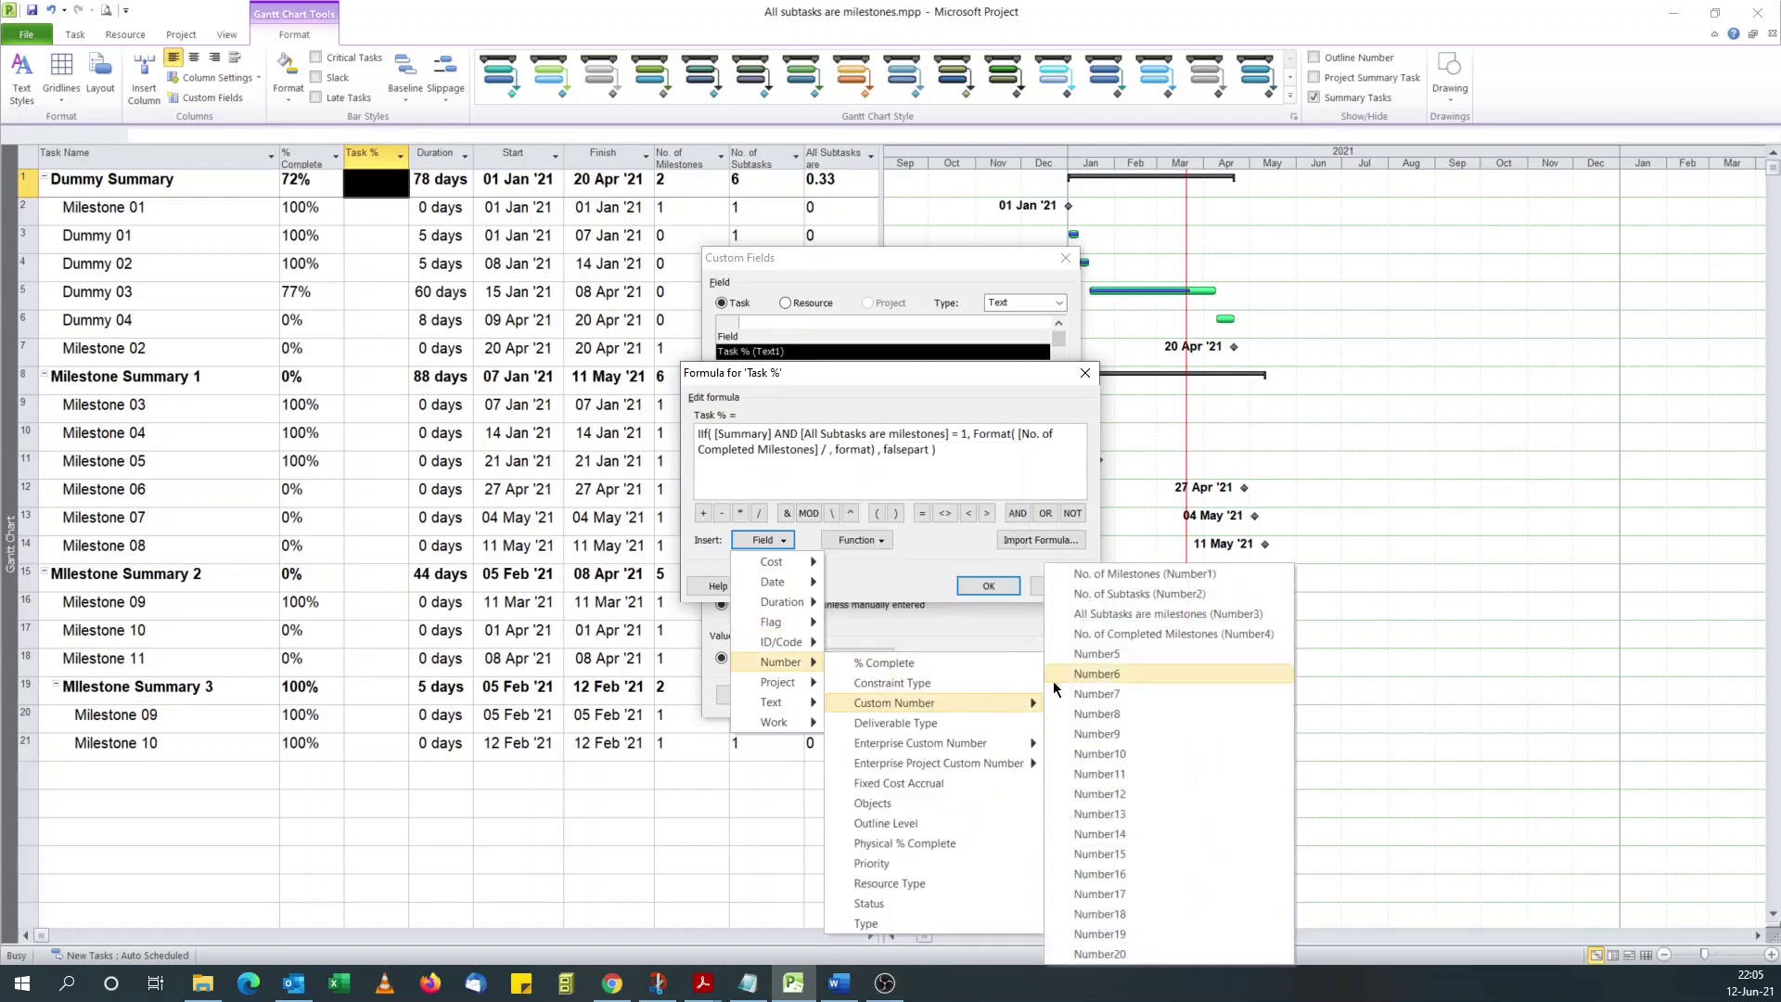
click(1133, 569)
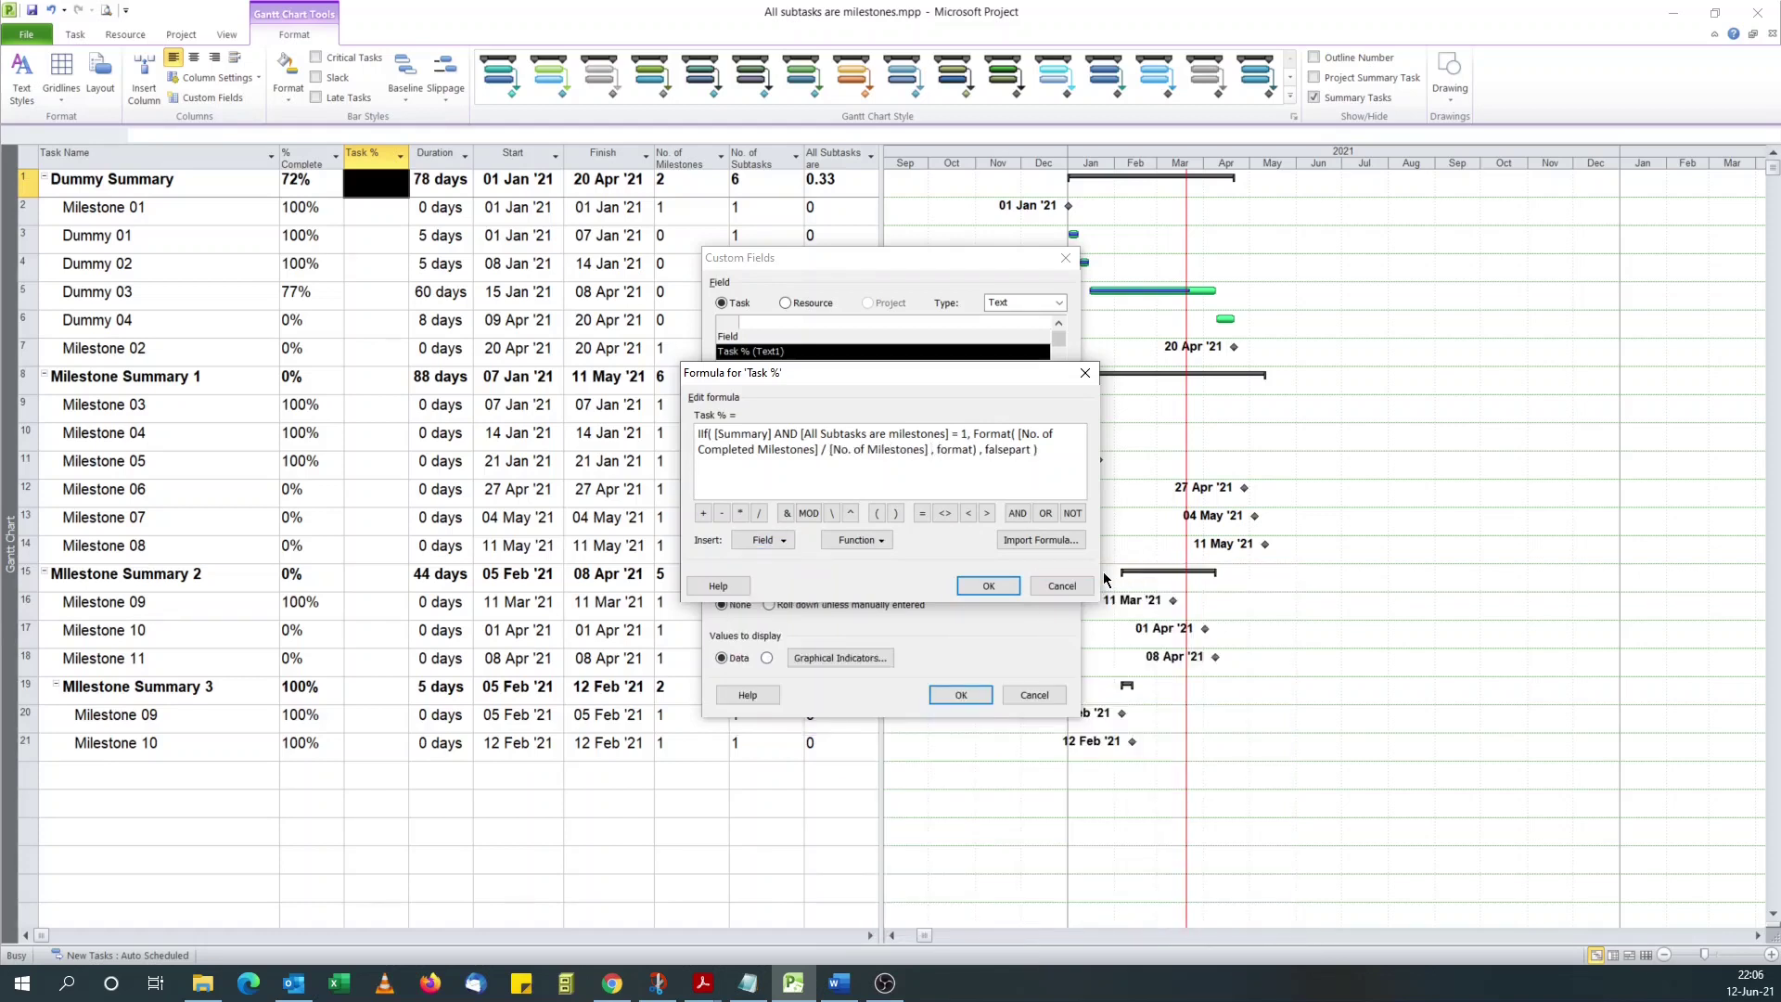
Step: Overtype the format placeholder with "Percent" and select the falsepart placeholder
click(937, 450)
double_click(948, 450)
text("Percent")
drag(1000, 450, 1038, 450)
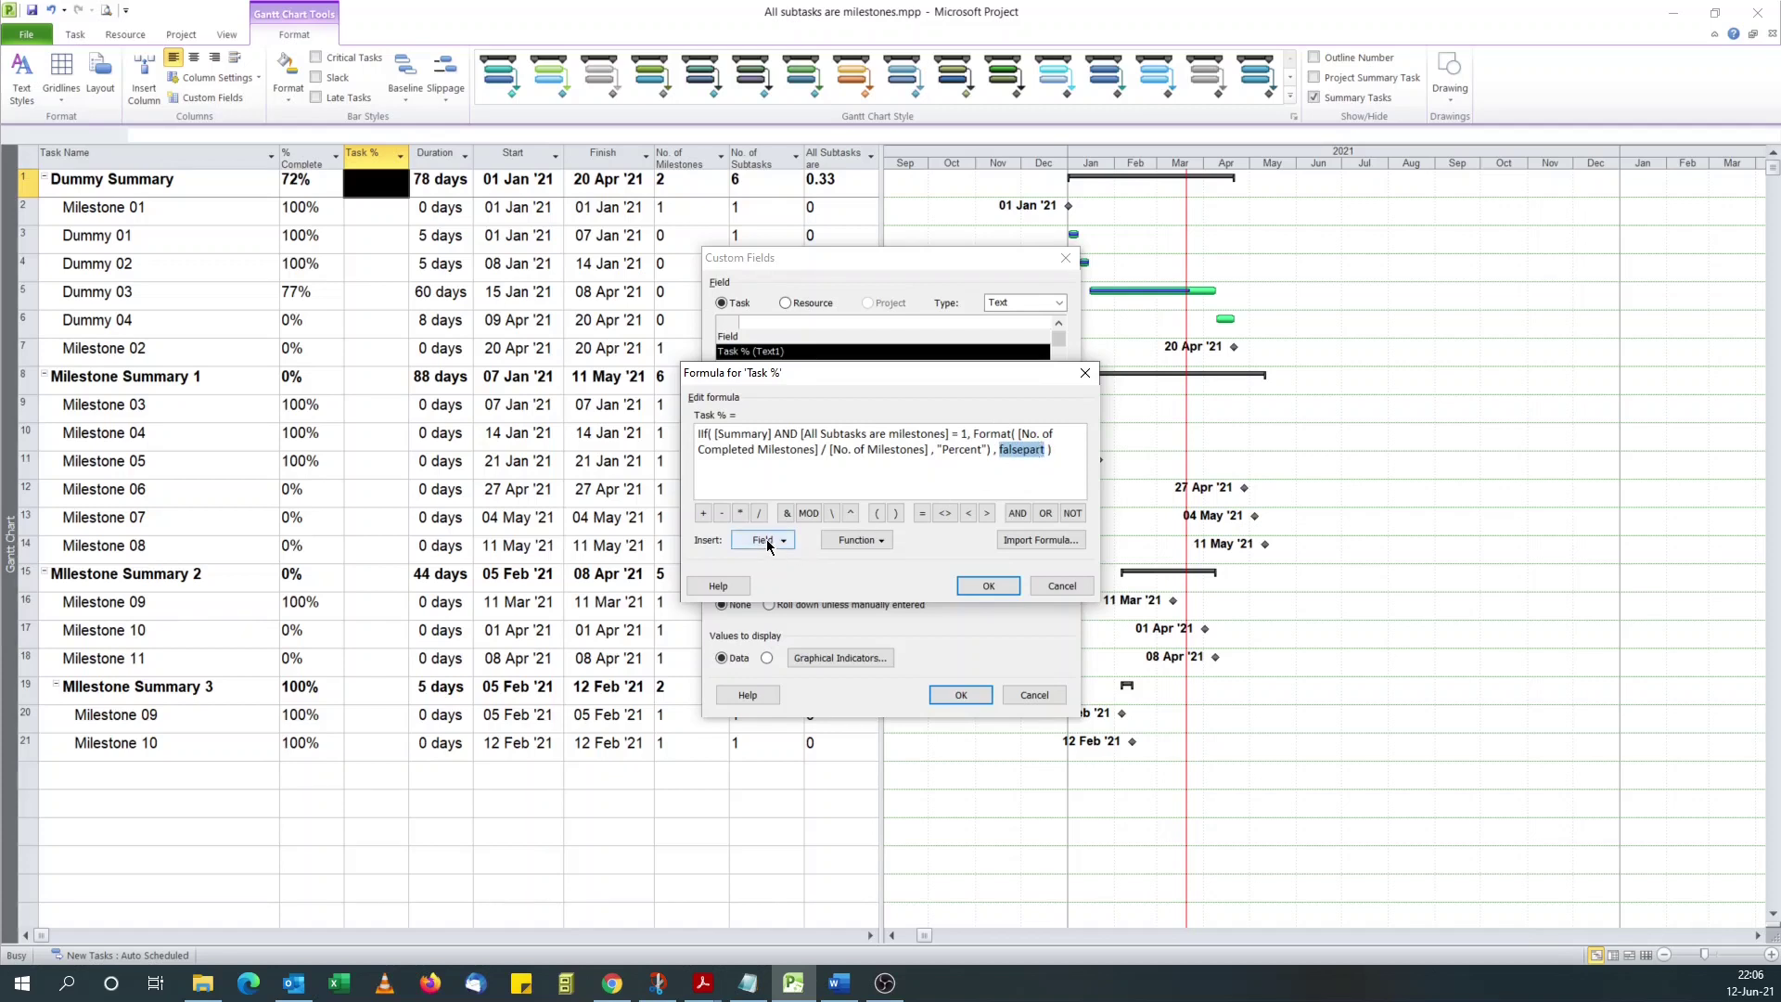
Step: Make the false part [% Complete] & "%" and save the formula, accepting the data overwrite warning
click(767, 538)
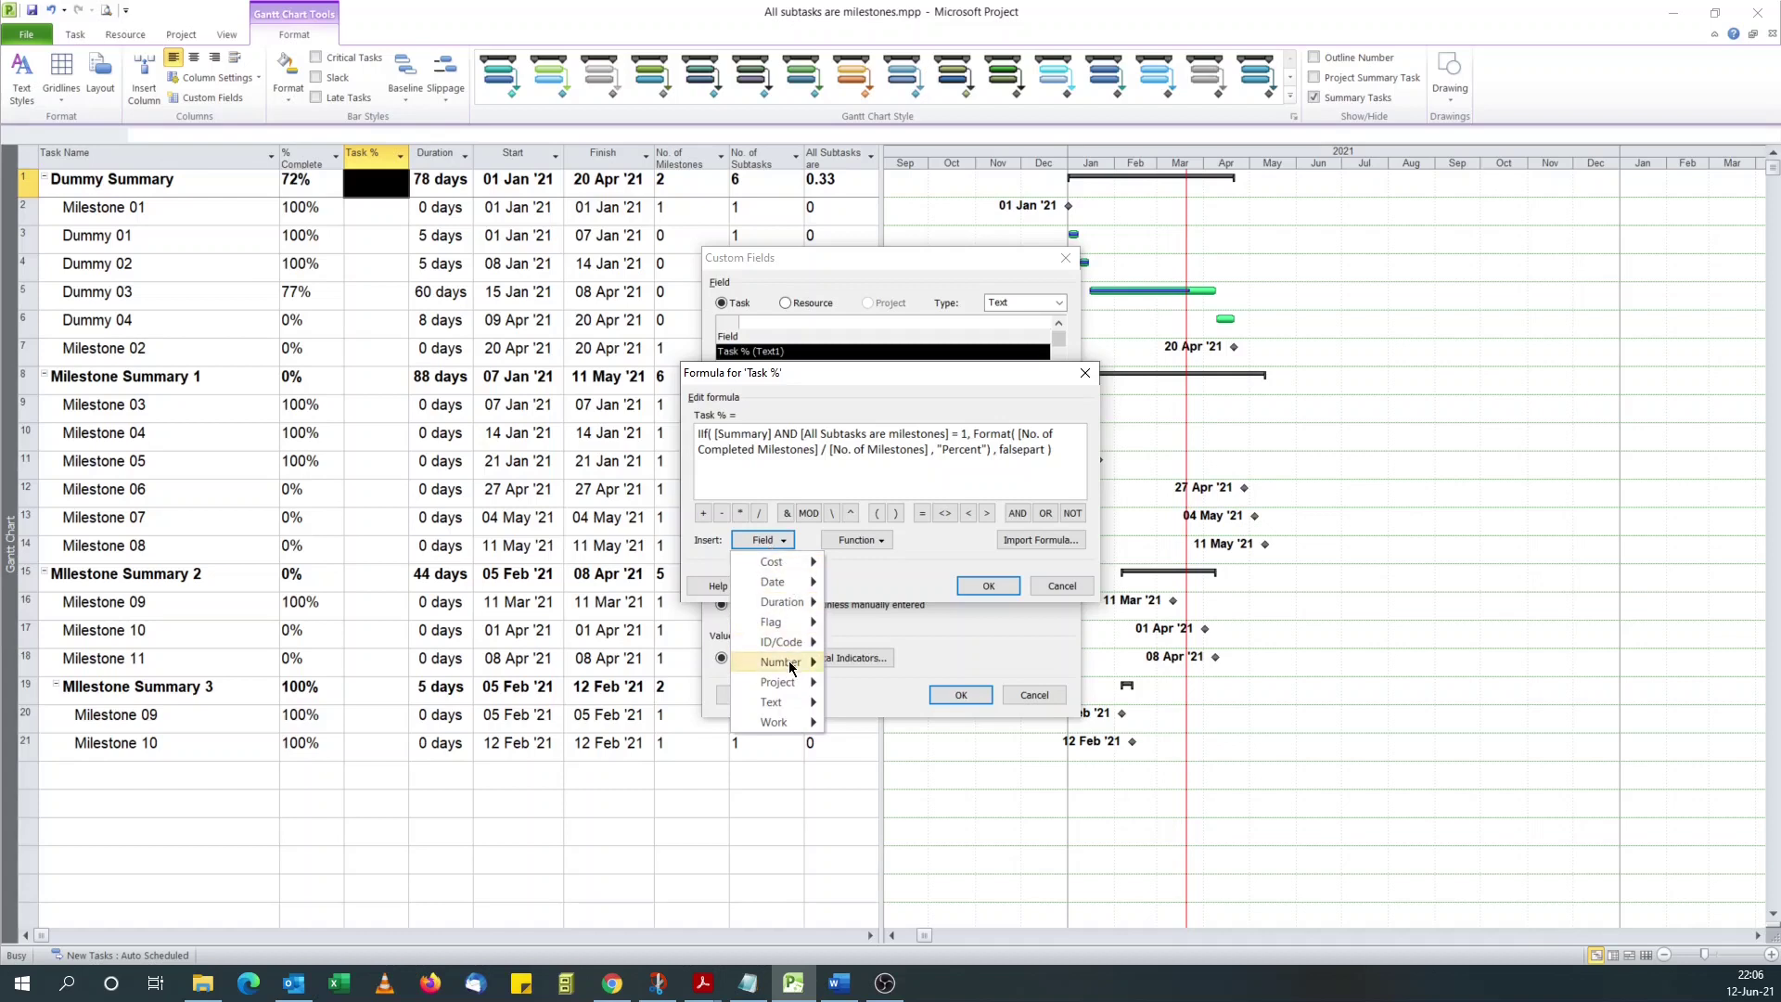
click(872, 667)
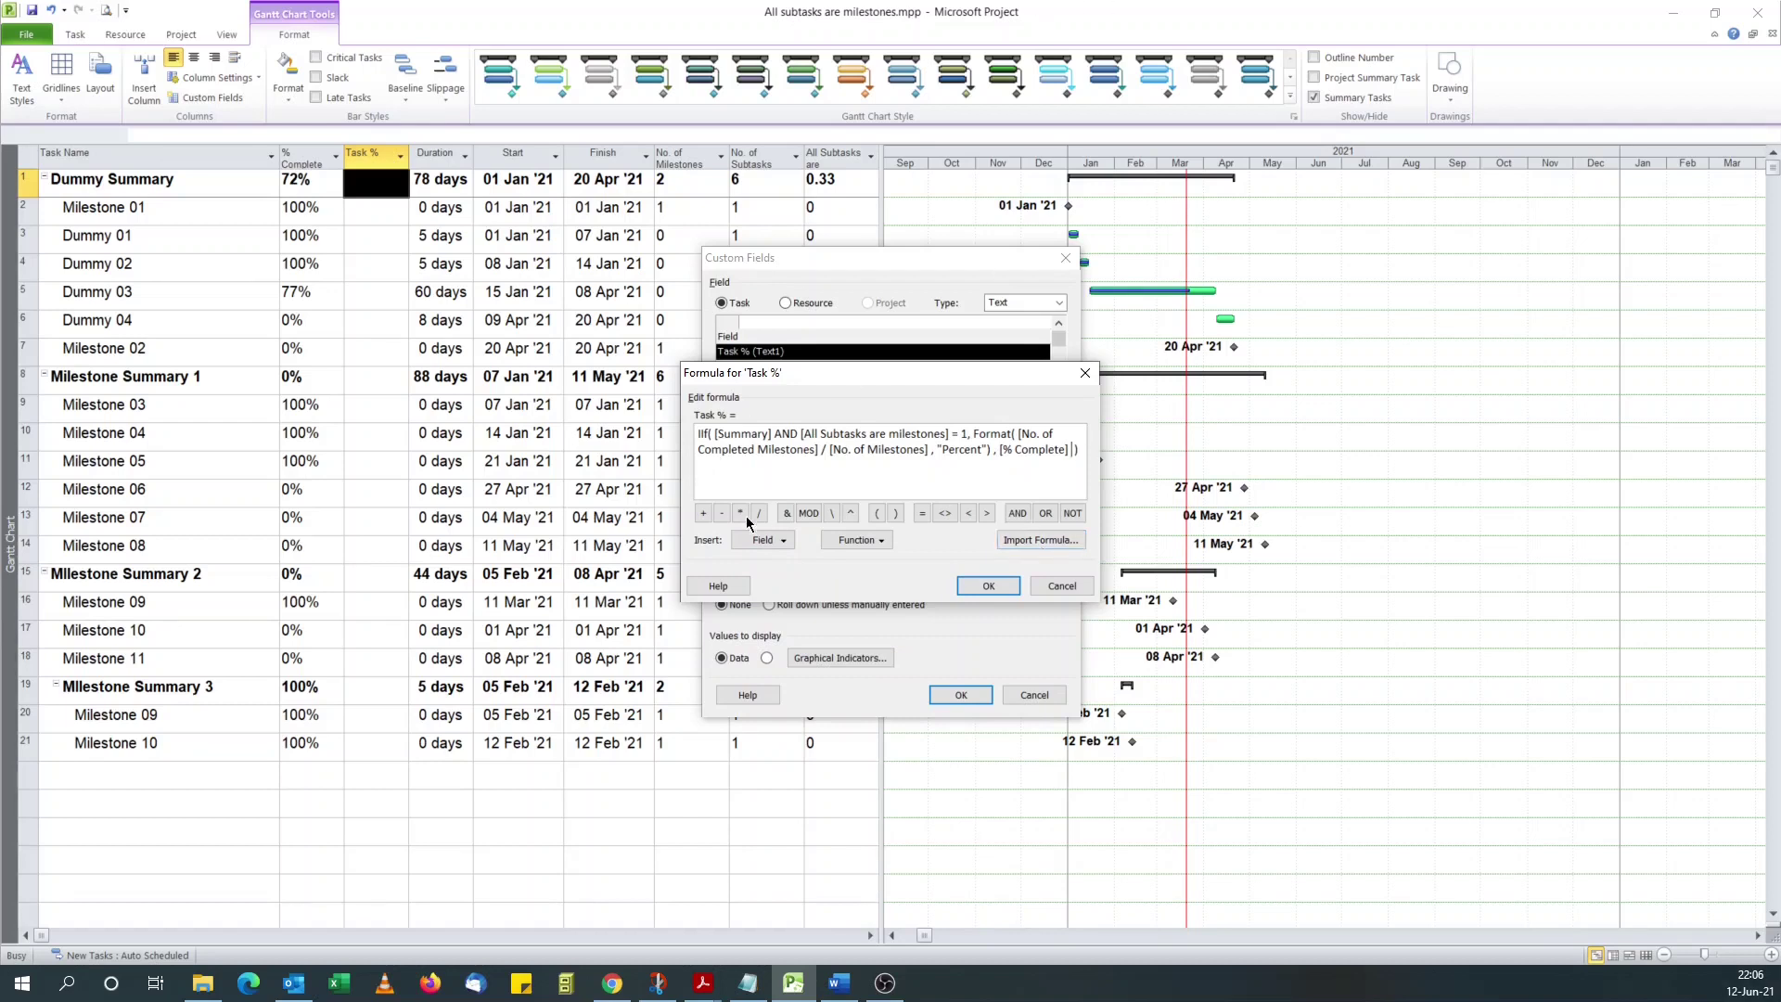
click(785, 513)
text("%)
click(991, 586)
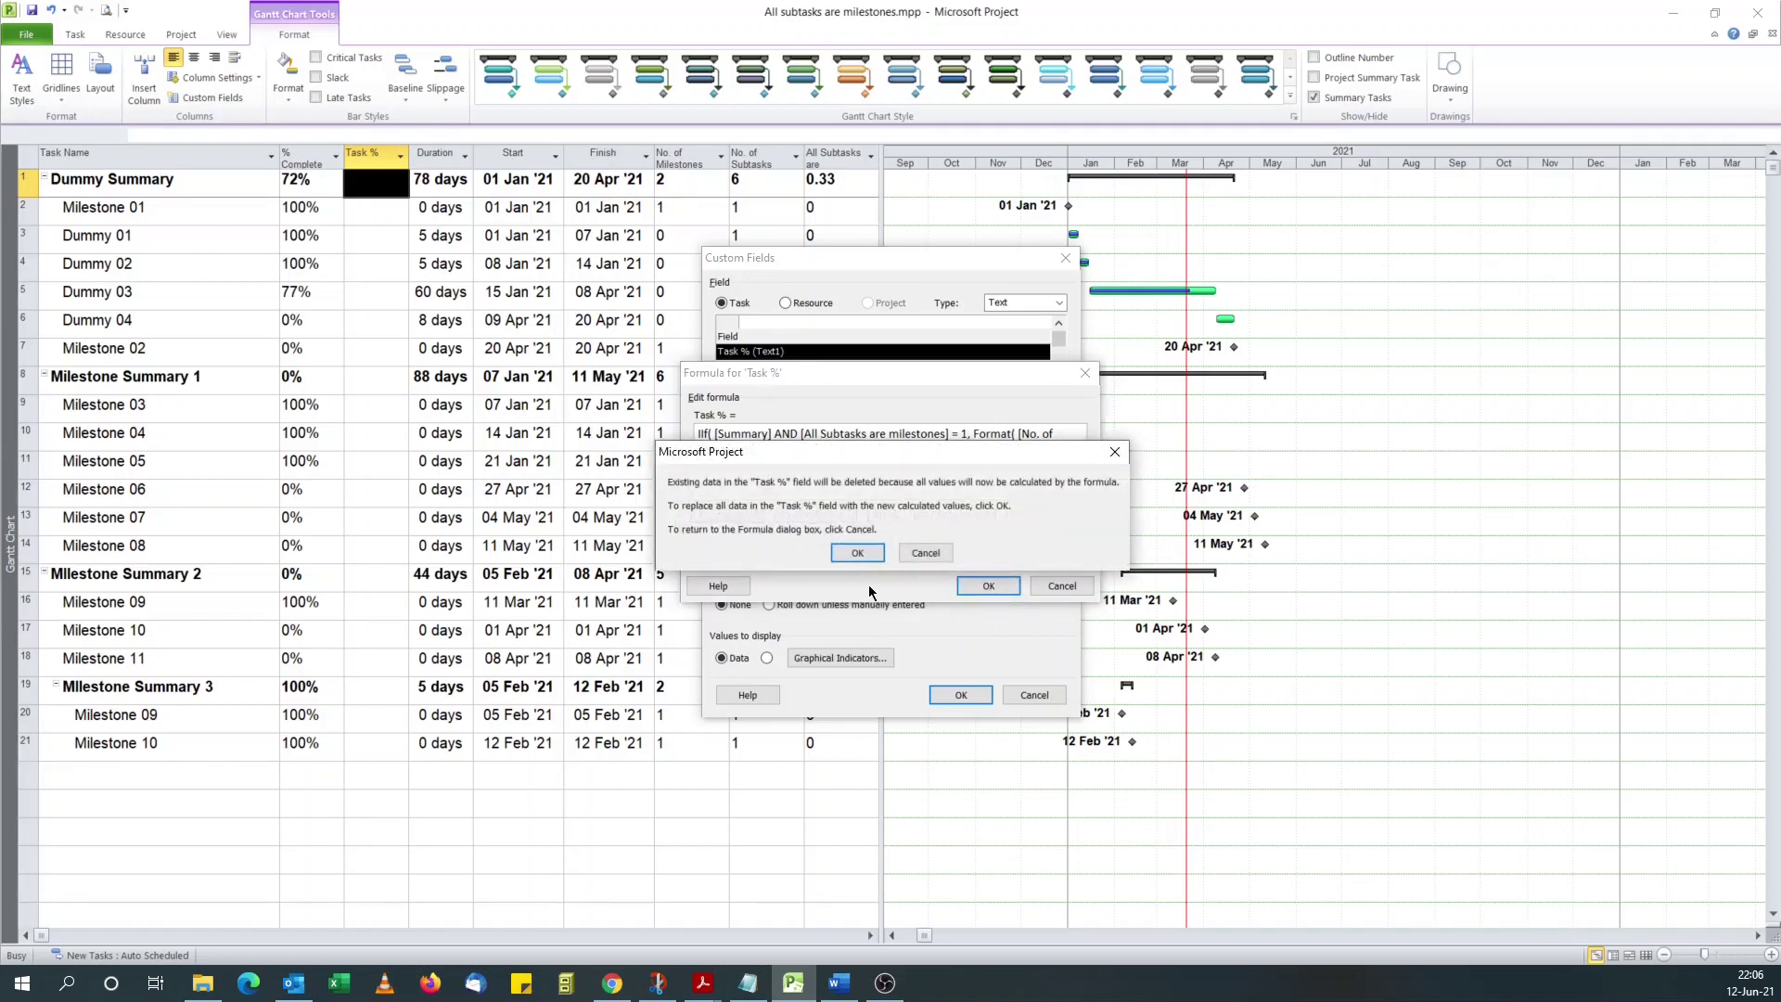
click(856, 559)
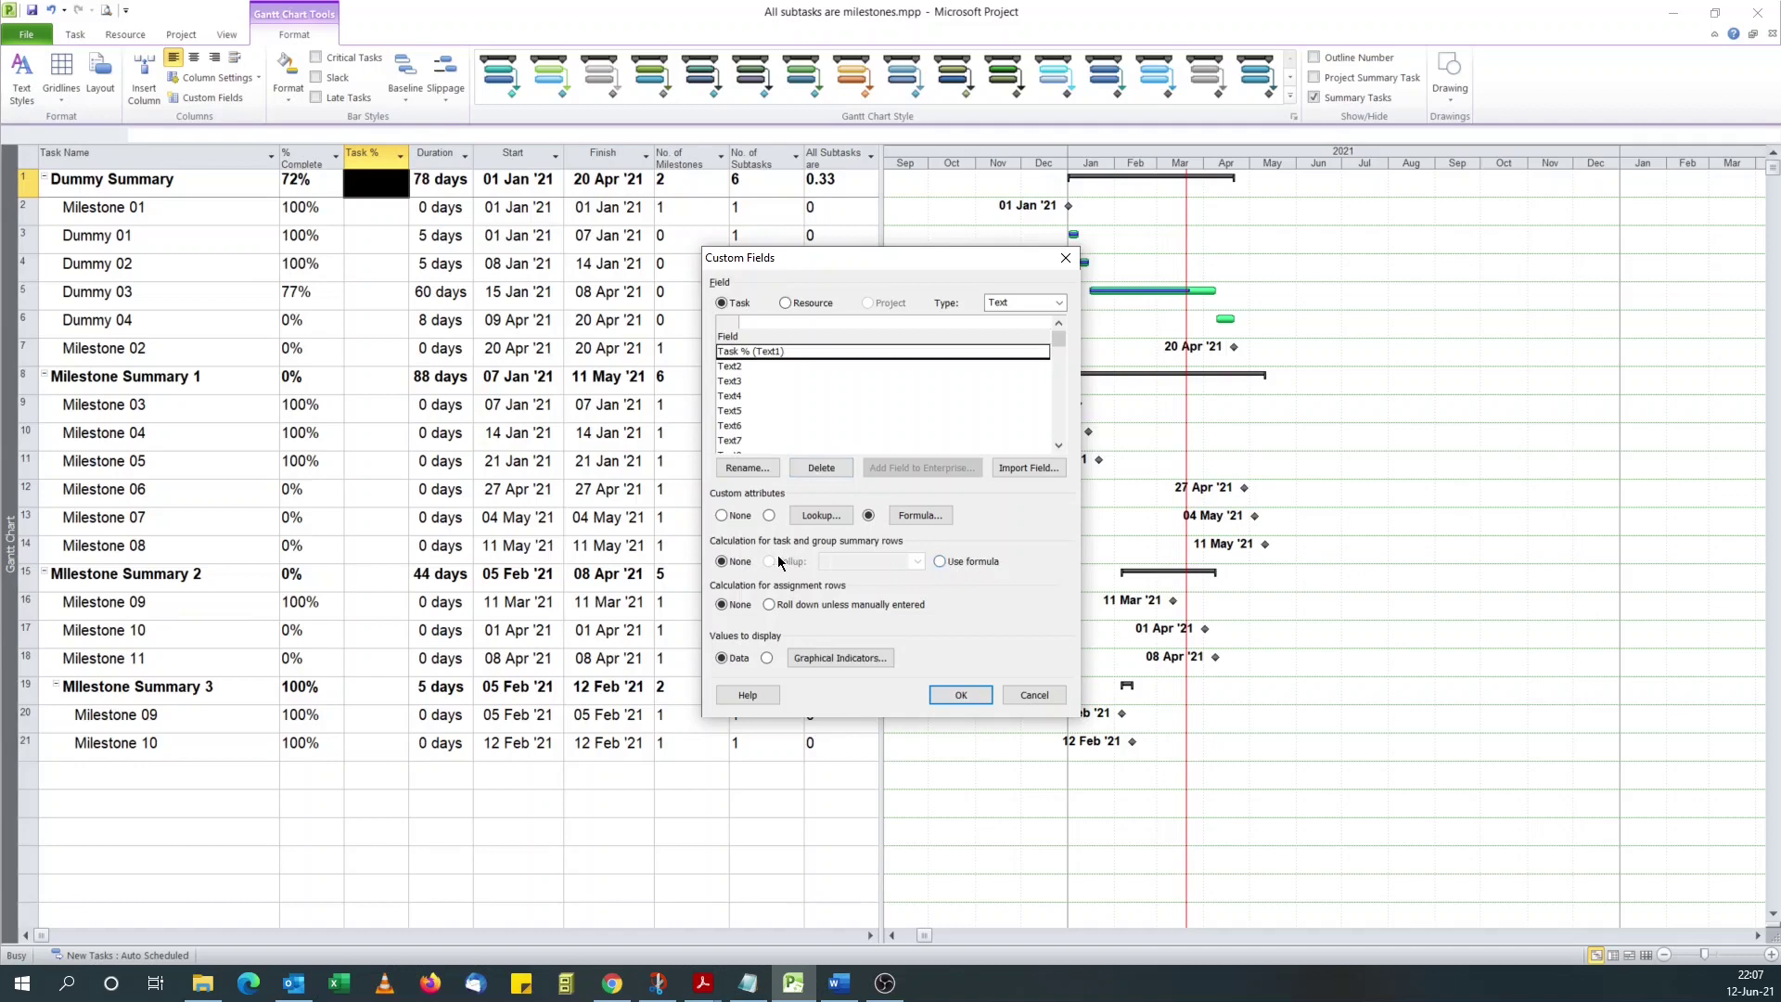
Step: Set Task % task and group summary rows to Use formula and apply the Custom Fields settings
click(941, 561)
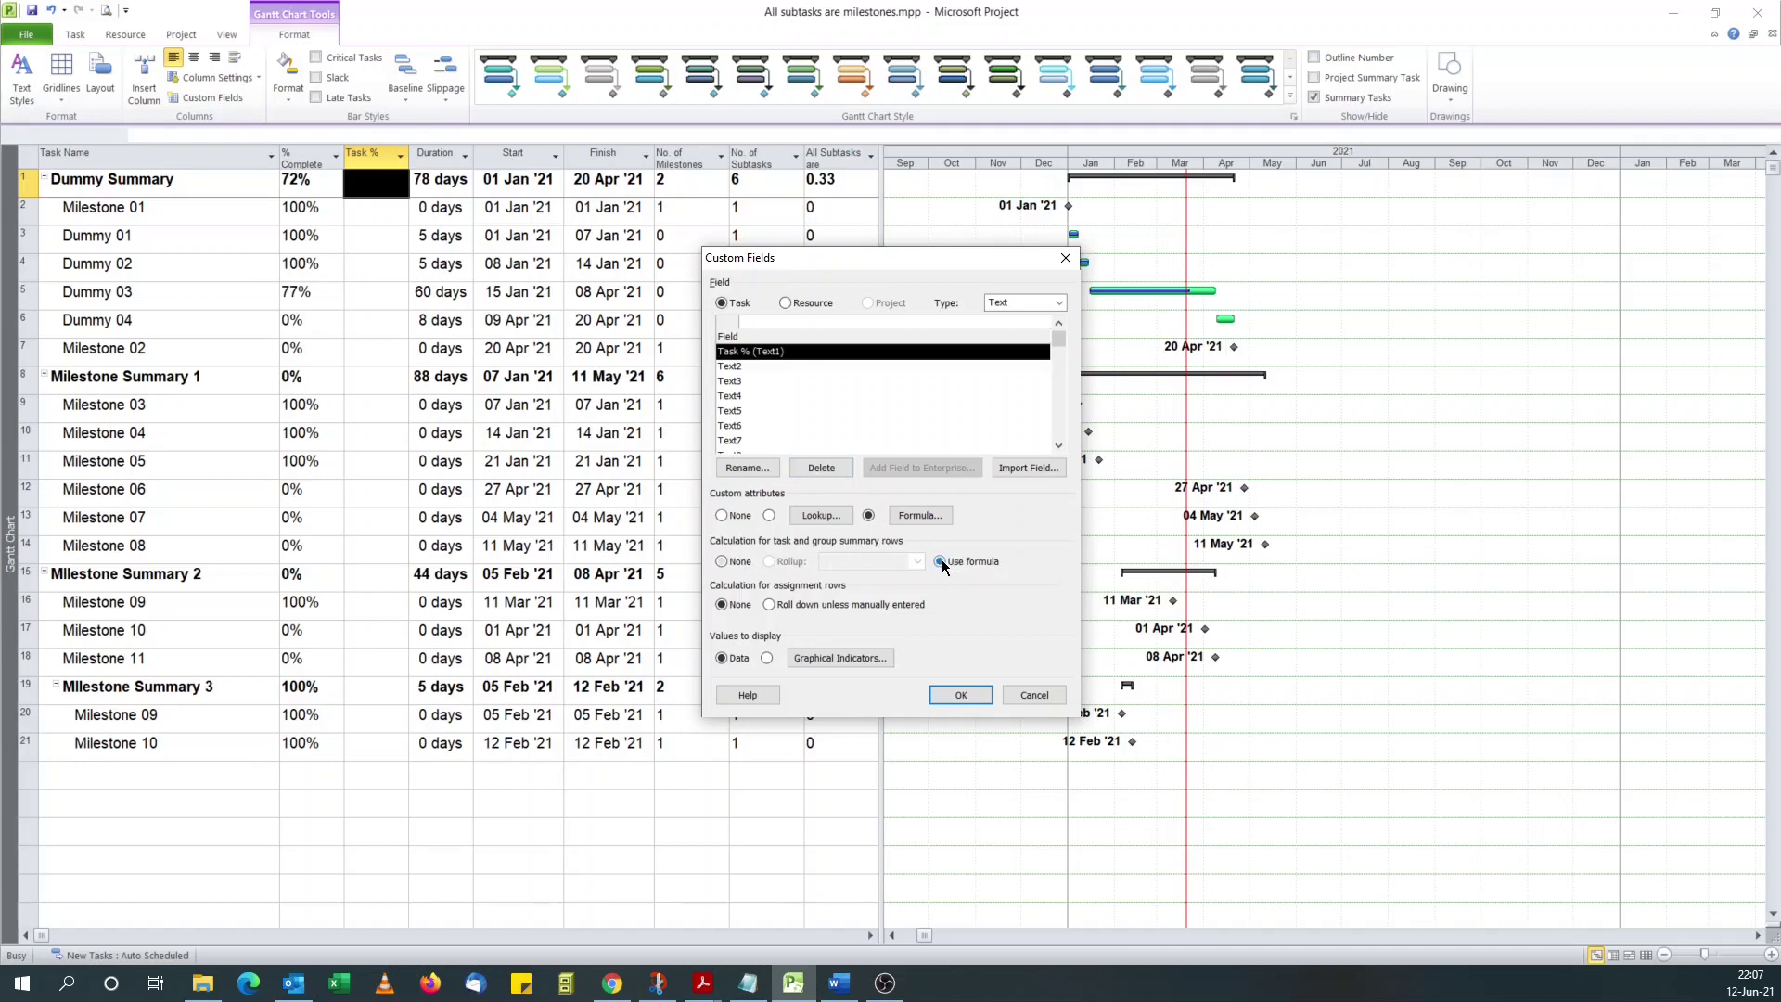
click(962, 696)
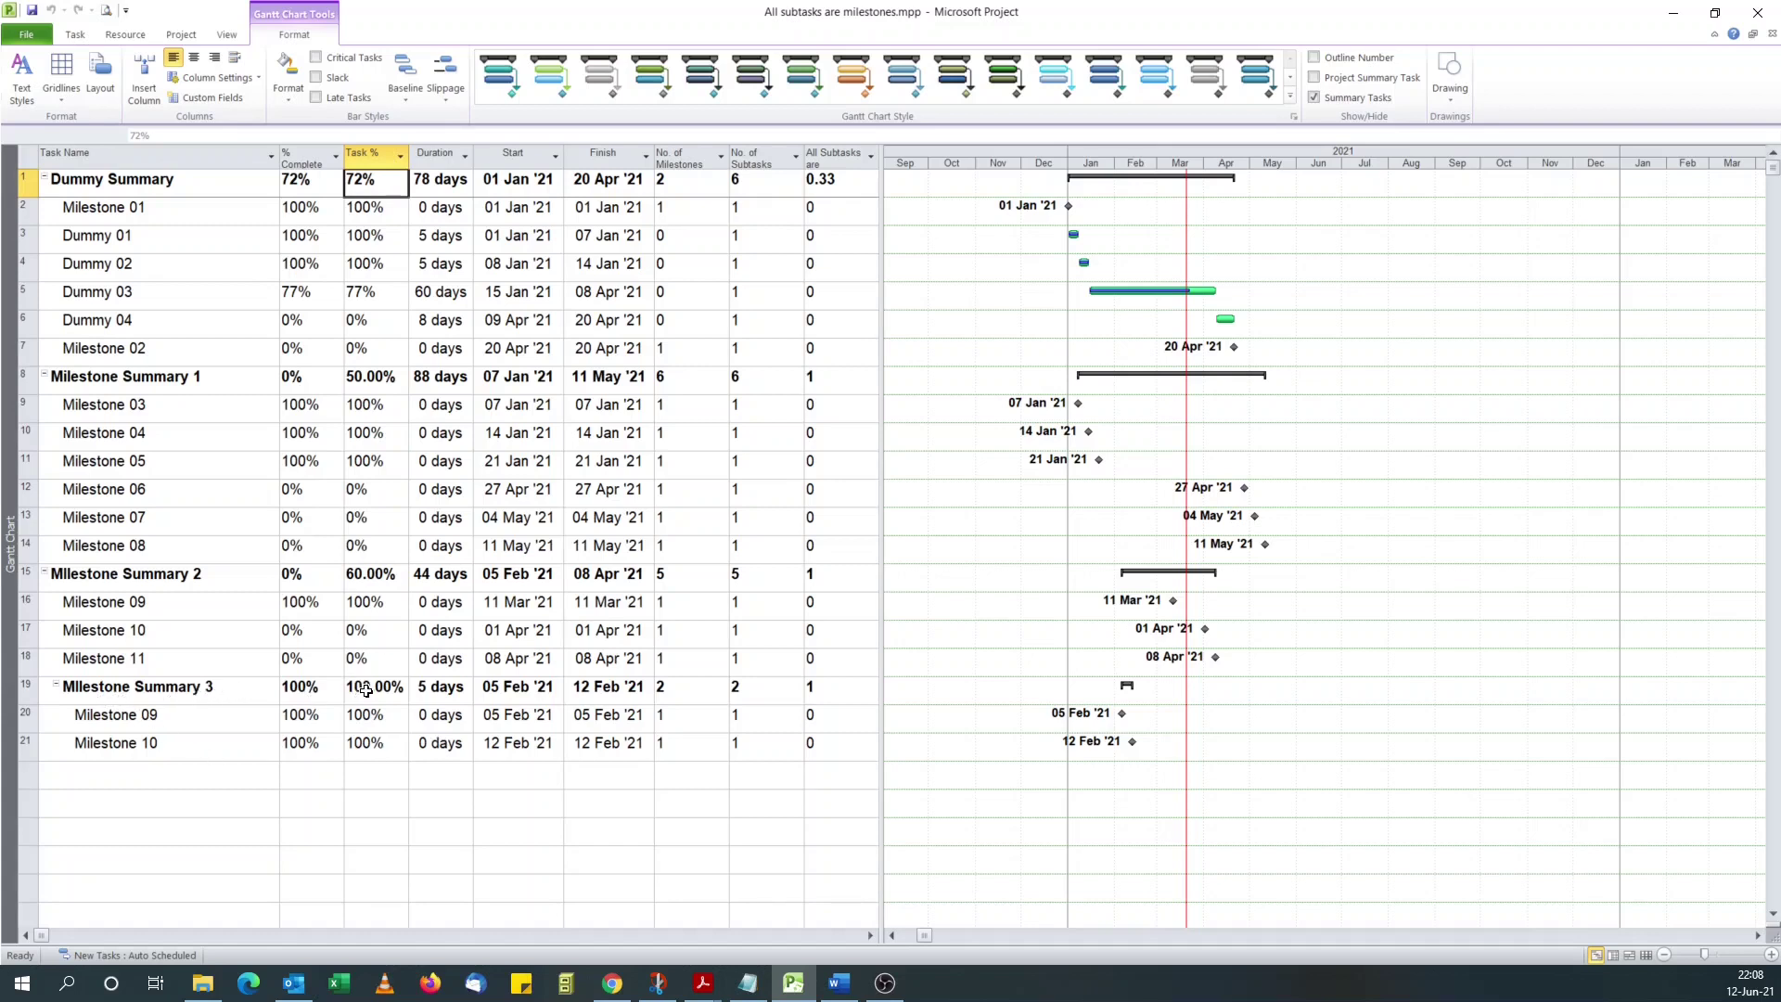
click(361, 610)
click(380, 725)
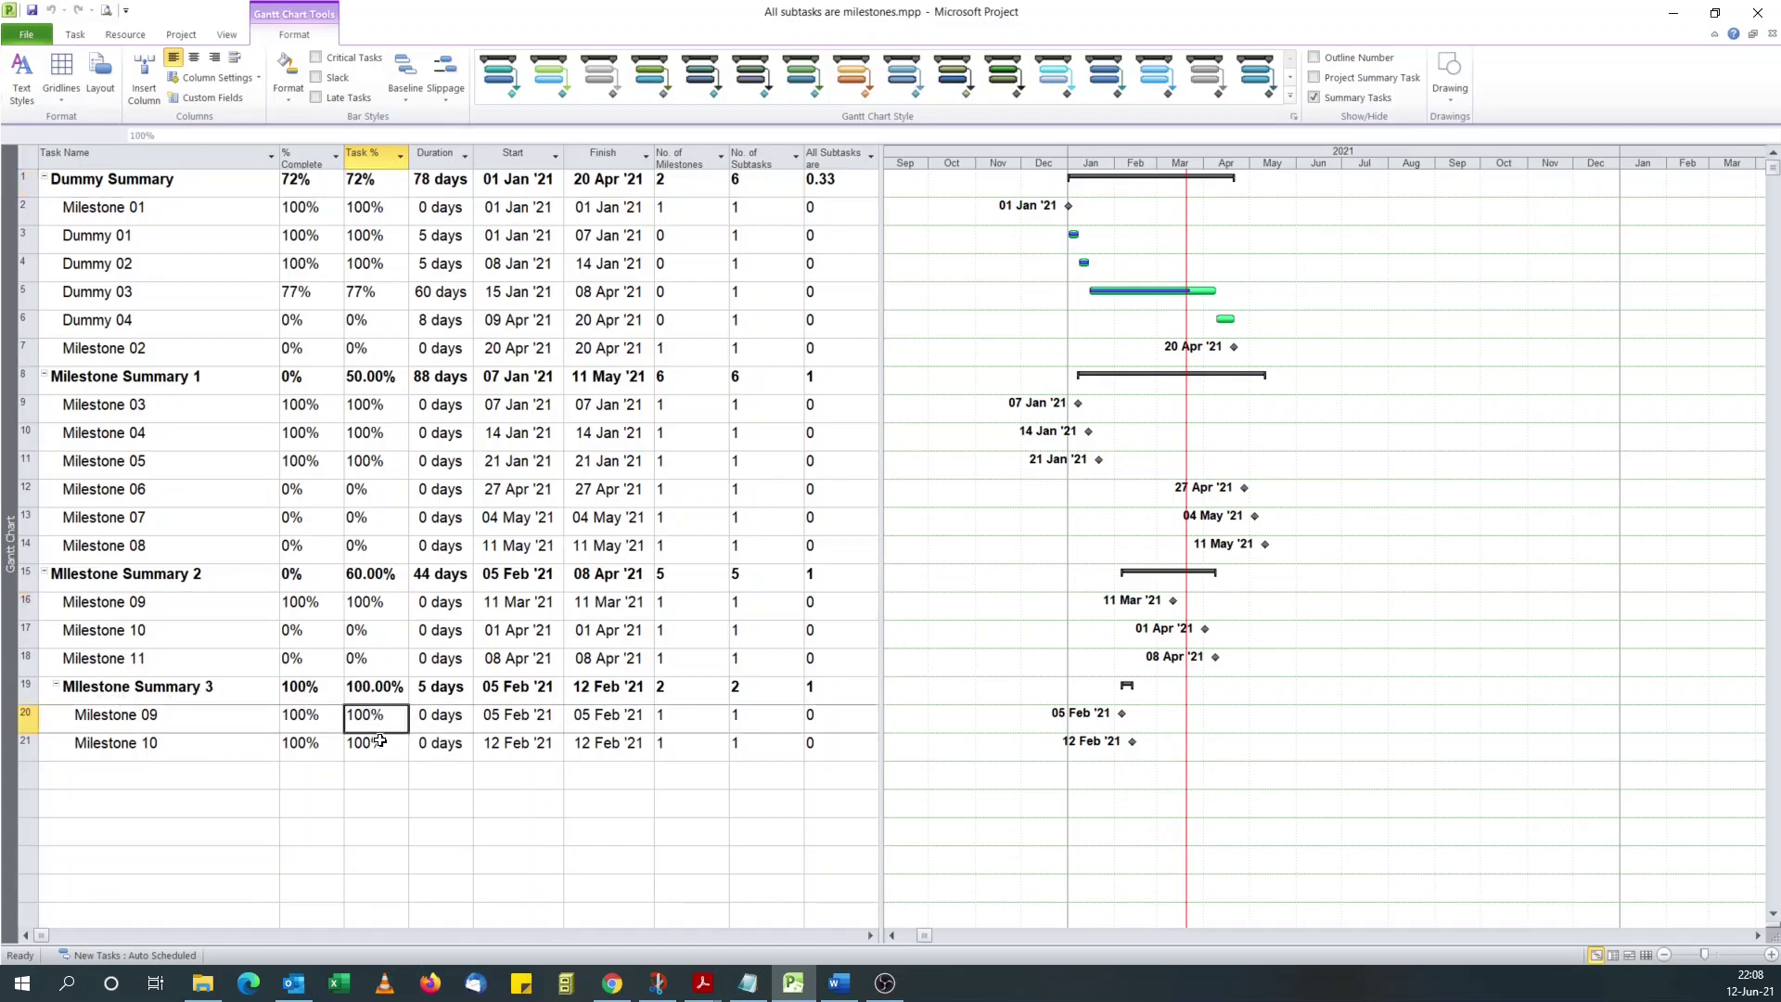
click(379, 742)
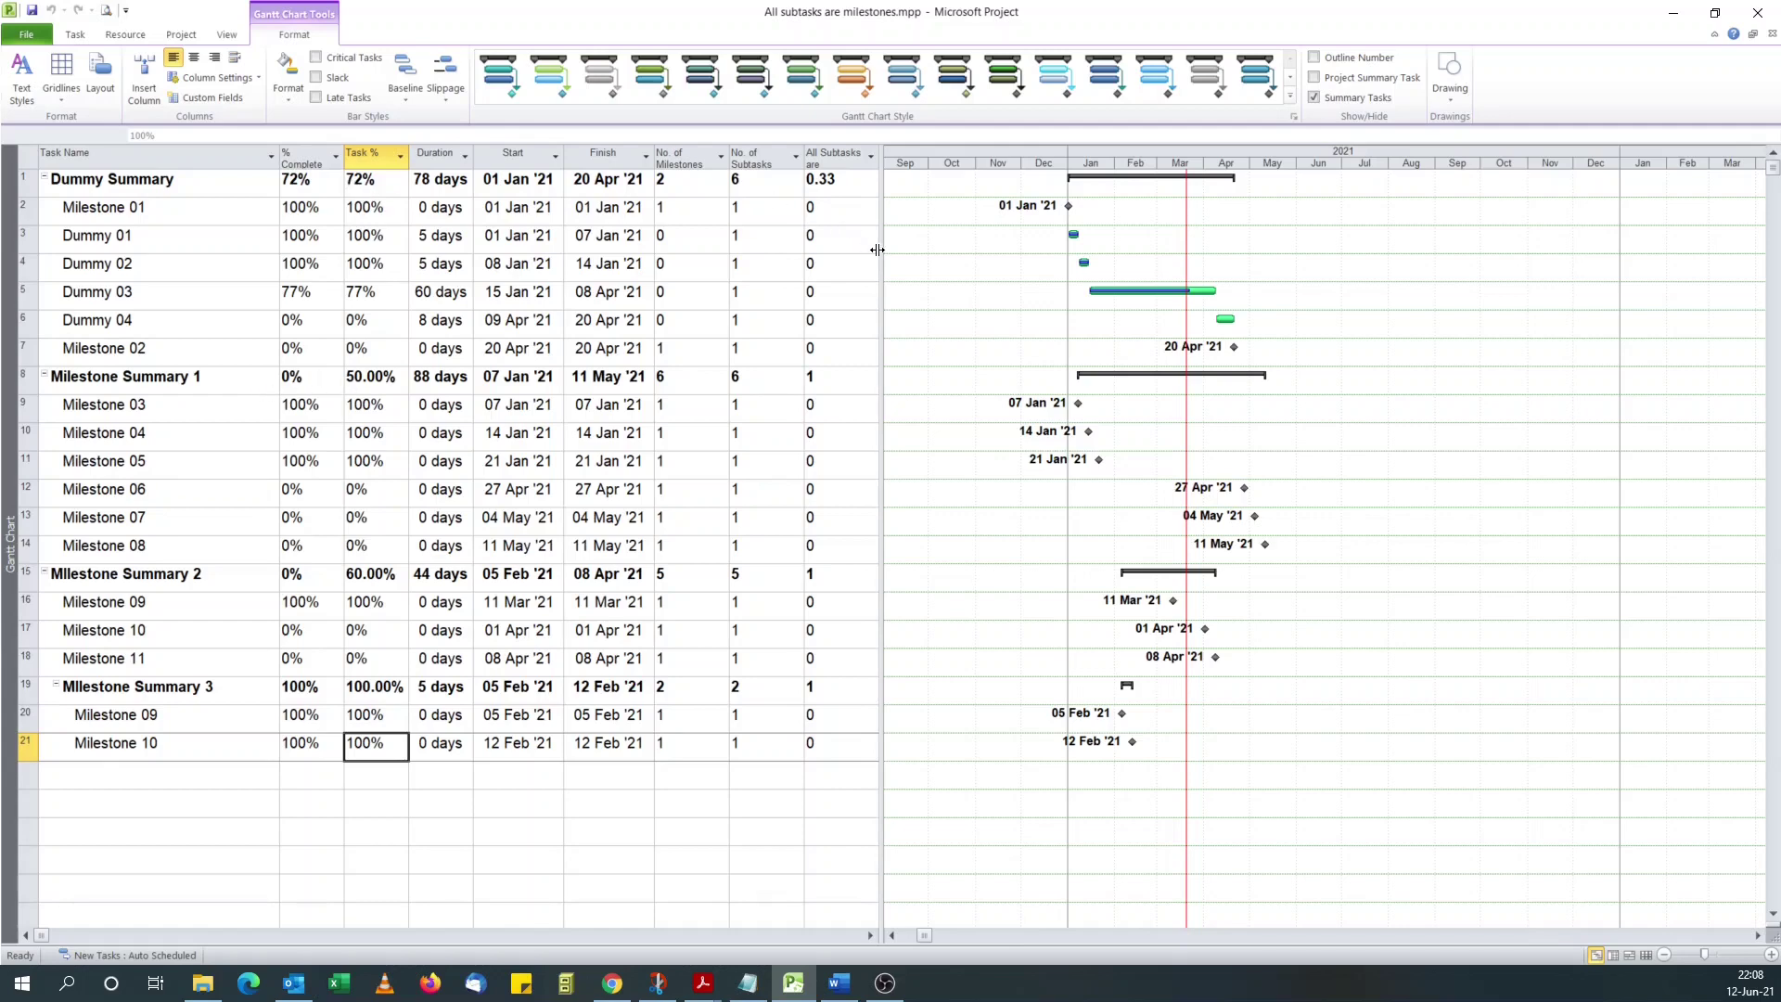
Step: Hide the four helper columns, No. of Milestones through No. of Completed Milestones, then narrow the table
drag(877, 250, 1026, 246)
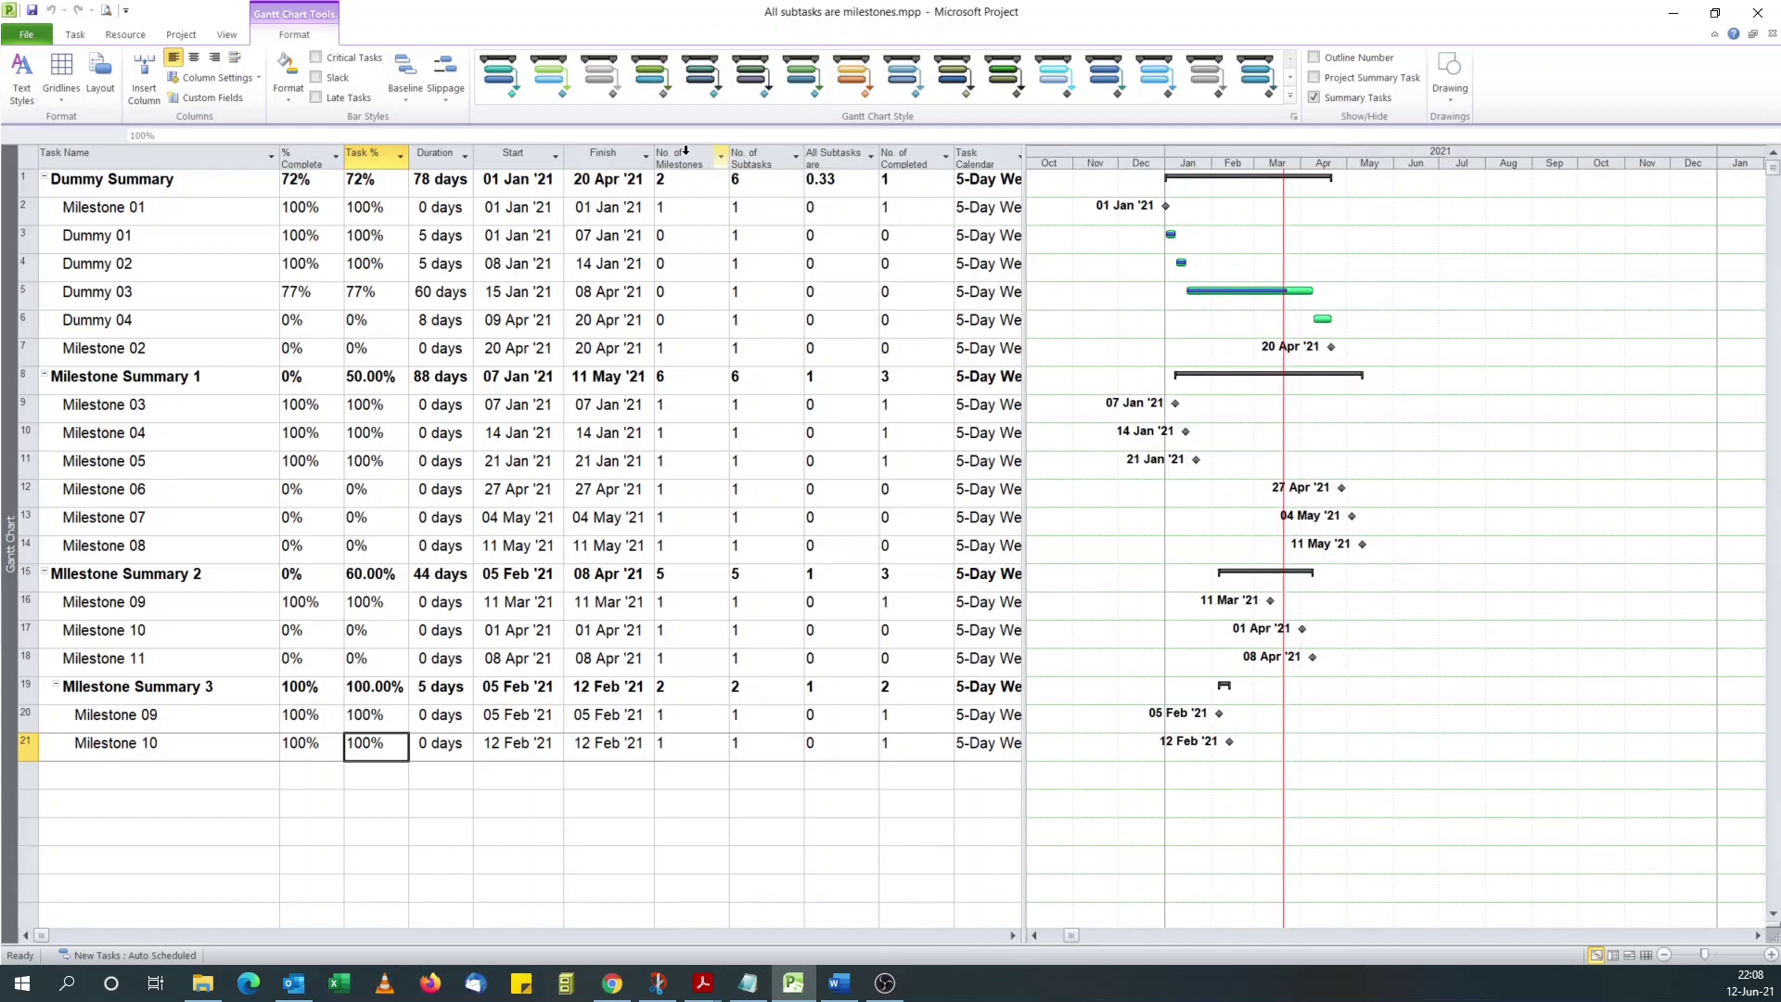
drag(686, 150, 909, 157)
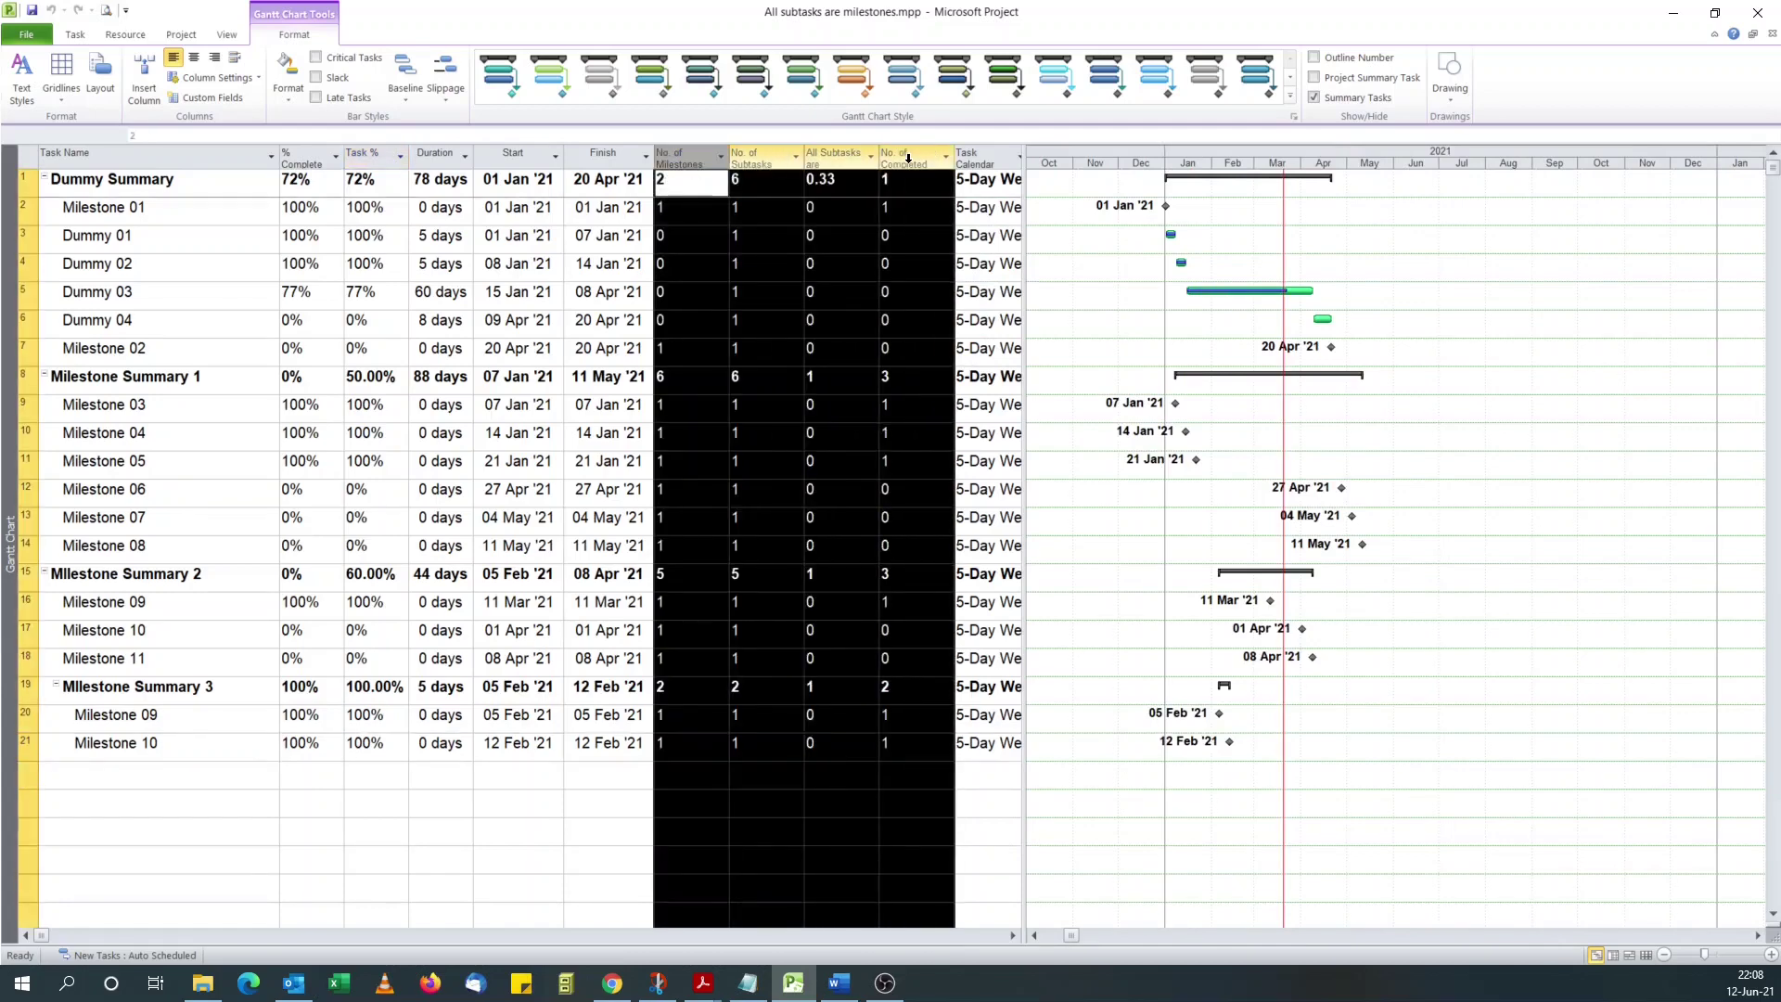
right_click(908, 158)
click(967, 307)
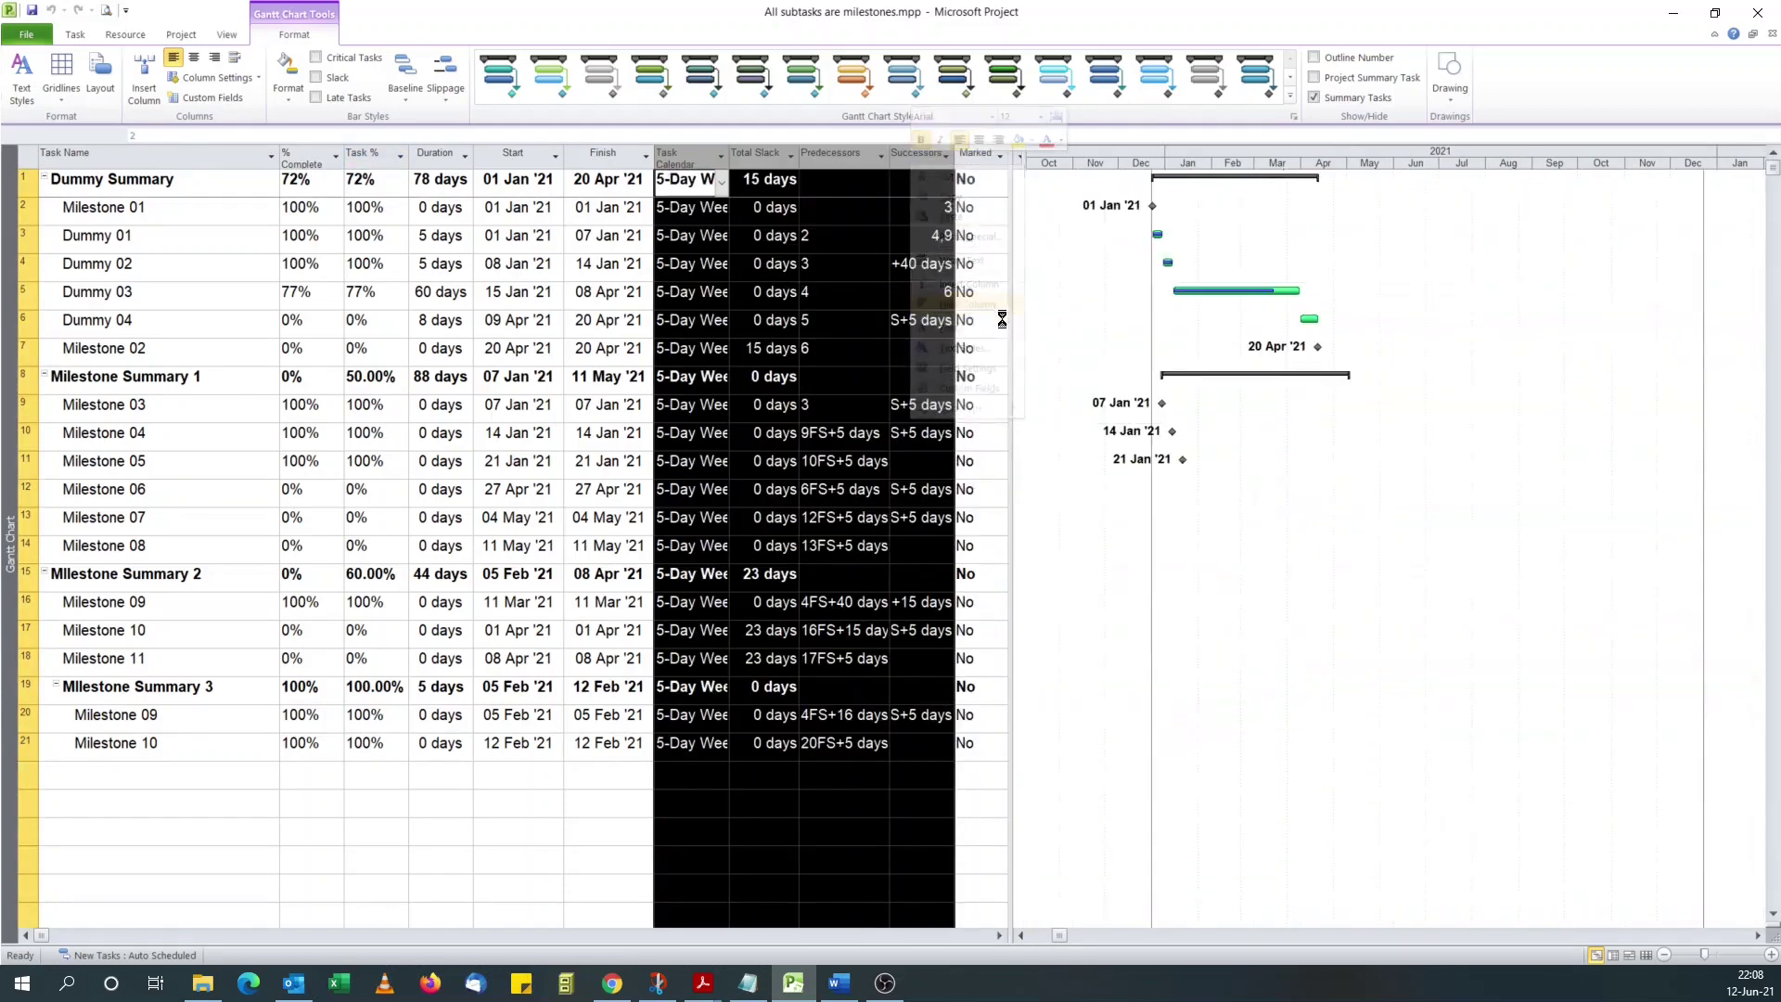
drag(1013, 324, 657, 394)
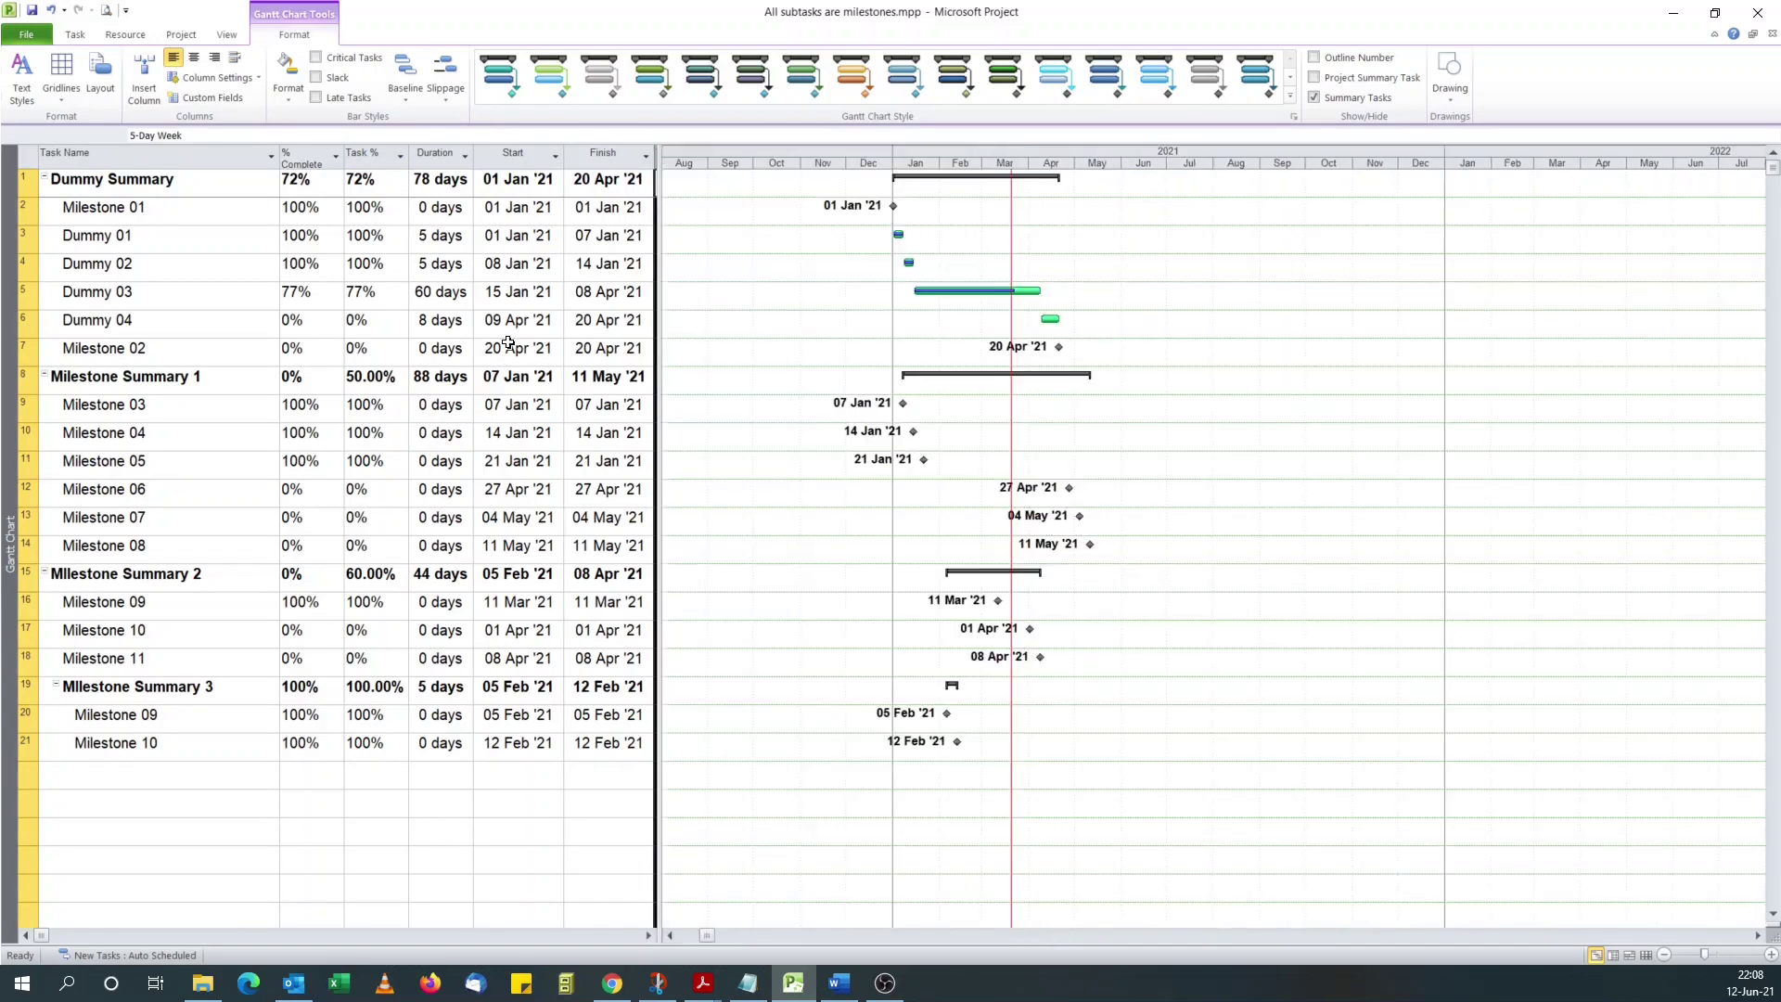
Step: Hide the % Complete column and narrow the table so it ends just past Finish
click(299, 152)
right_click(298, 157)
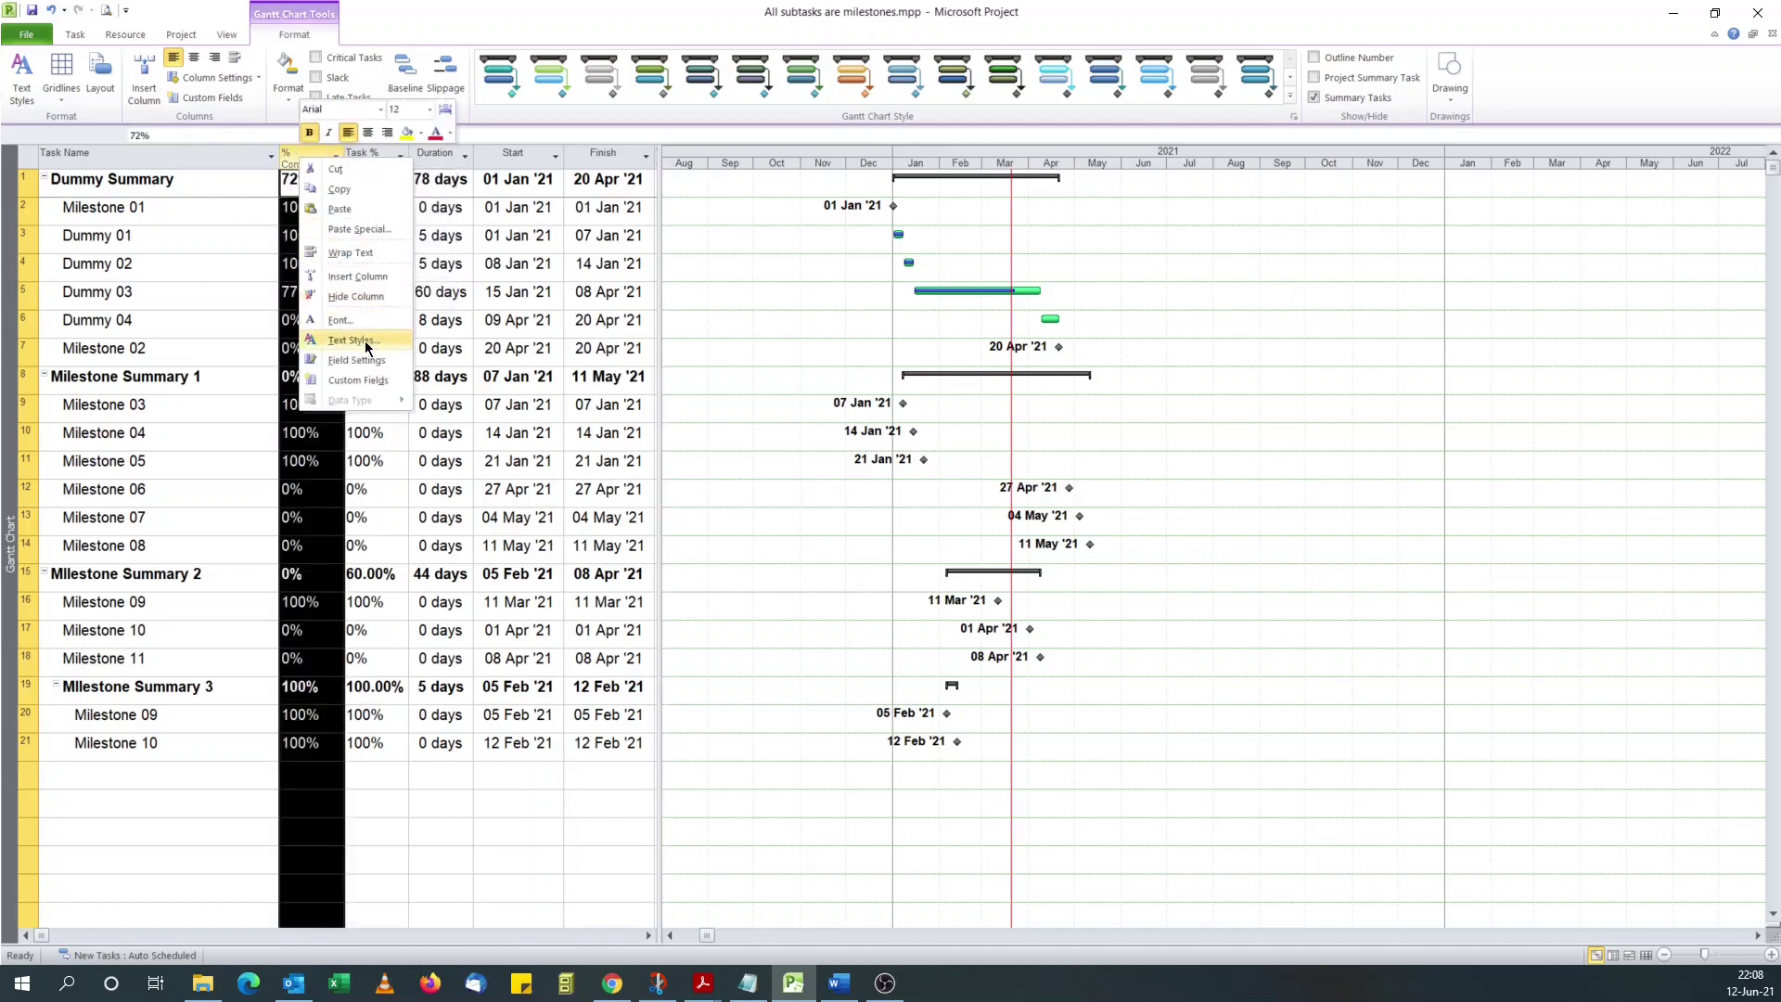
click(350, 297)
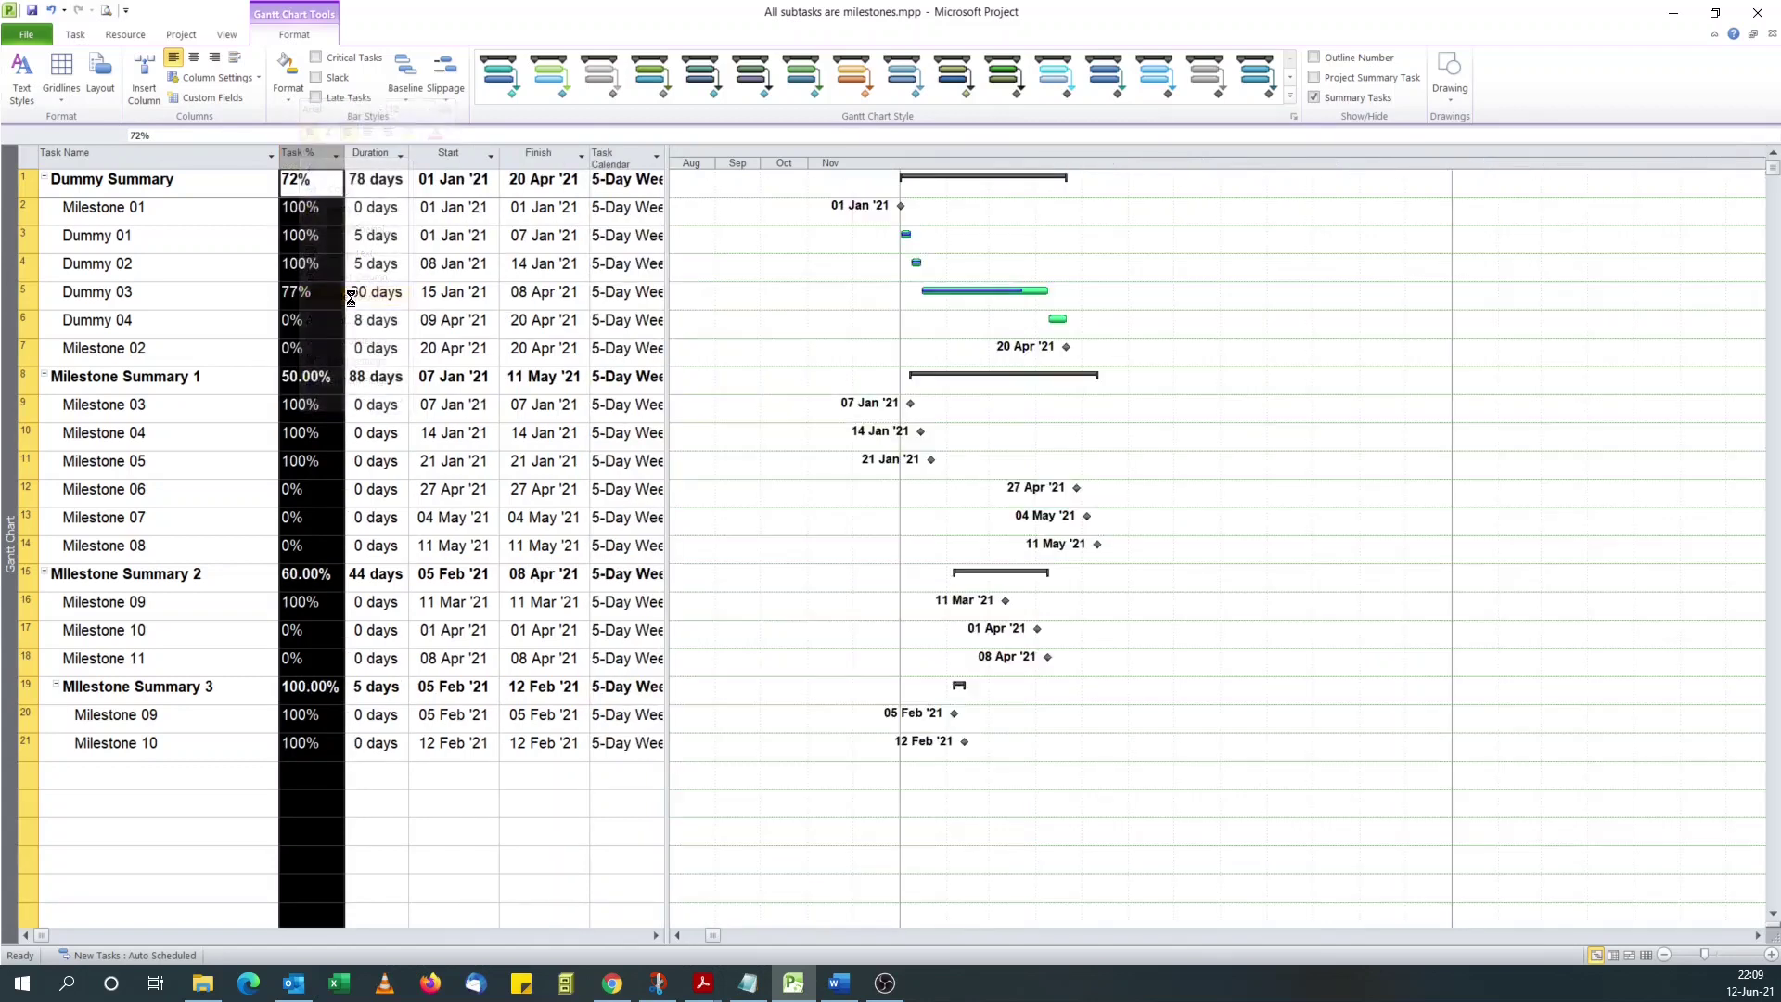
click(228, 441)
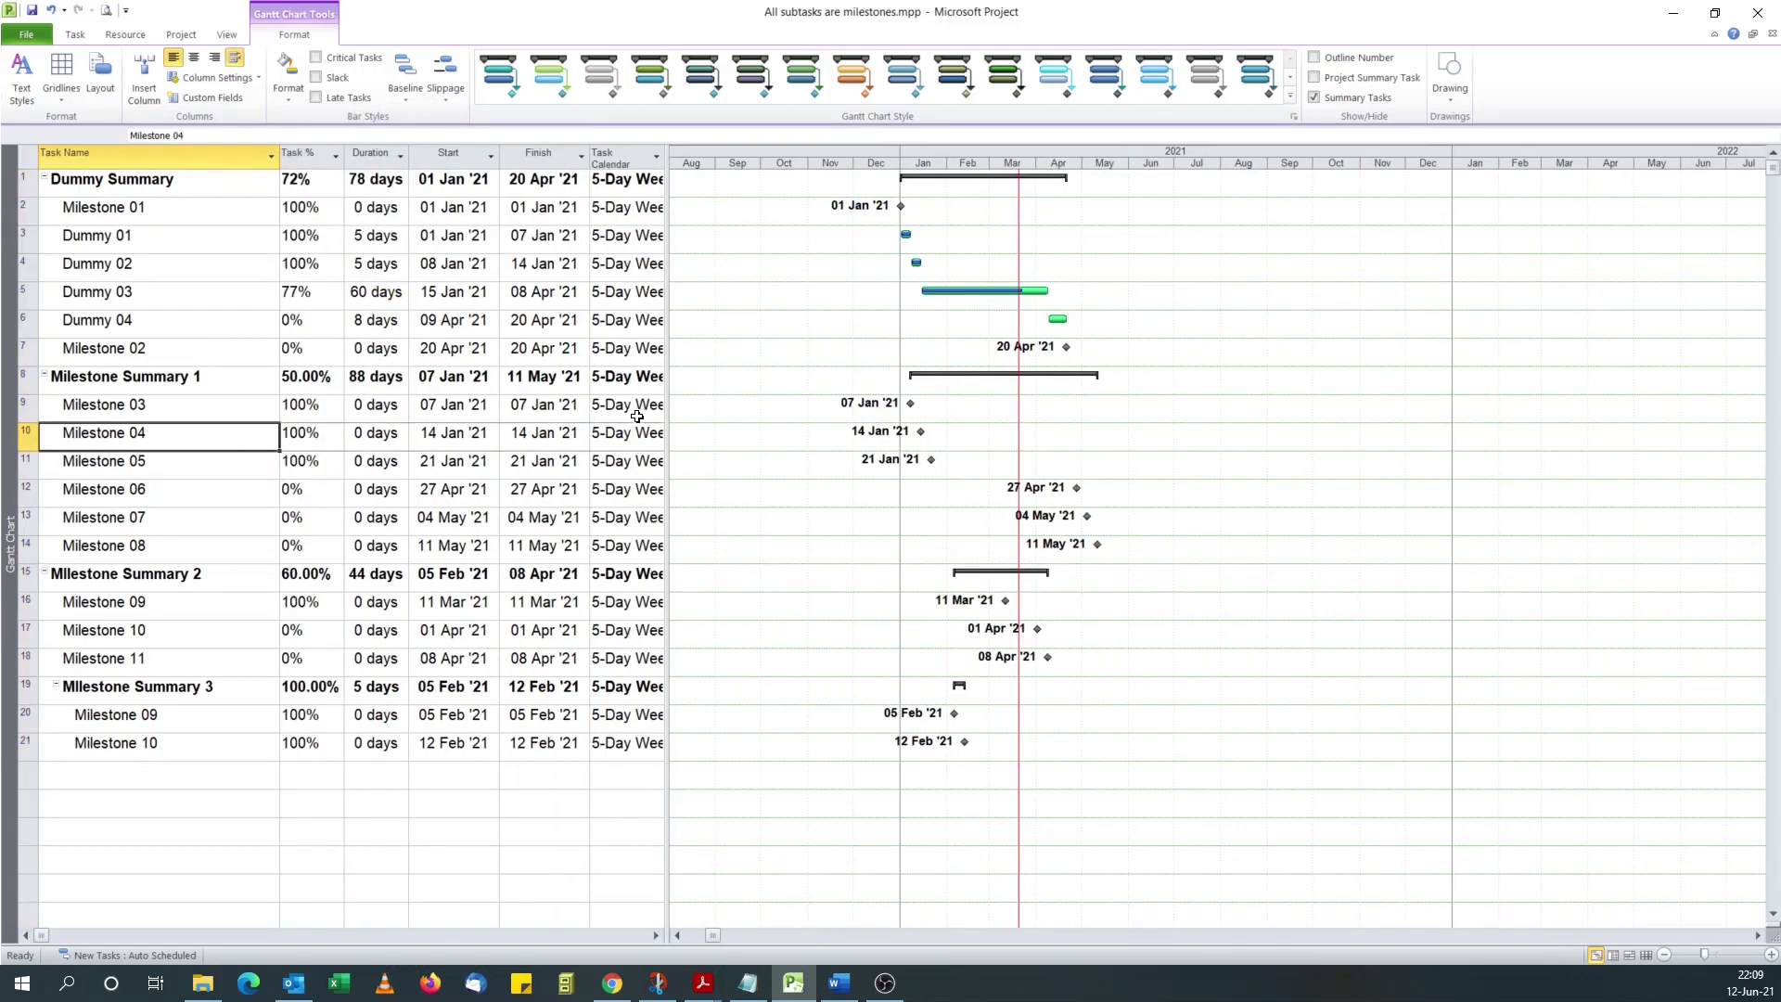
drag(668, 412, 596, 498)
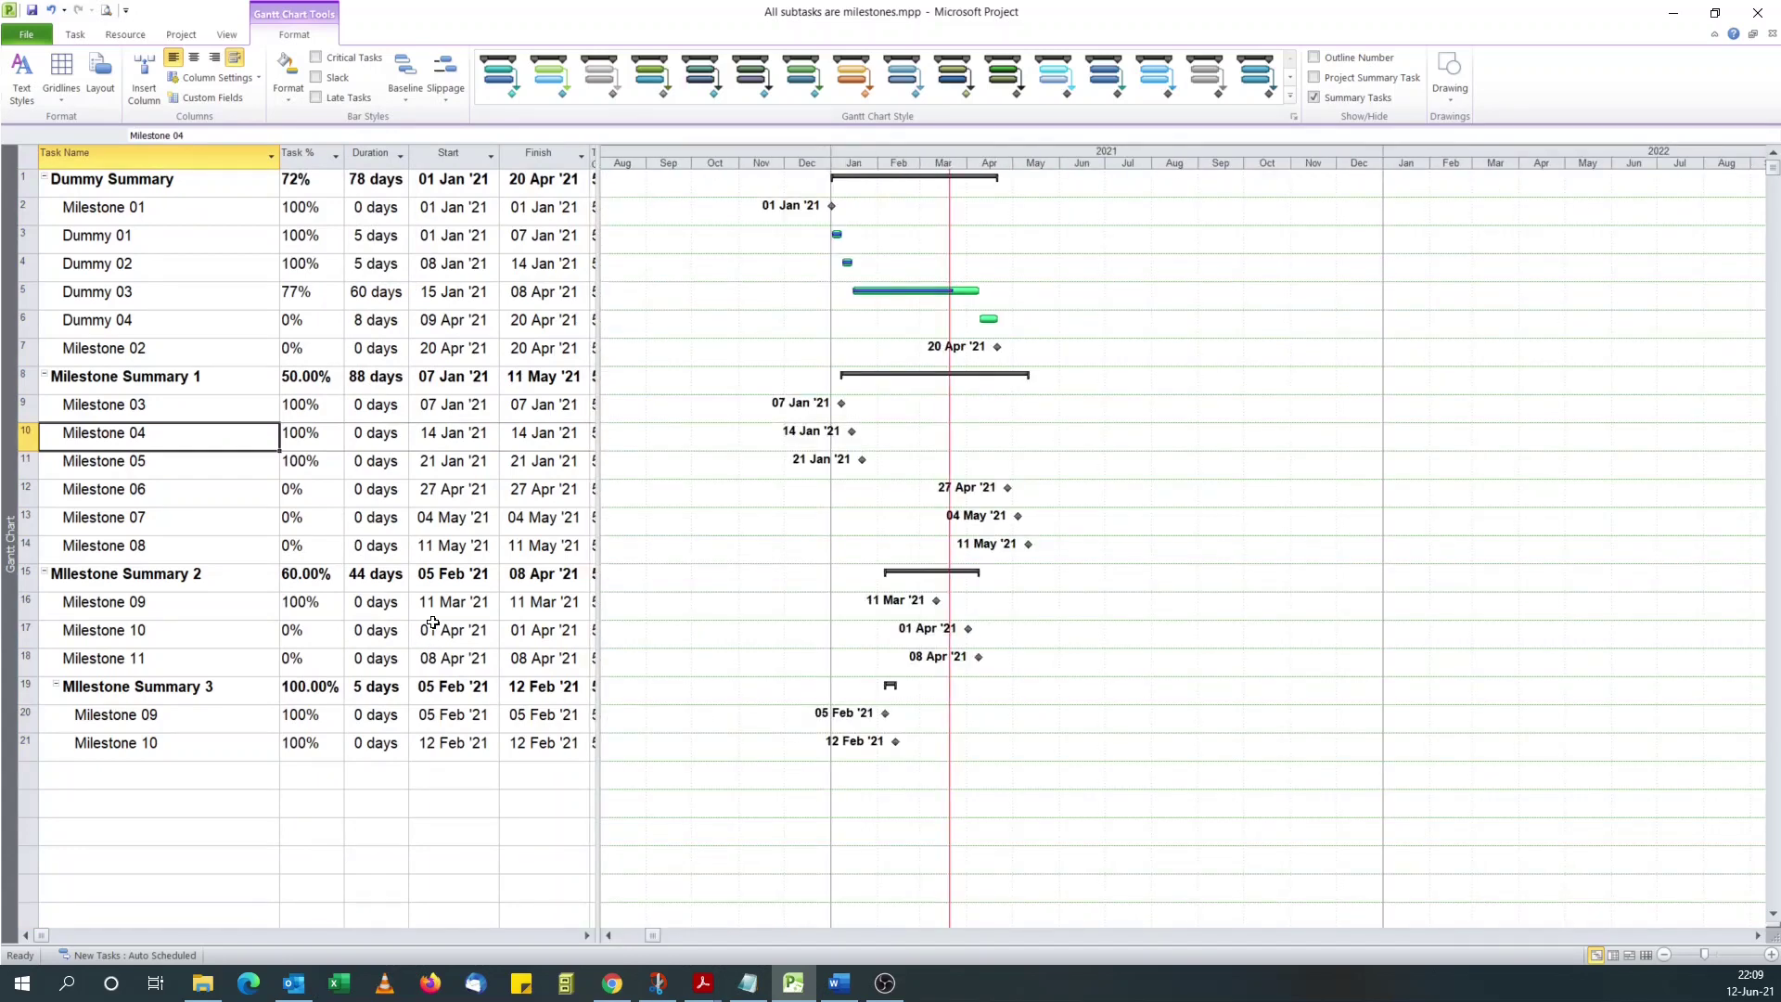